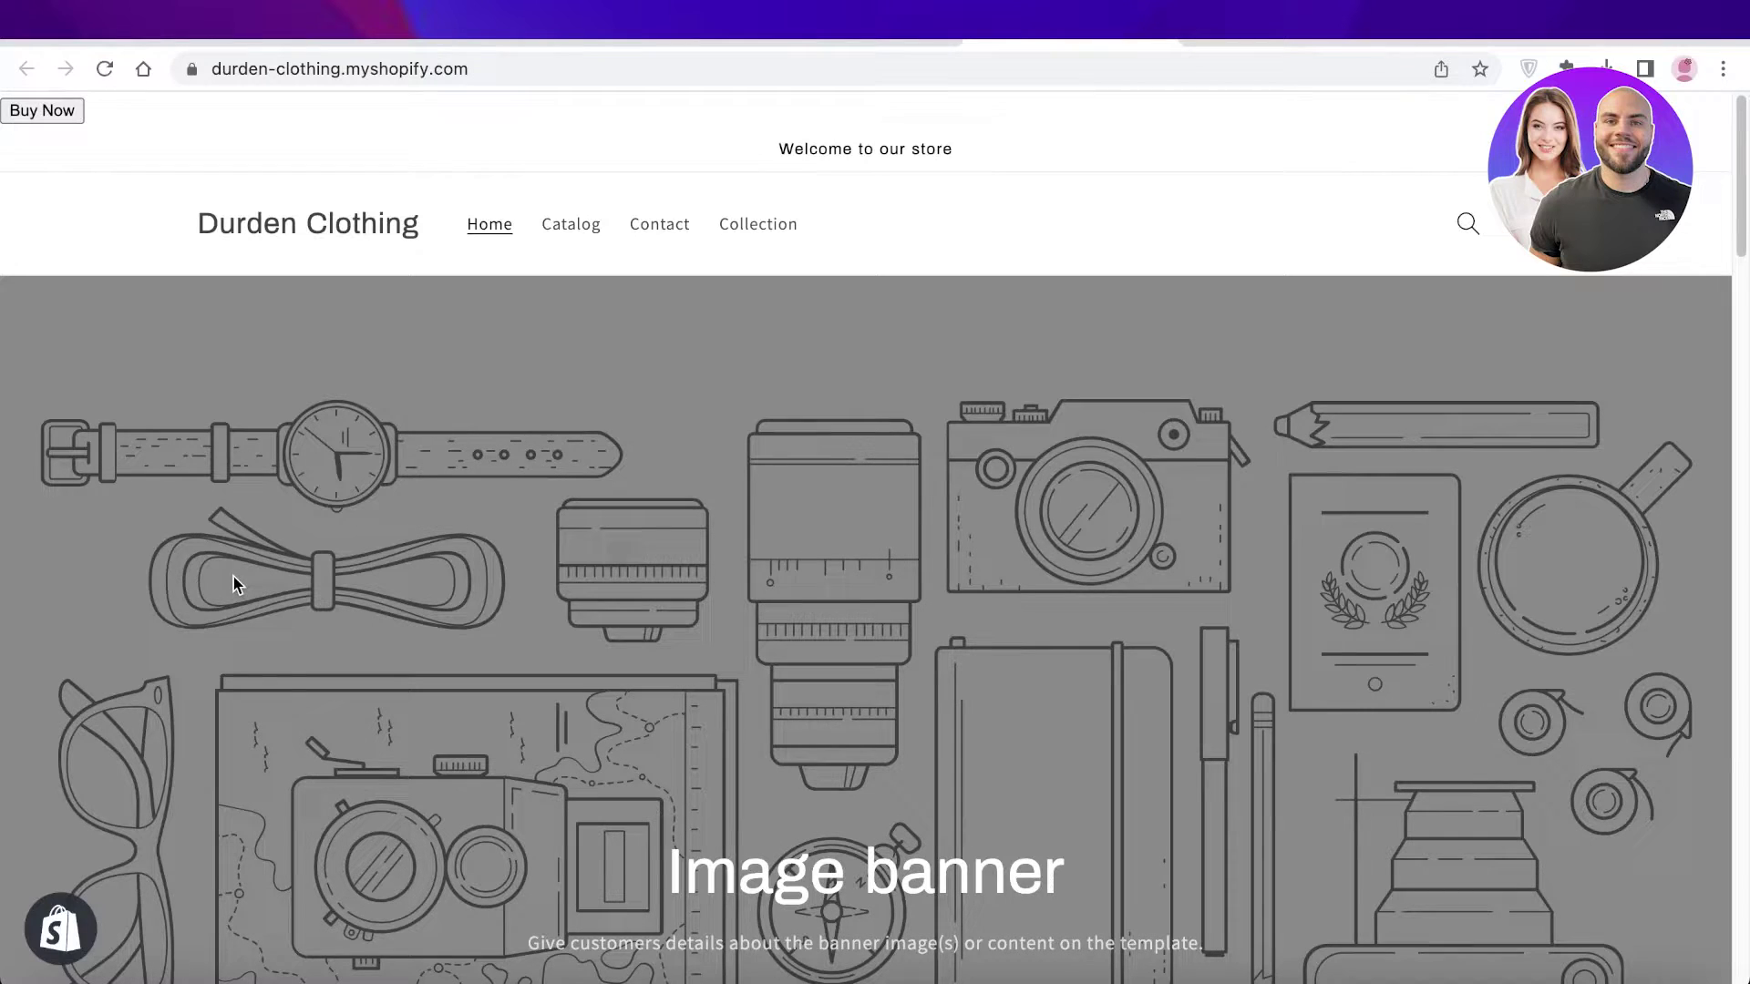
Browse the Durden Clothing storefront, then switch to the Shopify admin home dashboard
scroll(1226, 383, down, 5)
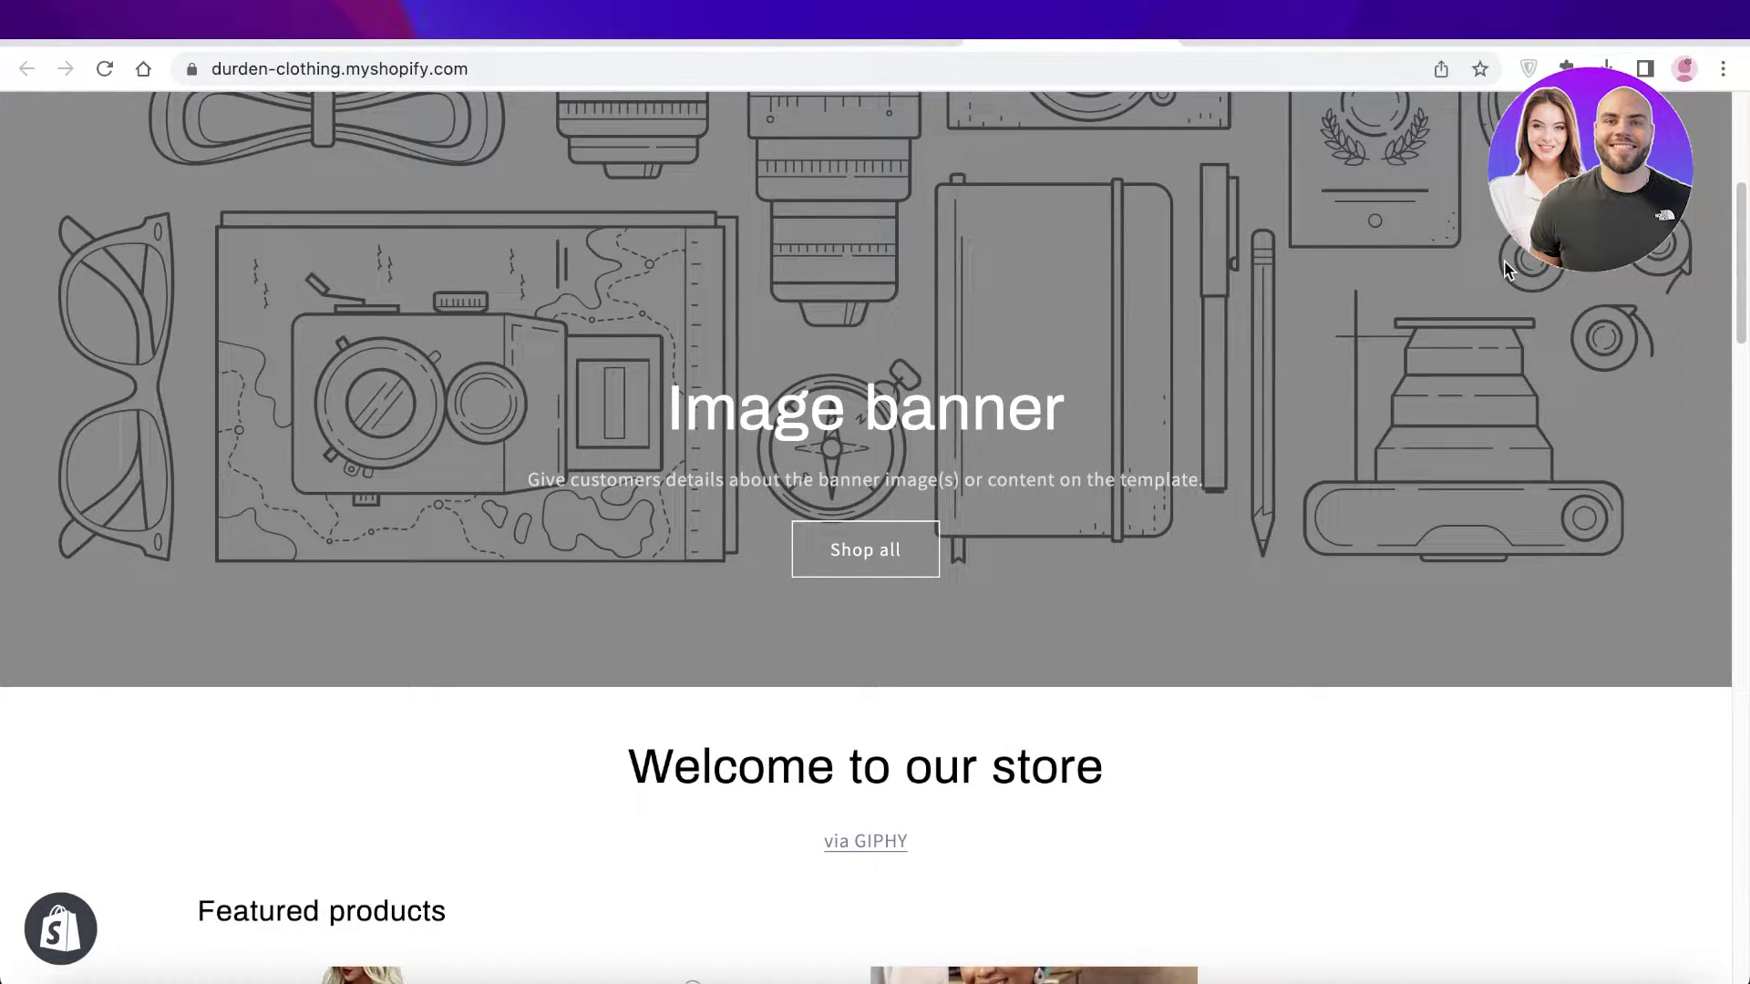
scroll(1502, 274, up, 3)
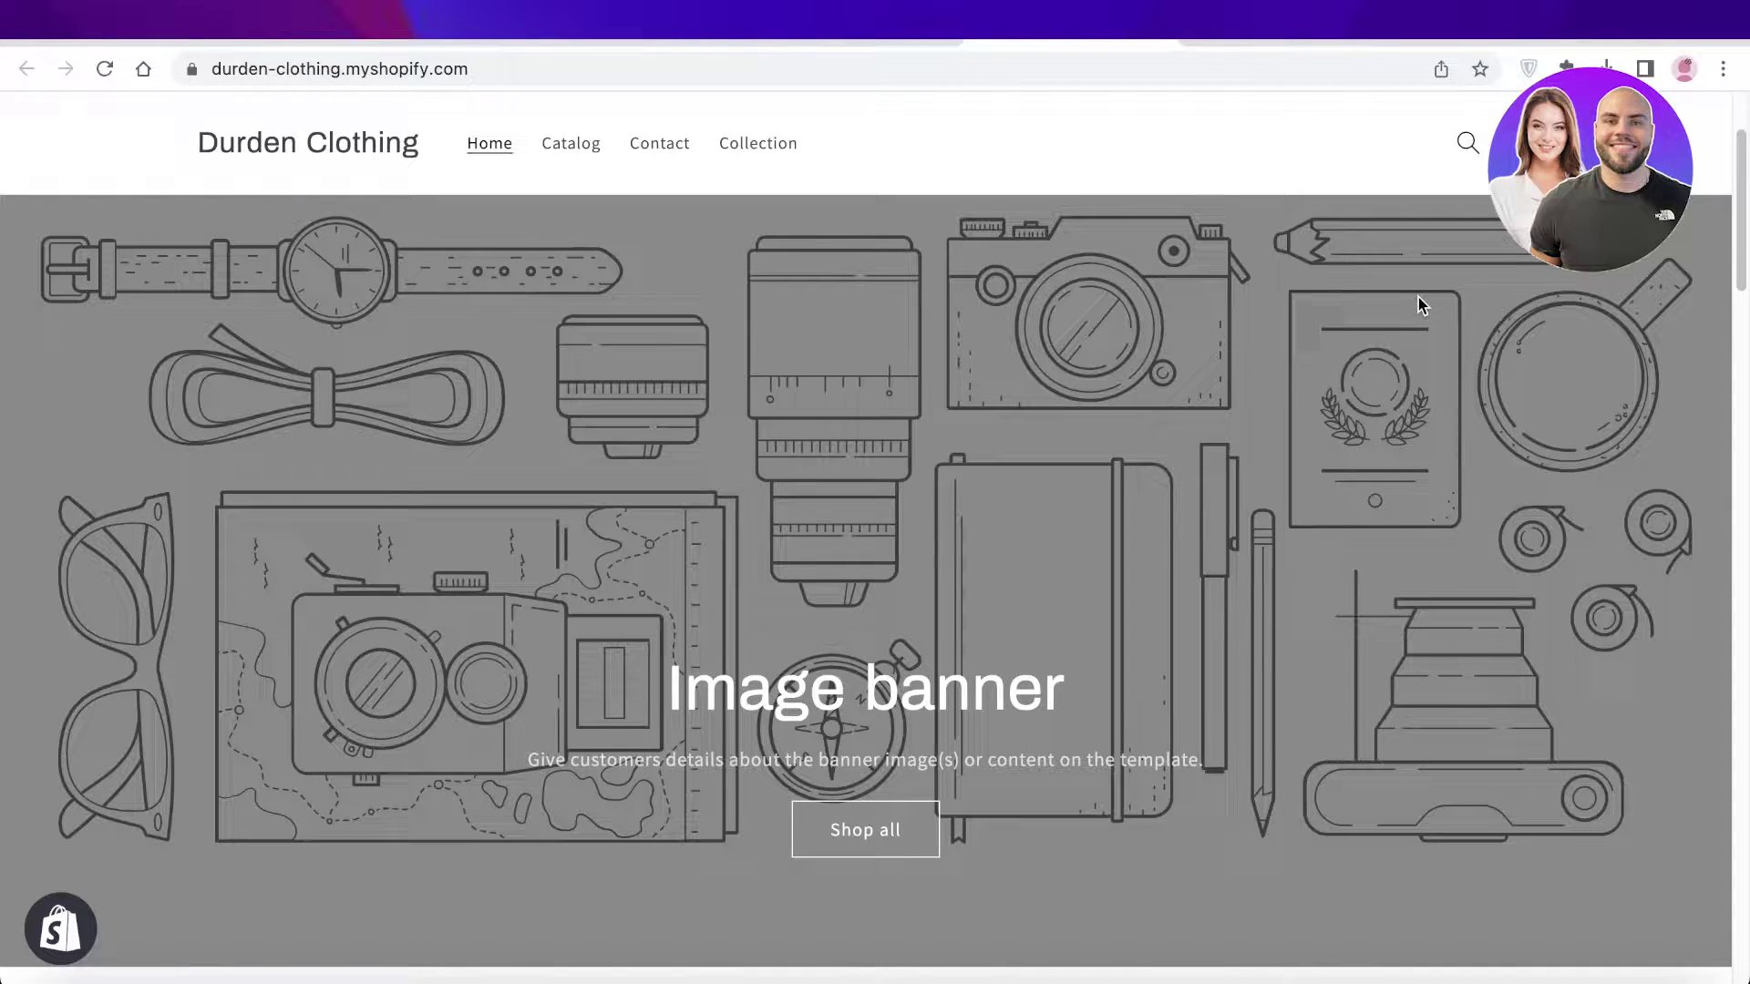
click(824, 44)
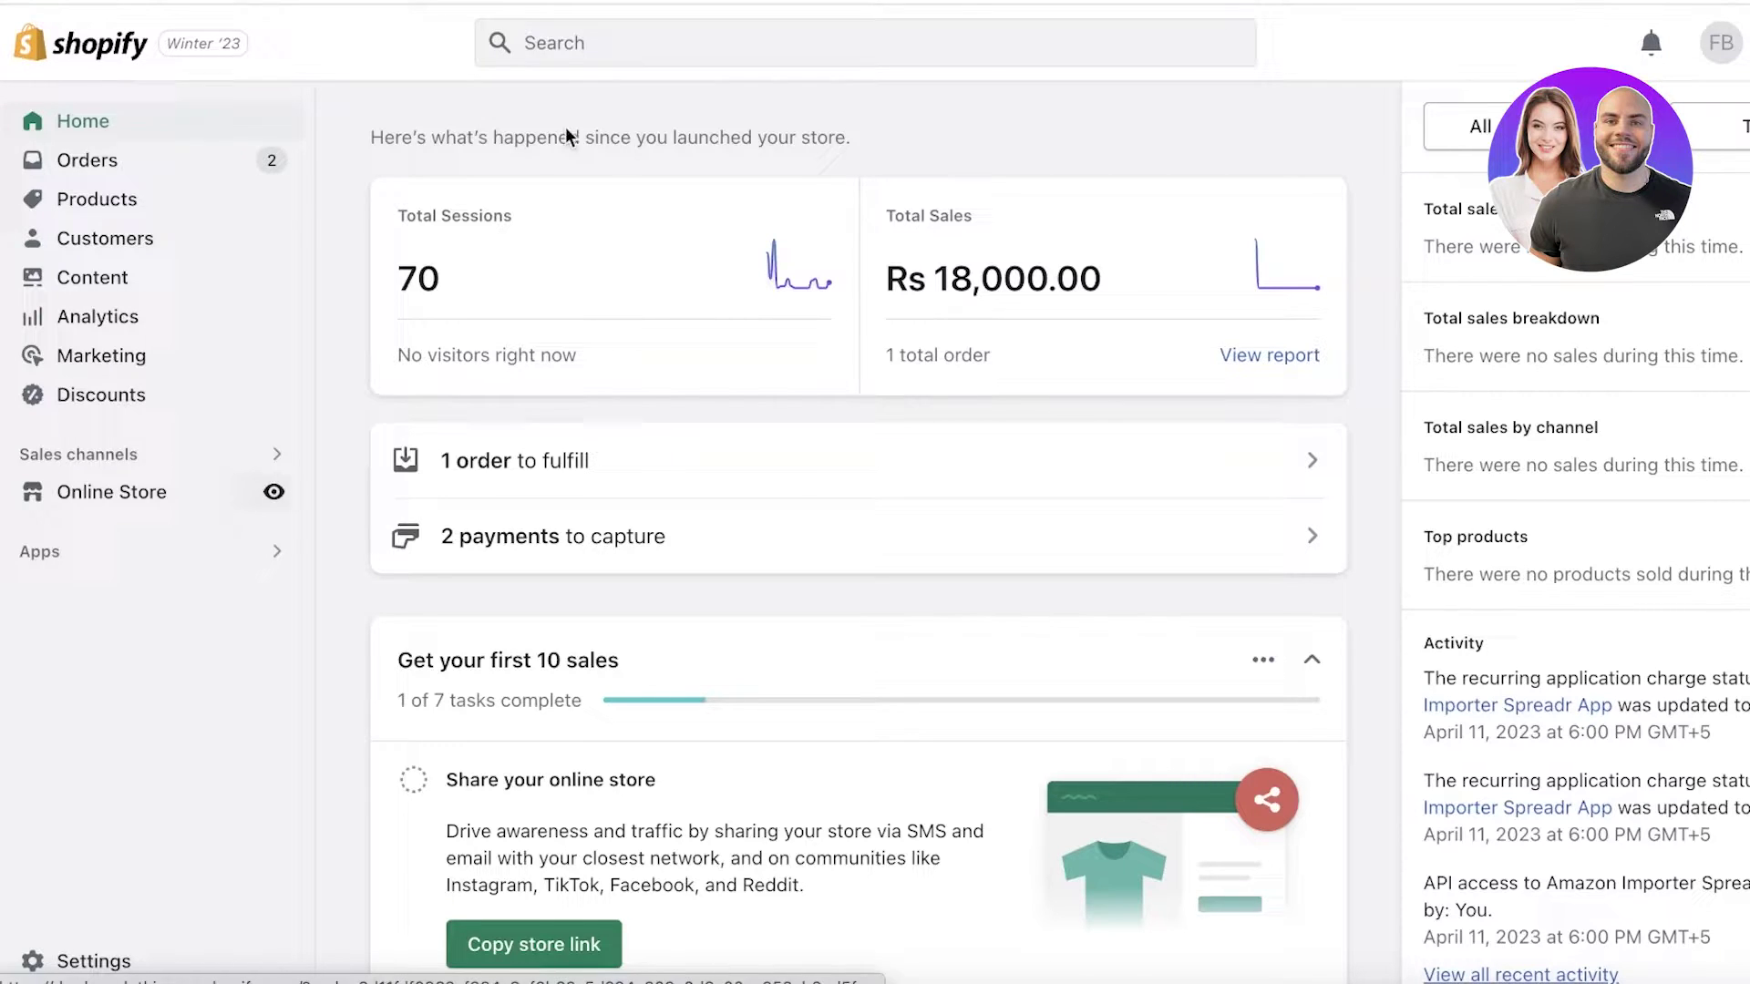
Check the Customers list, then go via Settings > Markets to Apps and sales channels
click(169, 259)
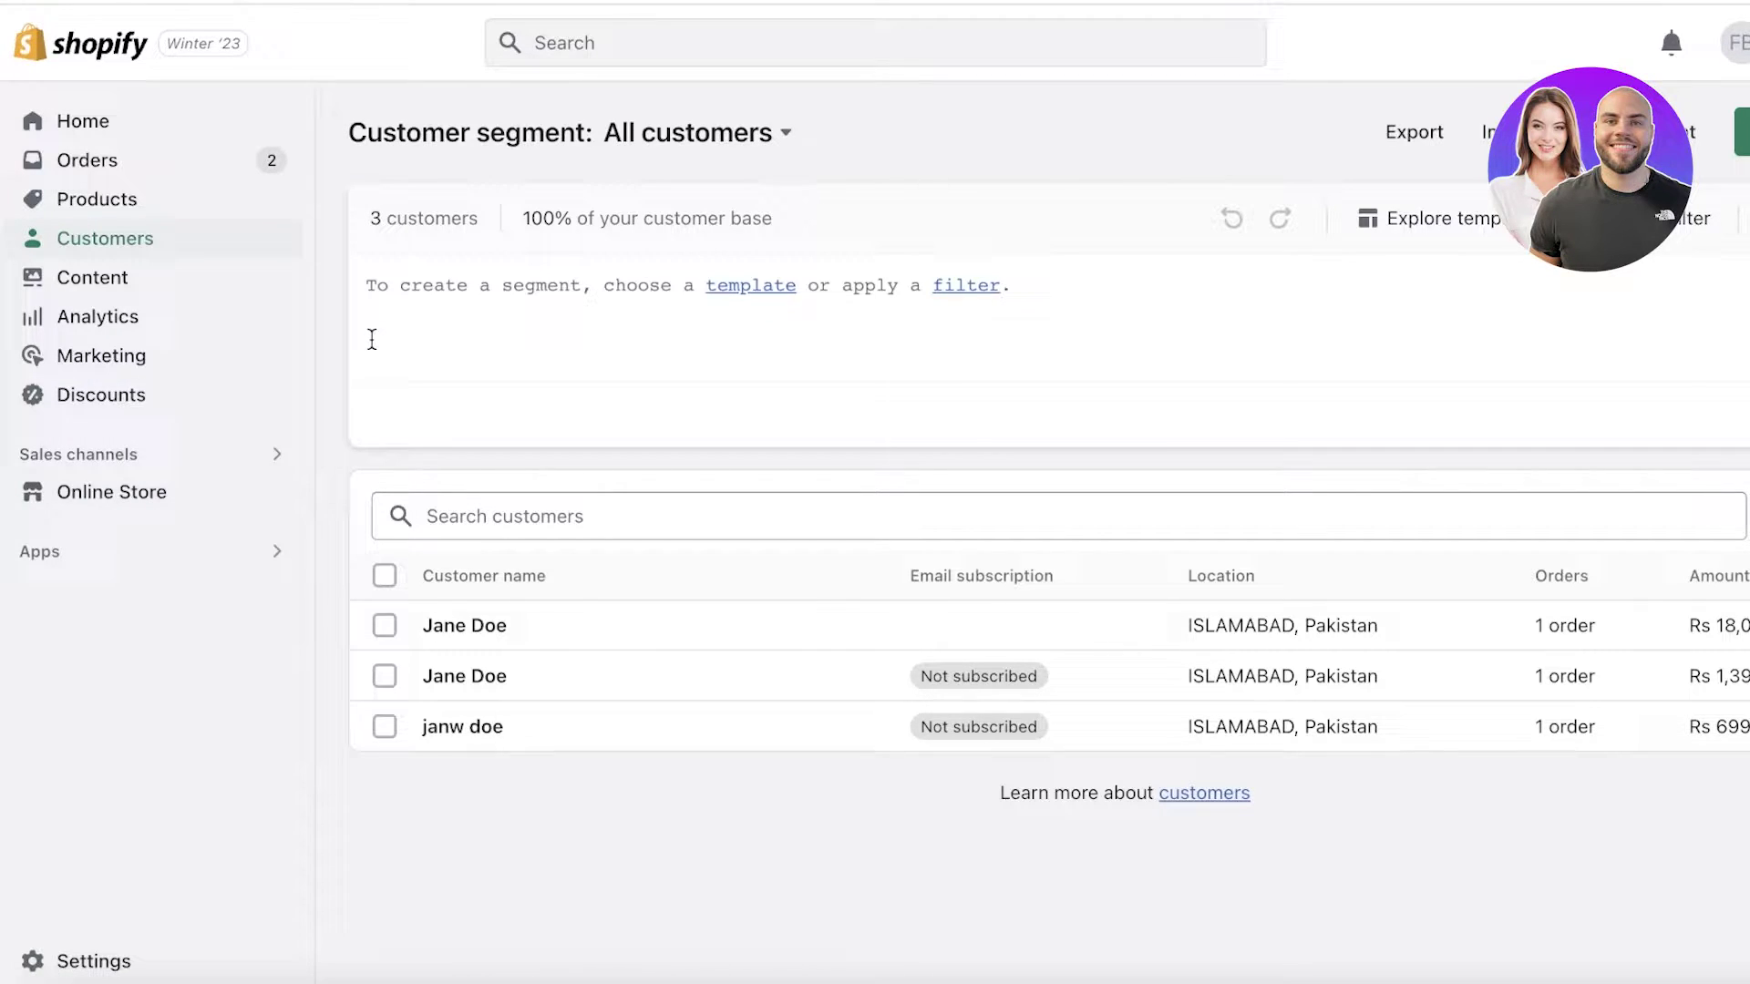
click(224, 132)
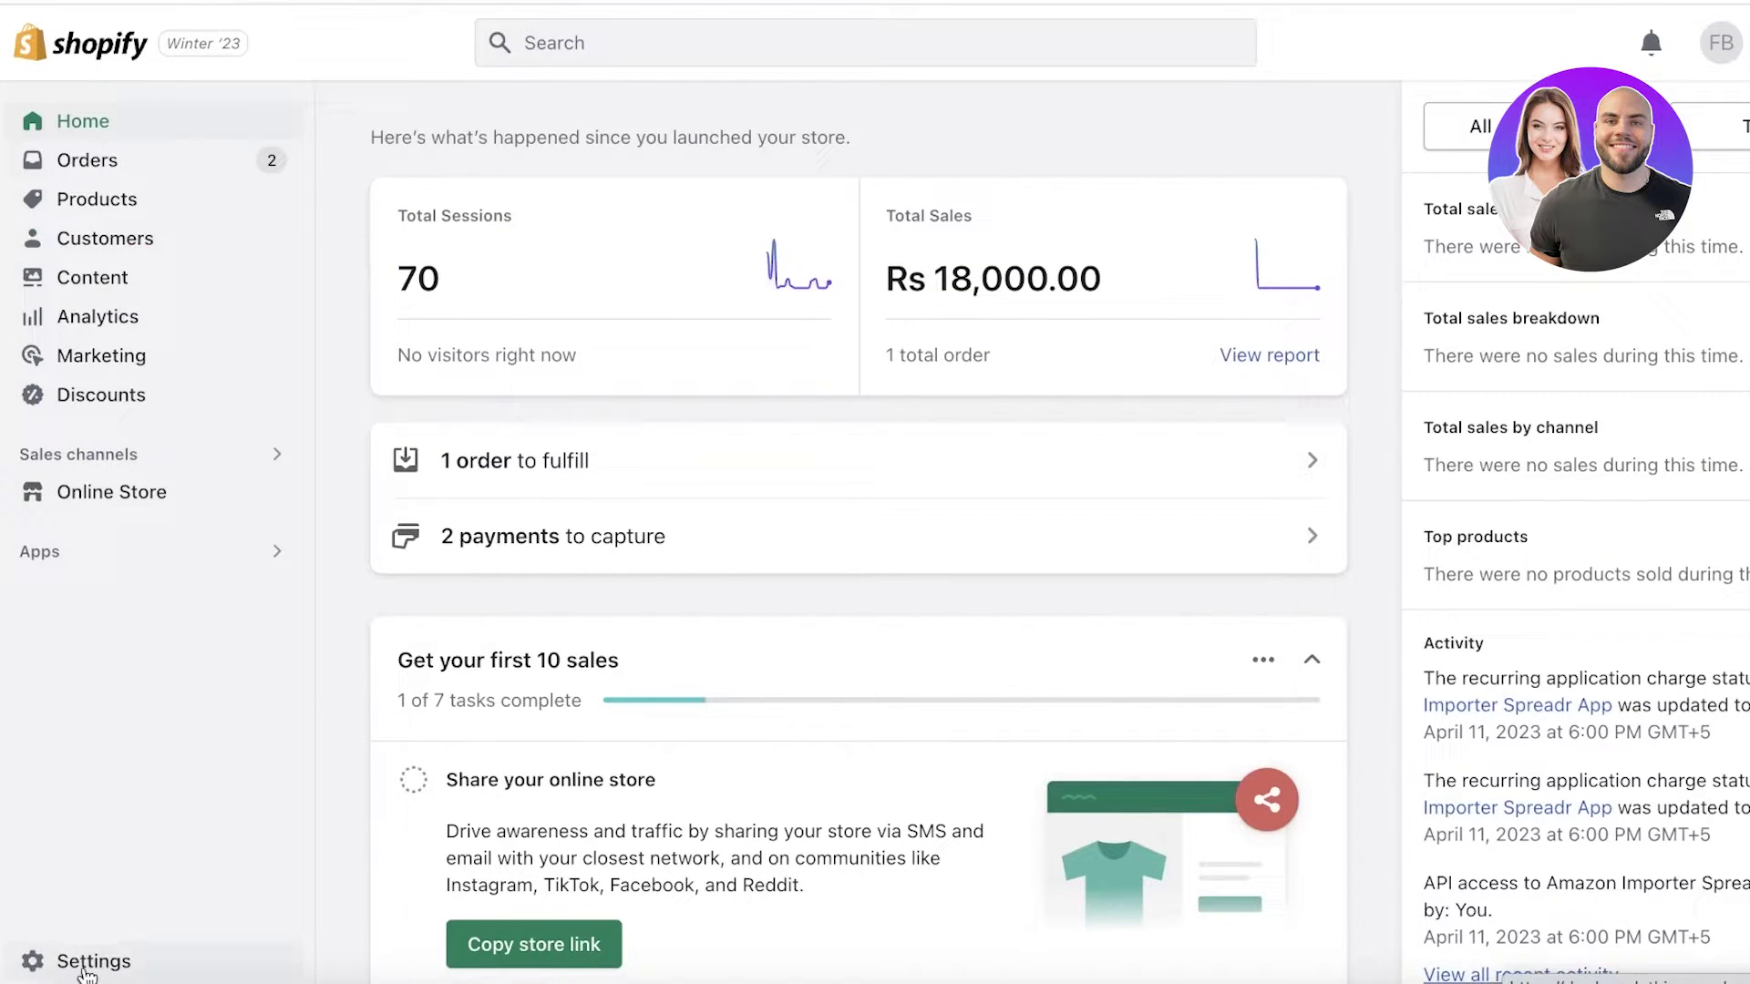
click(86, 968)
click(123, 846)
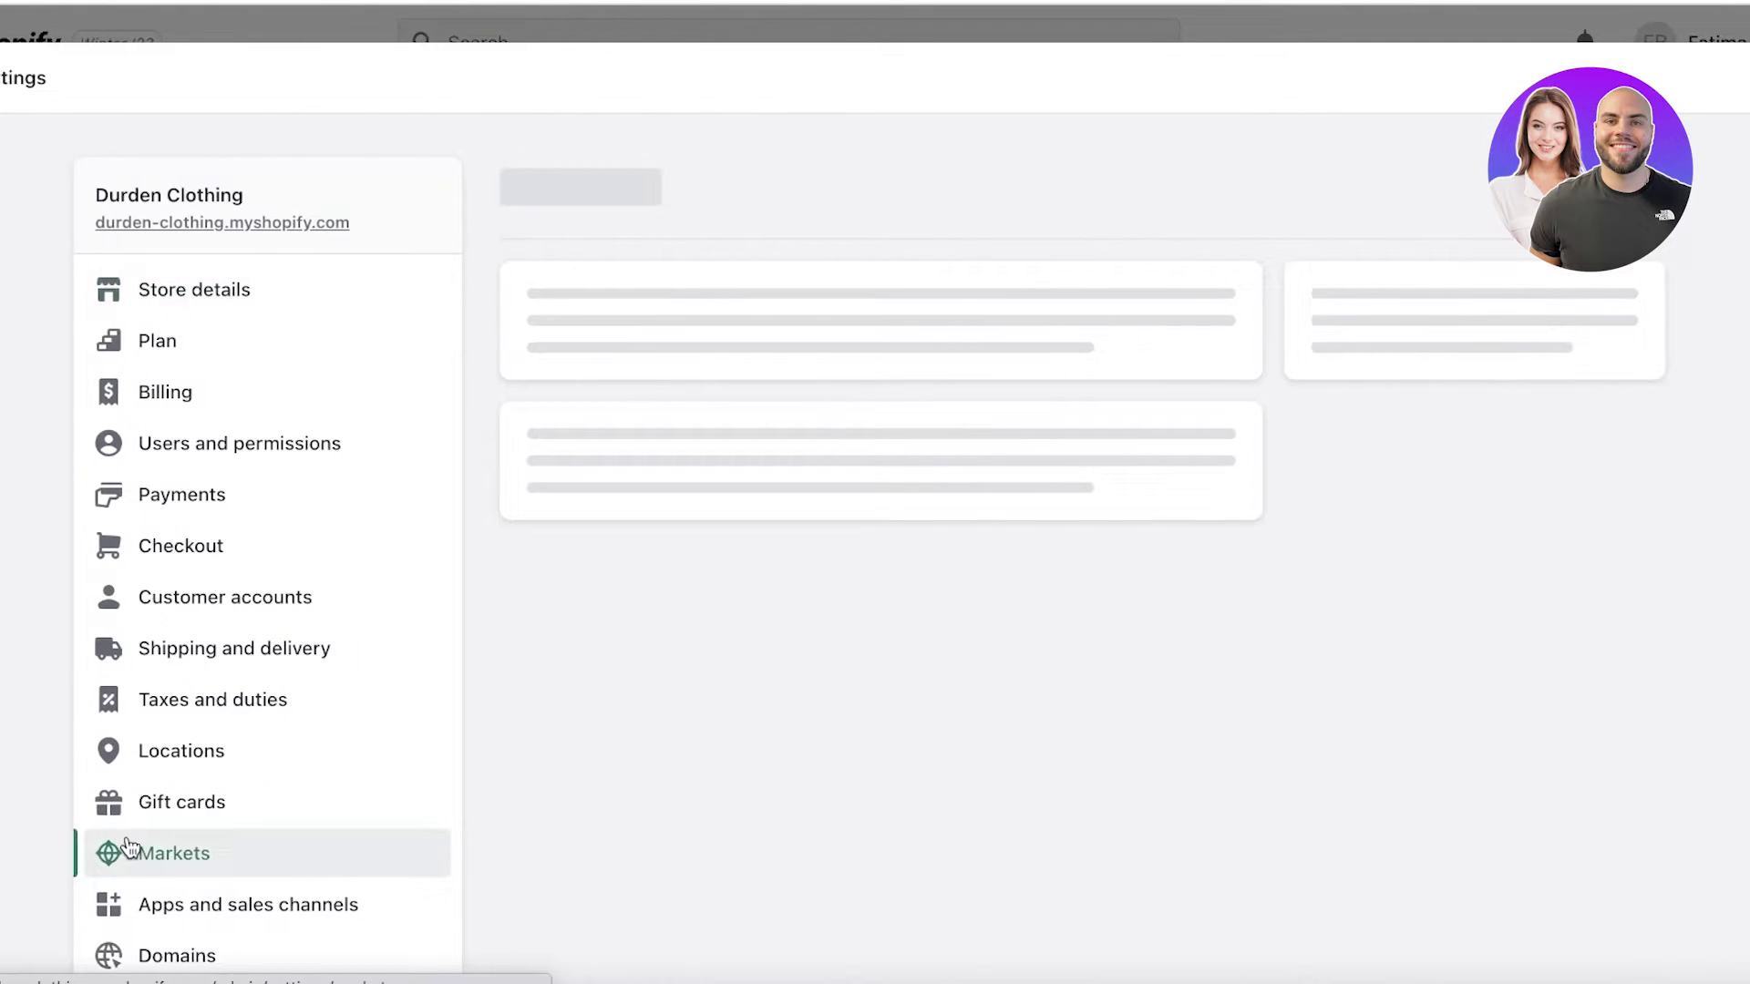
scroll(195, 772, down, 4)
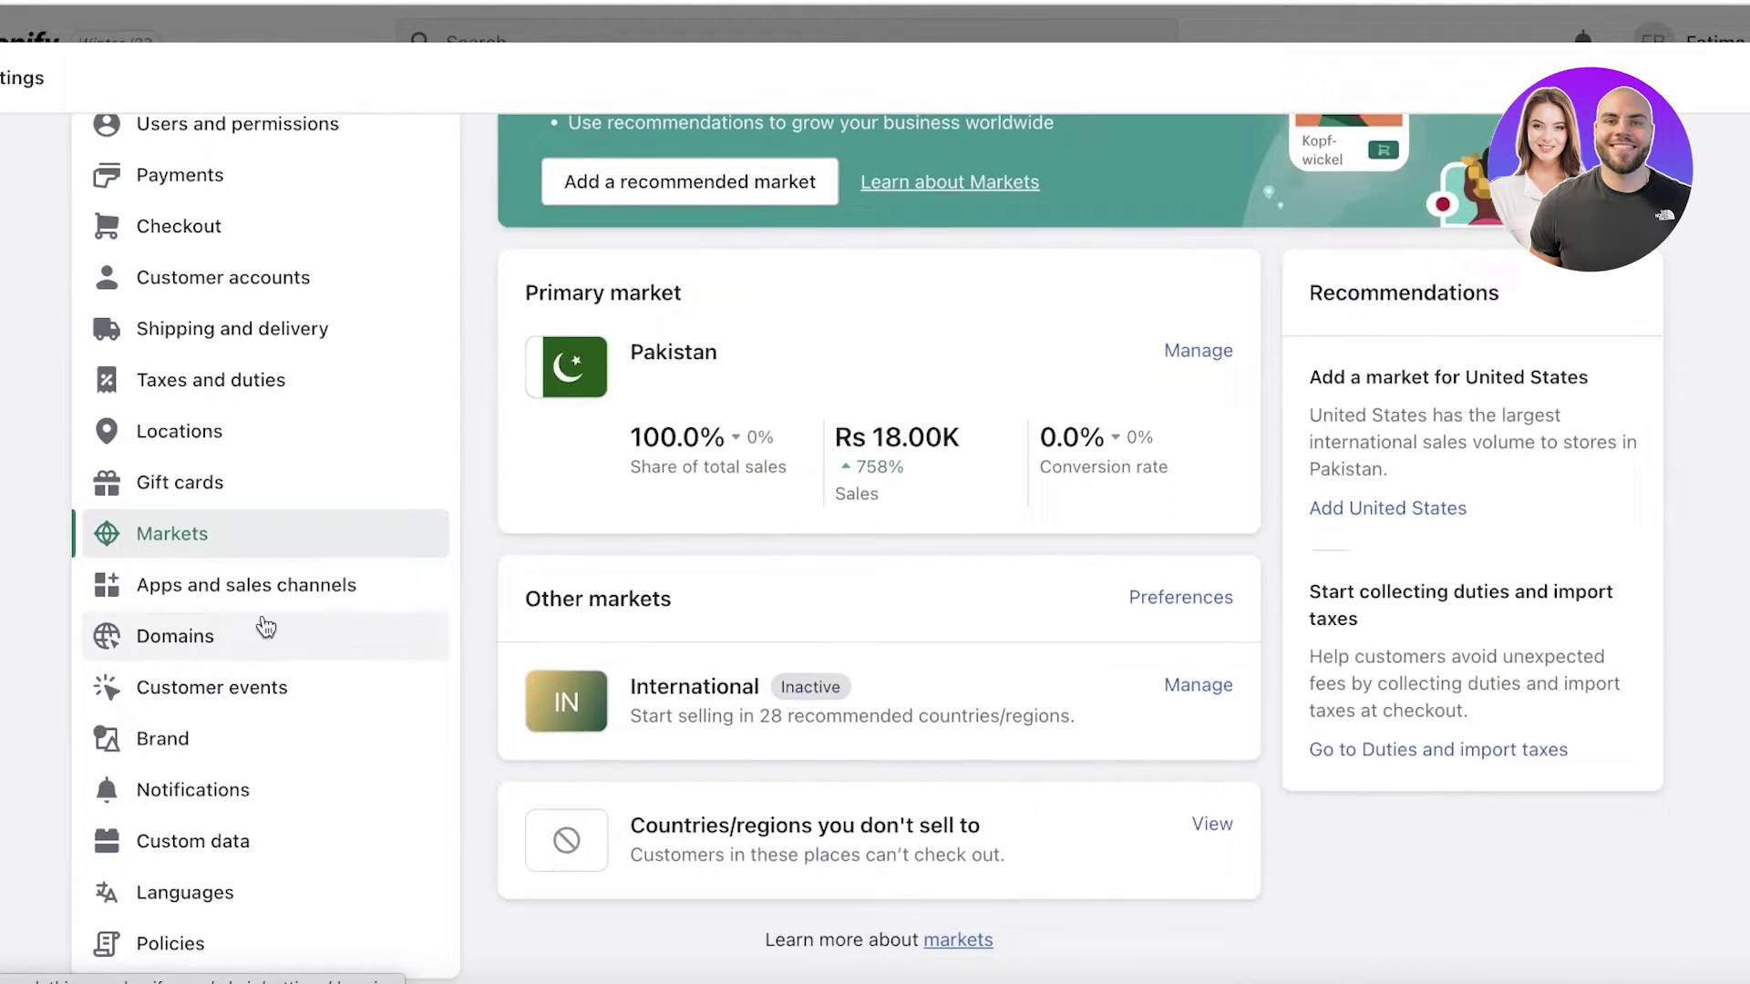
click(274, 599)
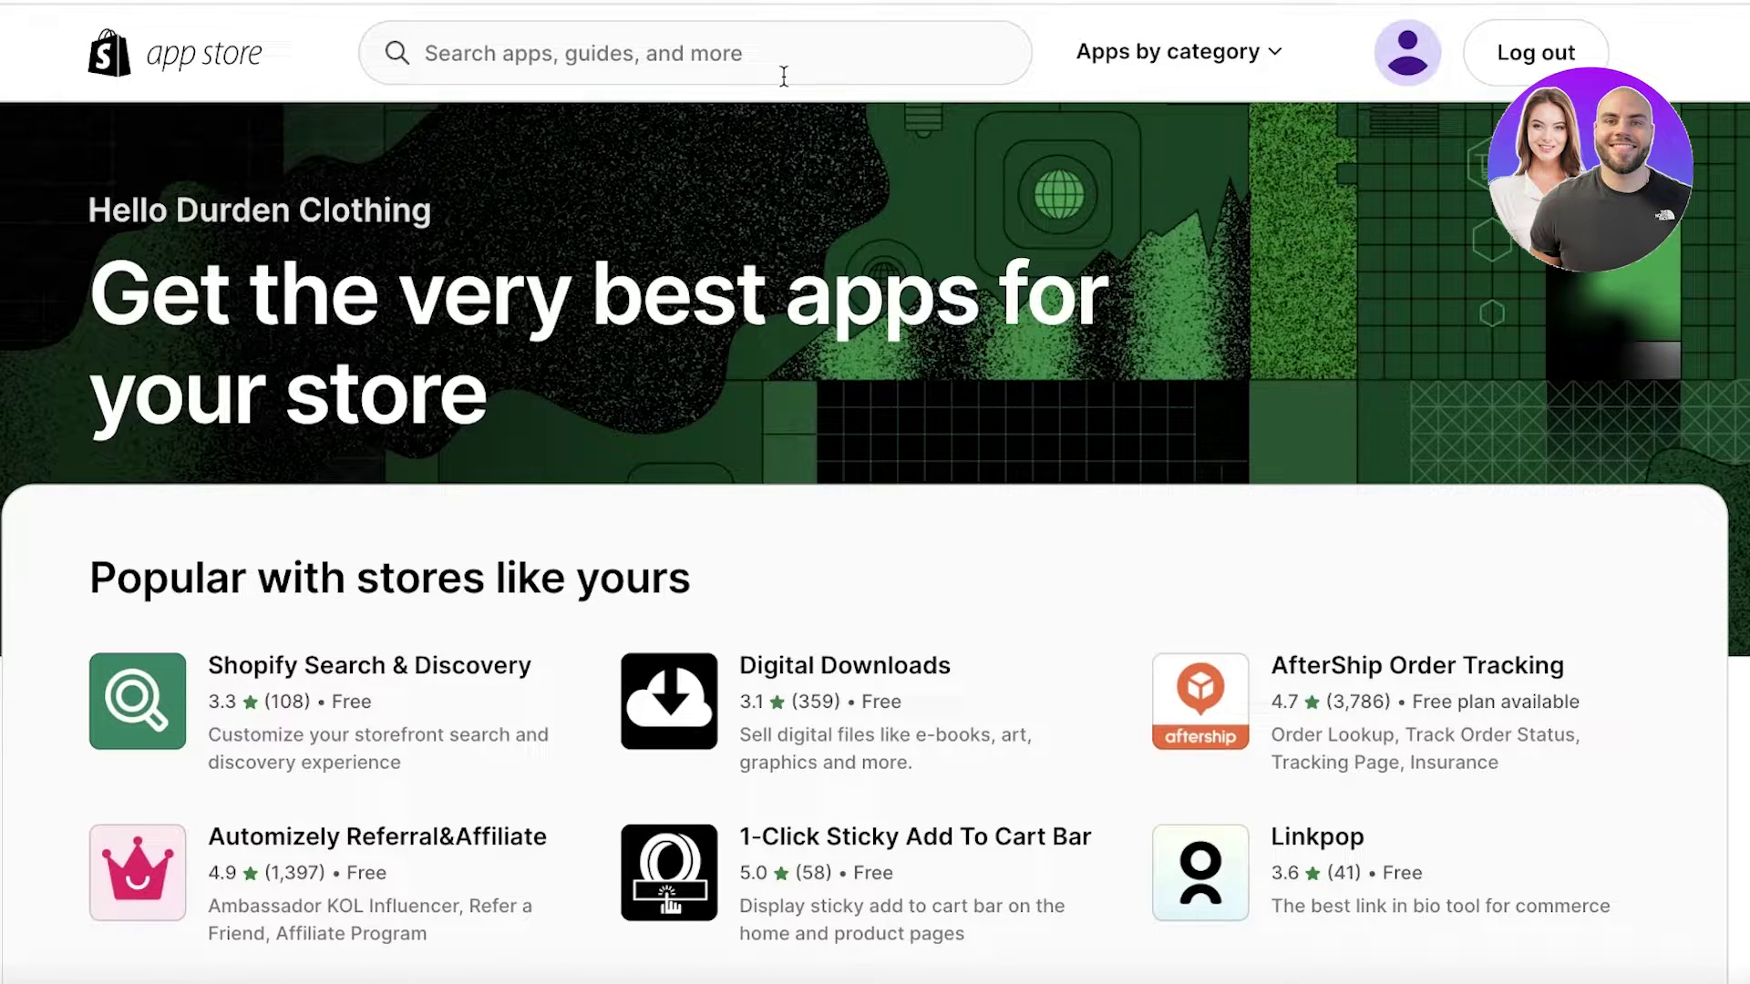
Search the App Store for 'popup' and add the Privy - Pop Ups, Email, & SMS app
click(738, 64)
click(654, 182)
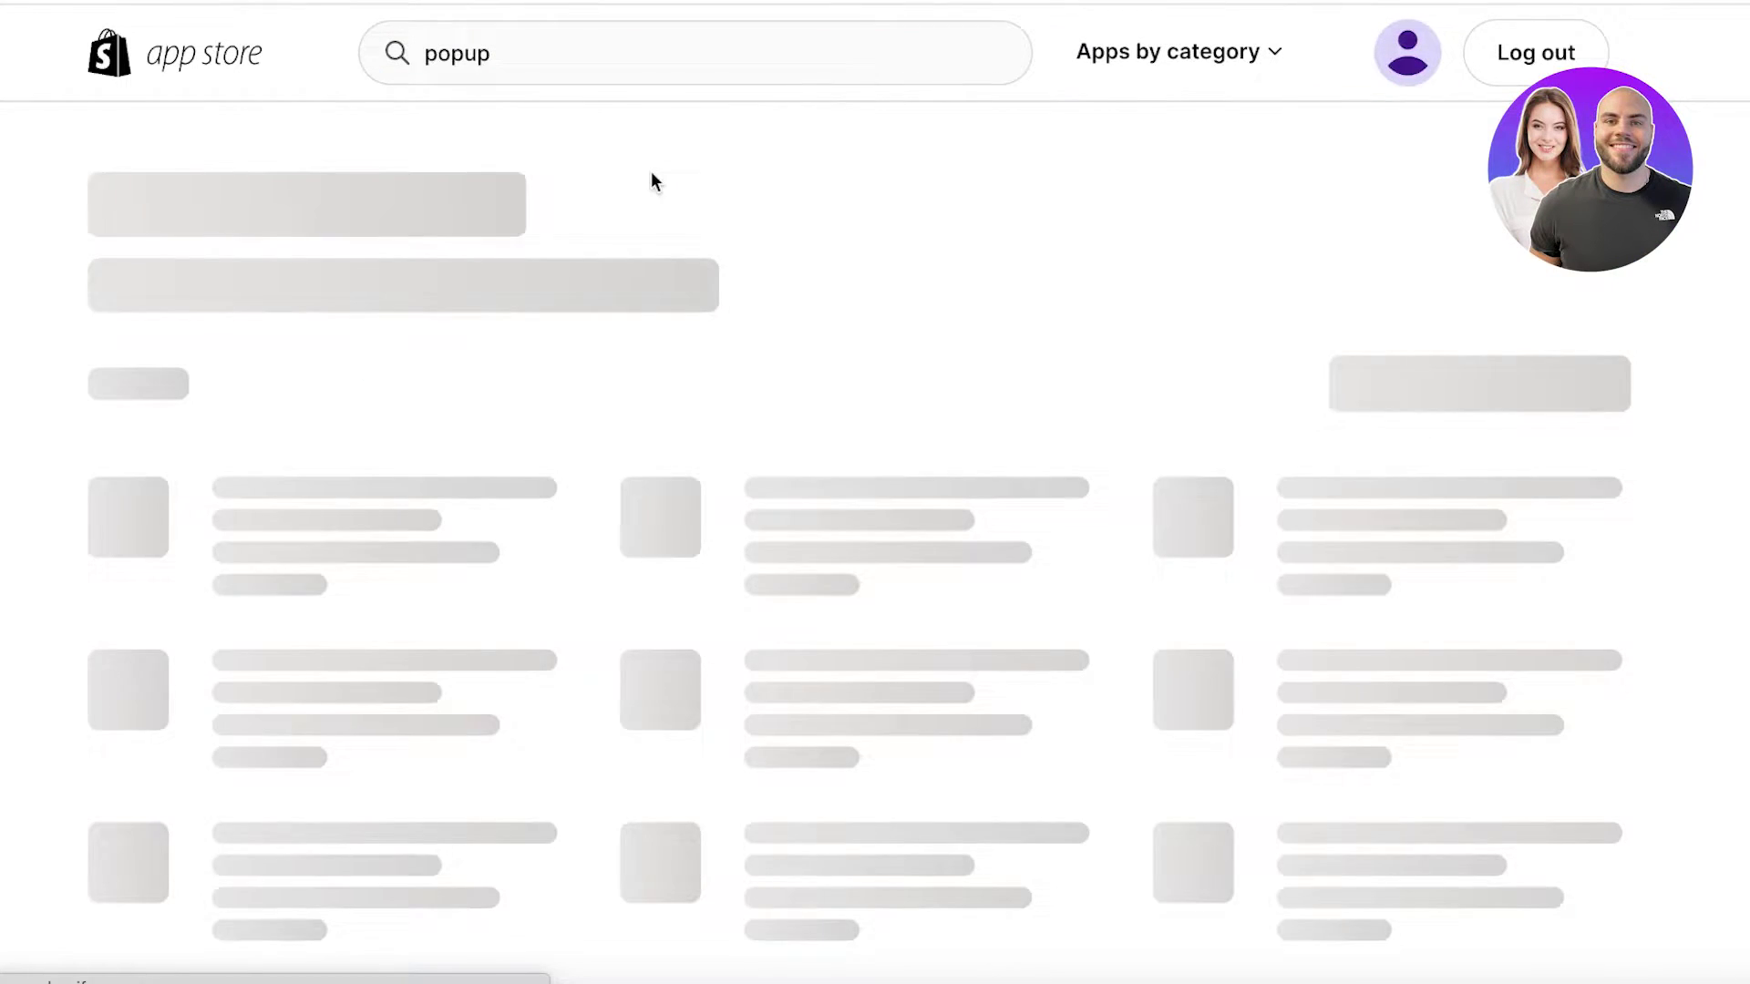
scroll(637, 200, down, 3)
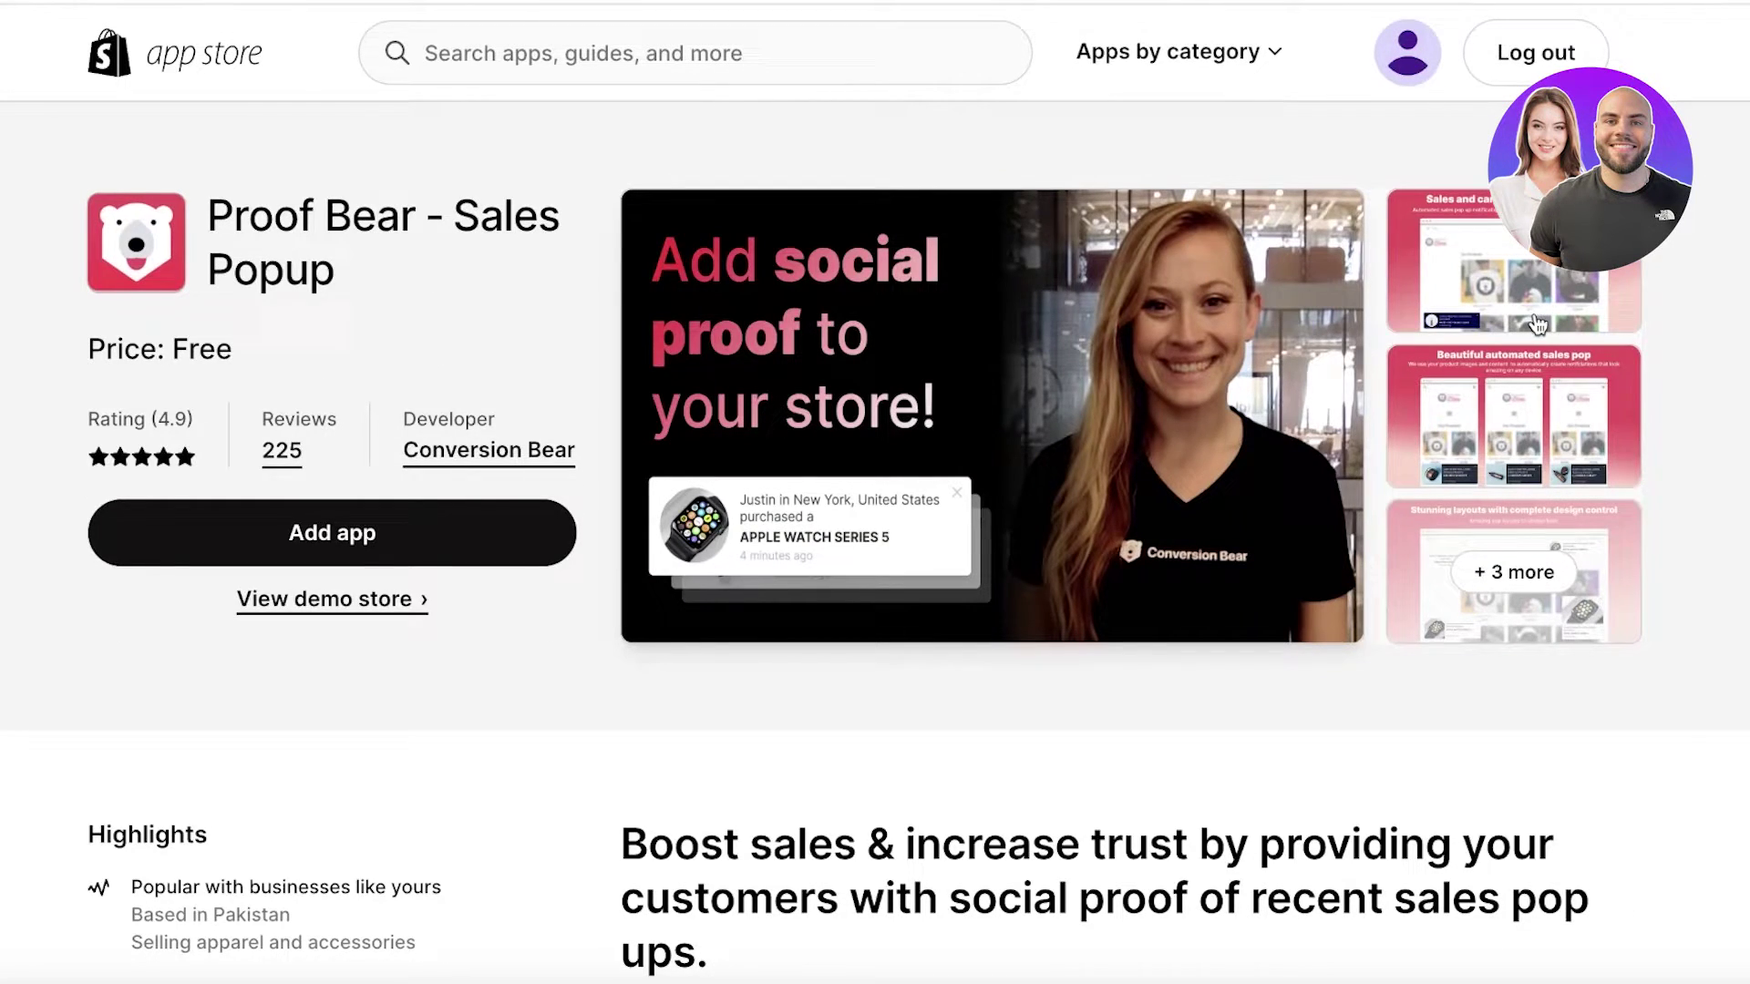
scroll(1541, 315, down, 15)
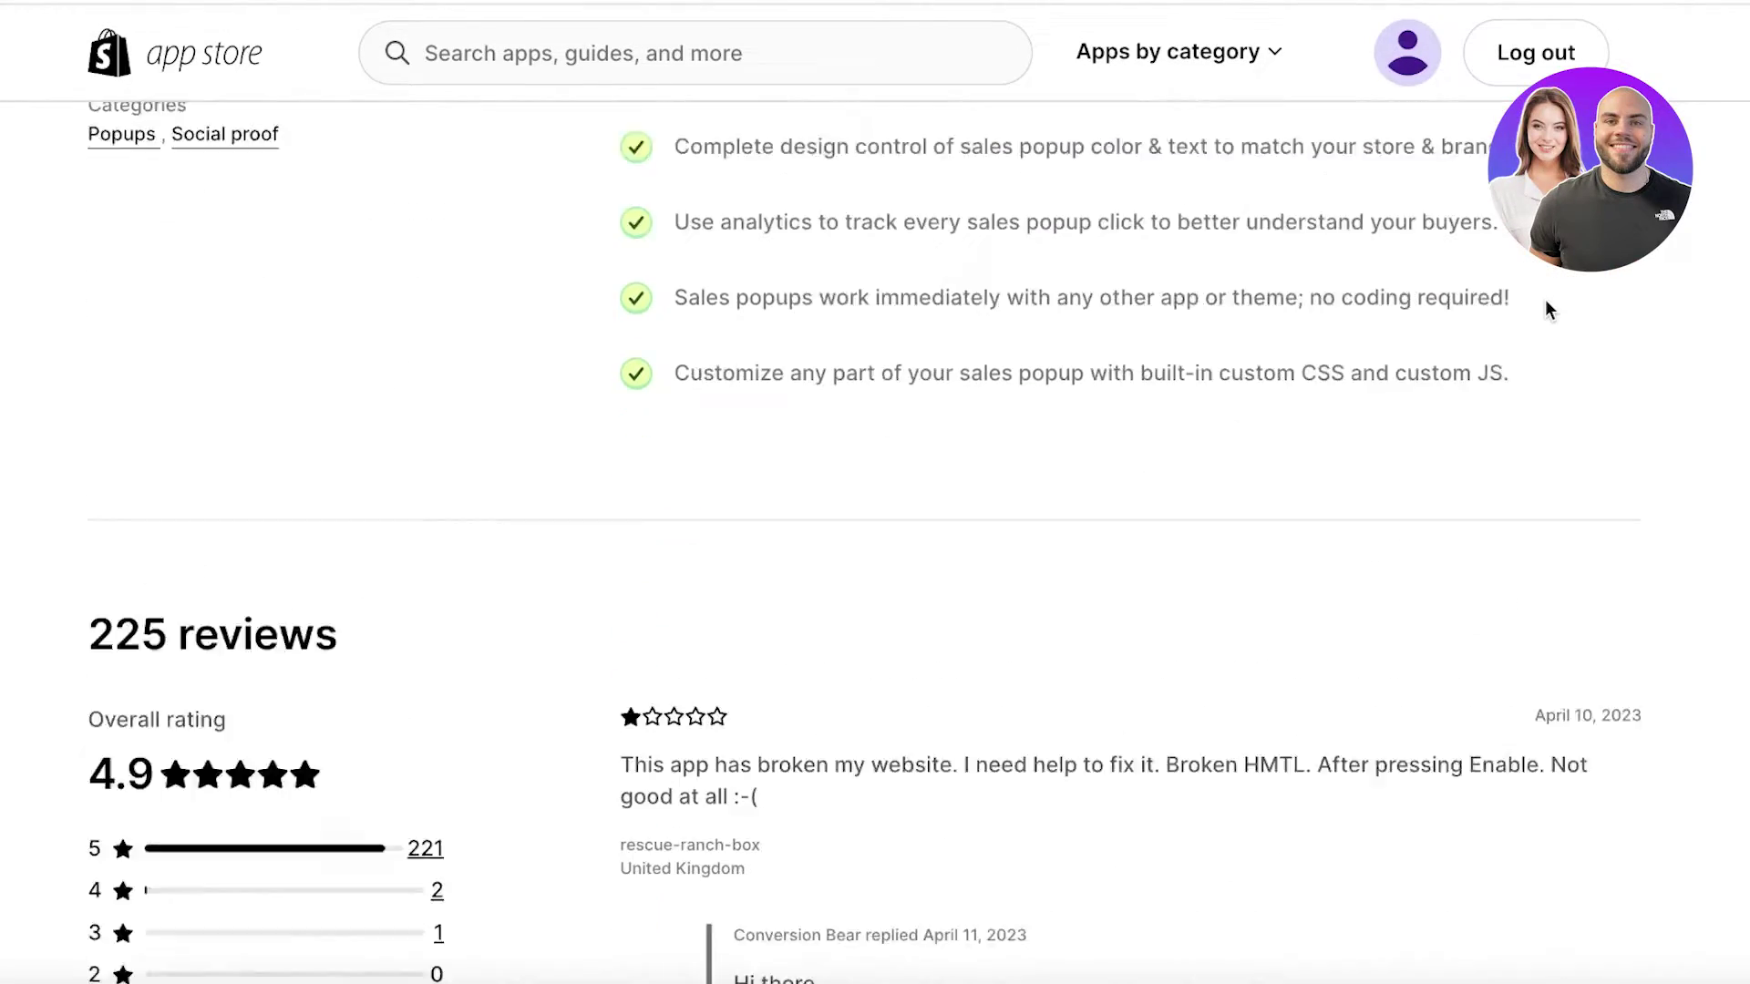
scroll(1545, 299, down, 4)
scroll(1545, 299, up, 19)
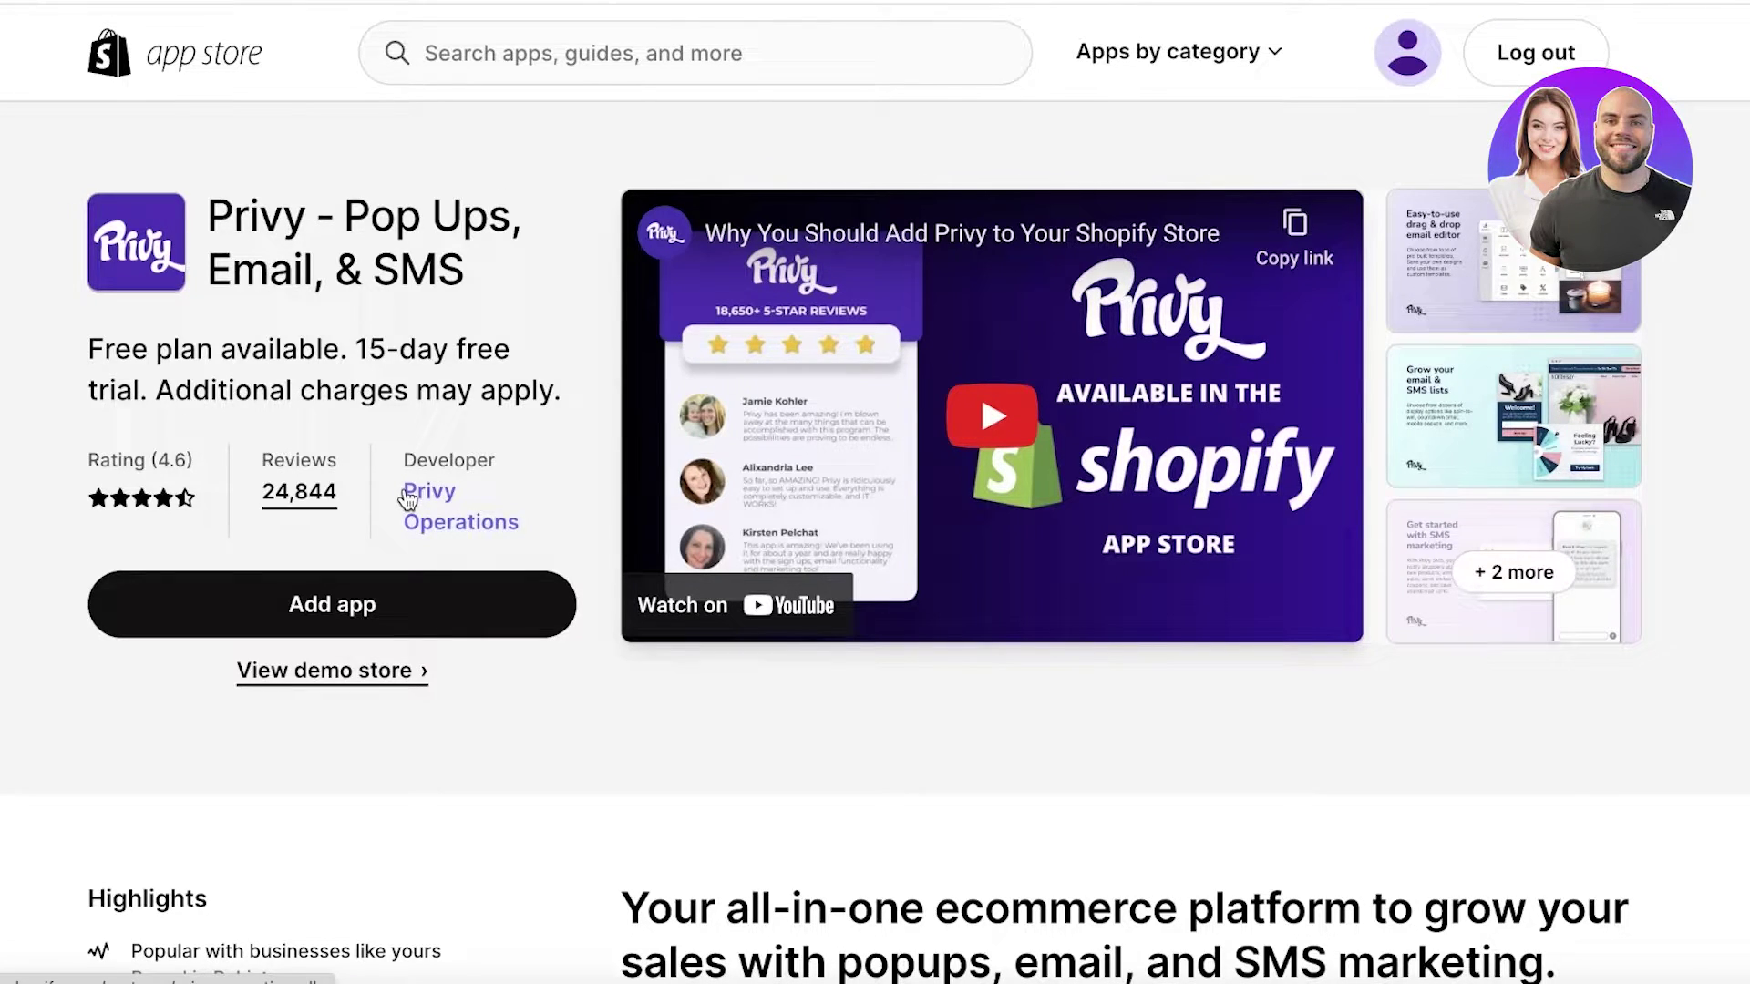
click(228, 616)
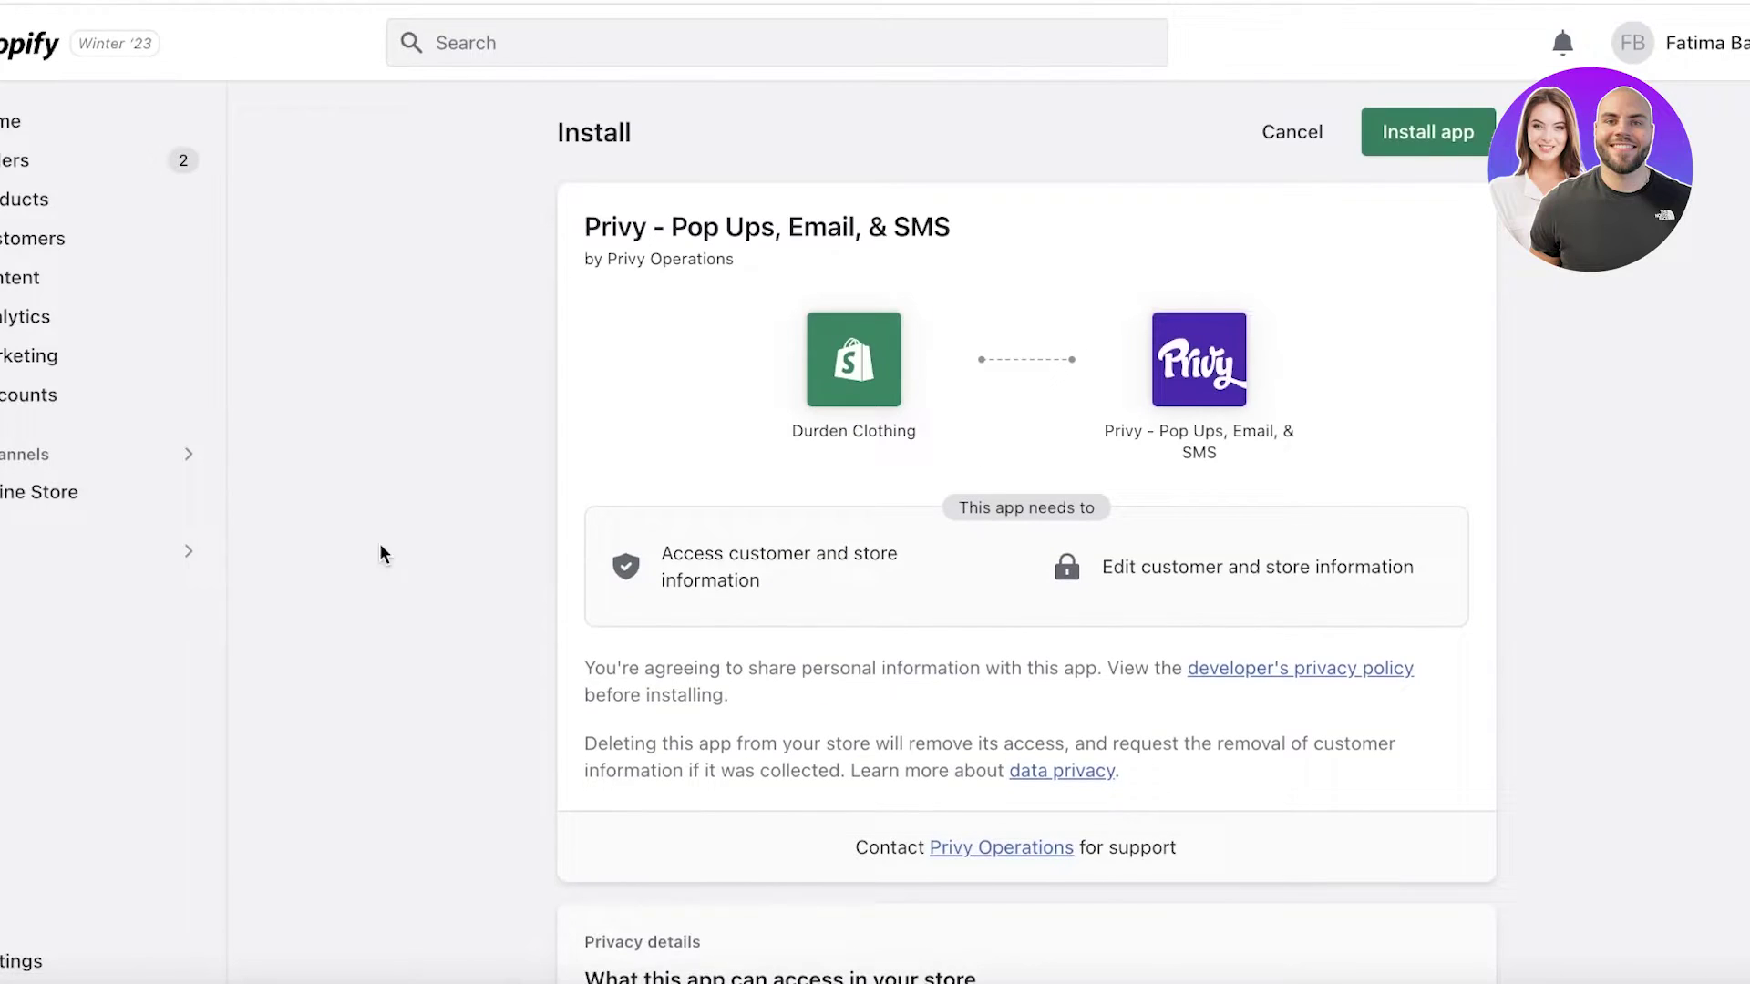
Install Privy on the store and confirm the business details, including the phone number
click(1458, 133)
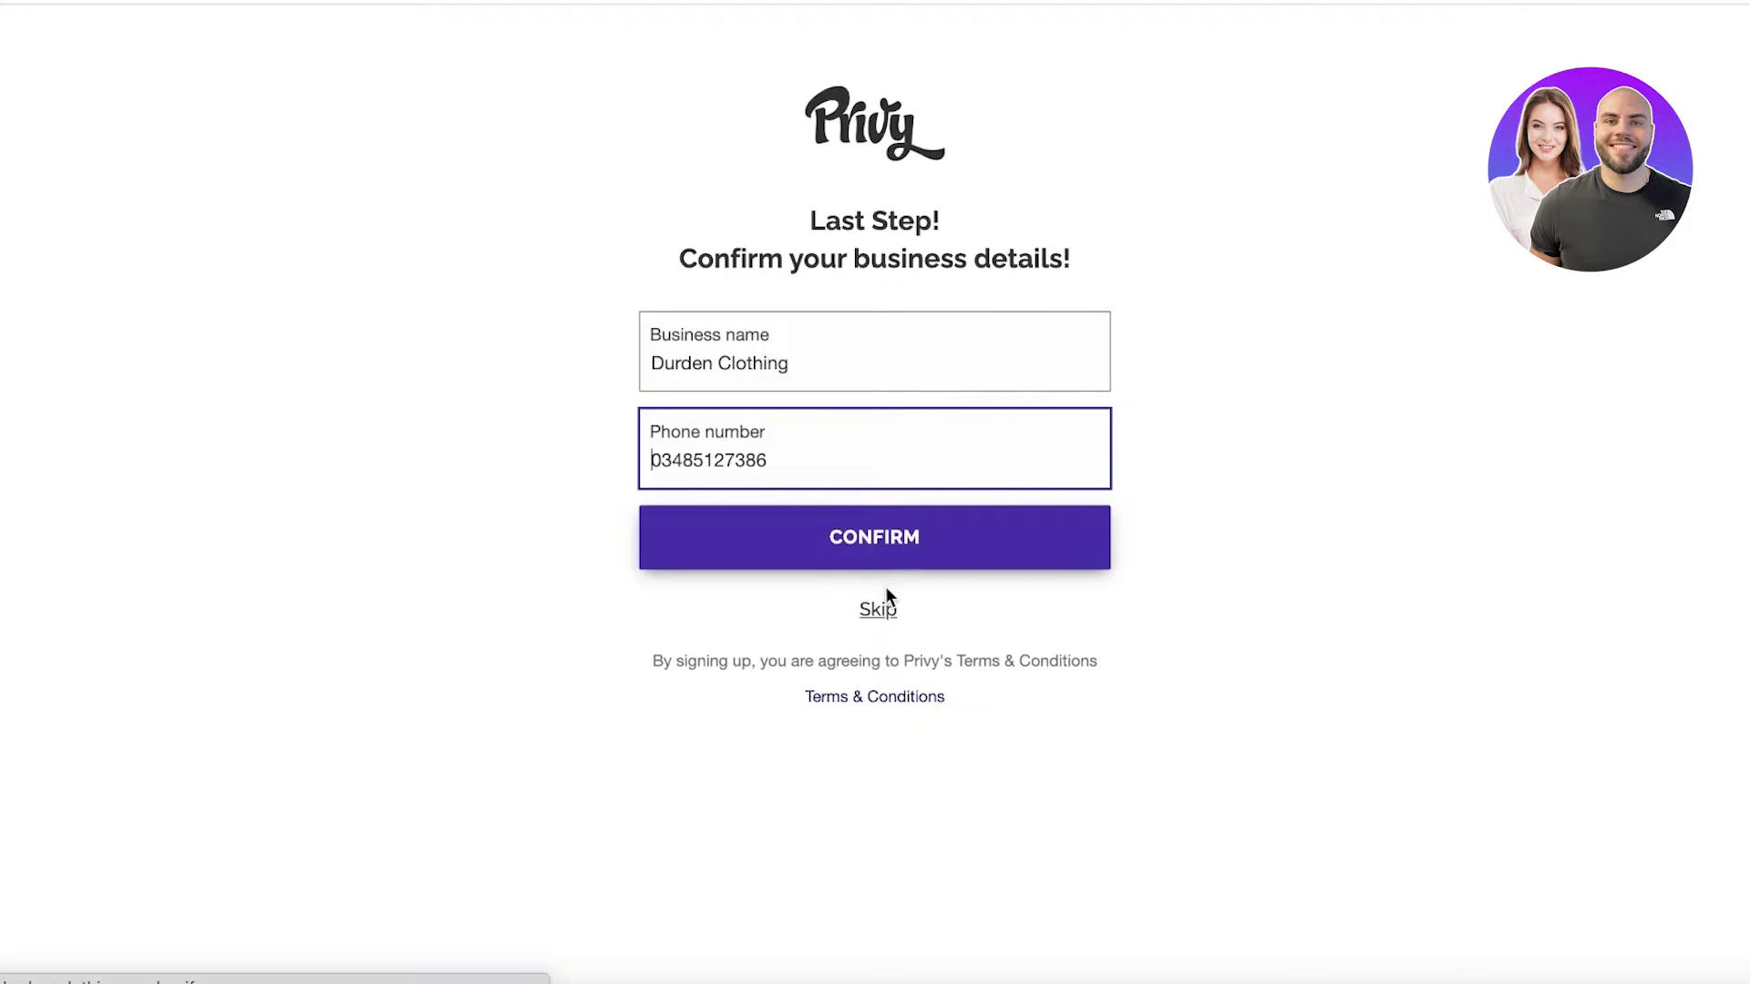
click(841, 451)
double_click(842, 452)
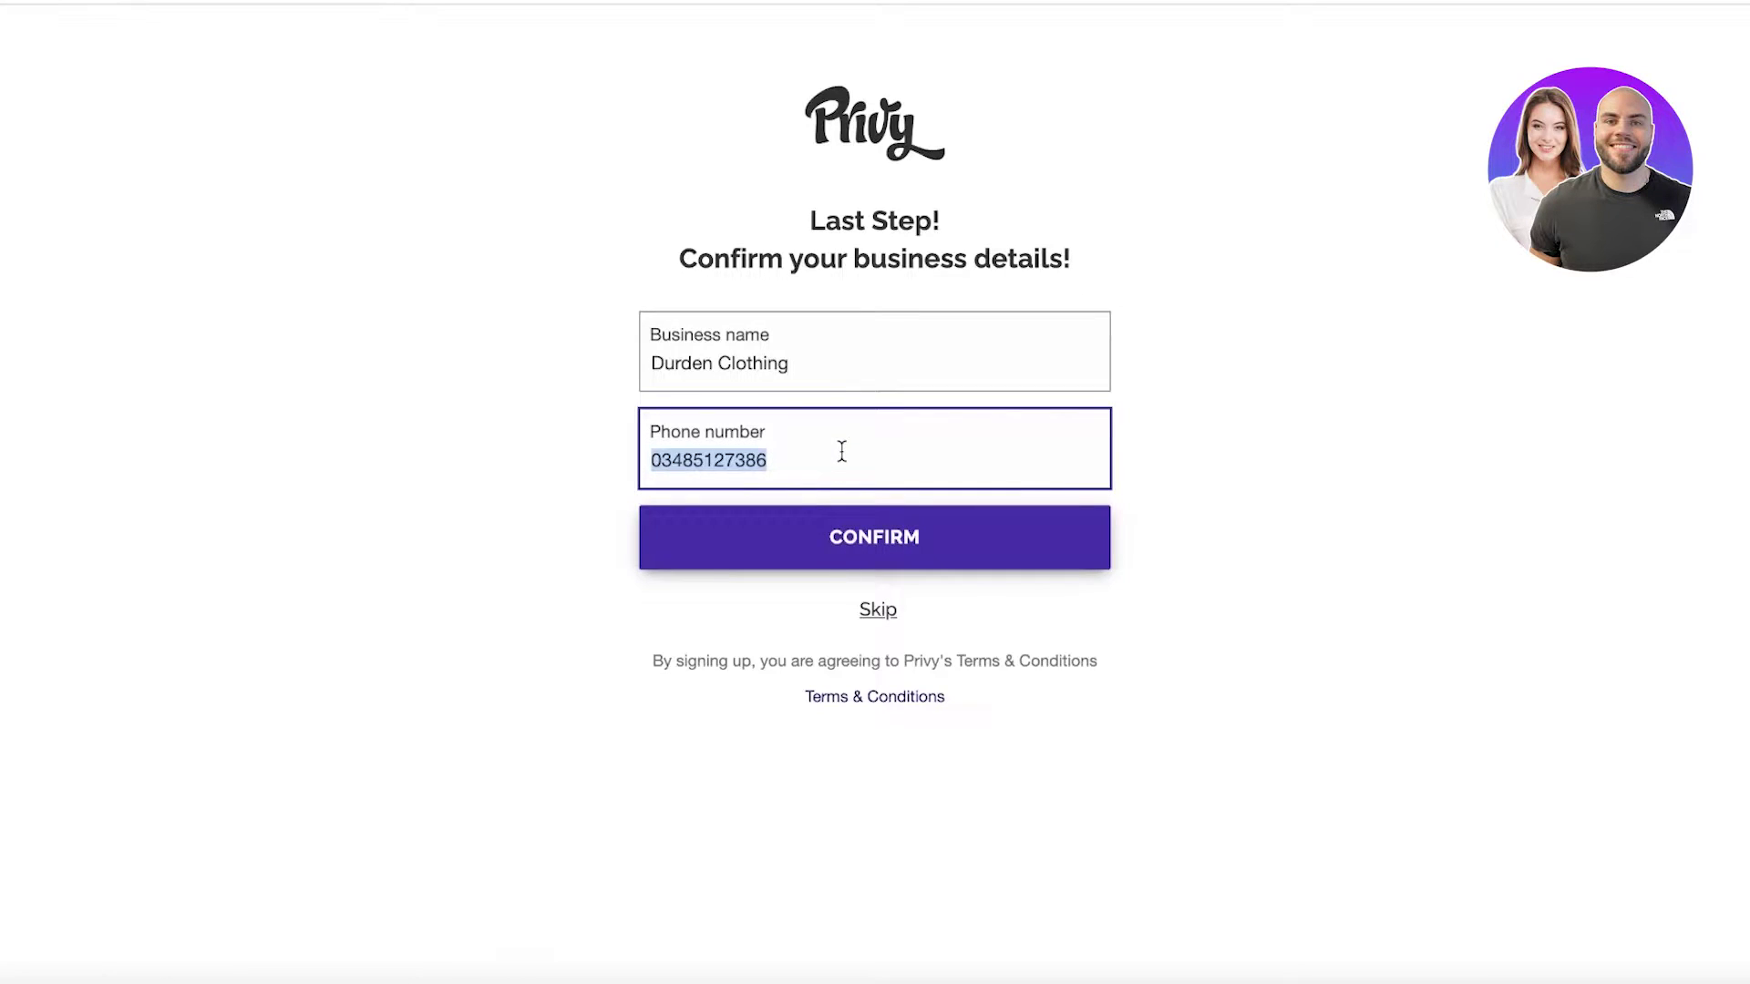
click(902, 549)
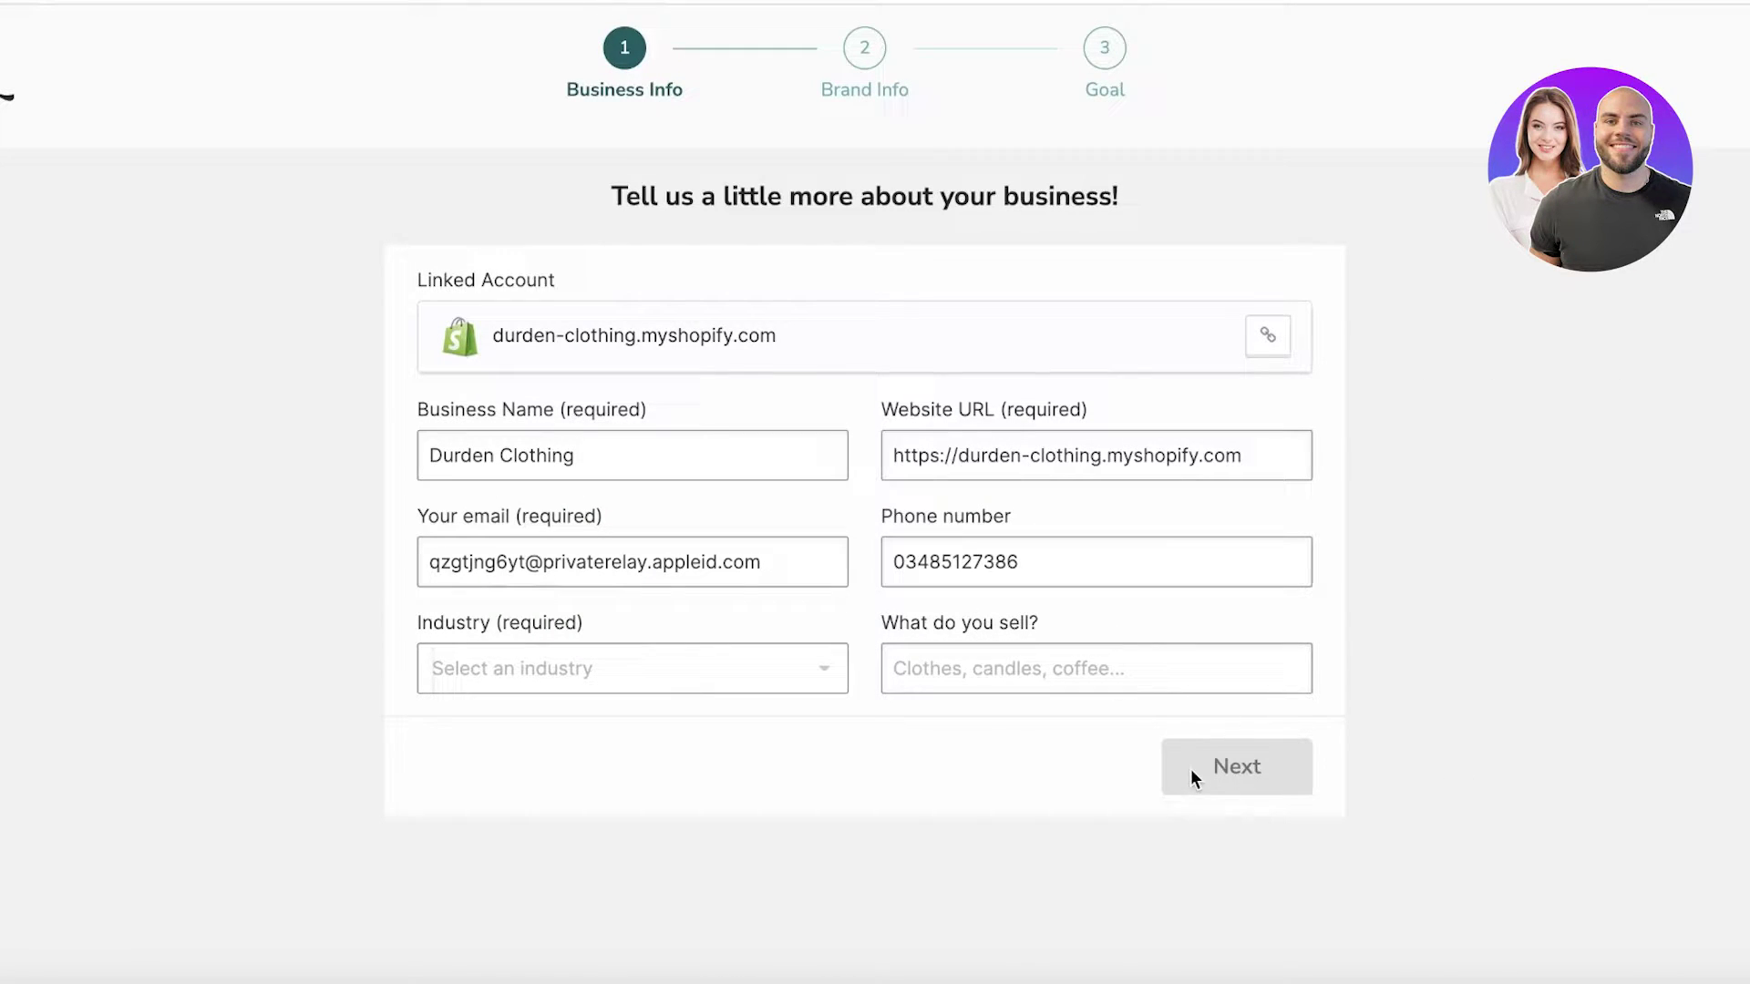
Choose Clothing as the industry and return to the Brand Info step
click(662, 665)
click(642, 720)
click(1226, 768)
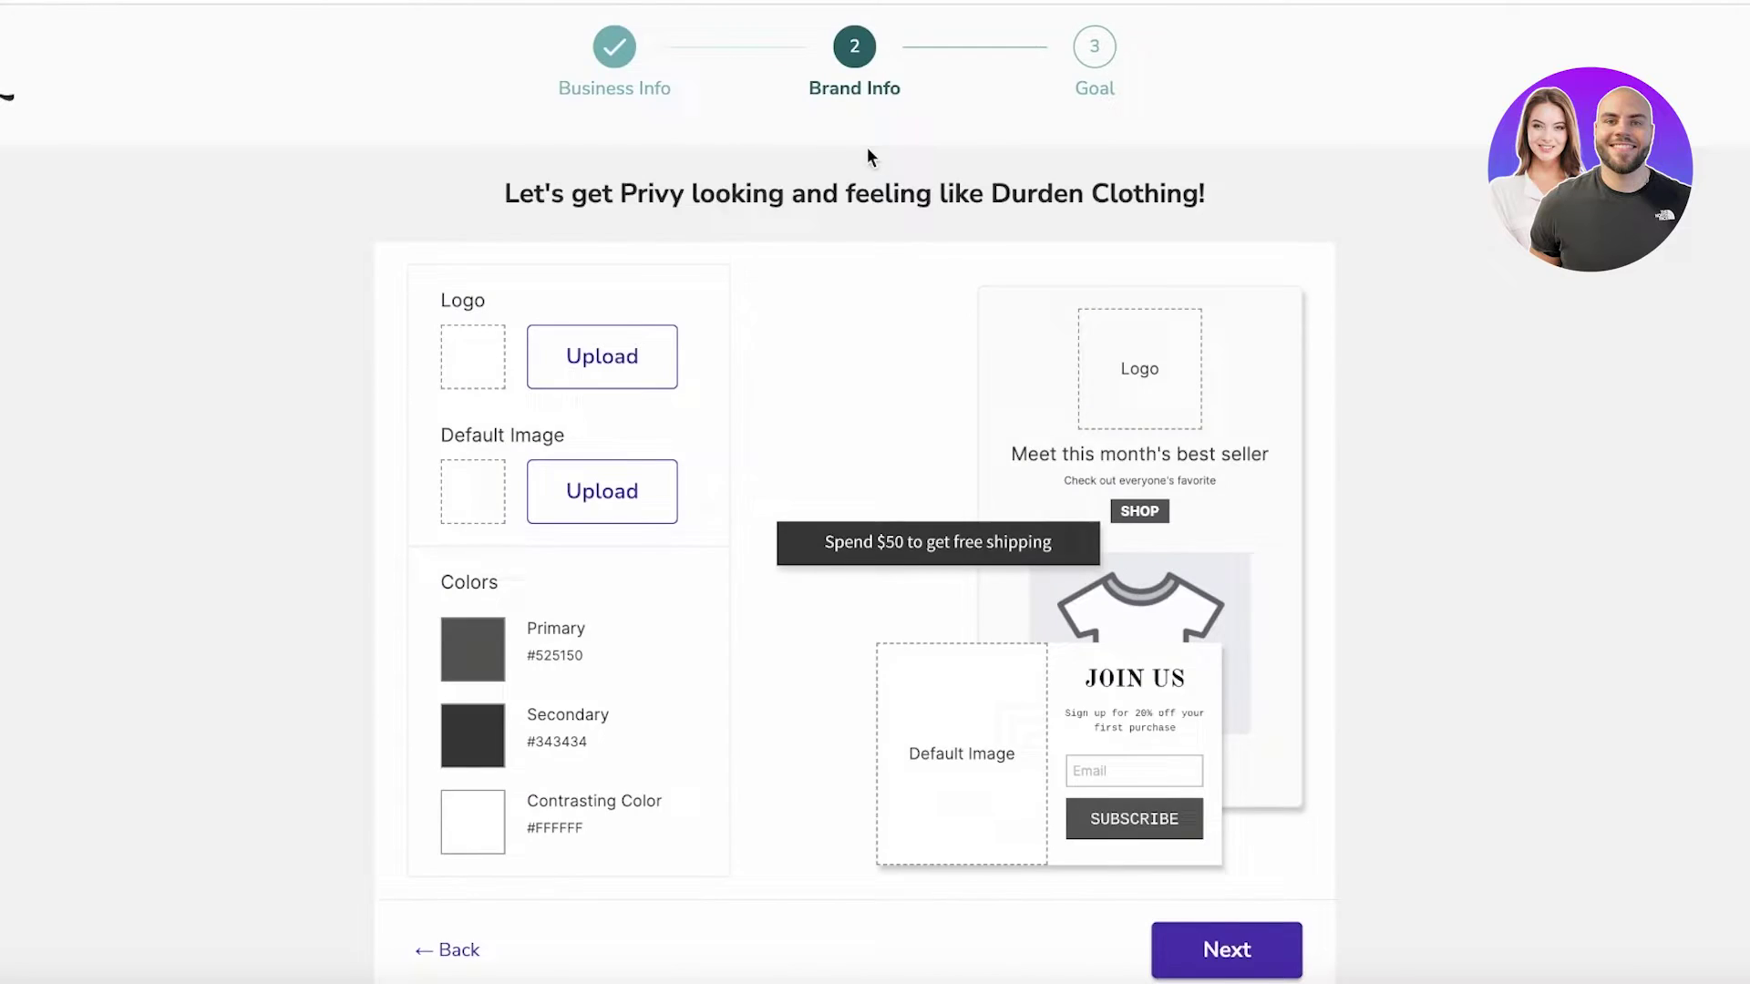
scroll(867, 156, down, 1)
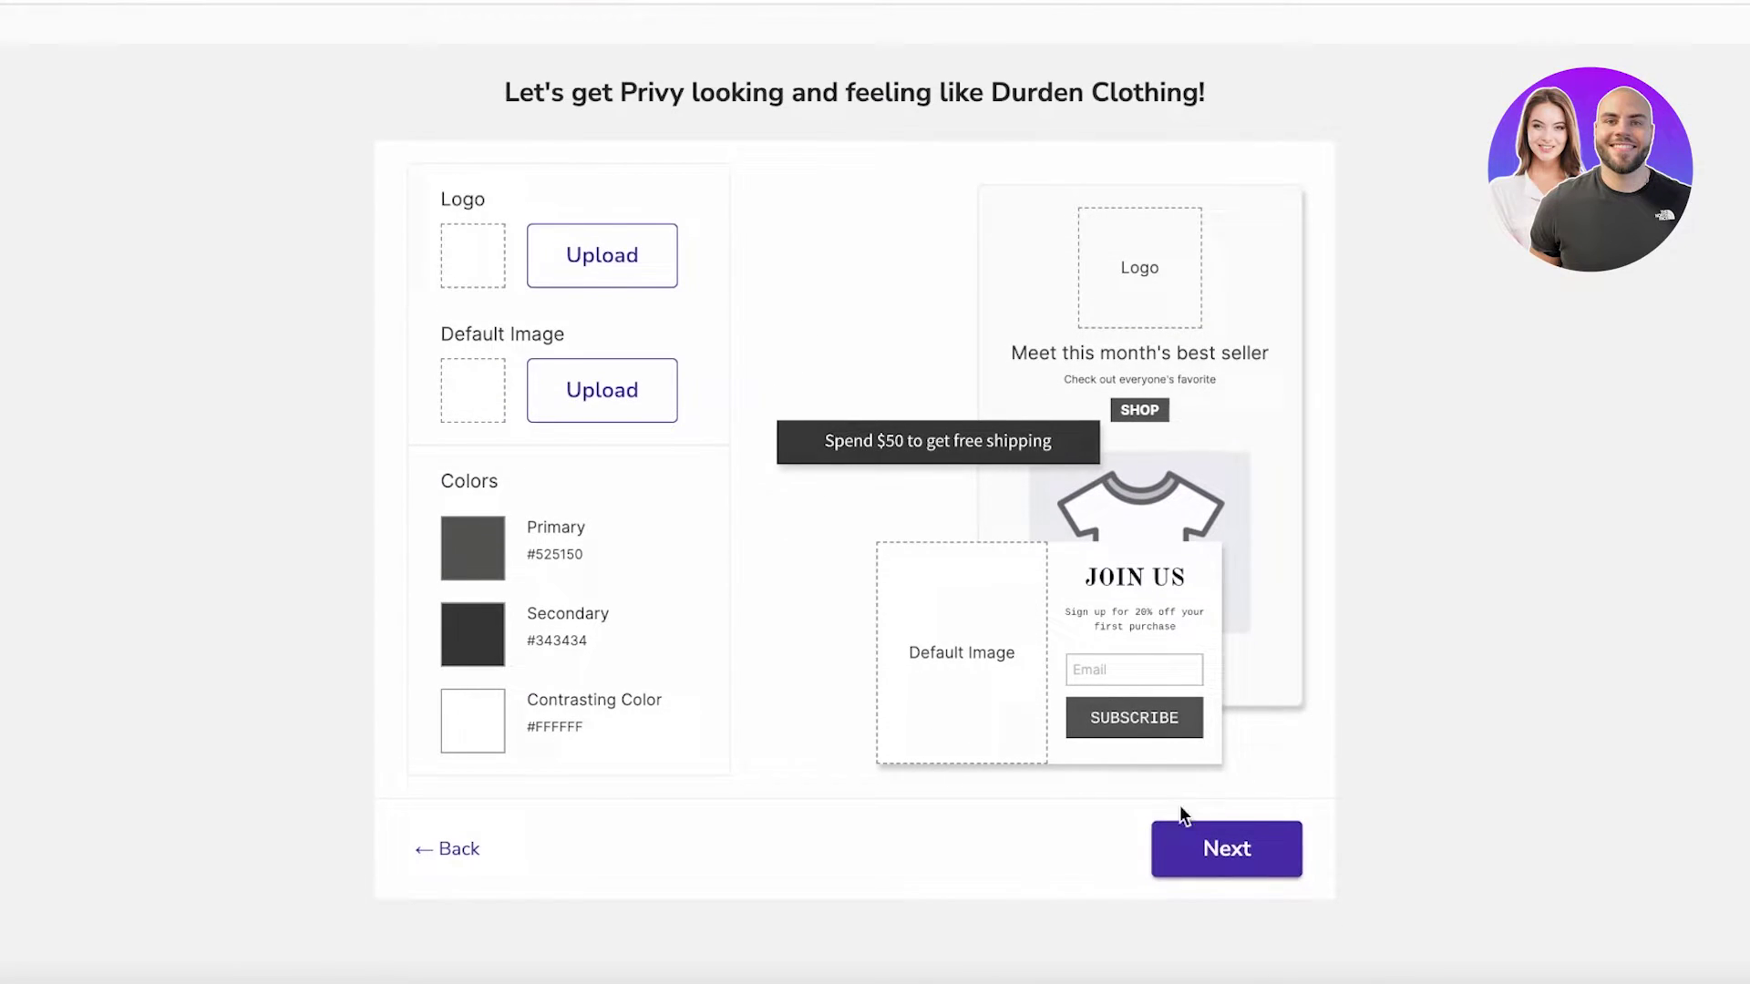
click(1212, 857)
scroll(754, 528, up, 1)
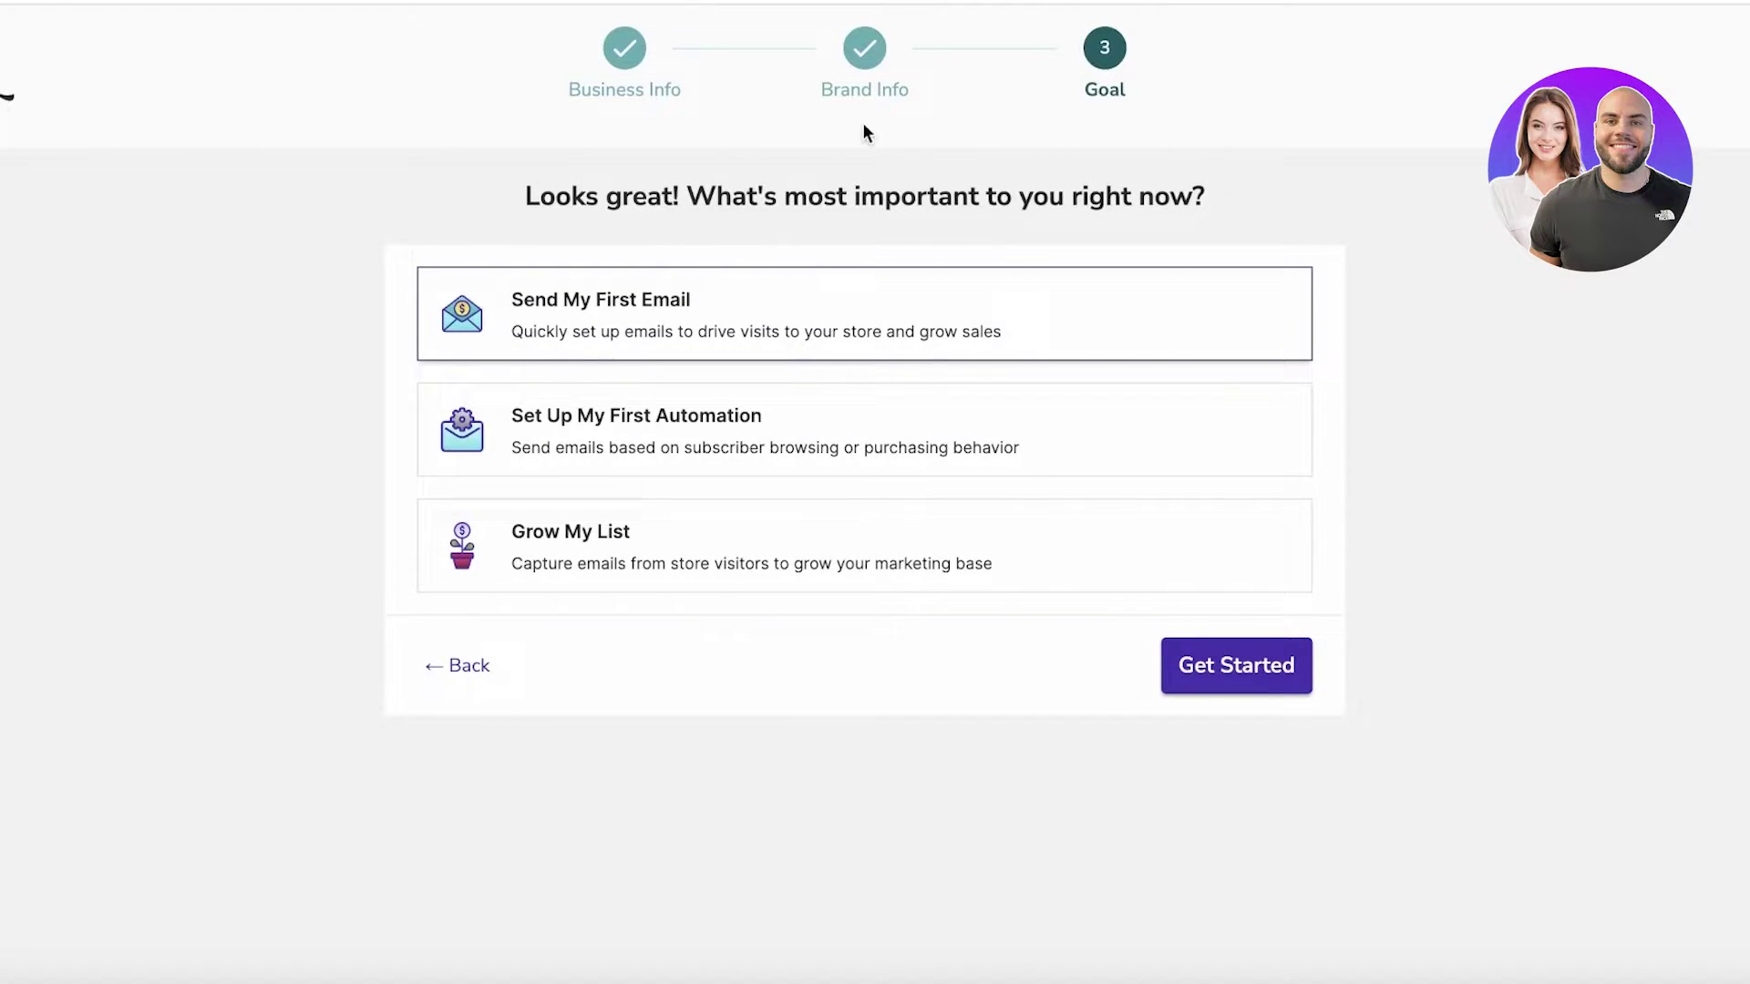
click(459, 665)
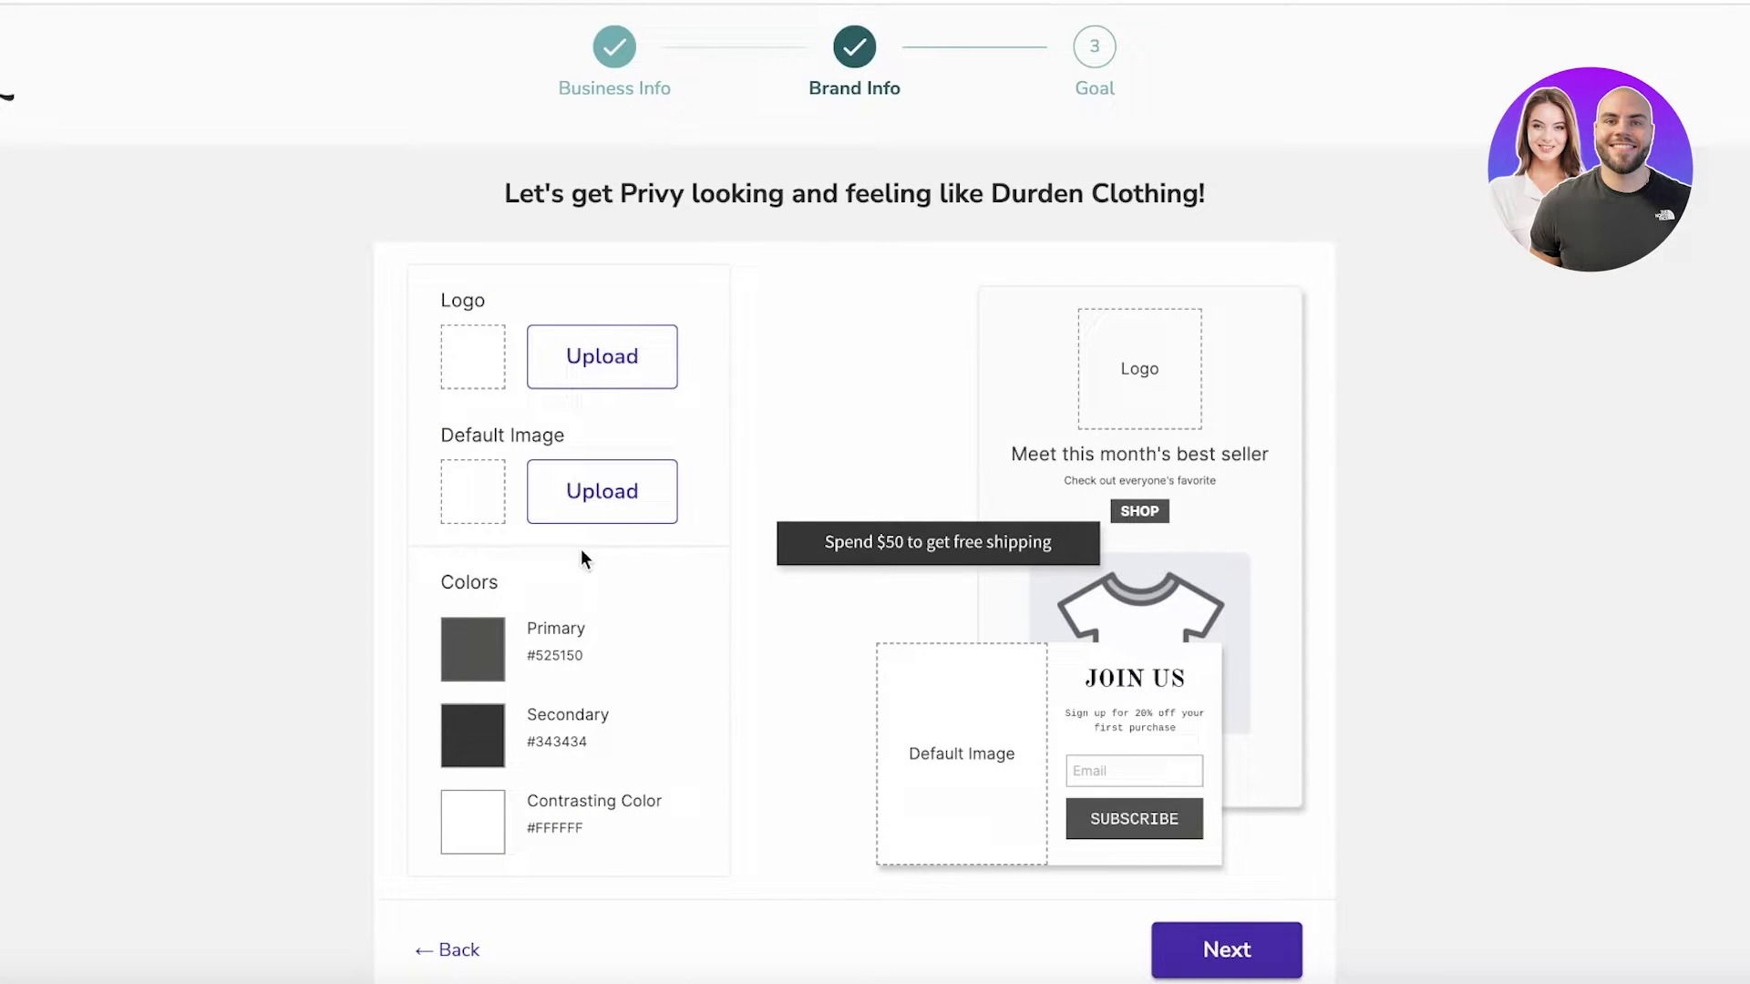
Set the primary brand colour to orange #e8a35f
click(486, 631)
drag(485, 631, 614, 589)
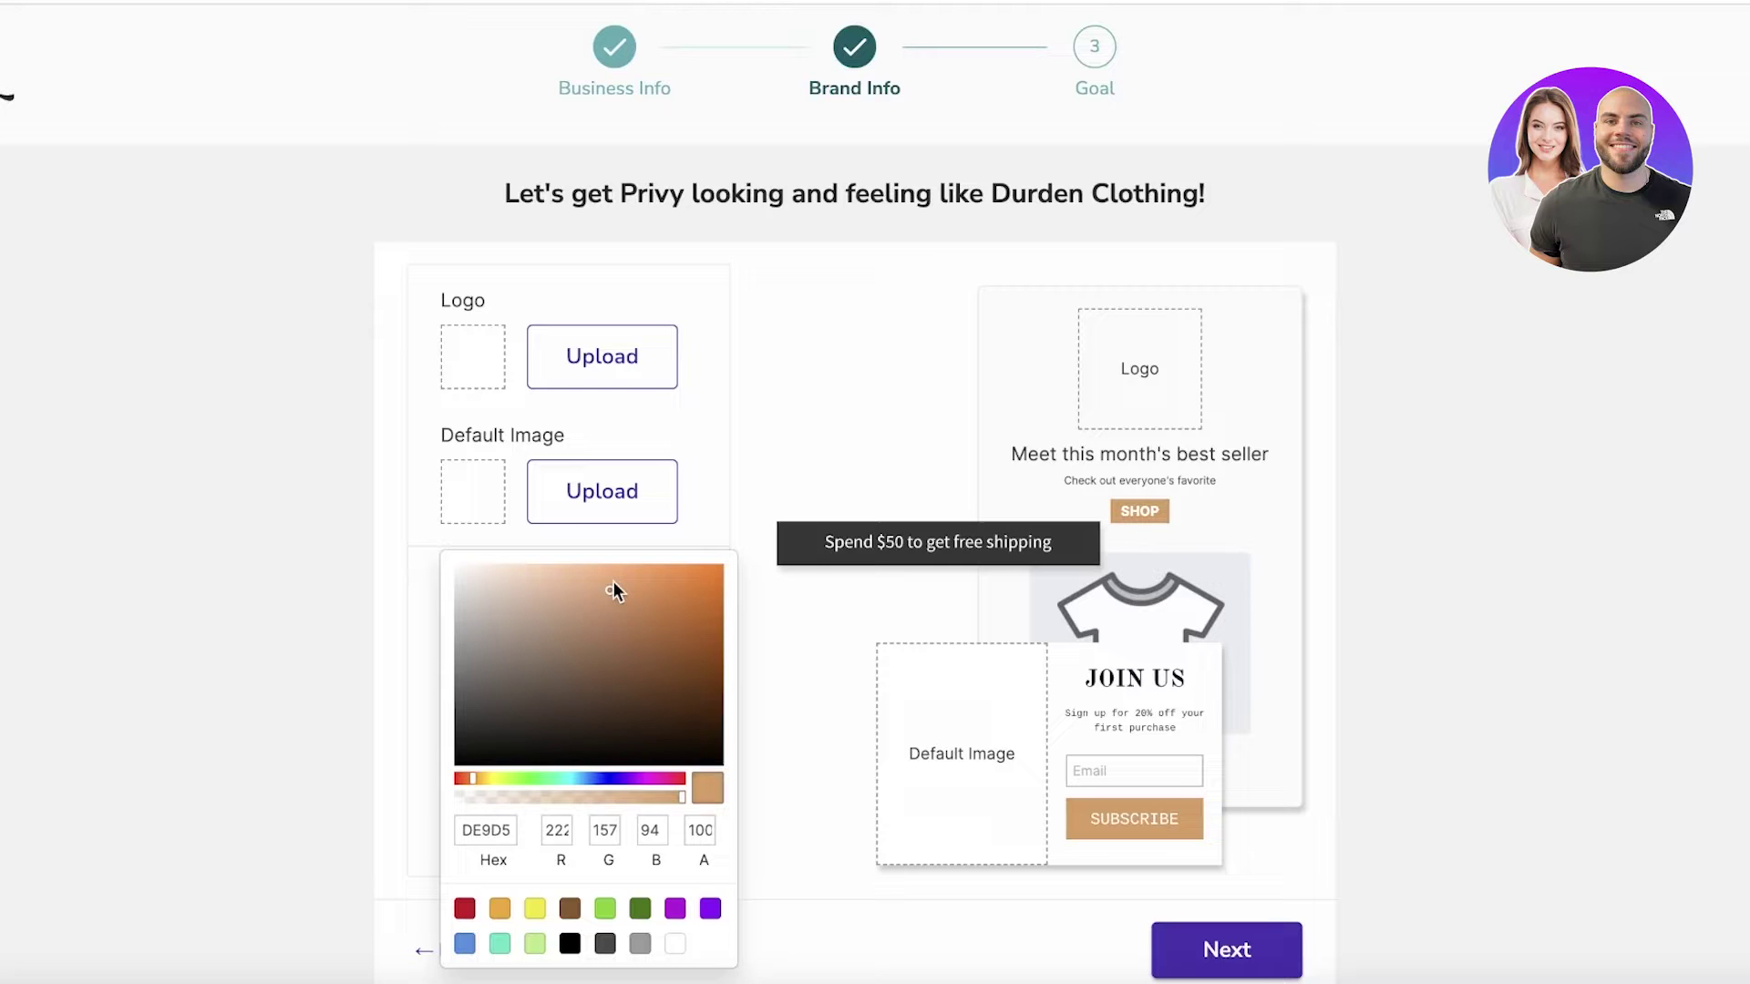
click(768, 588)
scroll(768, 588, down, 1)
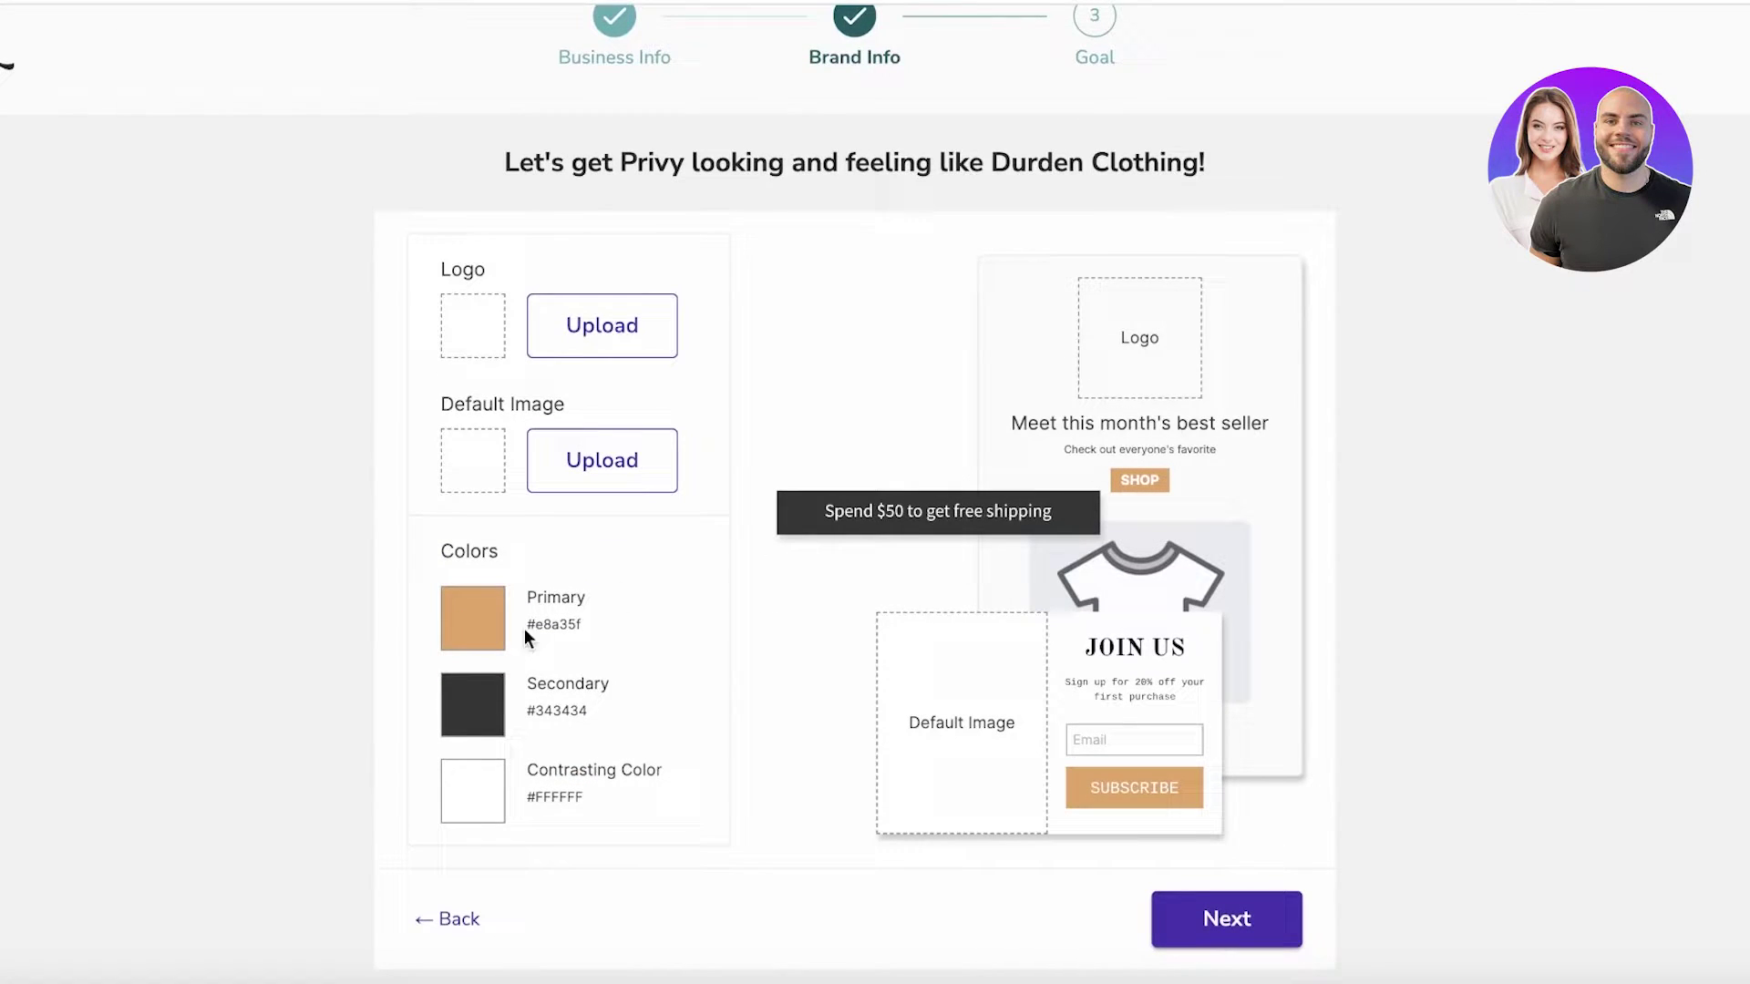
click(474, 702)
Upload Durden.png from Downloads and use it as the brand logo
click(572, 327)
click(572, 326)
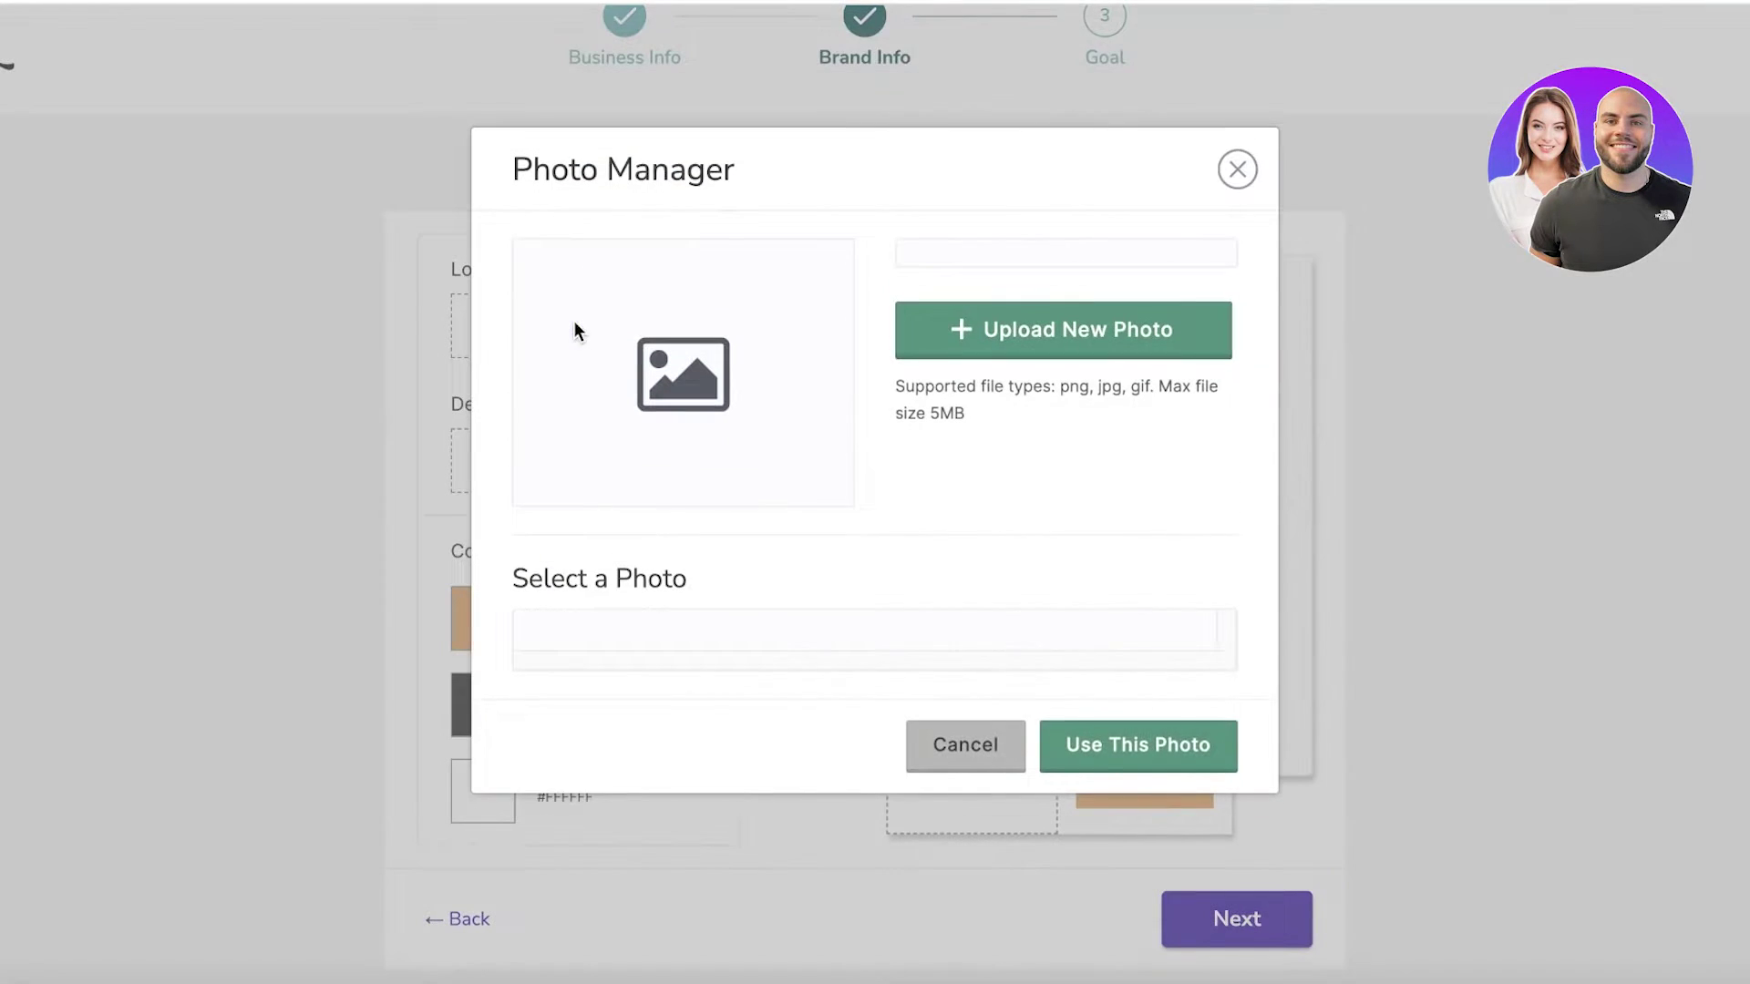
click(940, 339)
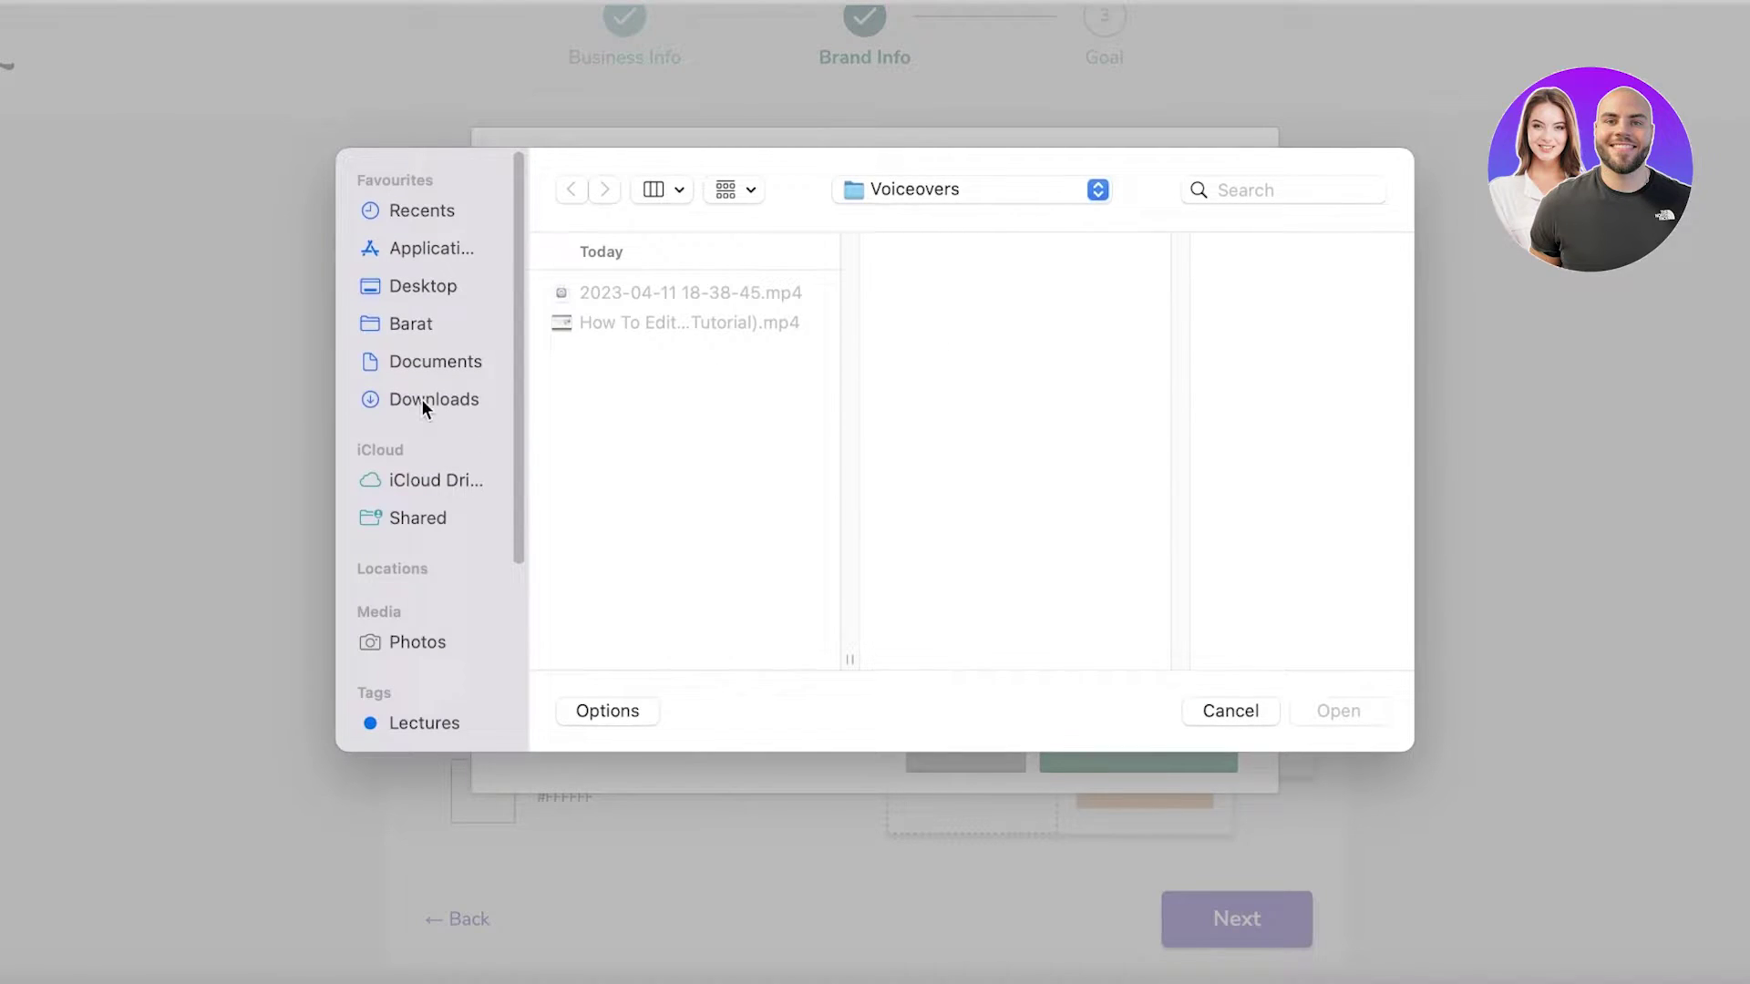
click(423, 399)
click(659, 560)
scroll(659, 559, down, 5)
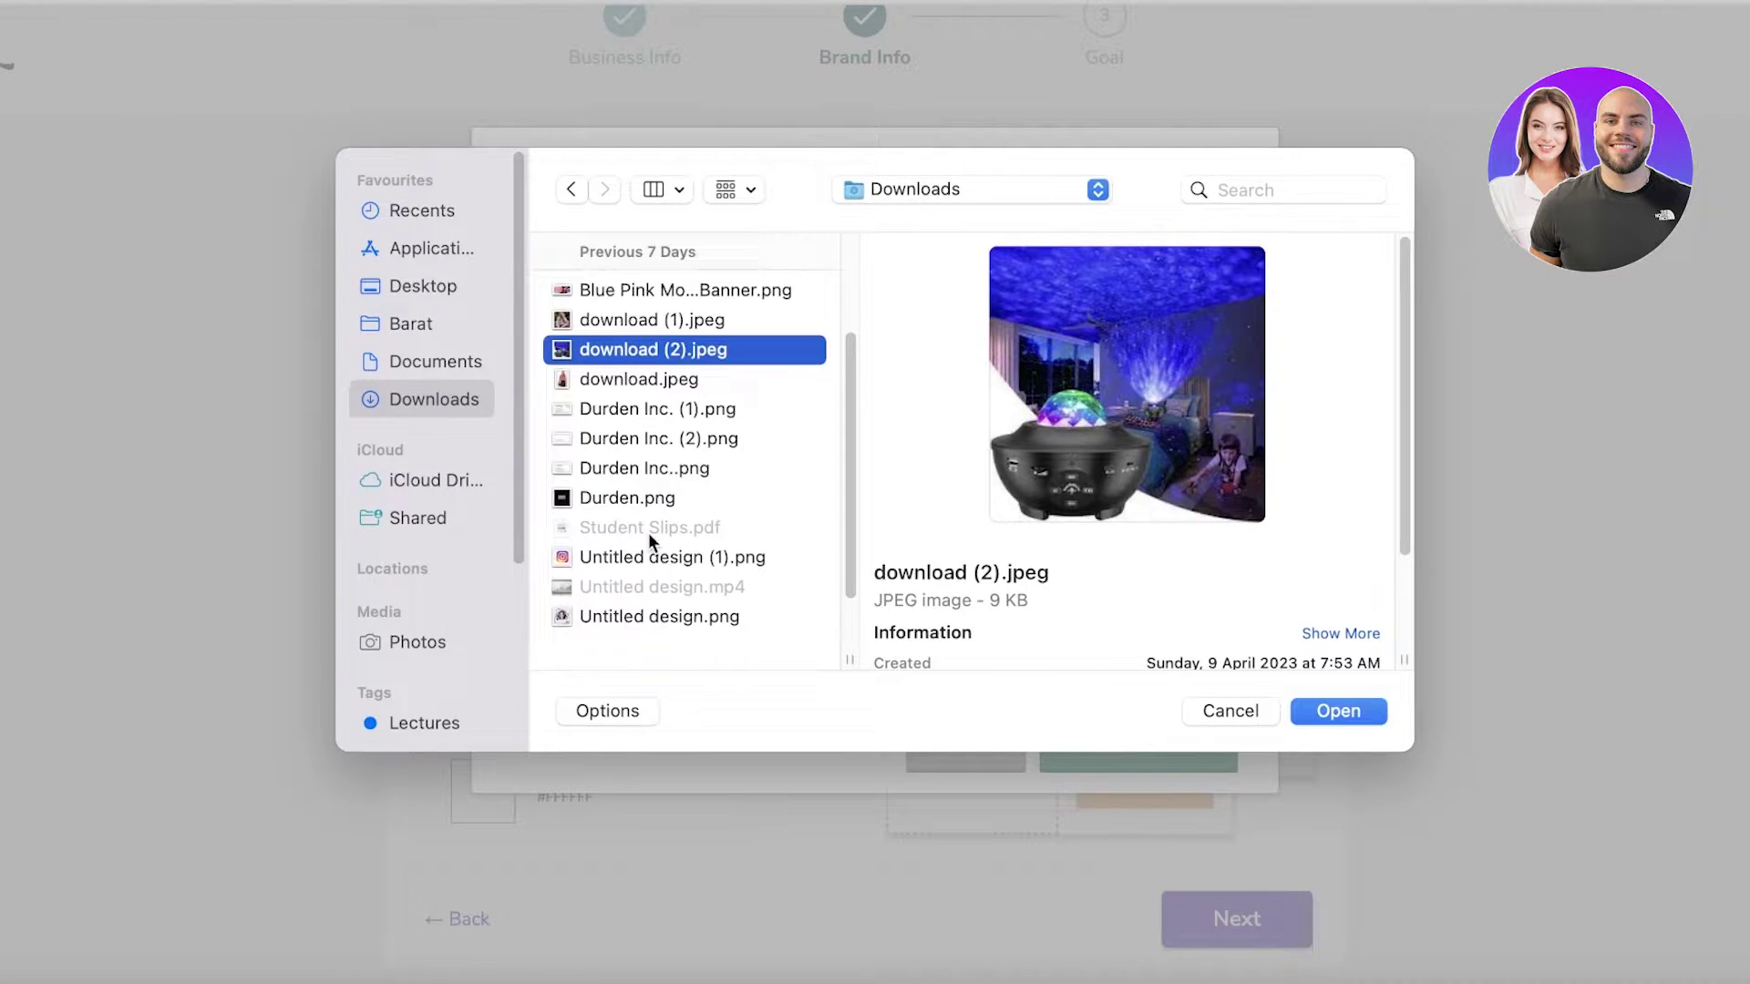
click(642, 465)
click(642, 436)
click(632, 502)
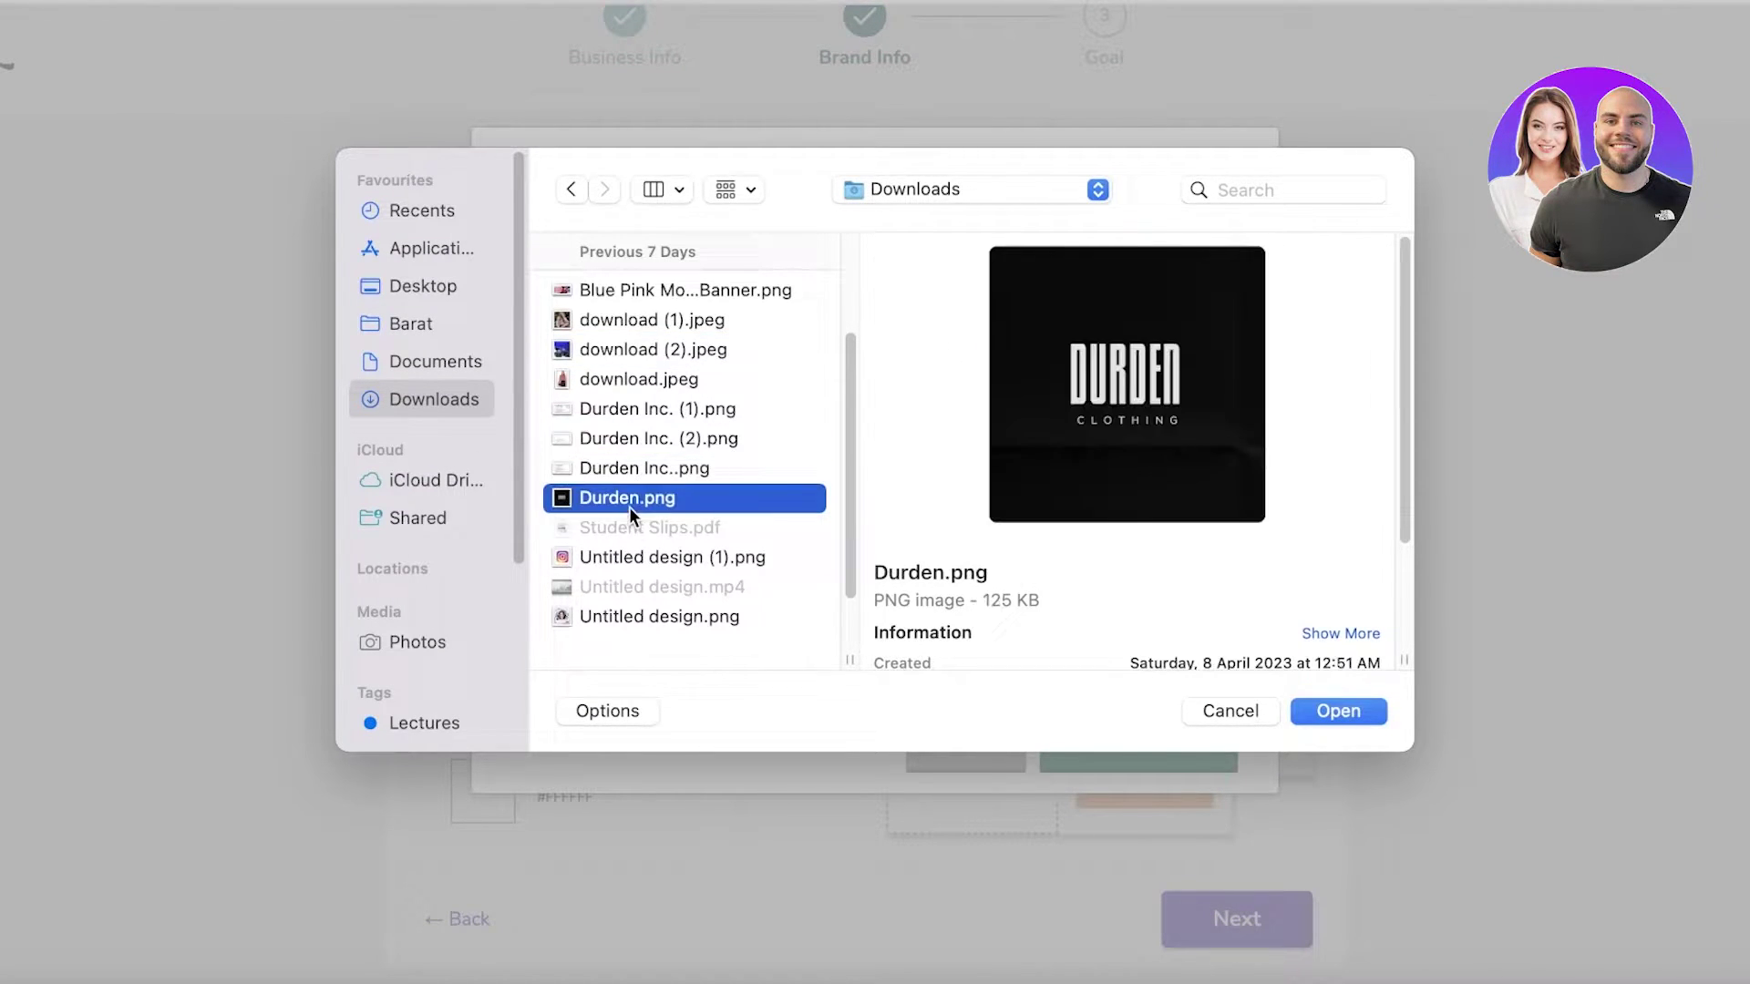
click(1327, 709)
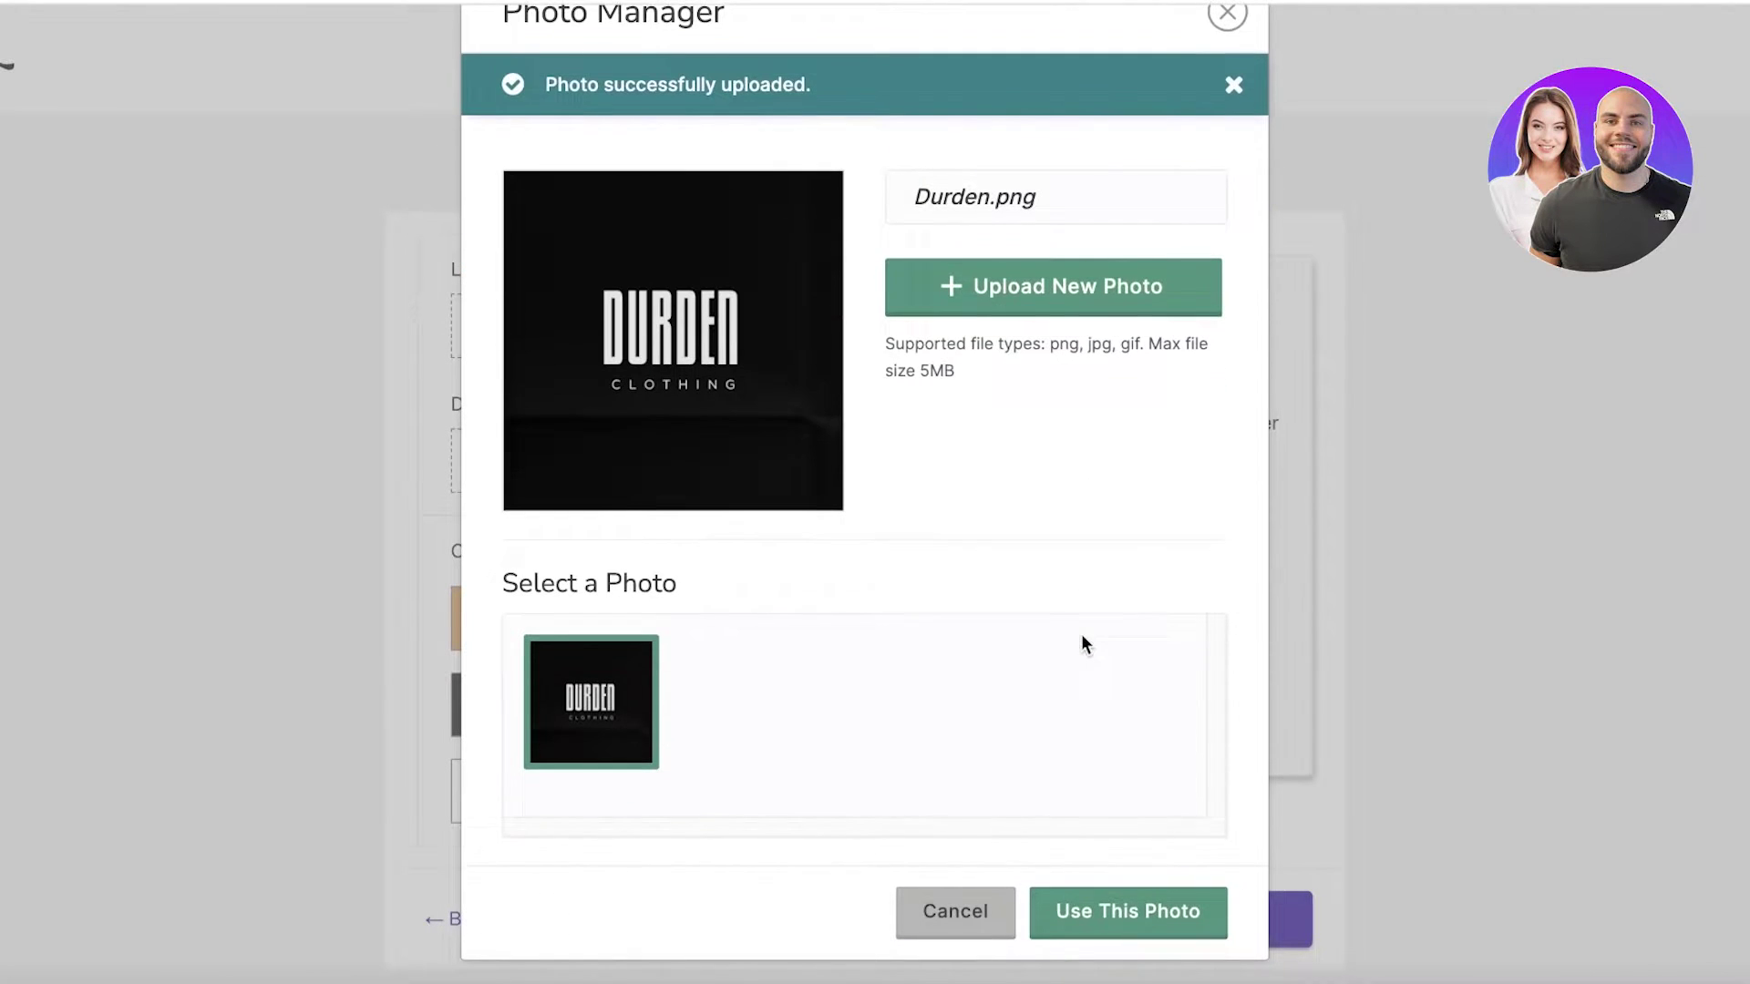
click(1101, 916)
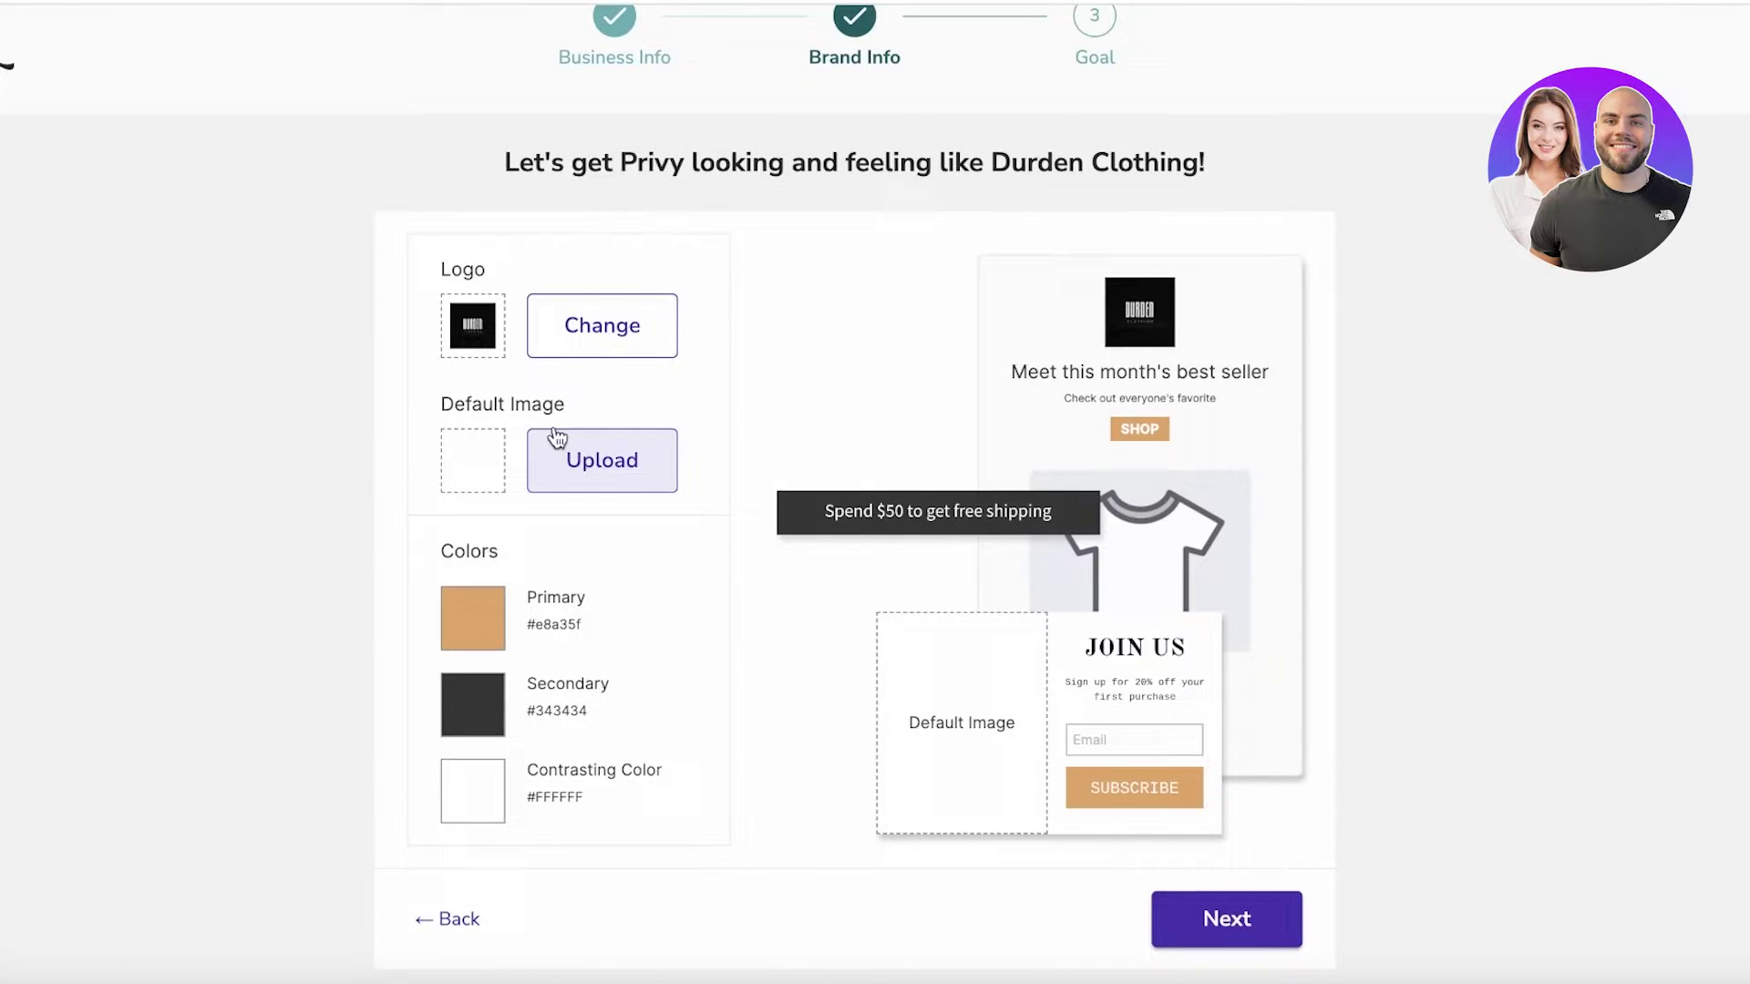
Upload download.jpeg, the model in a floral blouse, and use it as the default image
click(533, 453)
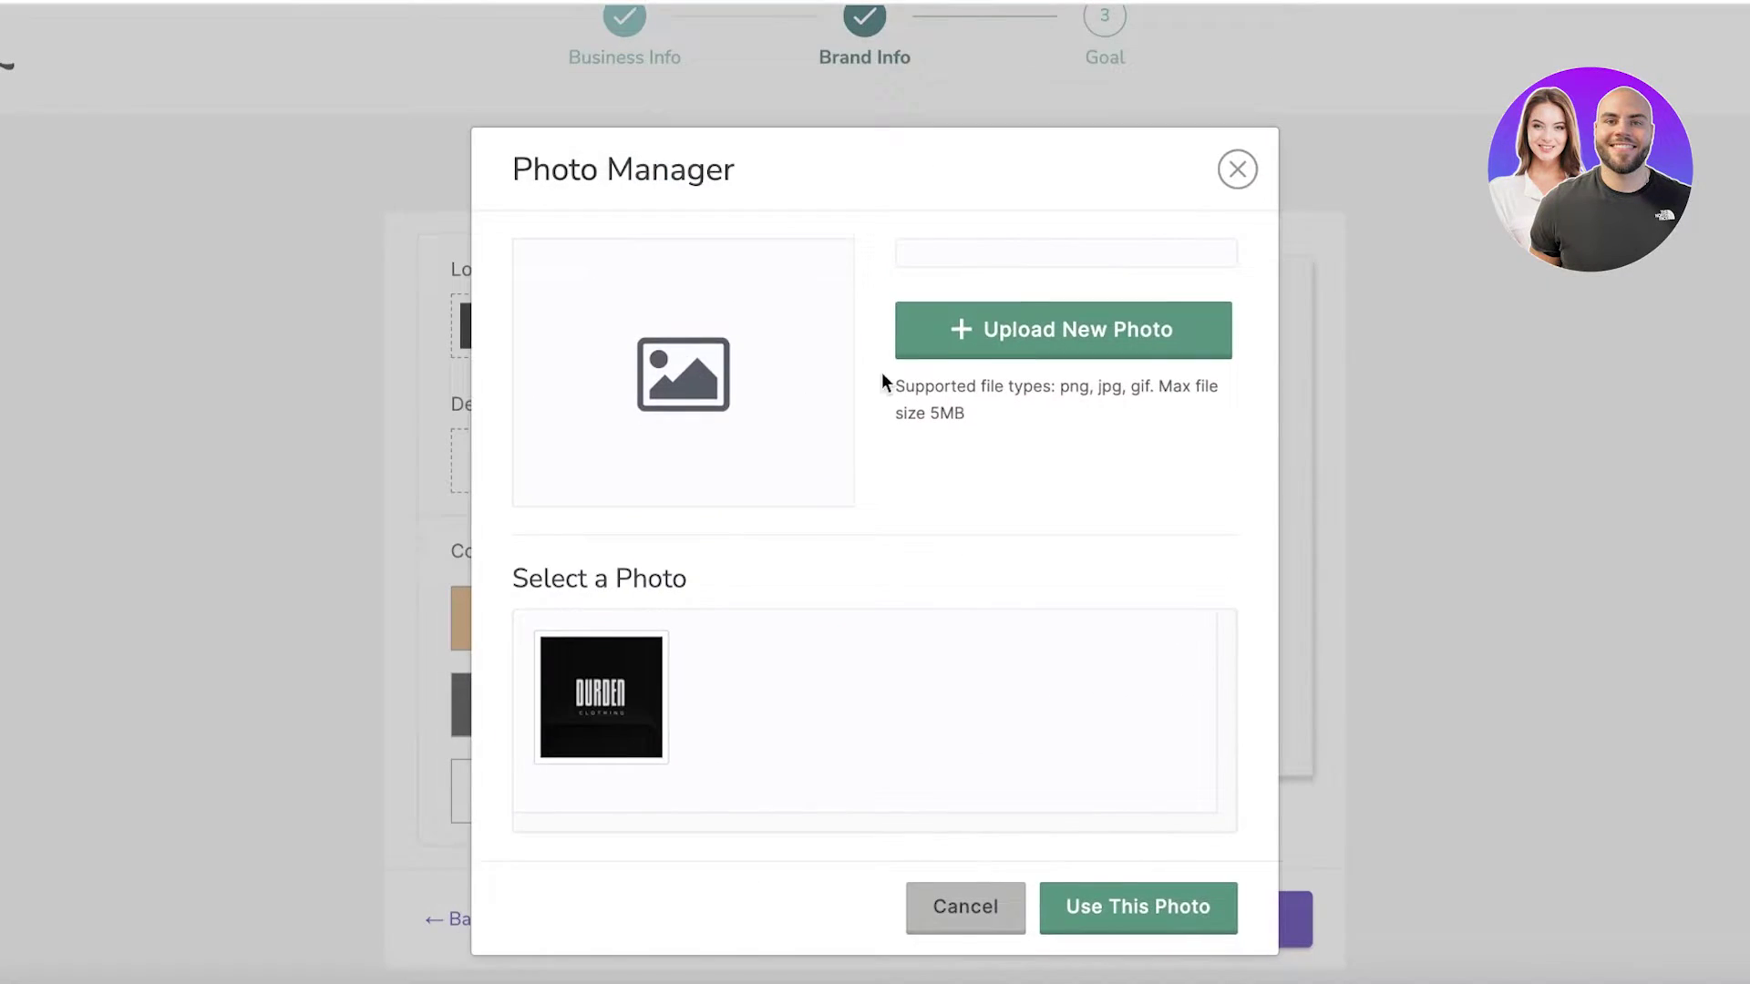
click(995, 444)
click(626, 536)
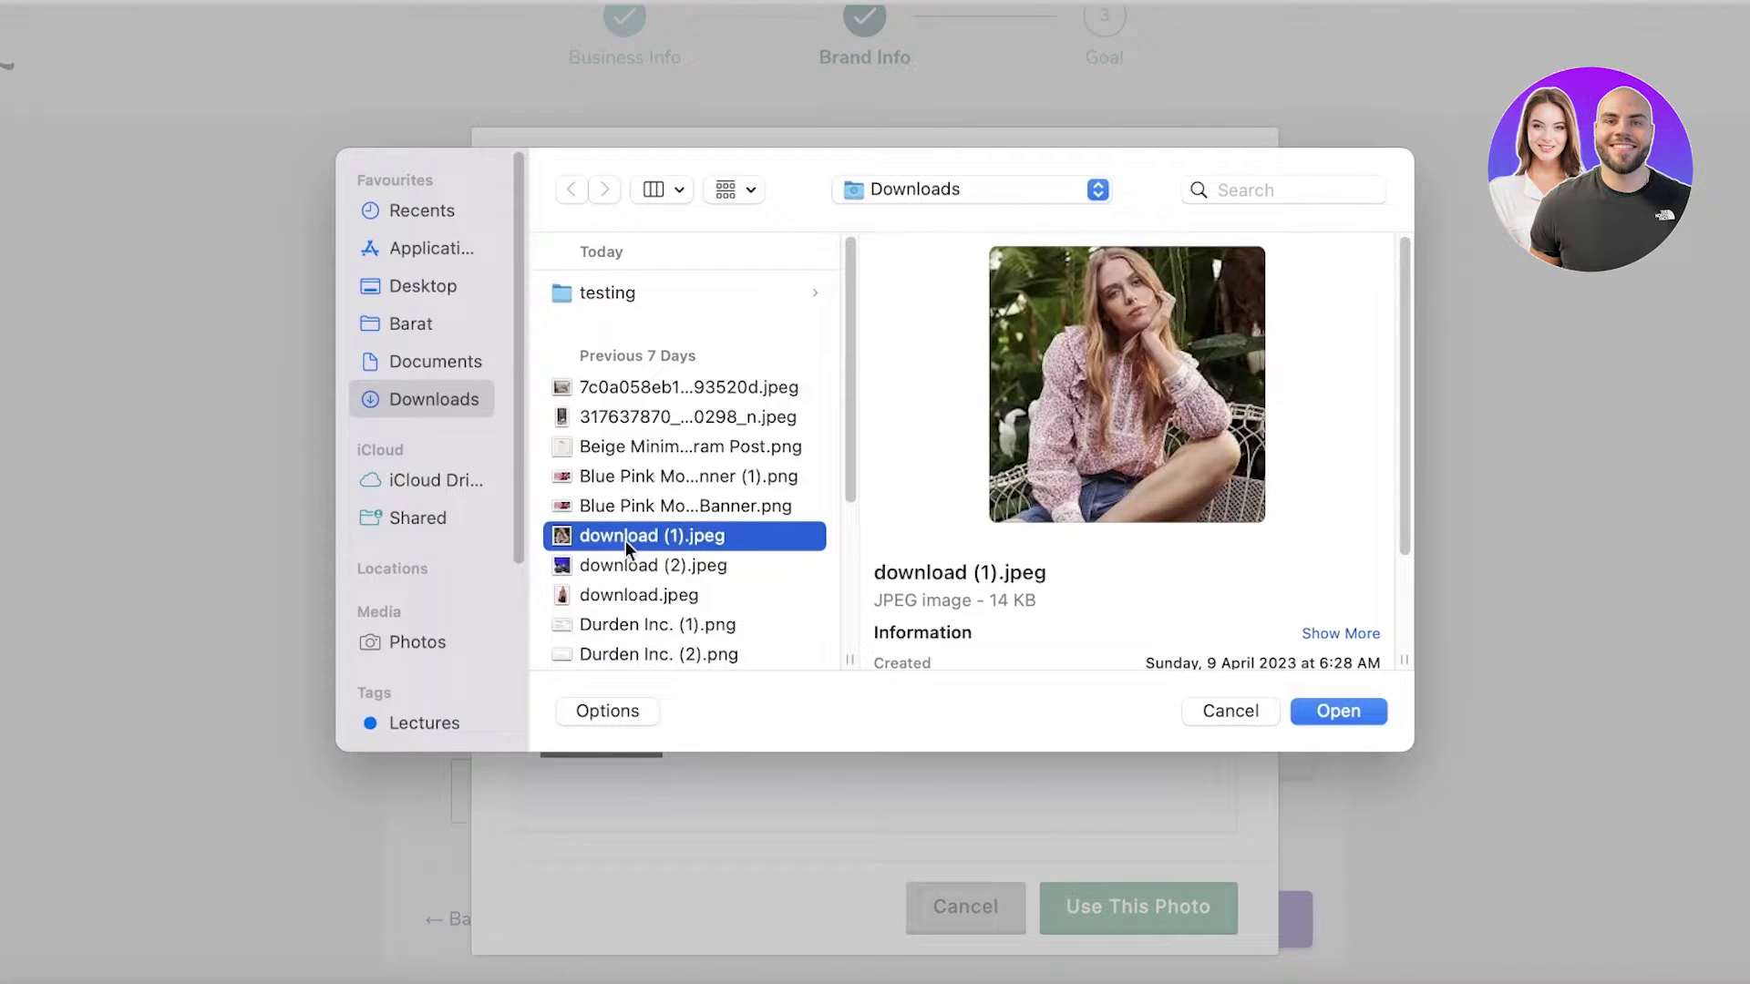
click(633, 569)
scroll(633, 576, down, 3)
click(633, 576)
click(640, 546)
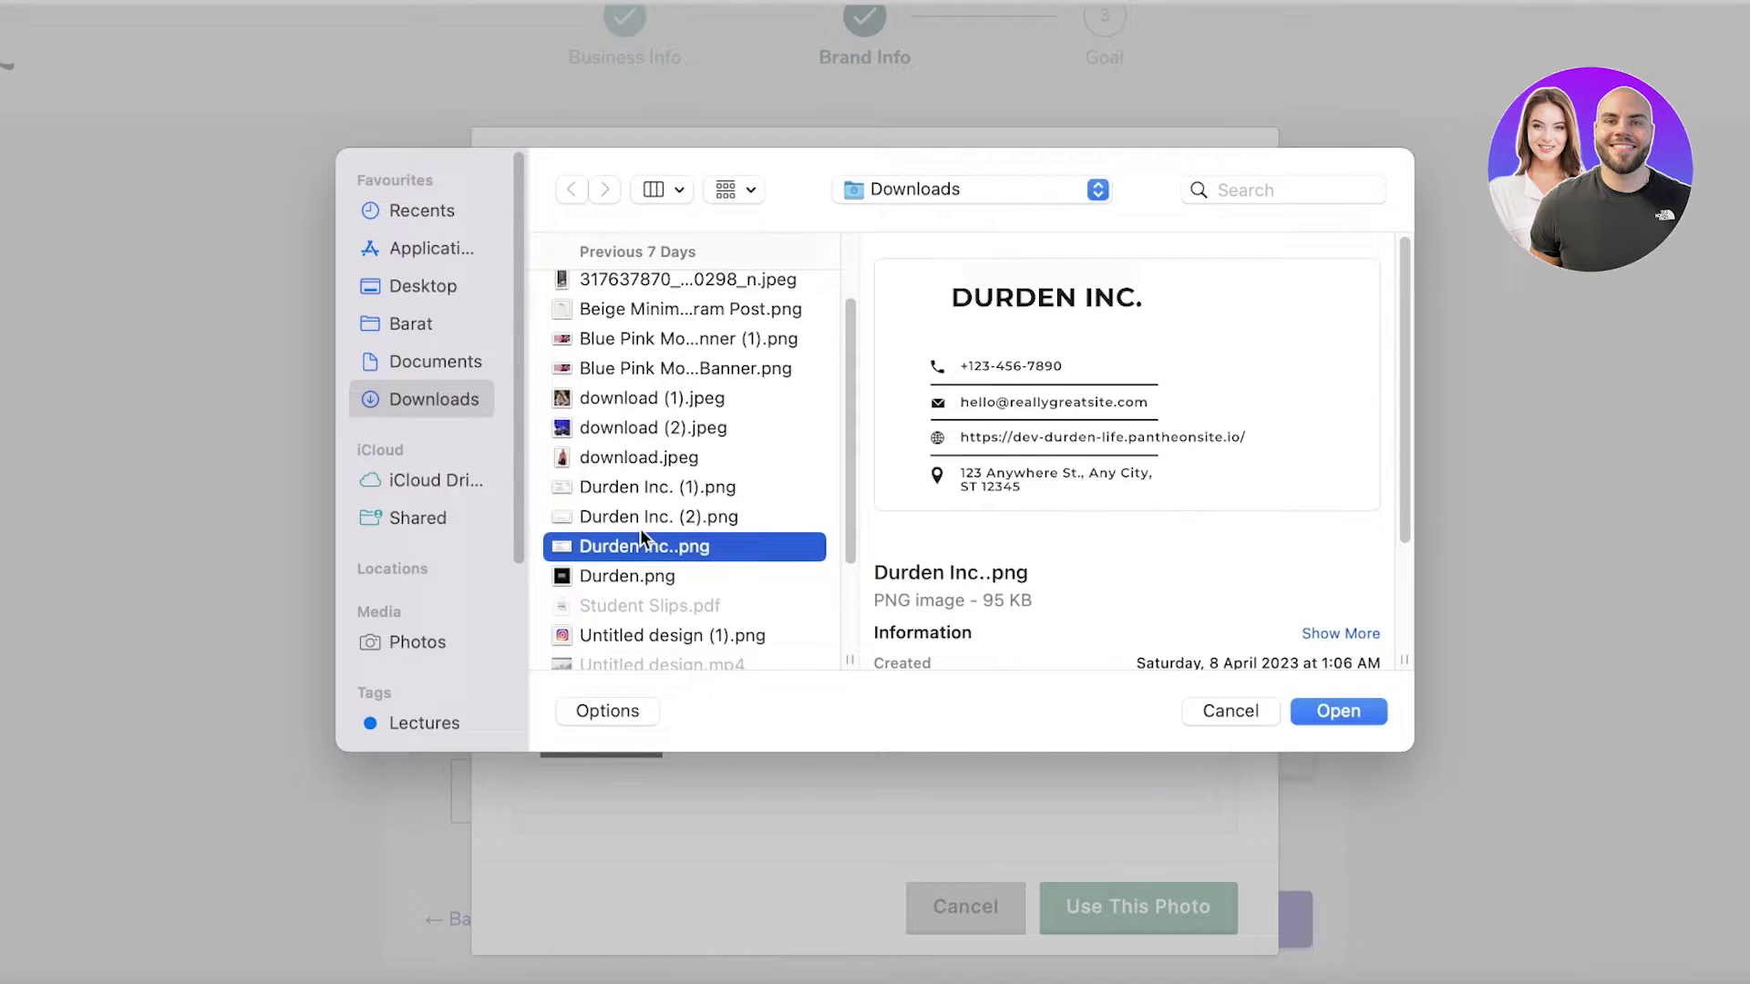
click(640, 516)
click(639, 427)
click(648, 369)
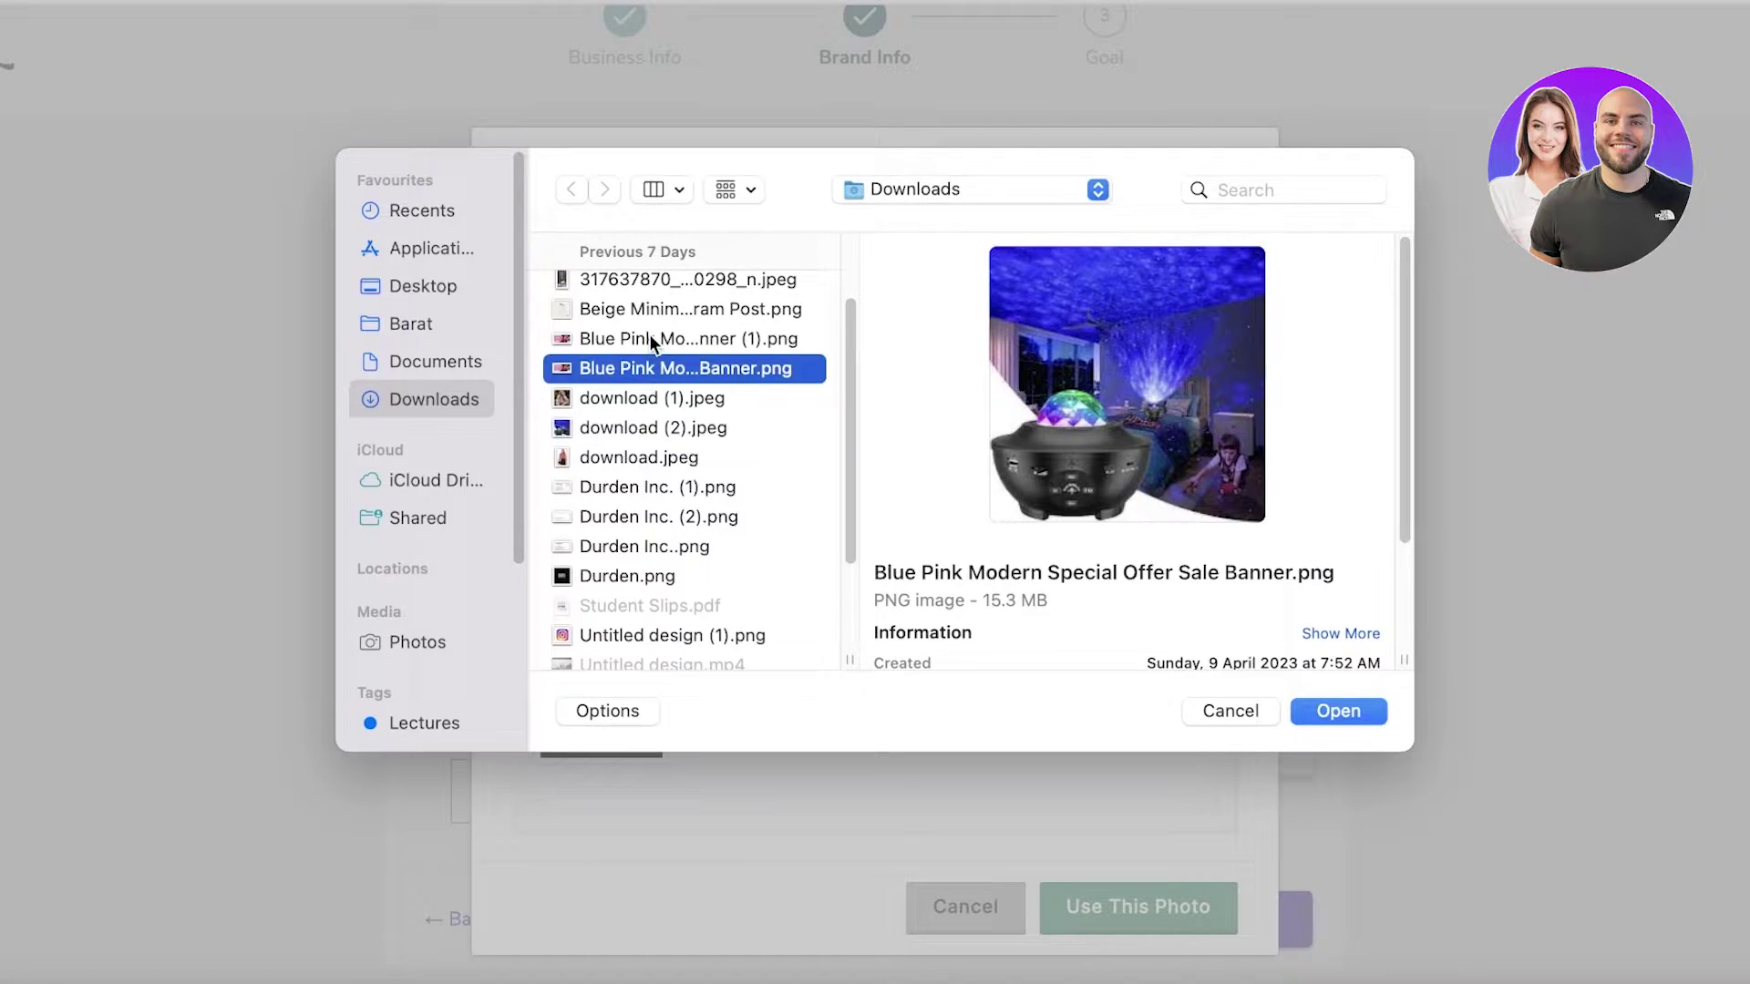
click(648, 338)
click(652, 368)
click(661, 309)
click(663, 282)
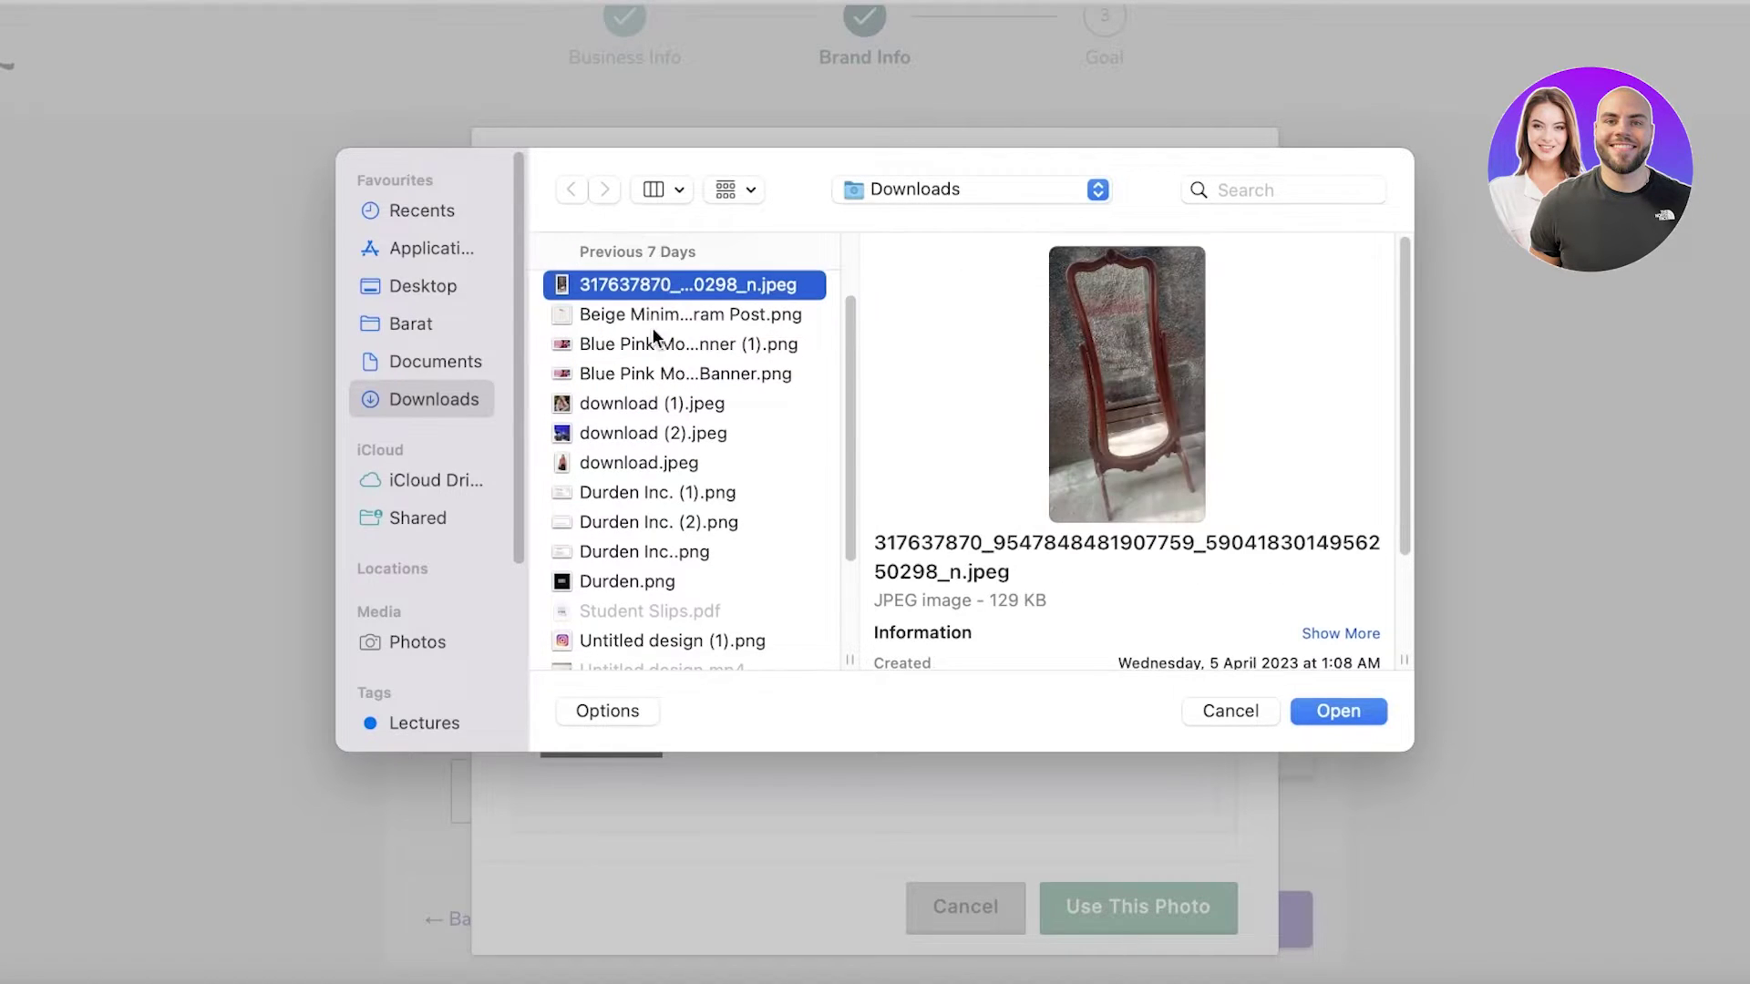
click(629, 526)
scroll(629, 529, down, 3)
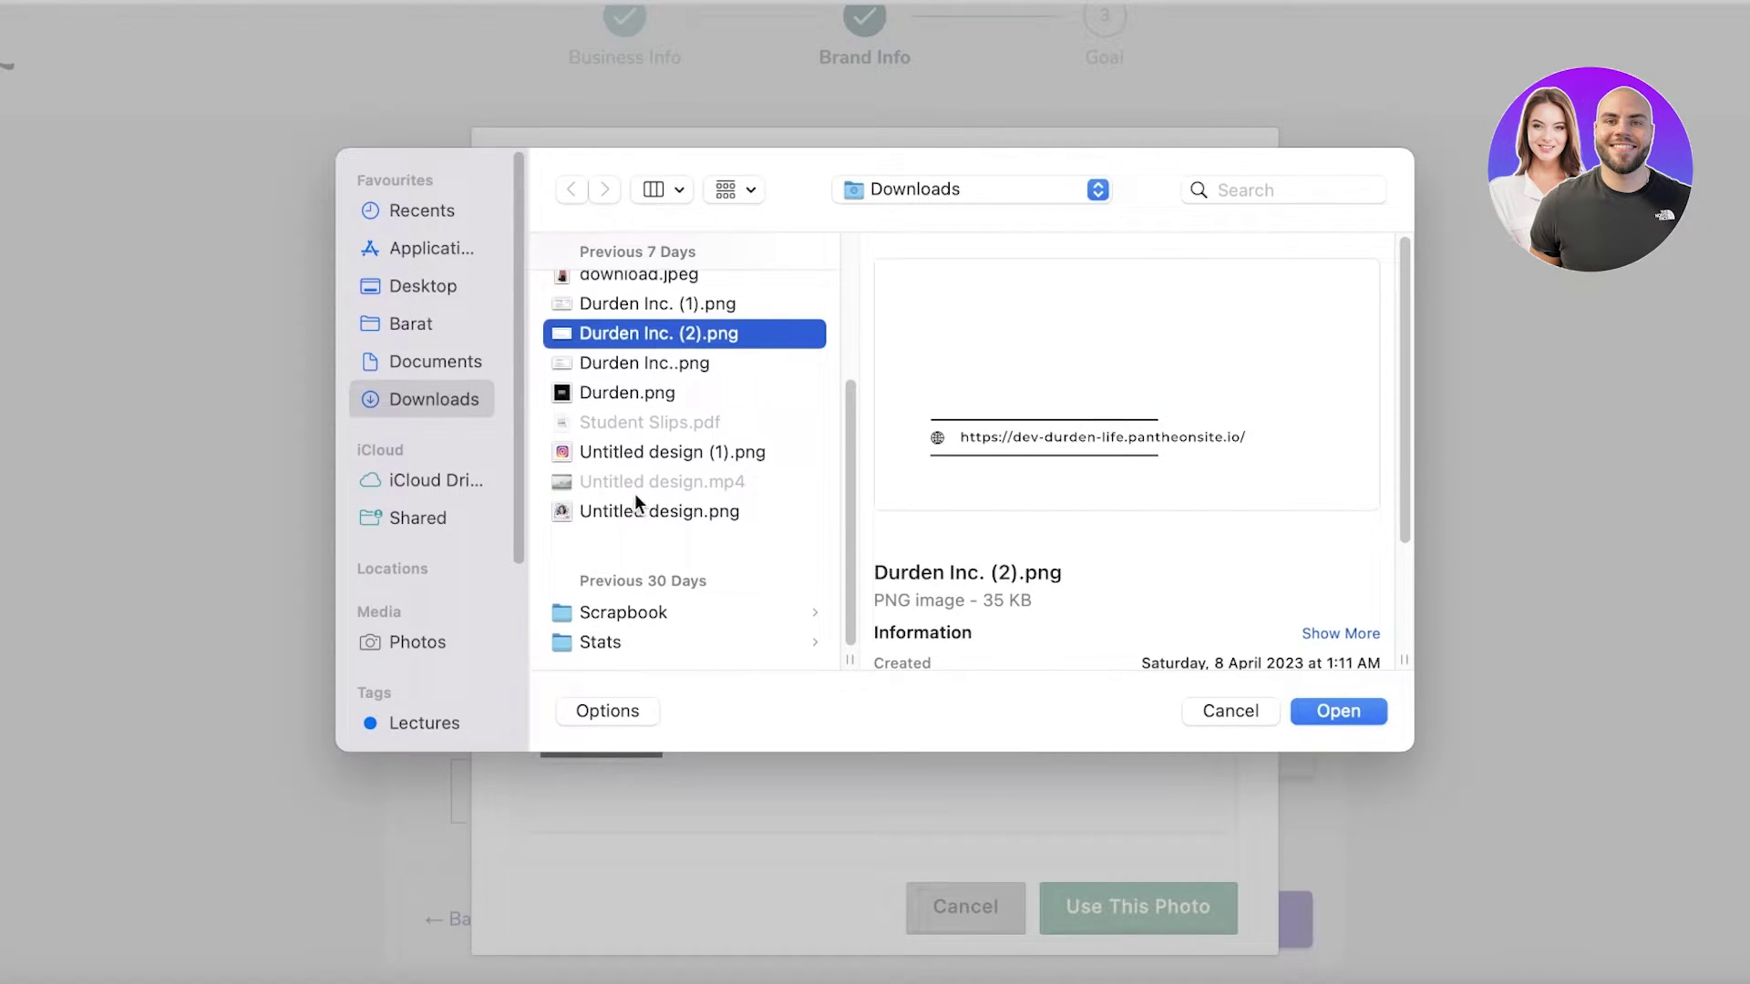
click(634, 510)
click(661, 453)
click(656, 369)
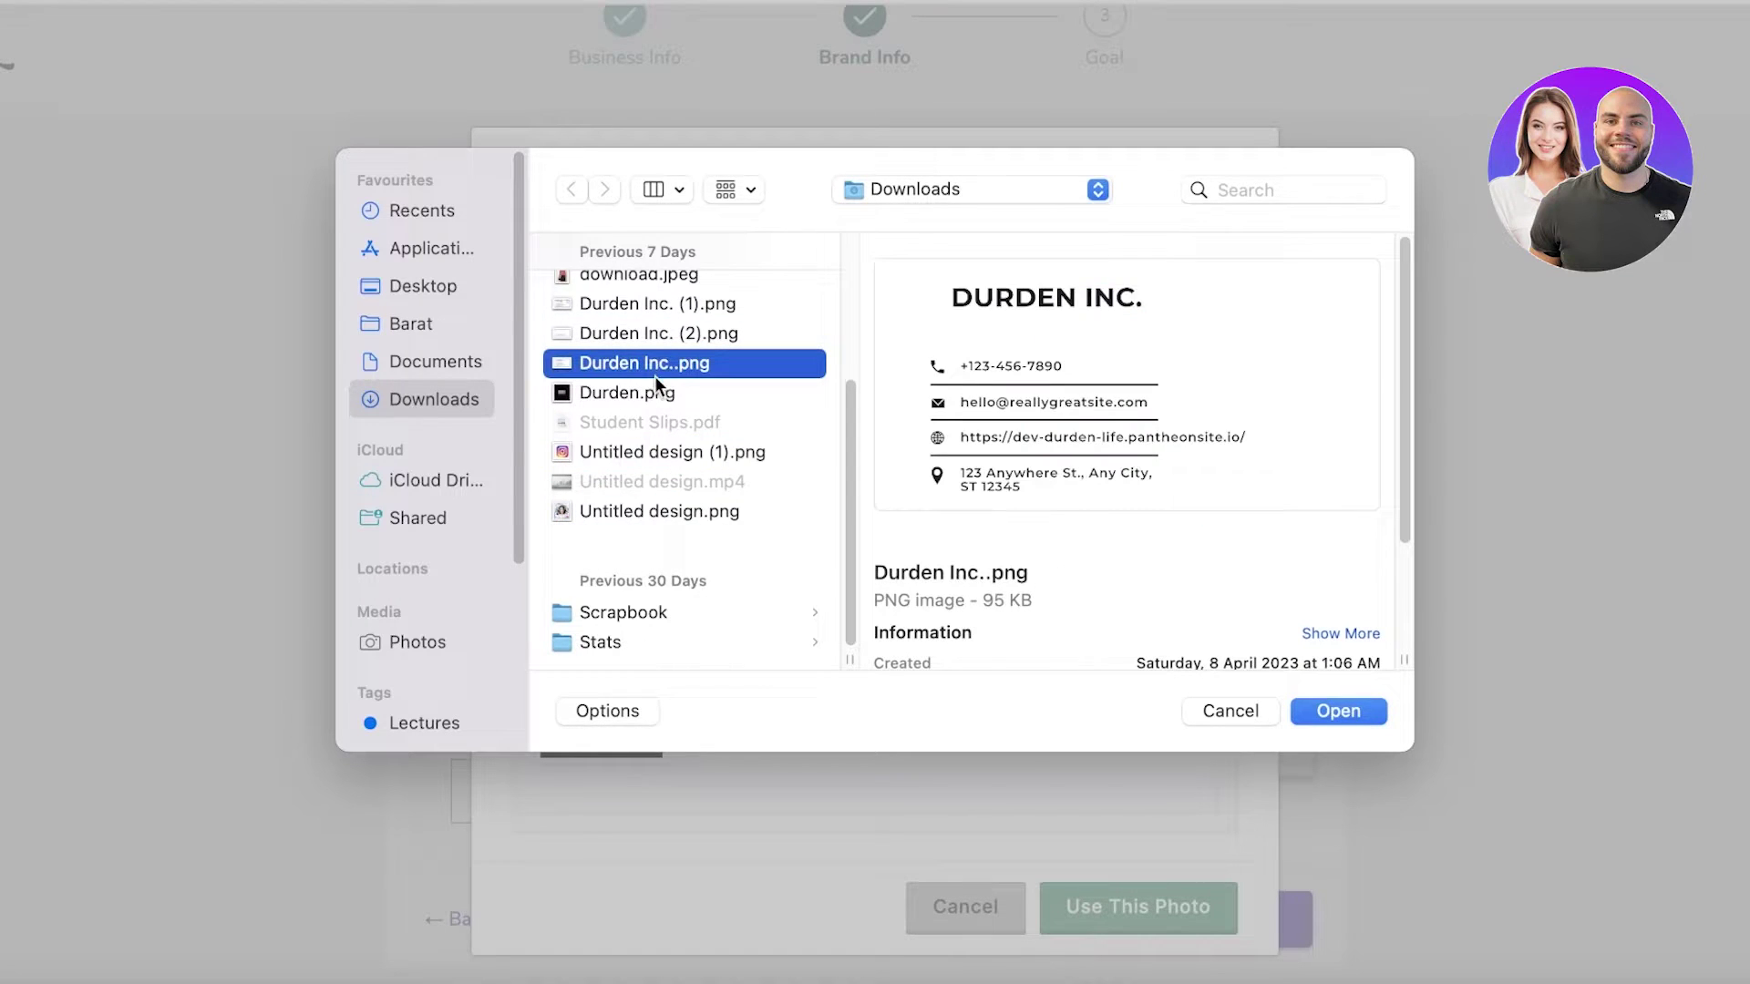
click(649, 394)
click(675, 333)
click(678, 276)
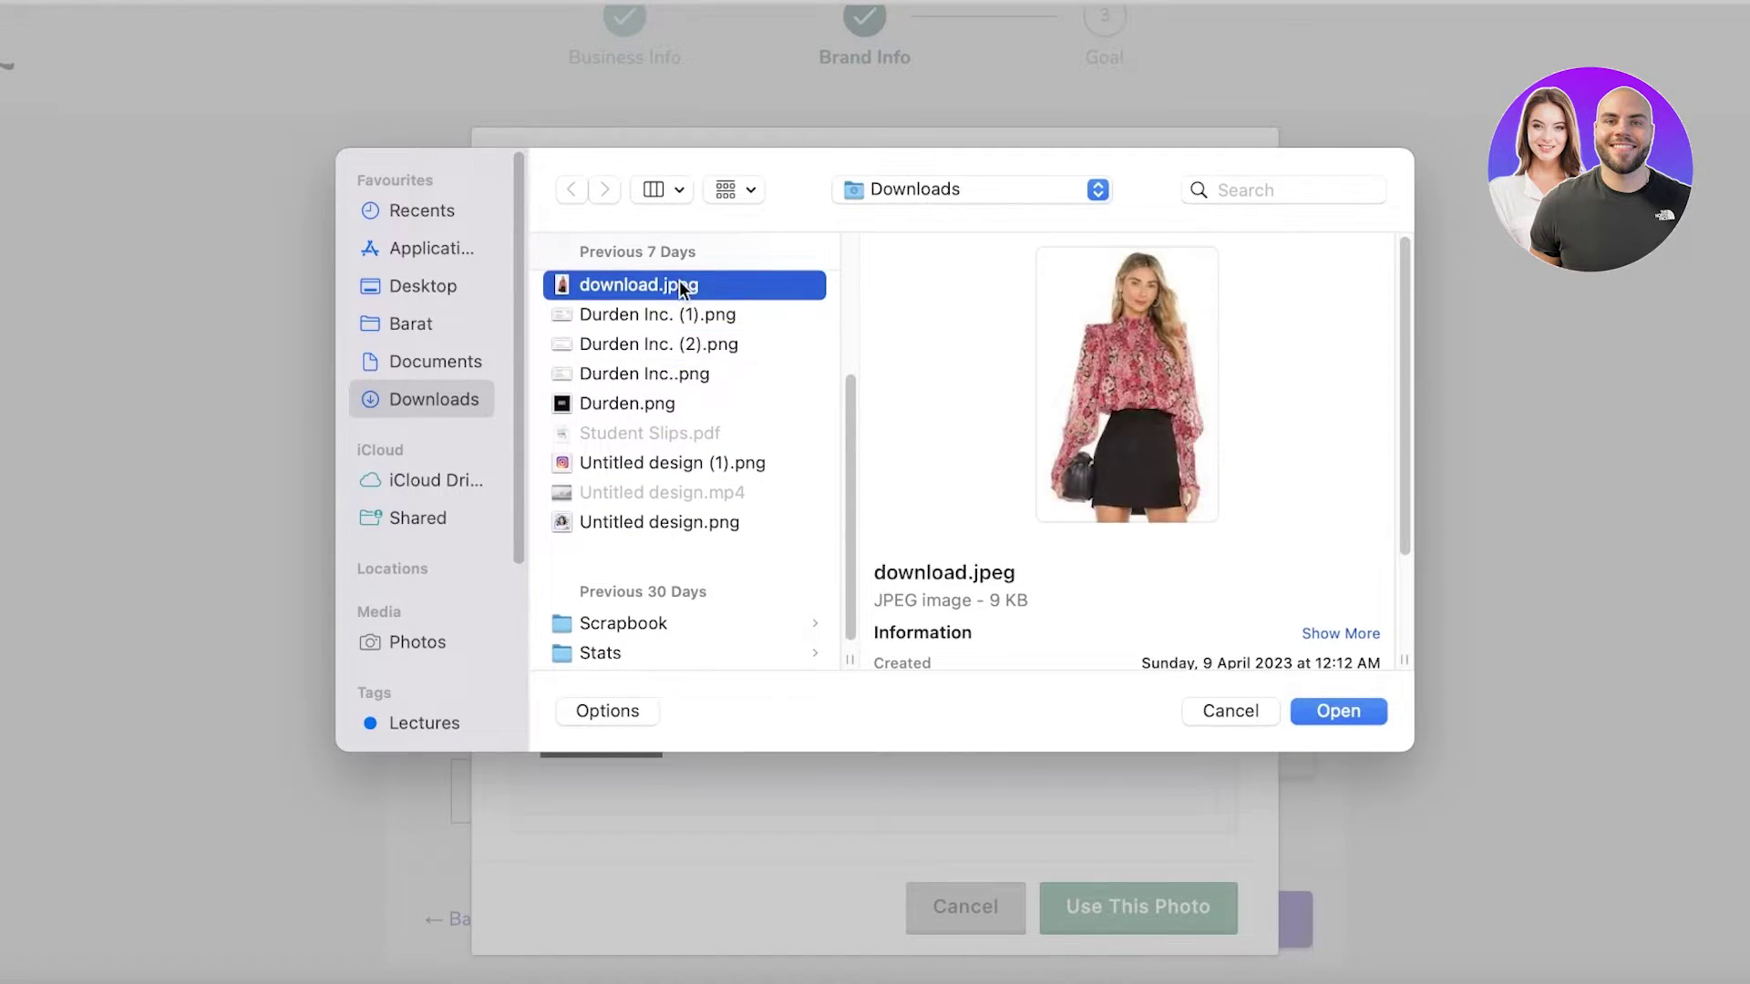
click(1354, 713)
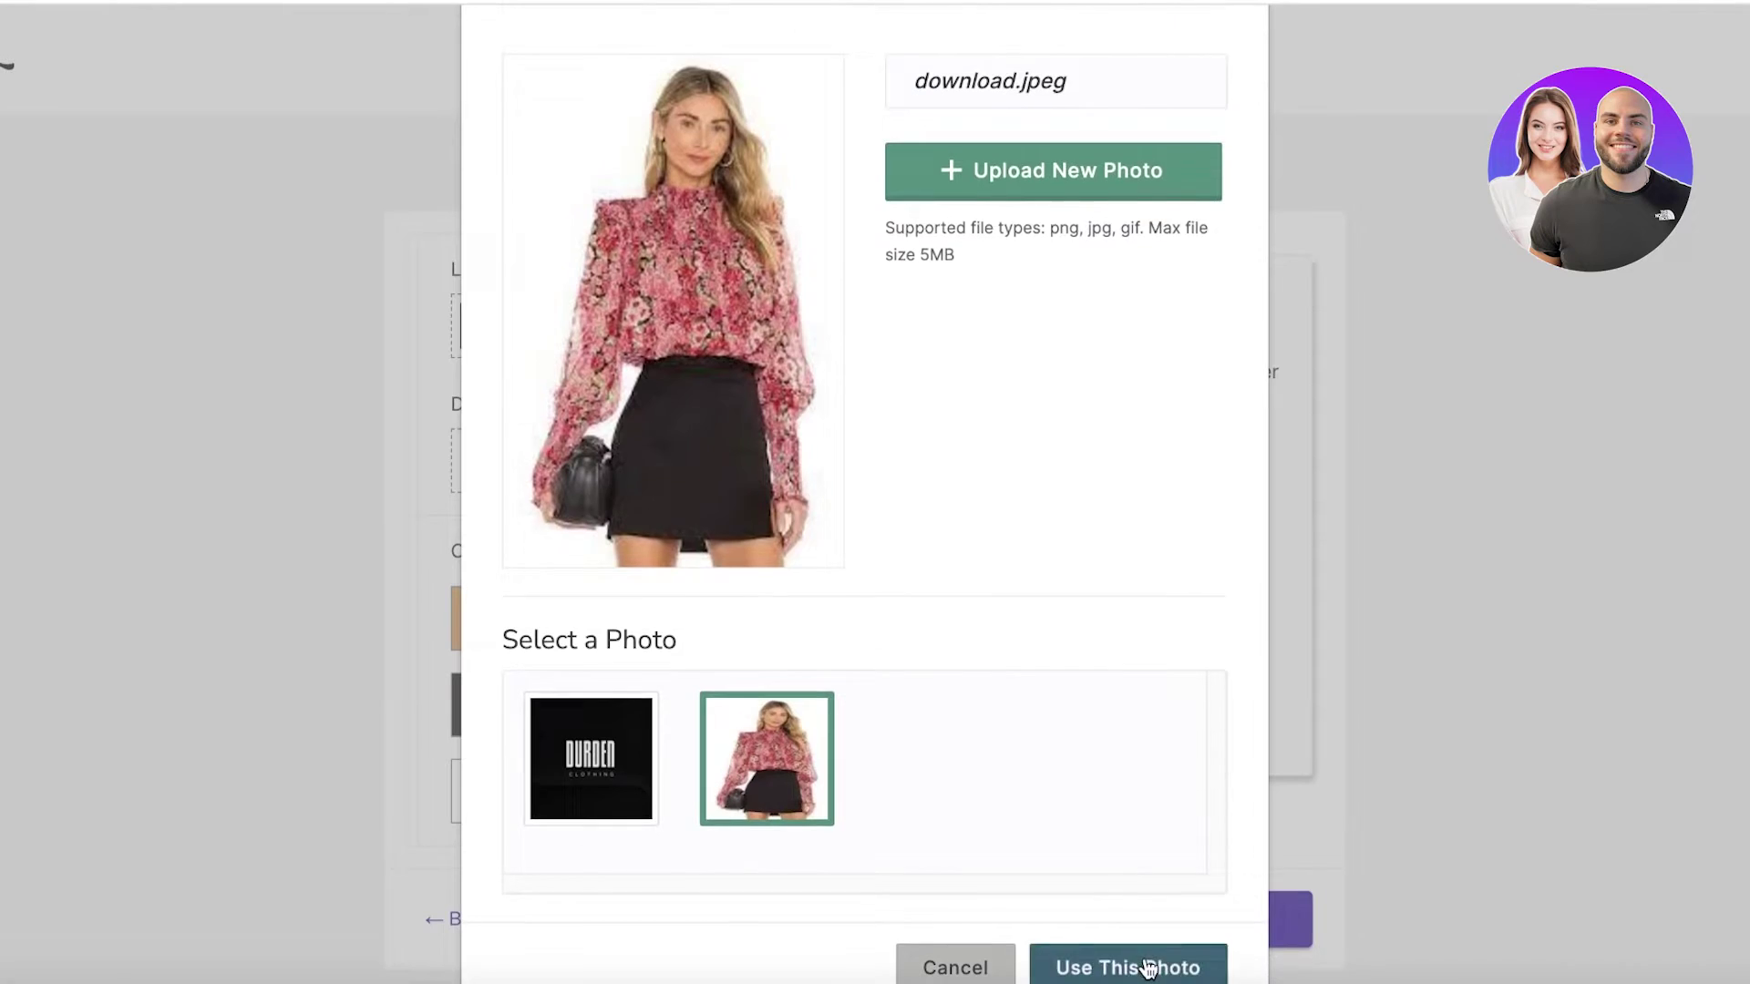
click(1147, 968)
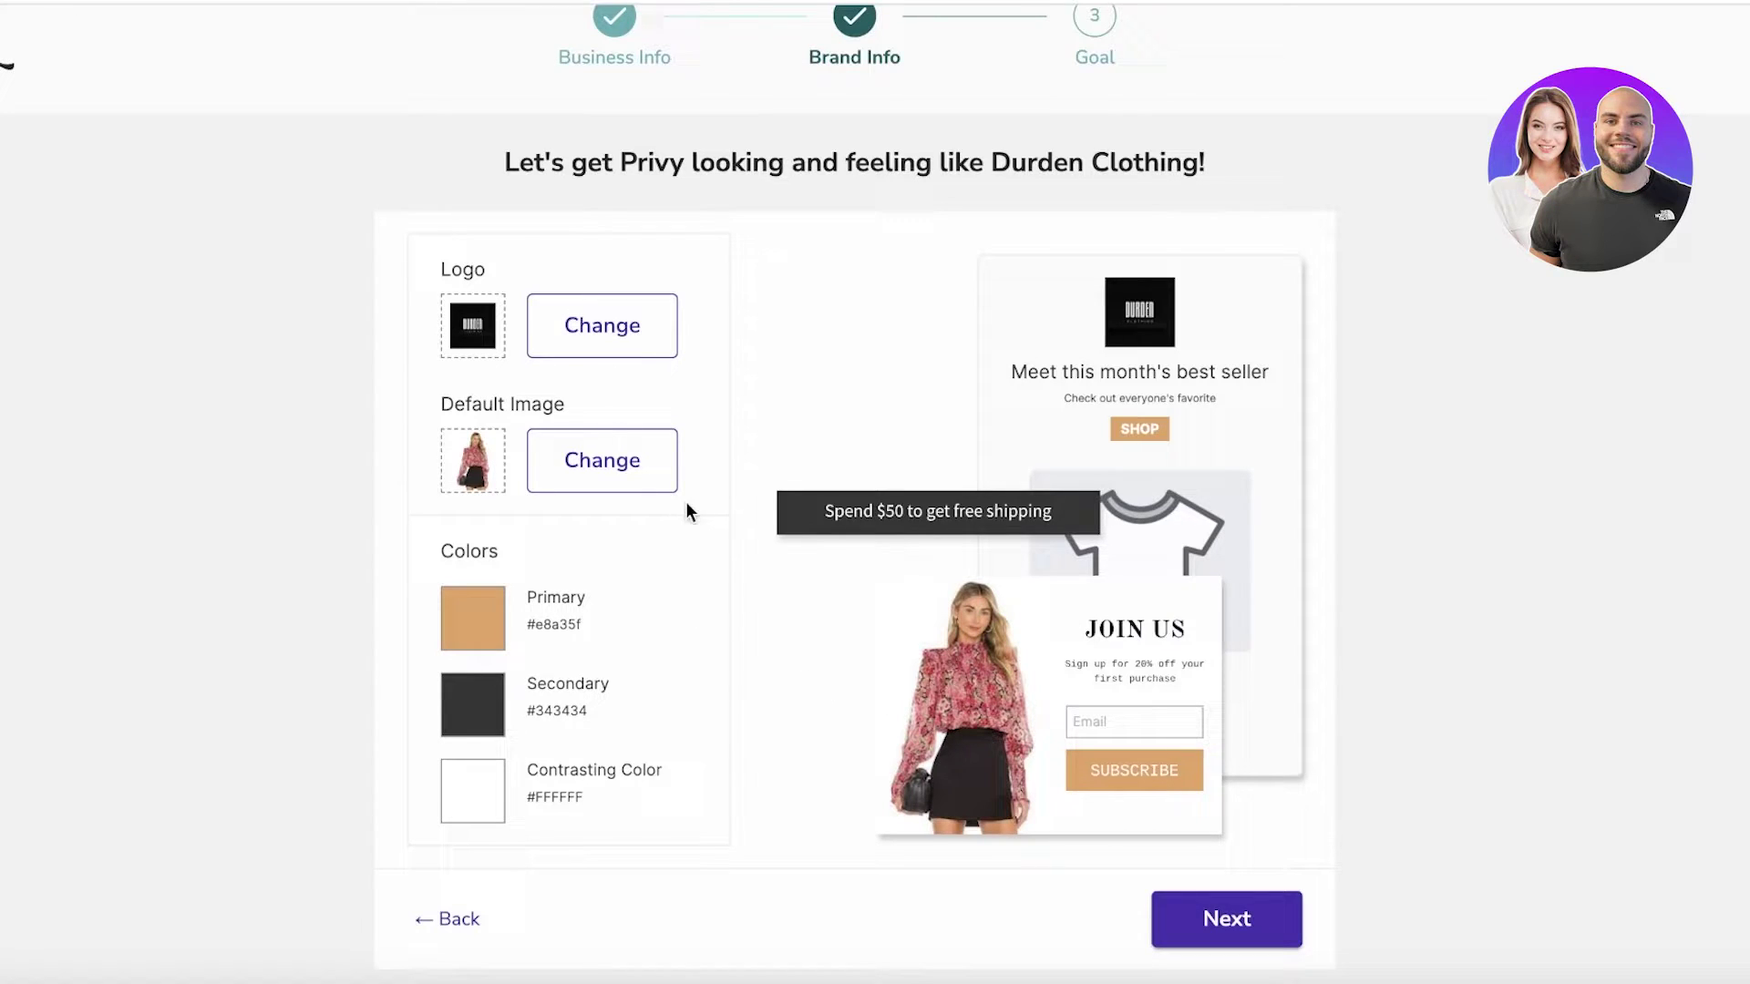
Try a brown primary colour and a pink secondary colour in the colour pickers
click(474, 622)
click(607, 585)
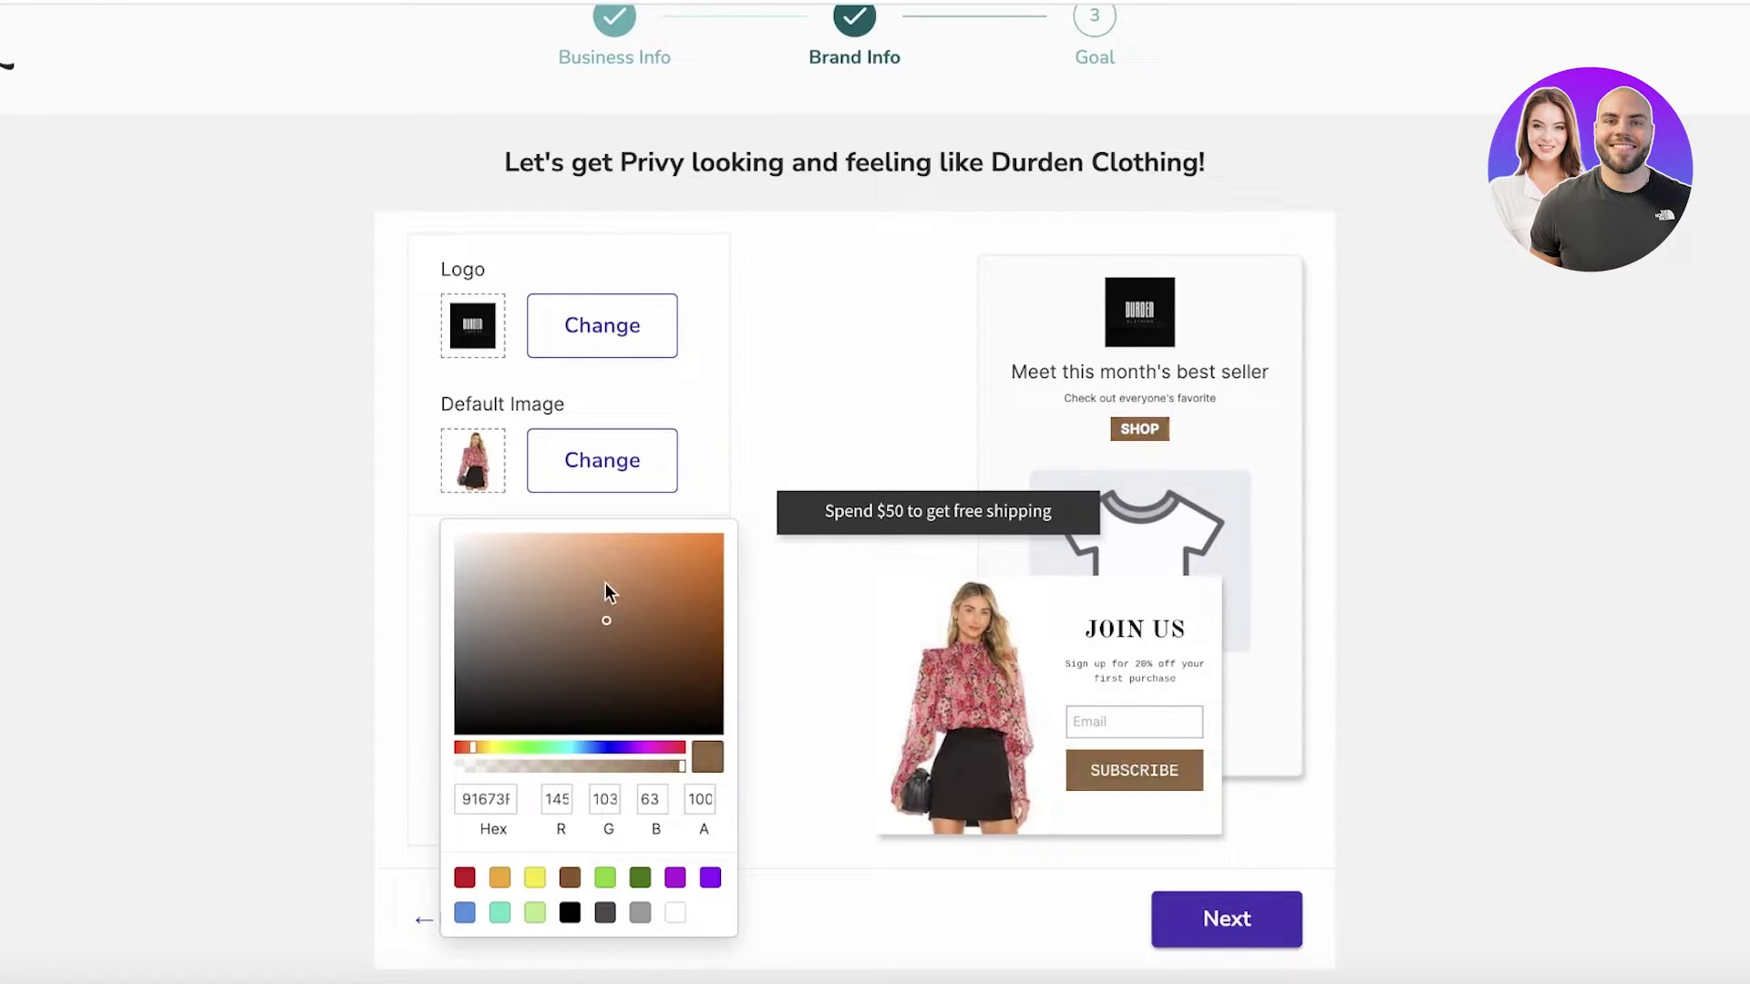
mouse_move(607, 593)
mouse_down()
mouse_move(572, 675)
mouse_move(598, 601)
mouse_up()
click(745, 609)
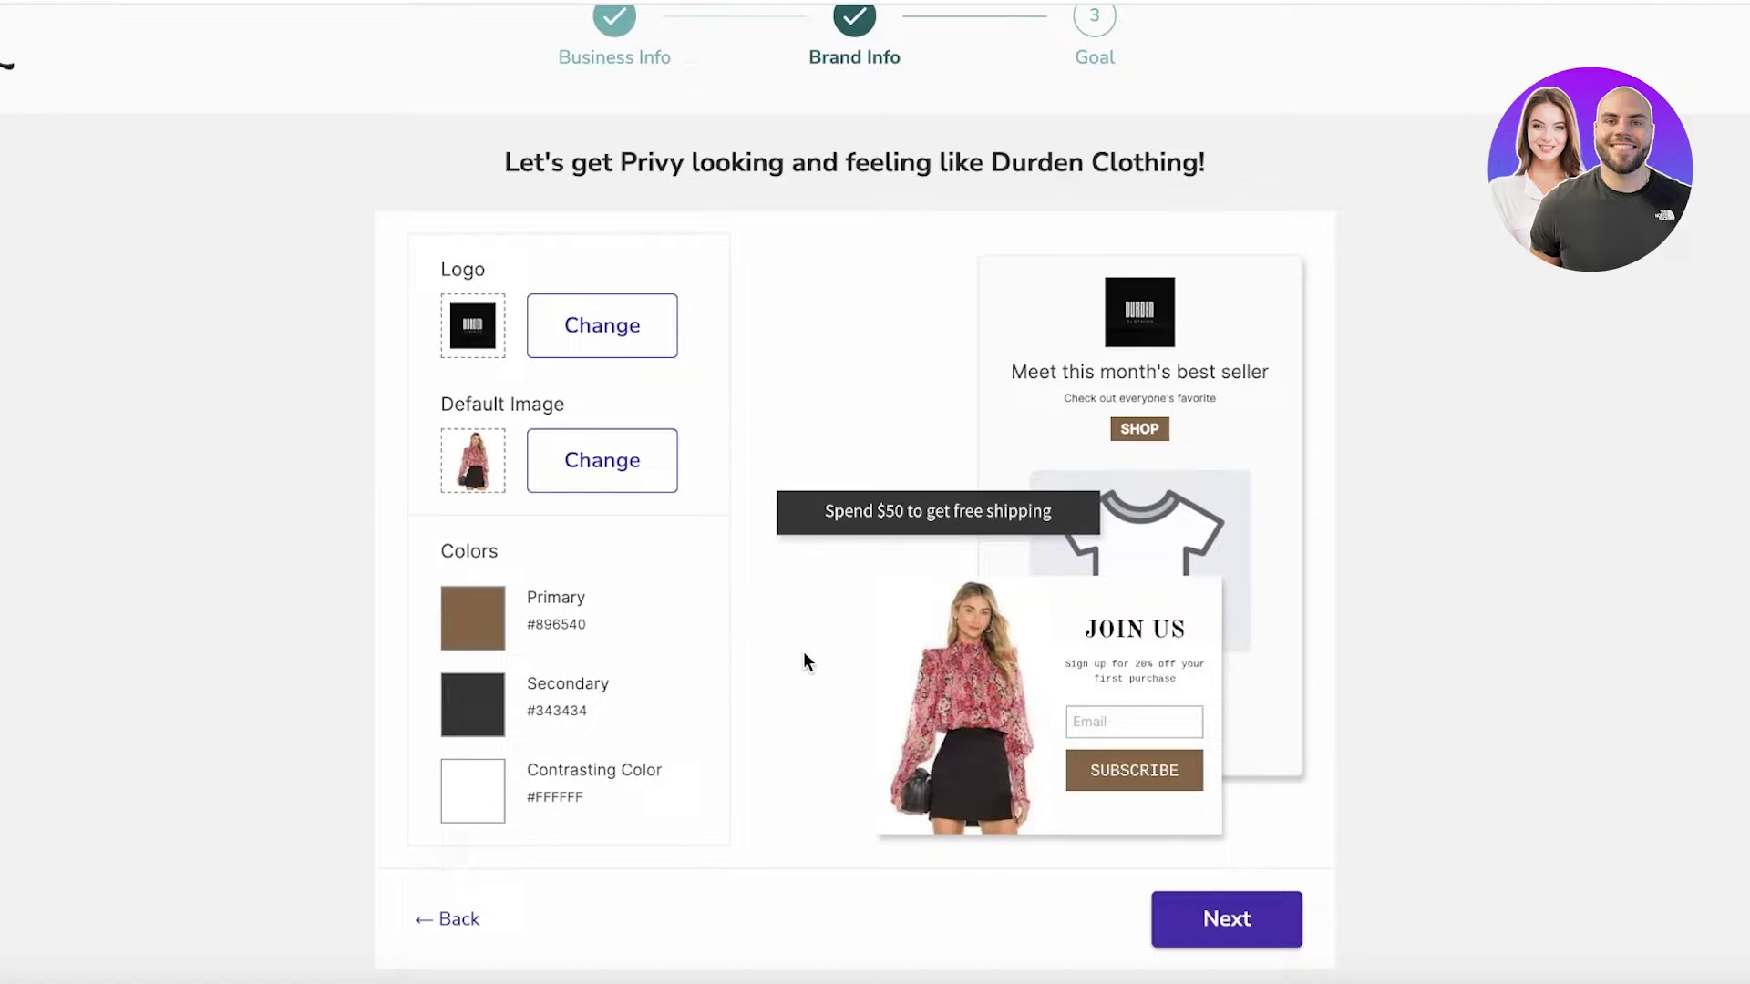
scroll(507, 722, down, 1)
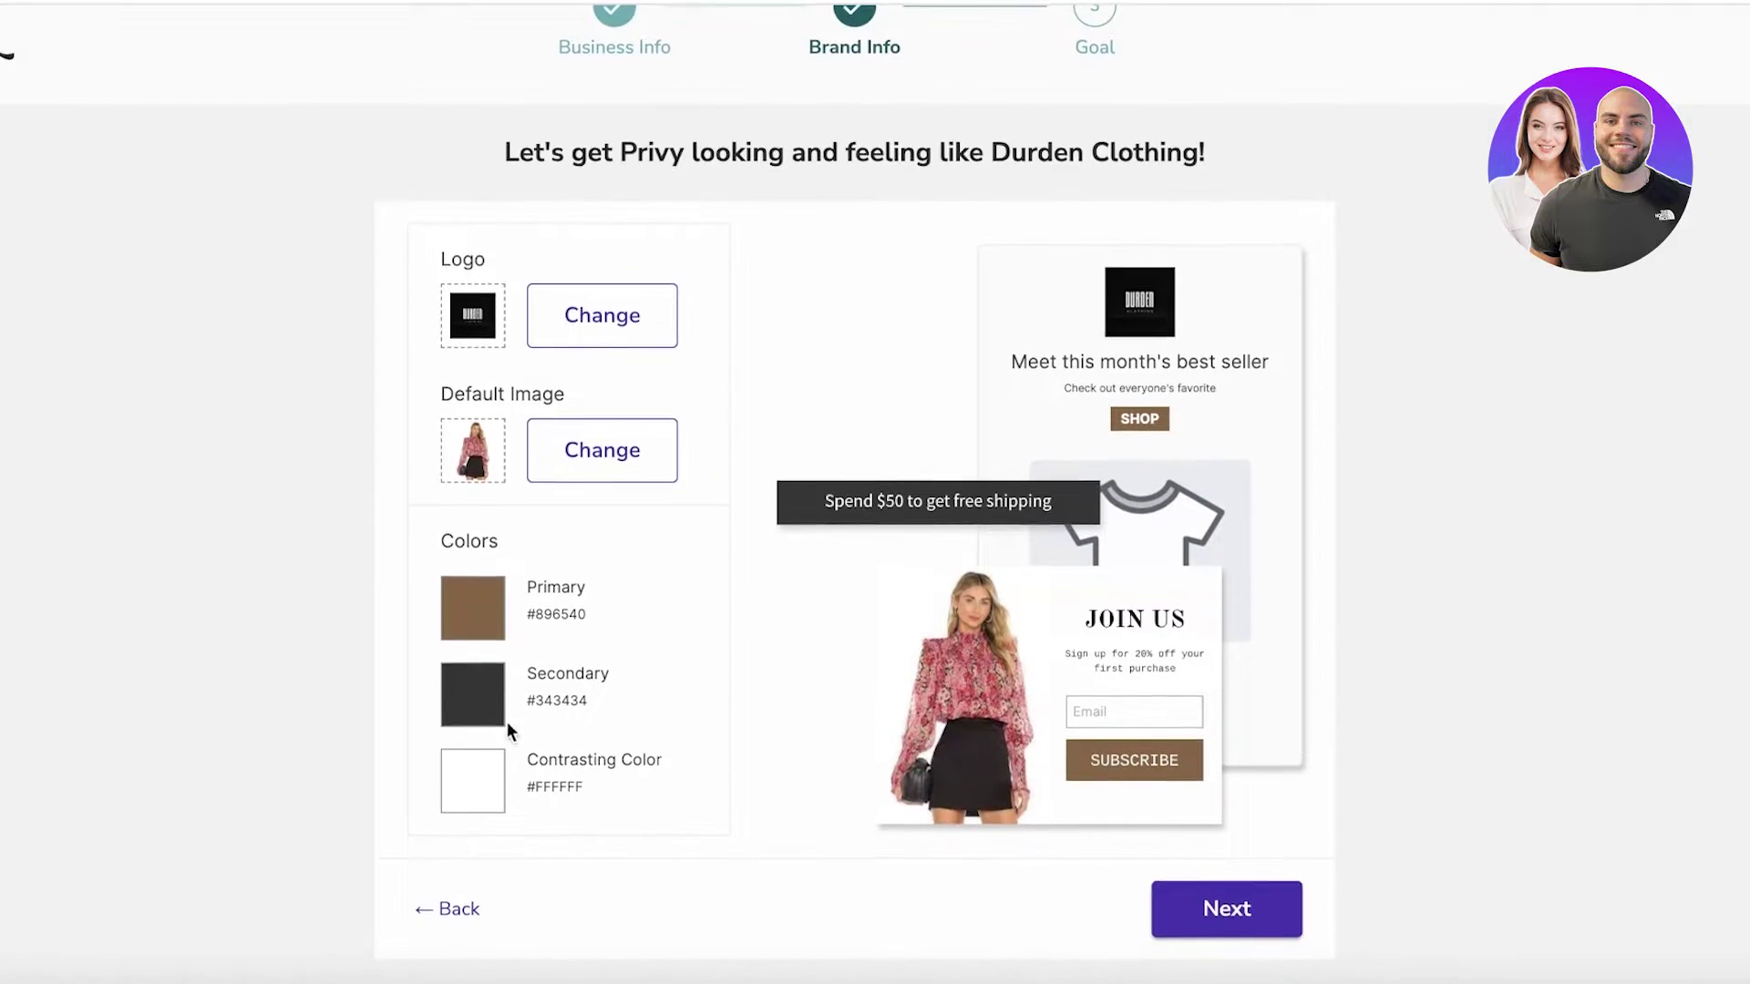
click(460, 708)
drag(576, 677, 583, 587)
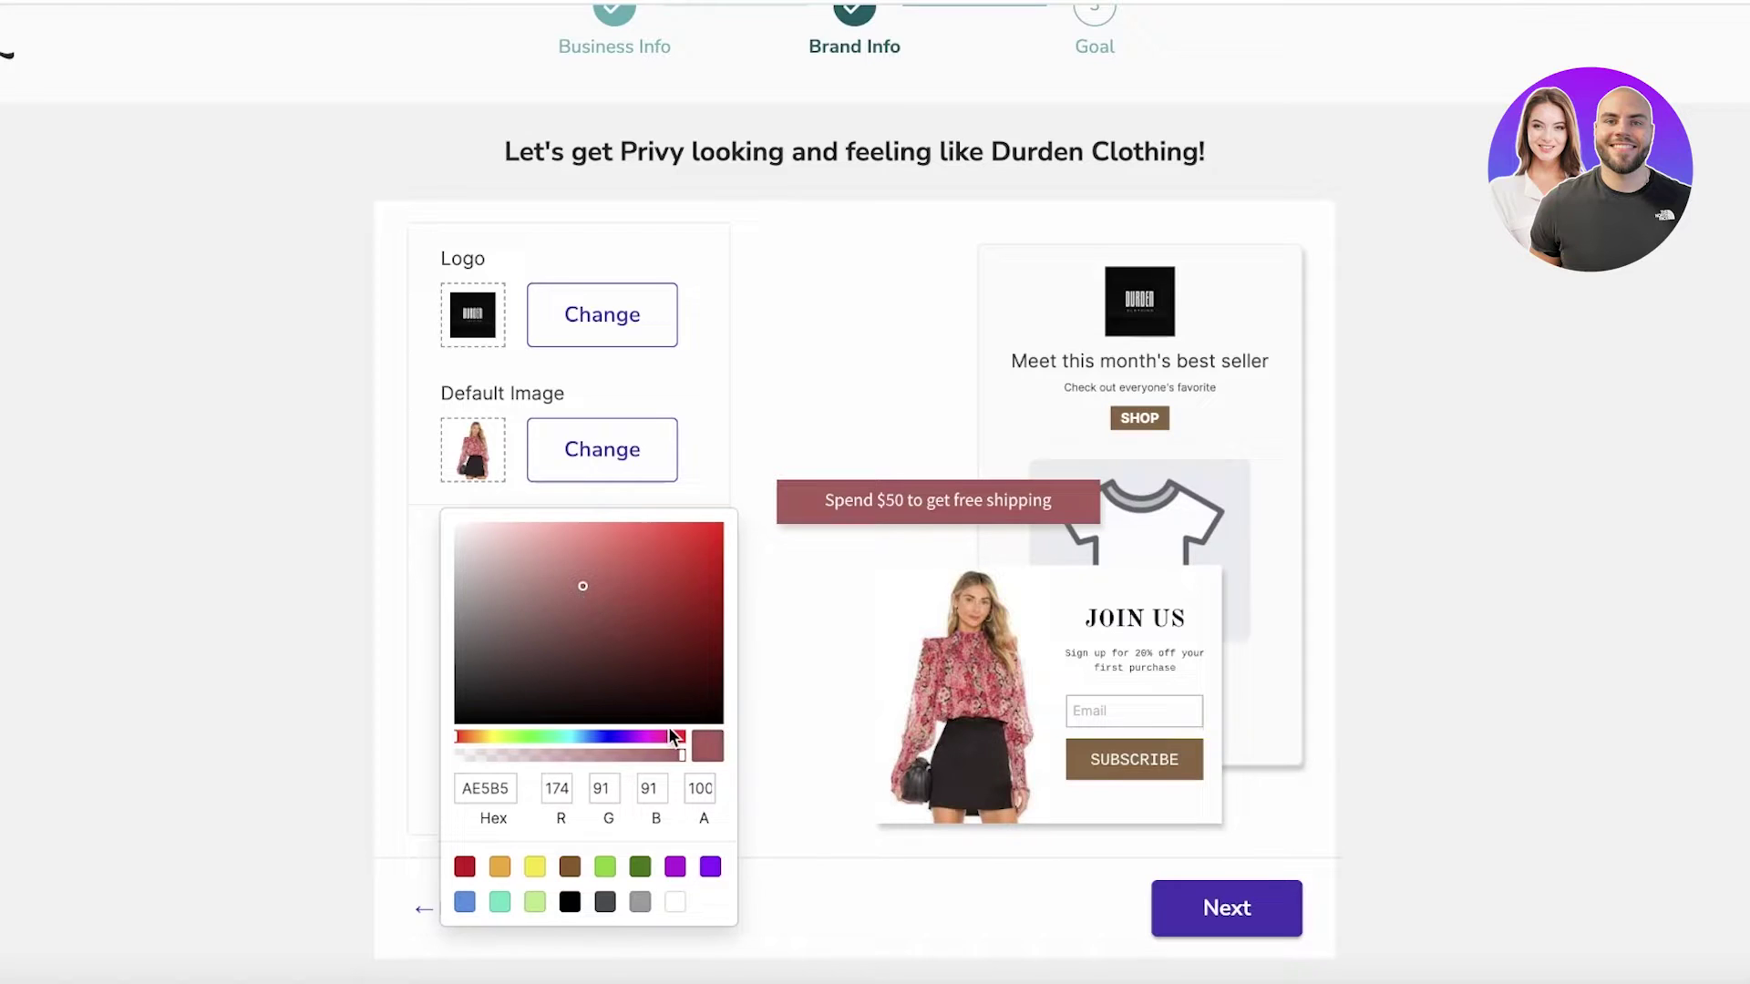
drag(655, 734, 659, 738)
click(578, 603)
click(766, 588)
Change the primary brand colour to magenta #d54aa7
click(509, 602)
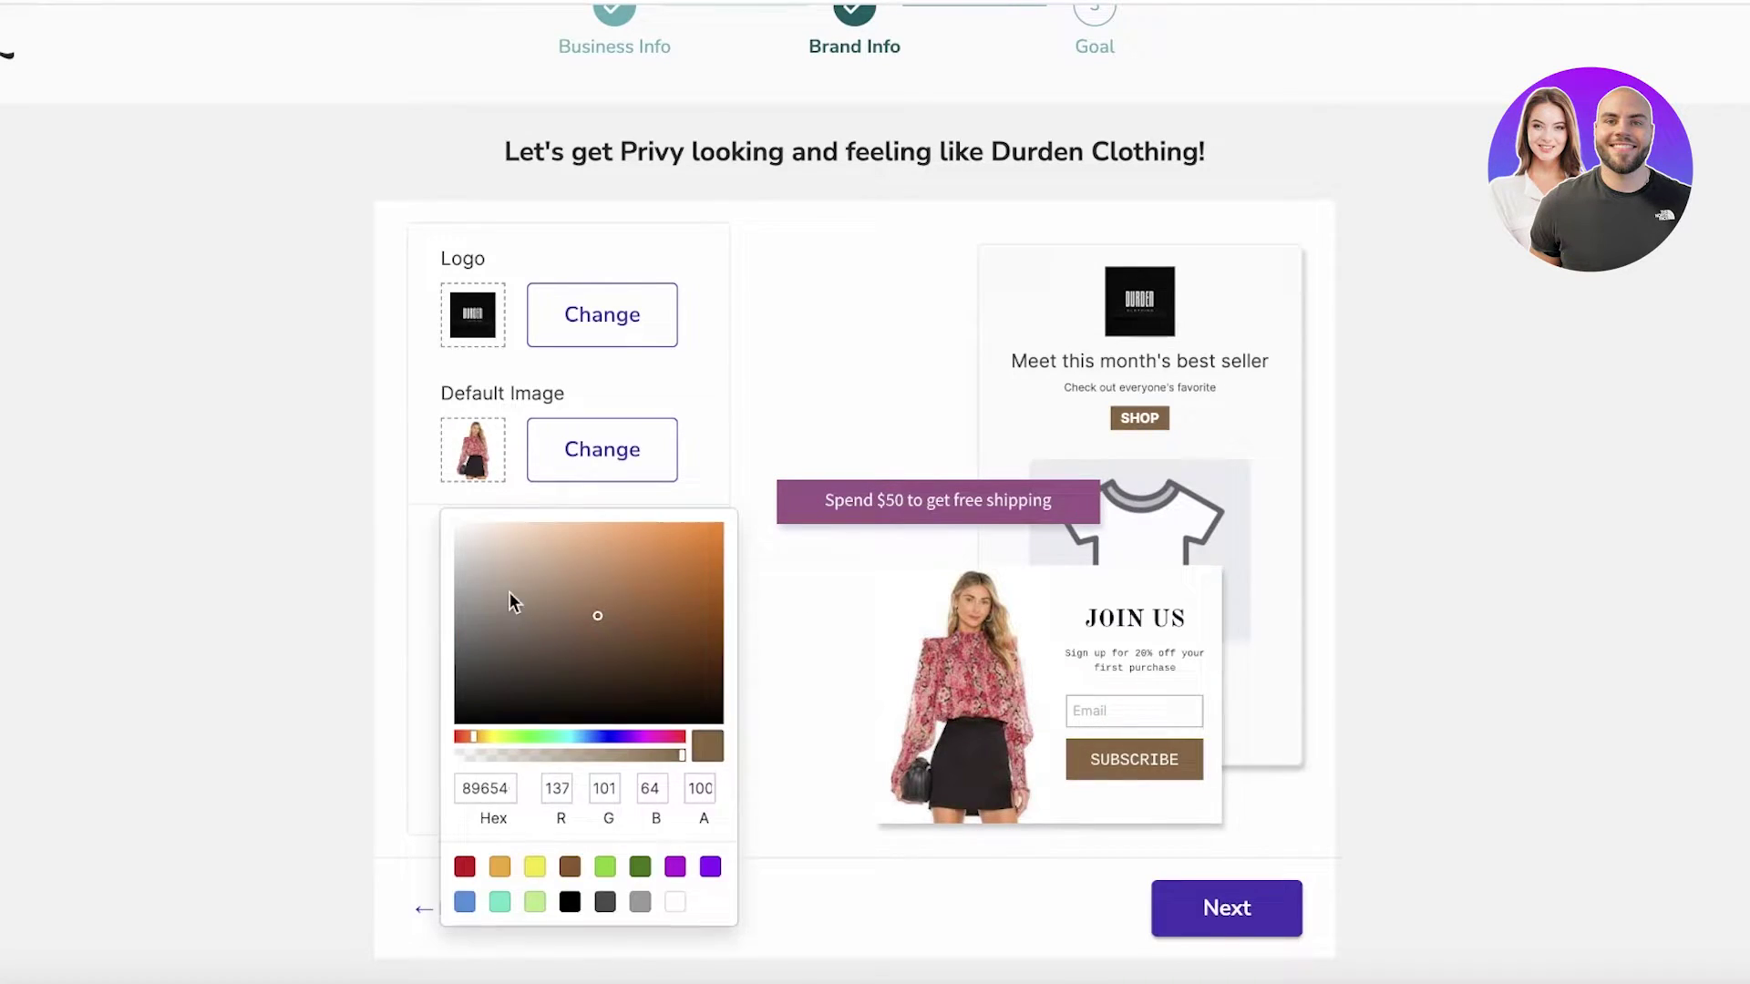
click(651, 645)
click(660, 737)
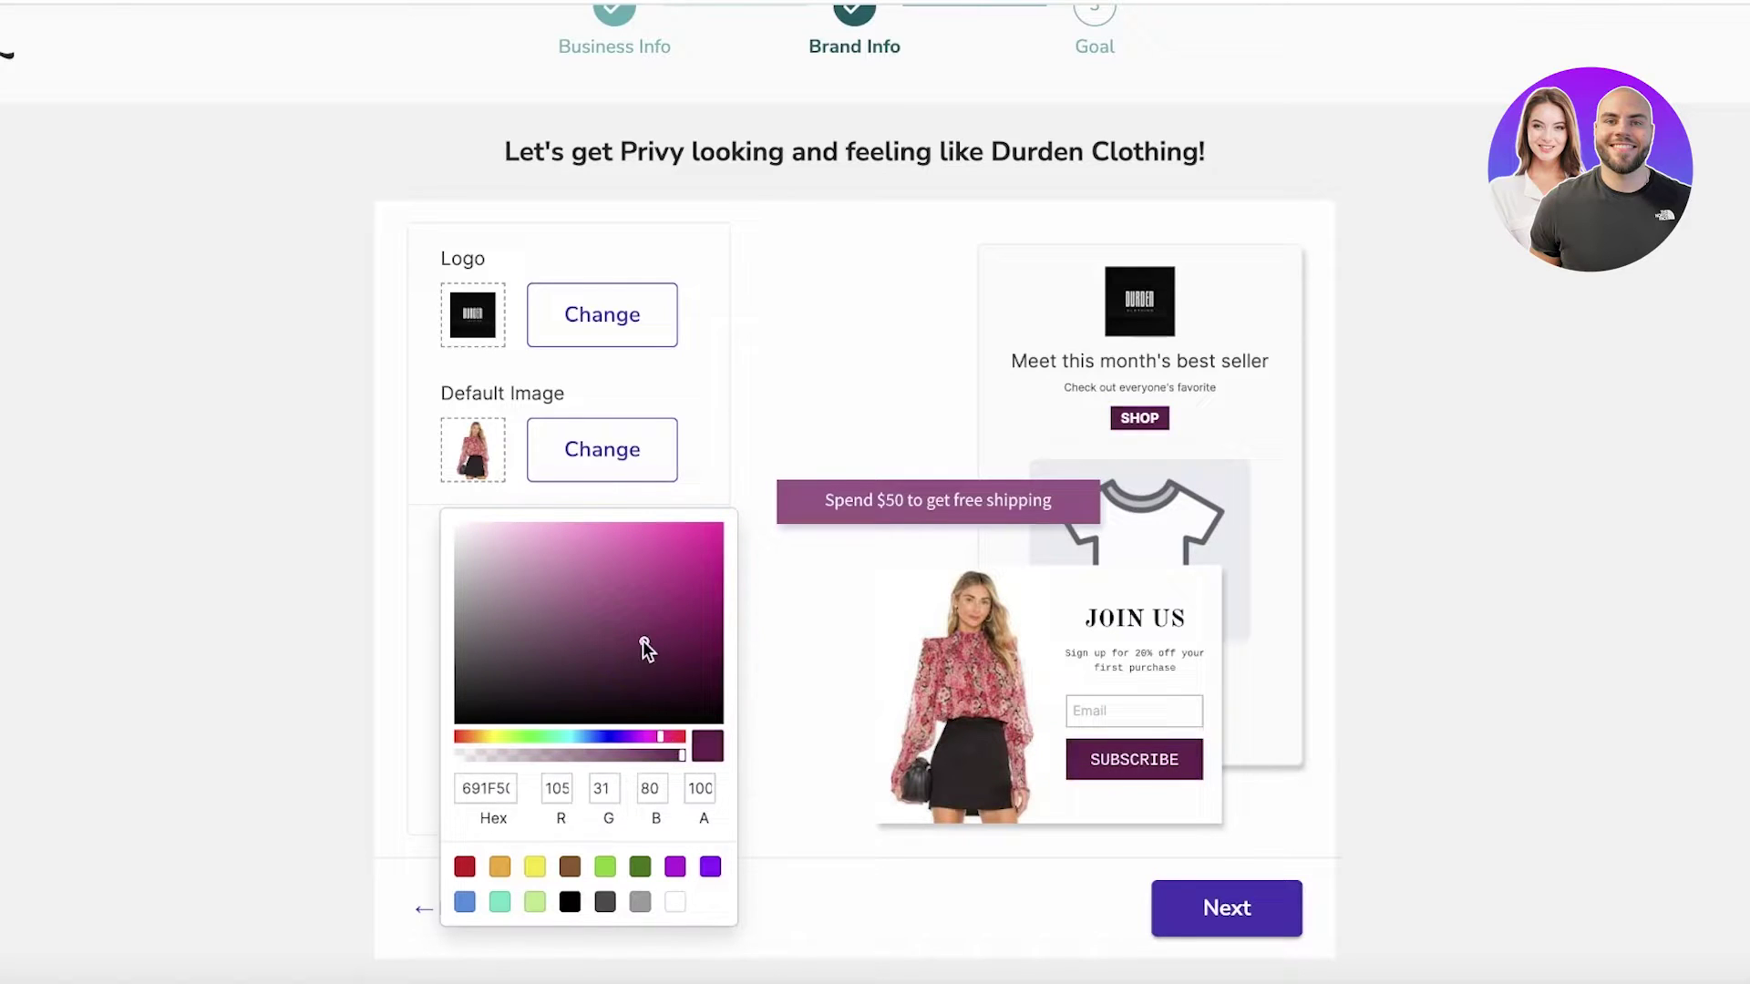
drag(645, 647, 630, 554)
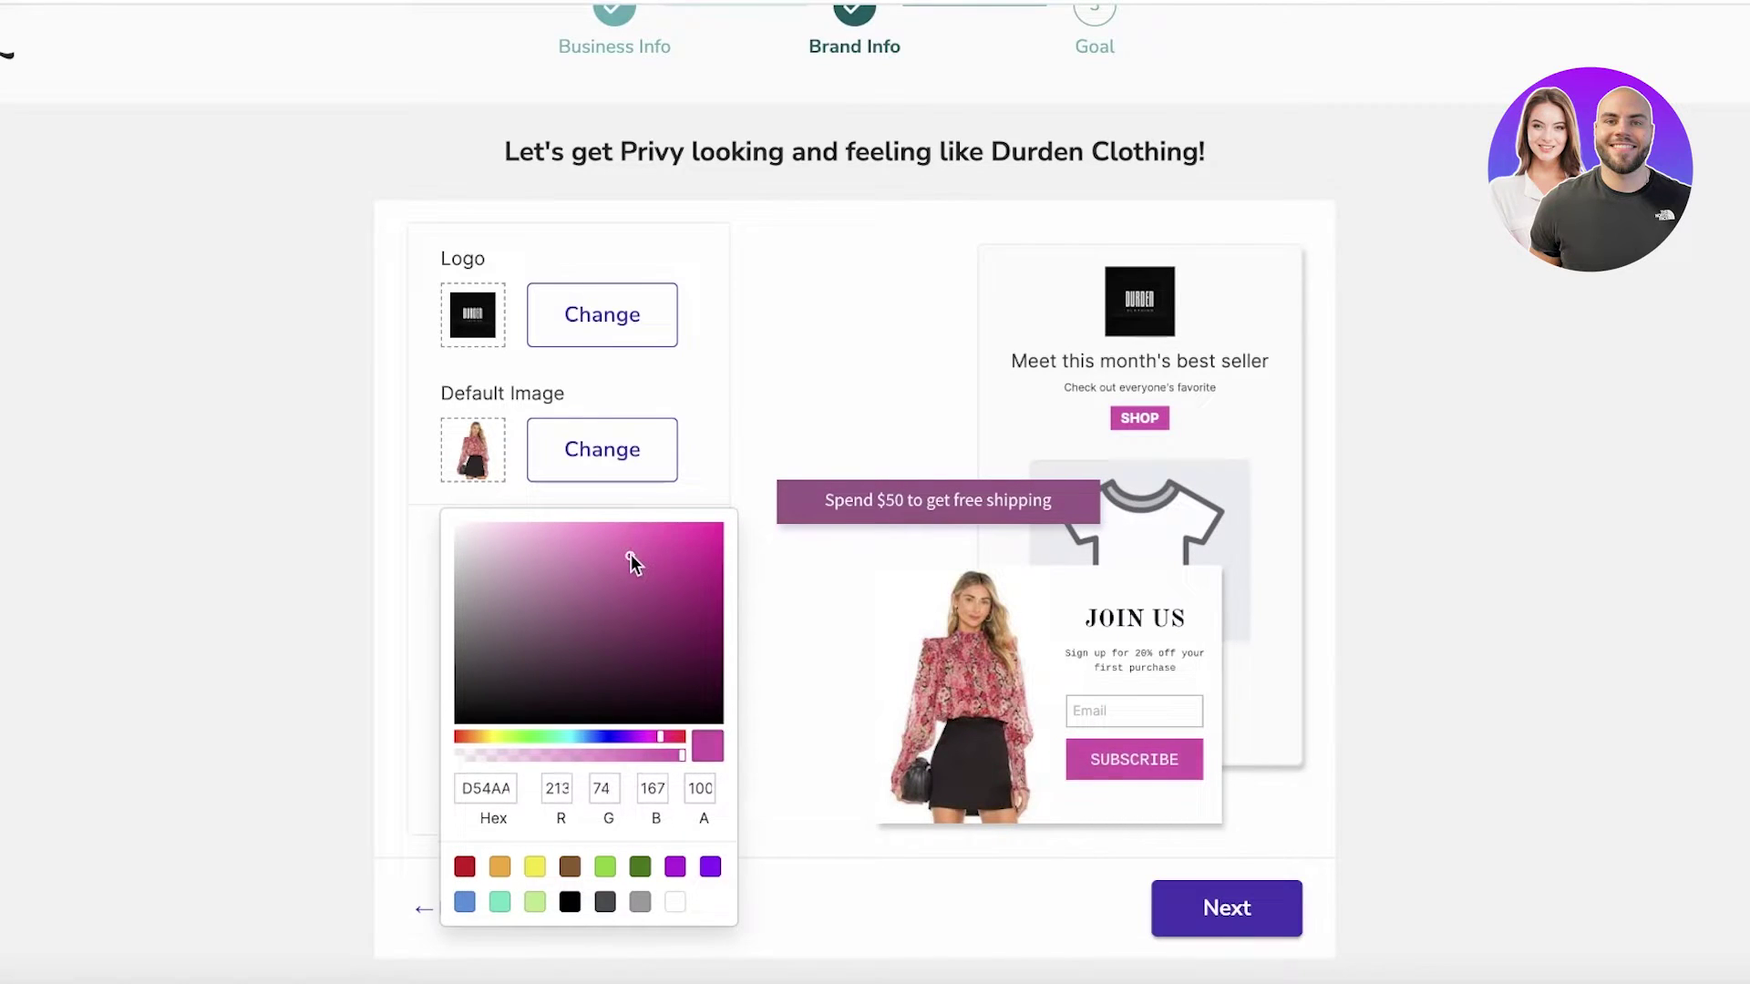
click(766, 588)
Set the secondary colour to mauve #956c6c and keep the contrasting colour white #ffffff
click(468, 695)
click(616, 738)
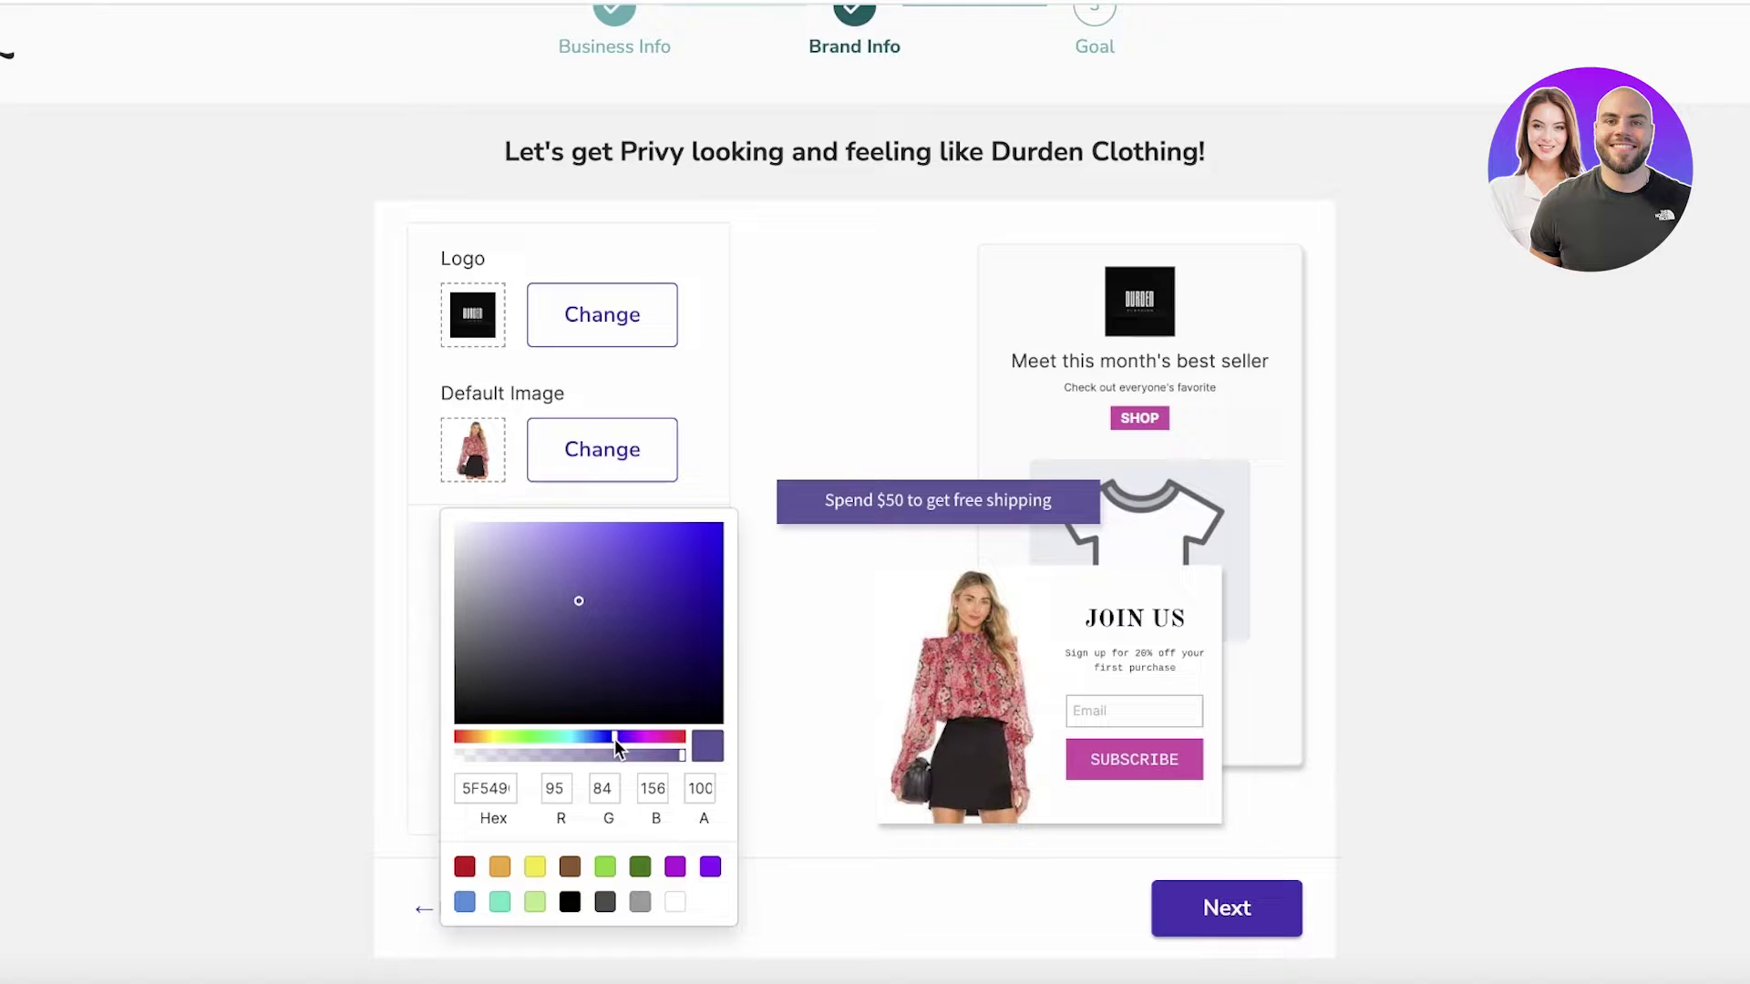
drag(614, 740, 435, 742)
click(469, 777)
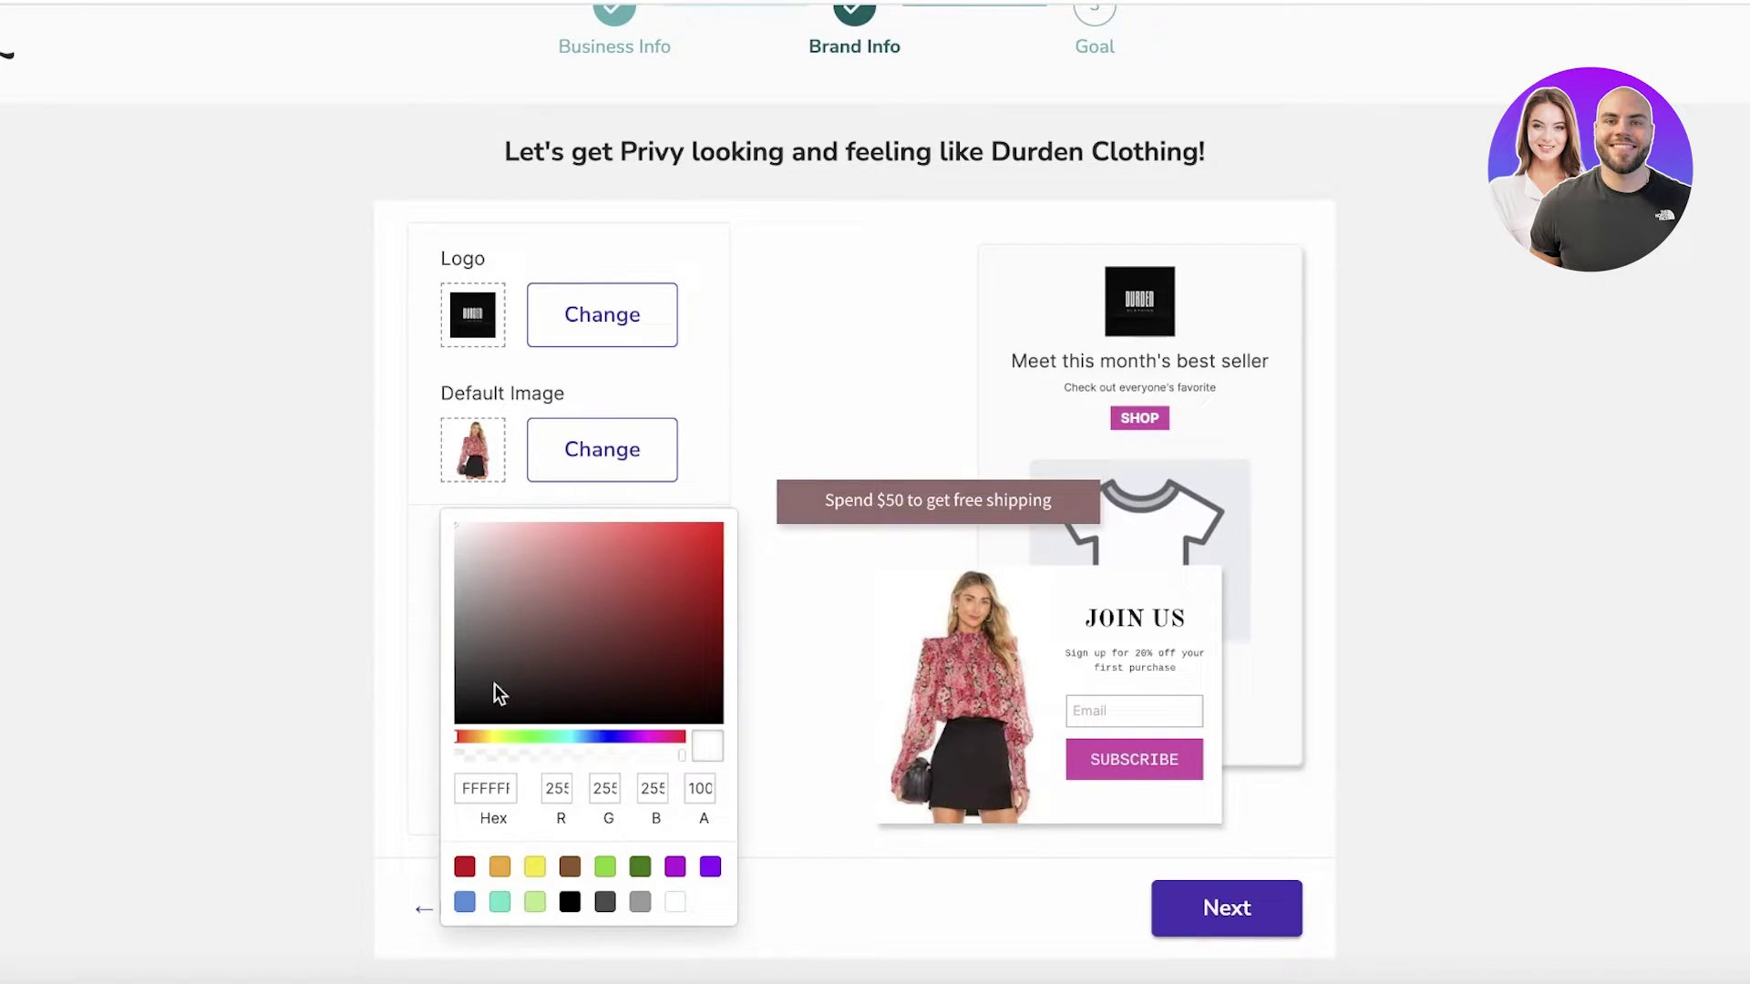
drag(494, 693, 416, 495)
click(756, 401)
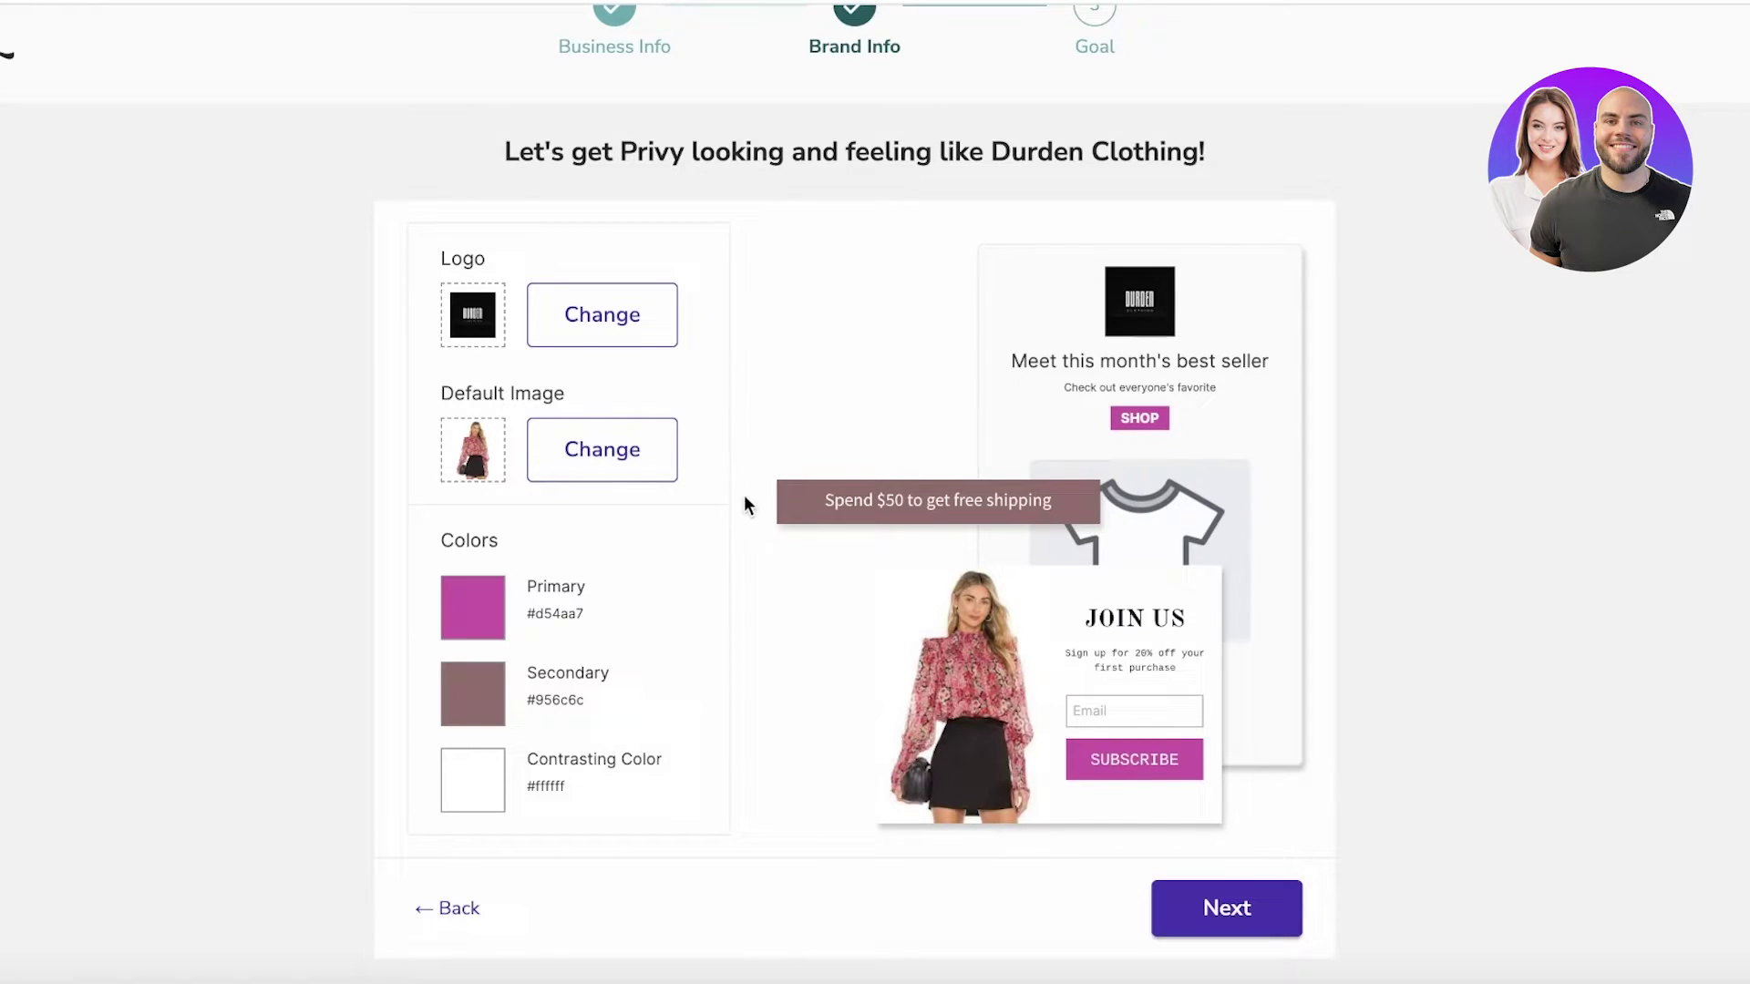
Pick the Grow My List goal and complete onboarding to reach Privy Plays
click(1227, 910)
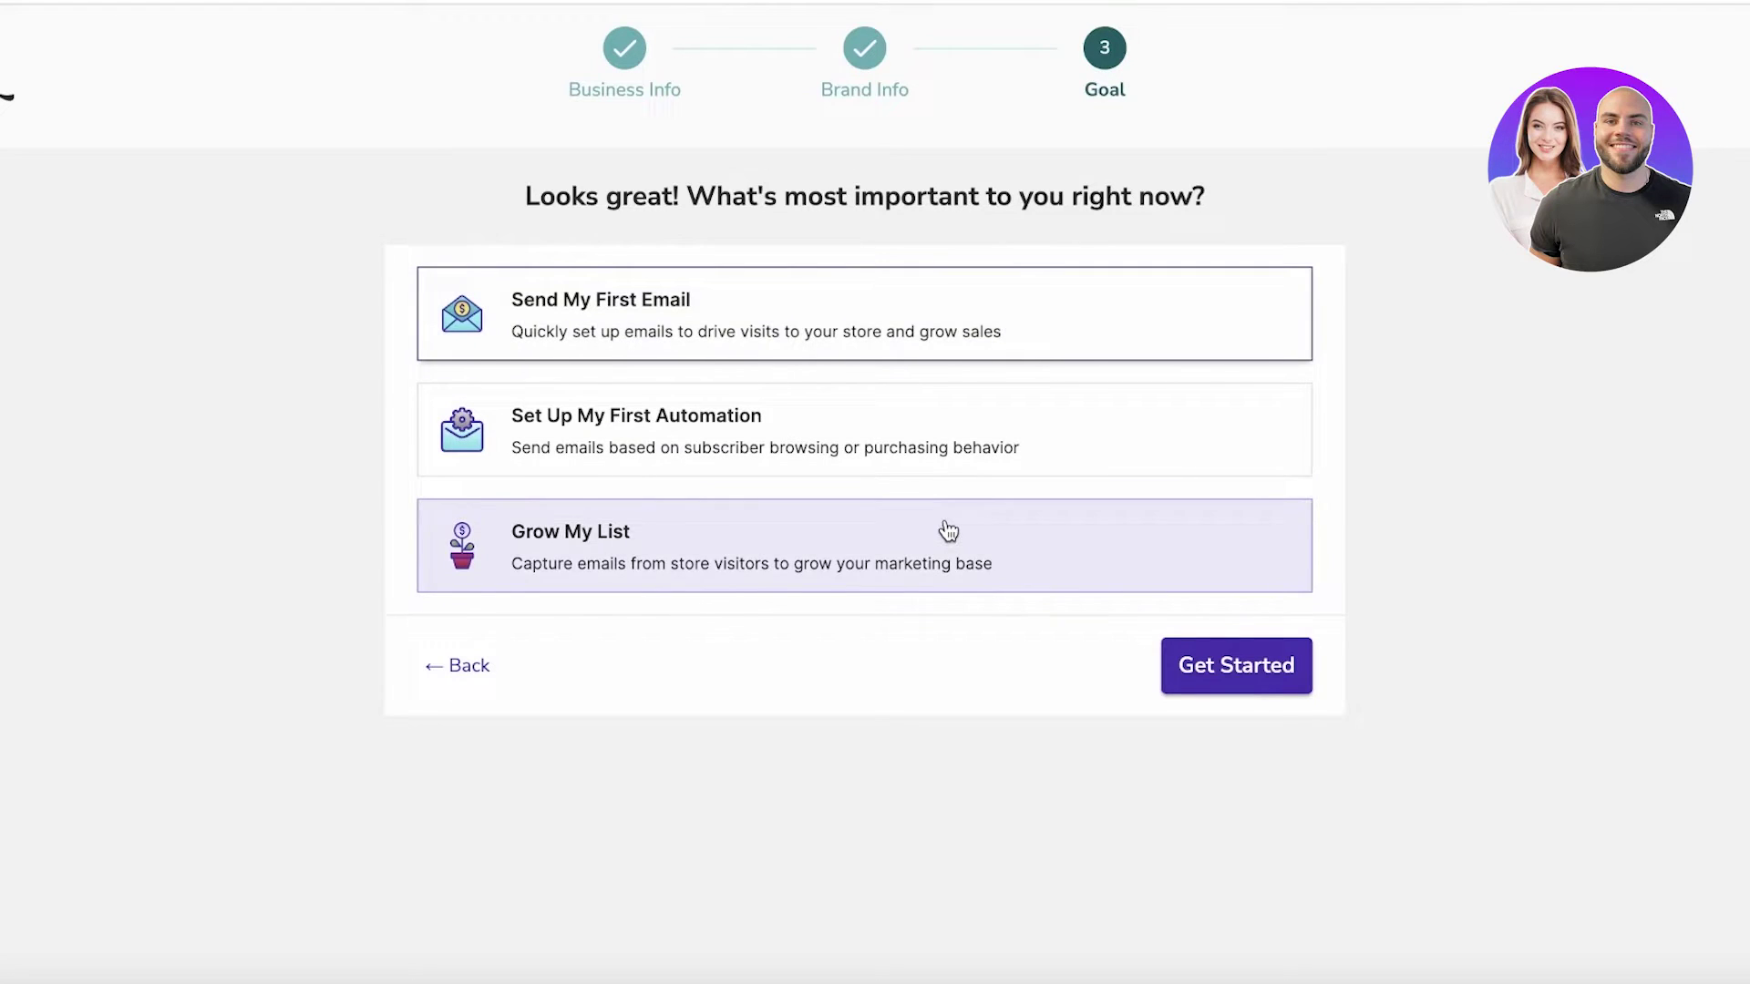
click(945, 532)
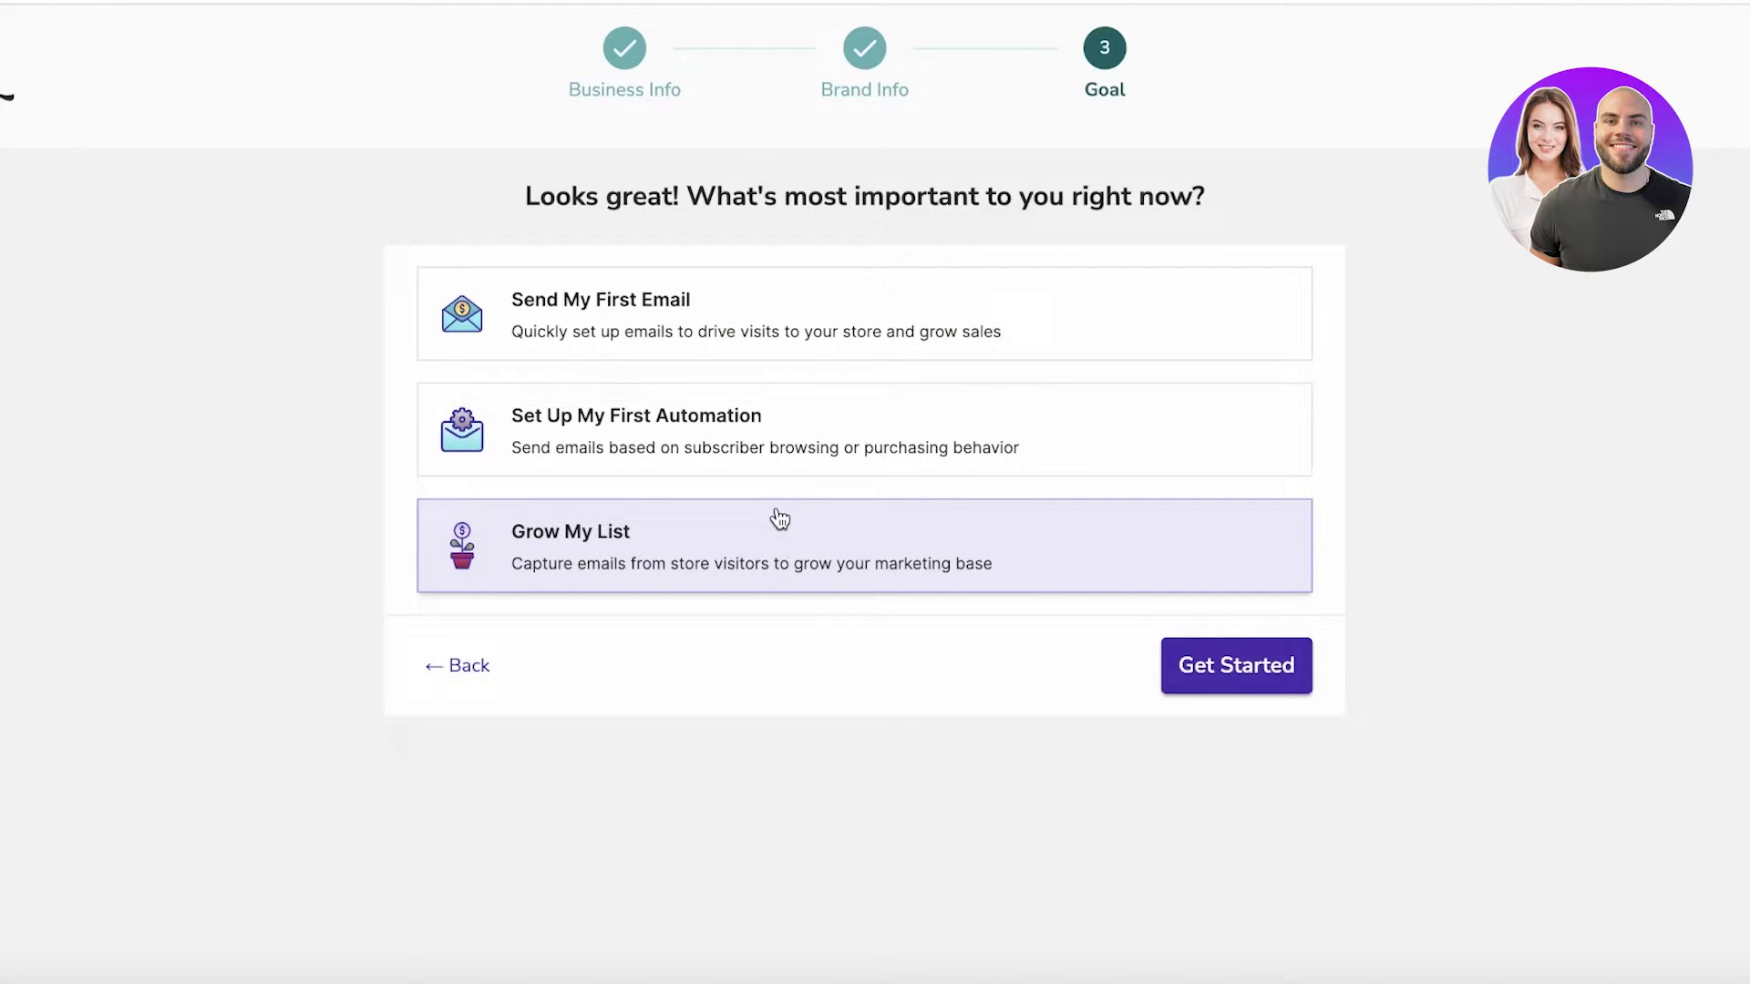
click(1221, 668)
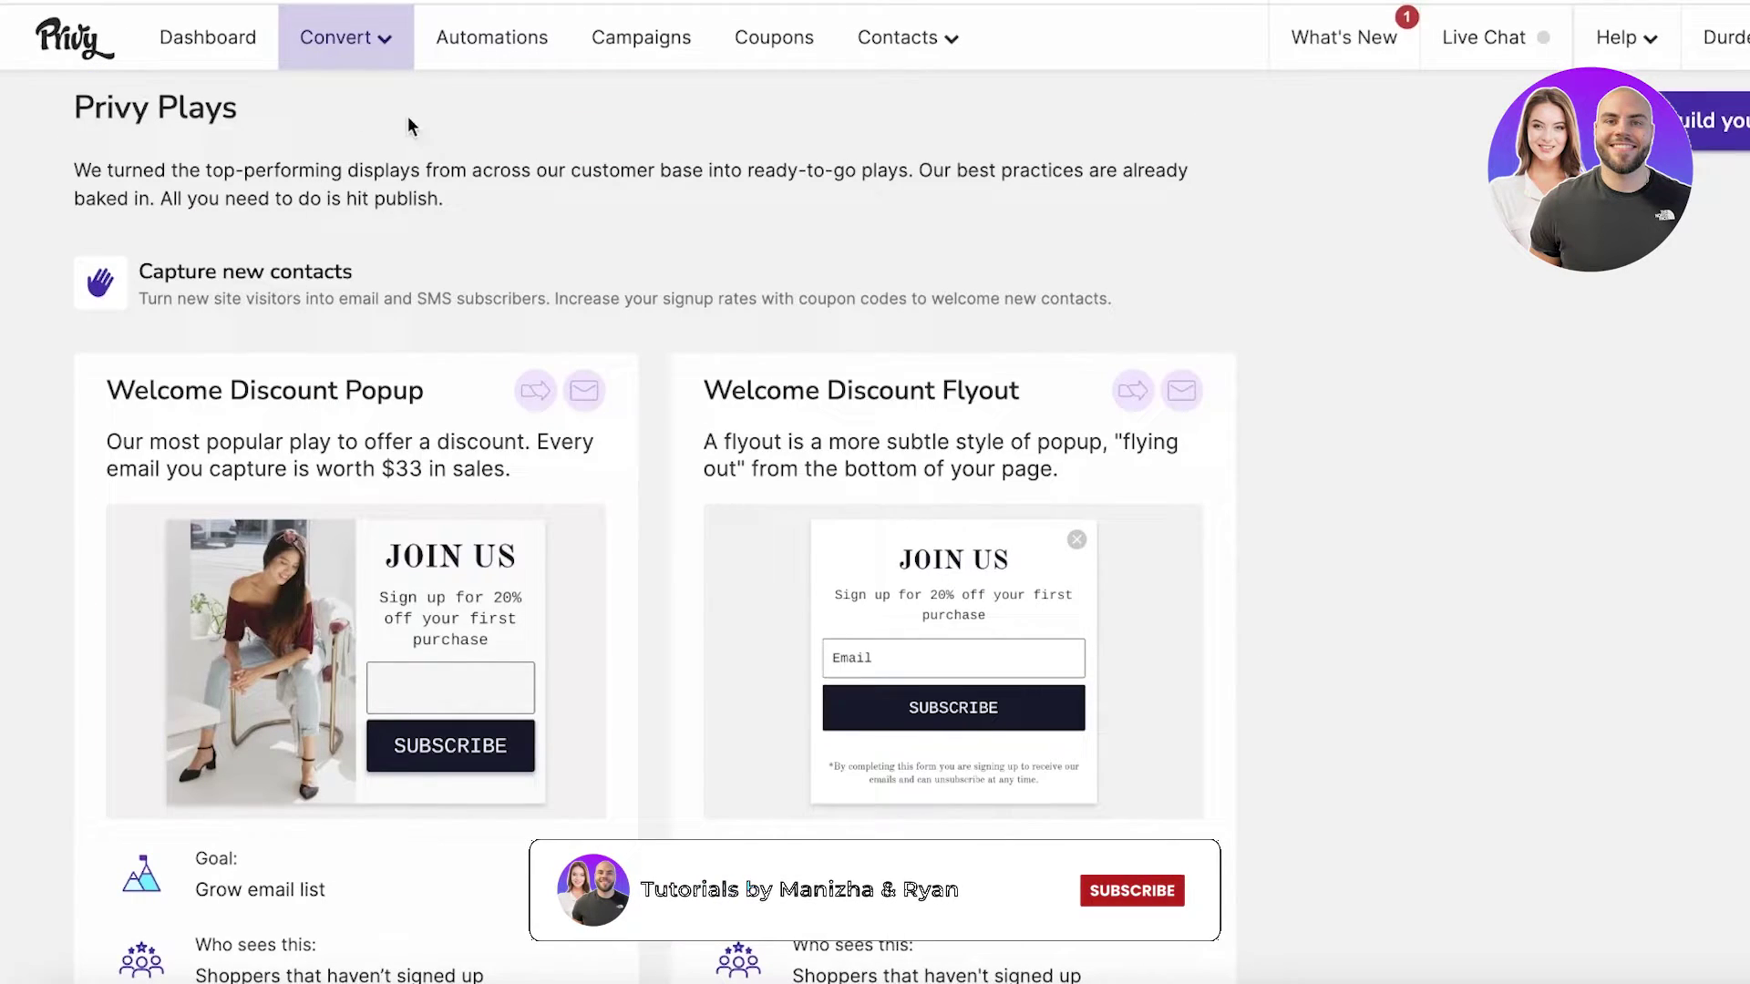
Open the Convert section's list of features from the Plays page
scroll(1294, 455, down, 1)
scroll(1296, 453, up, 1)
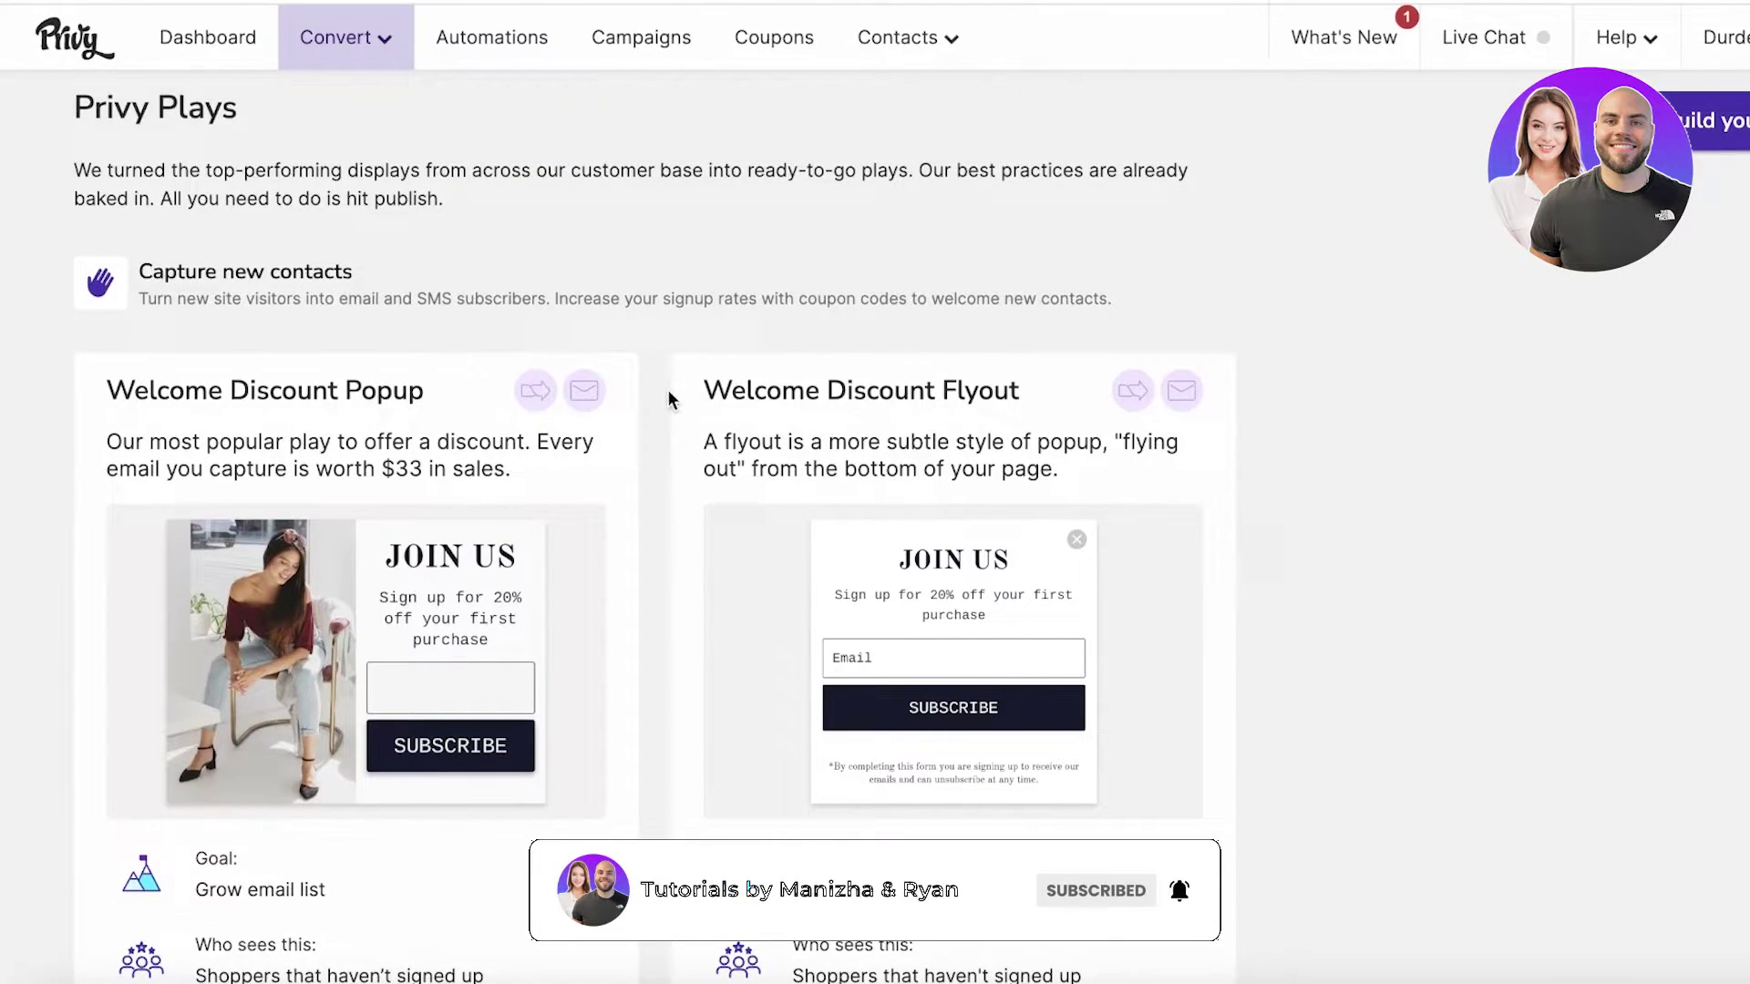
click(361, 56)
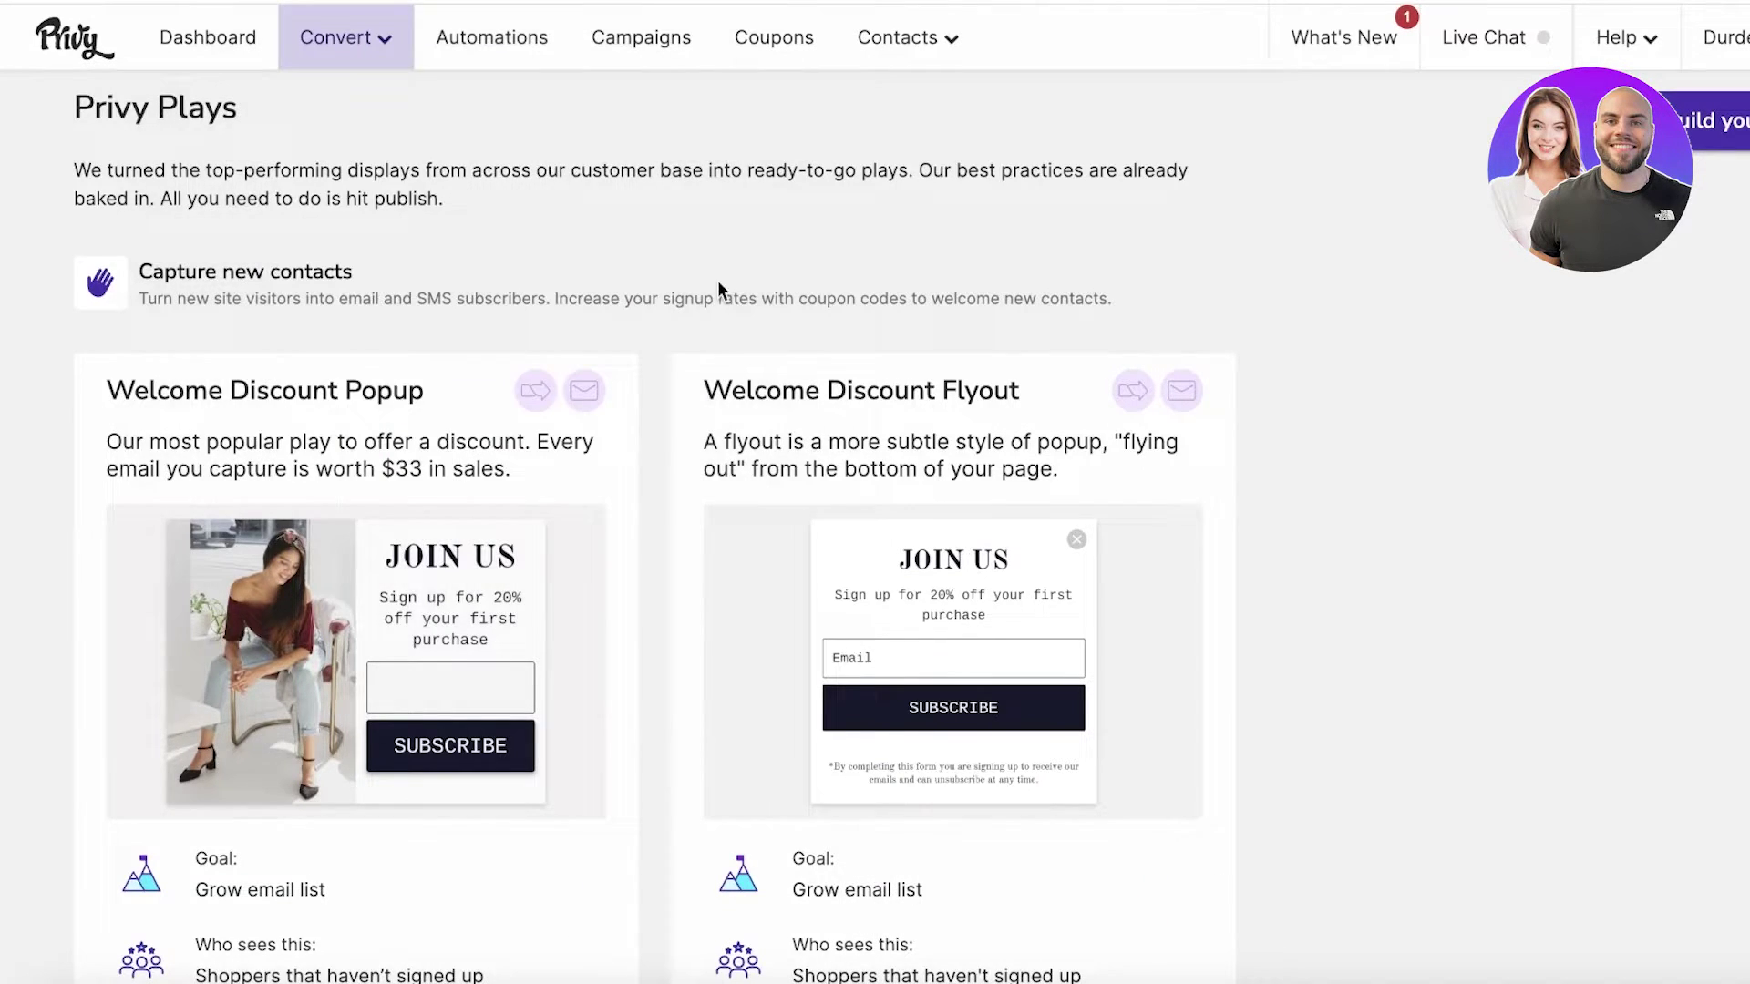
Review the play templates such as Countdown Timer Bar, Free Shipping Bar and Cross Sell
scroll(718, 284, down, 10)
scroll(1667, 345, down, 10)
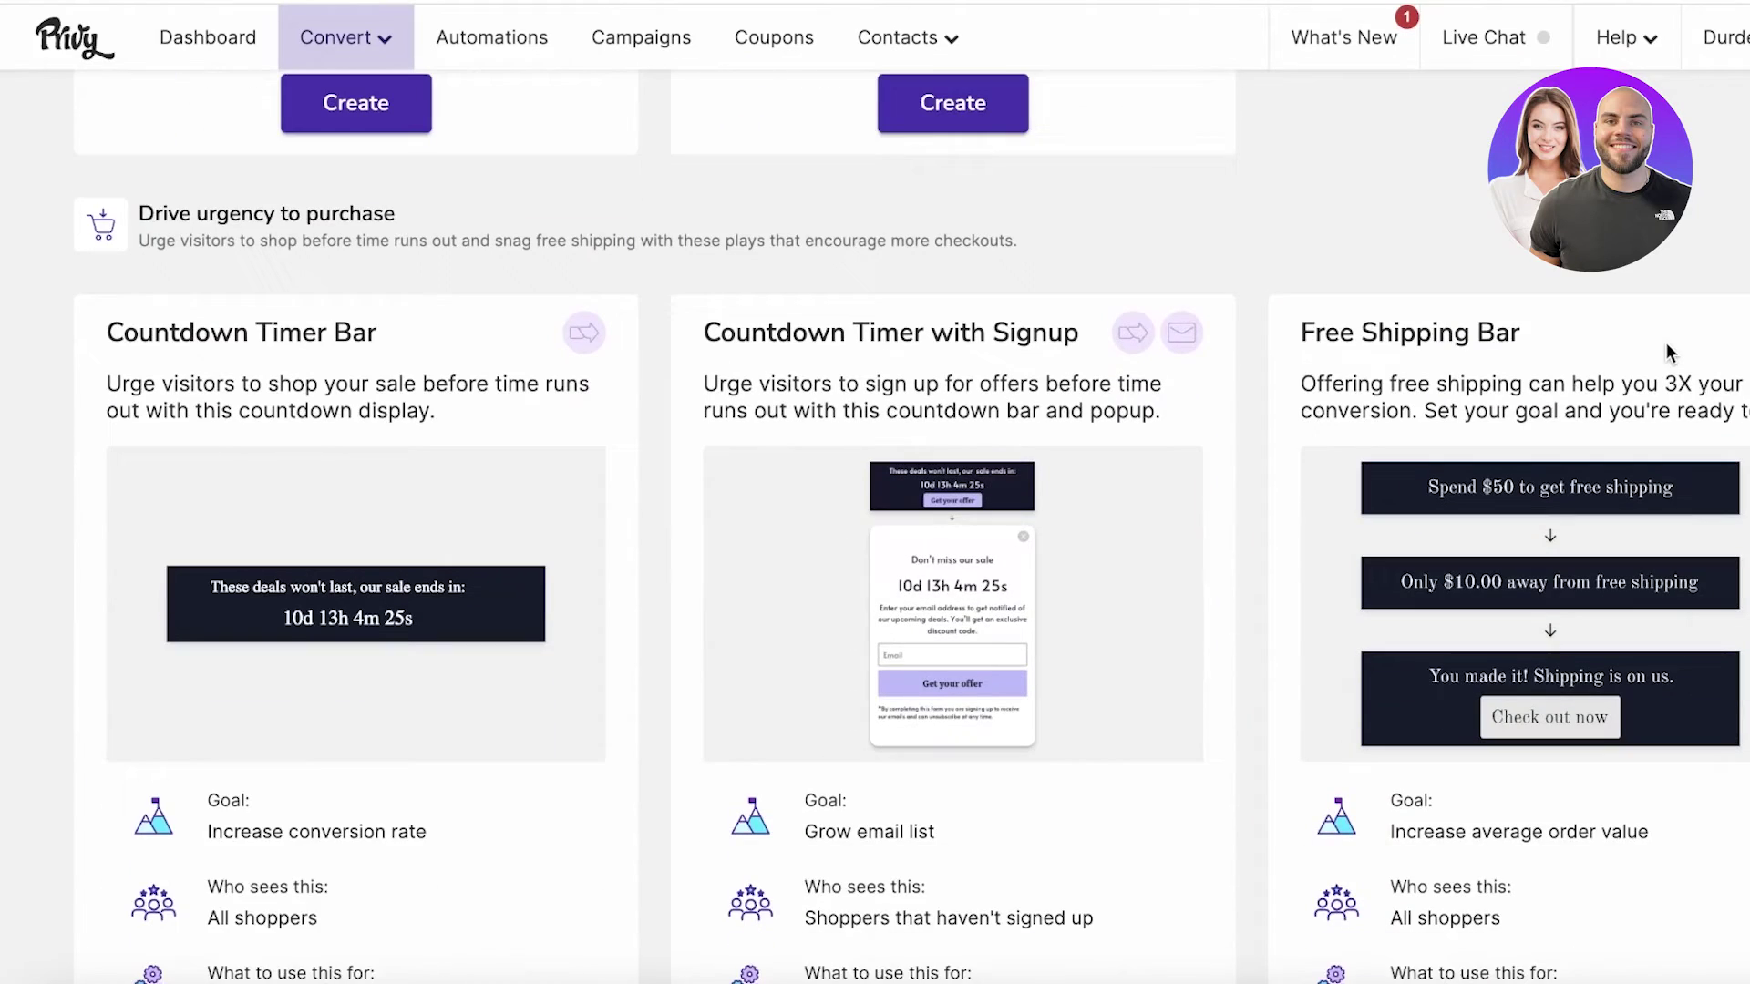
scroll(1666, 342, down, 6)
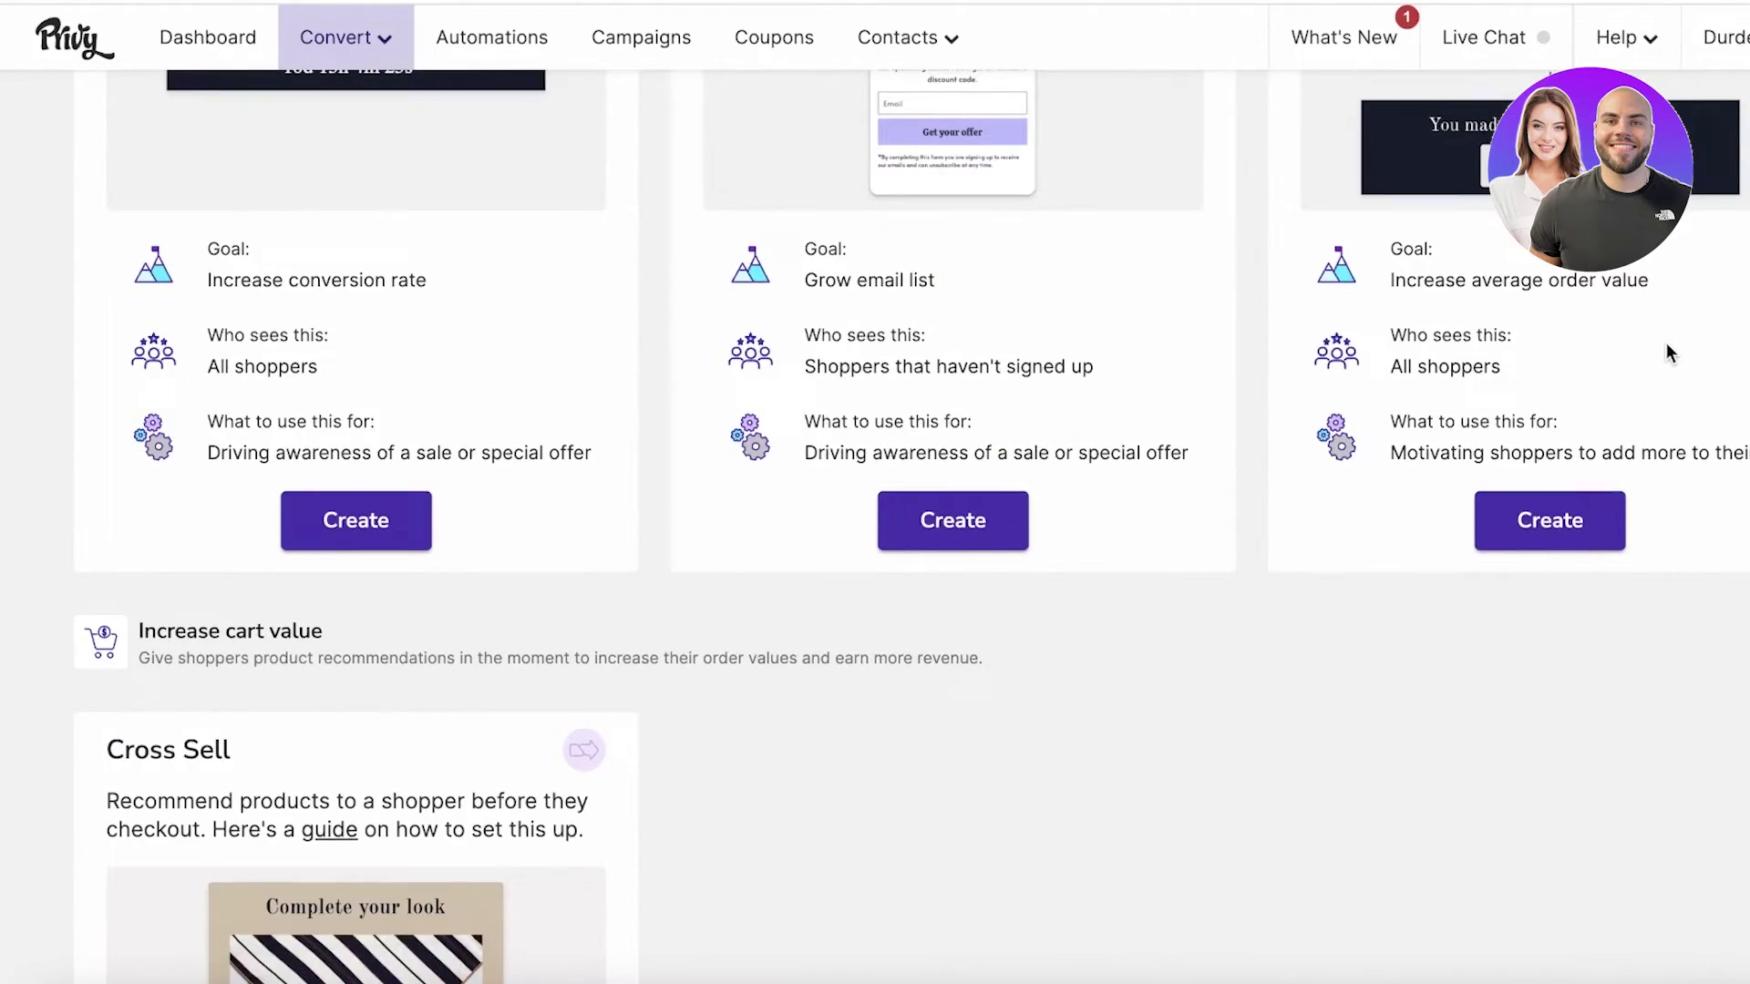
scroll(1580, 365, down, 6)
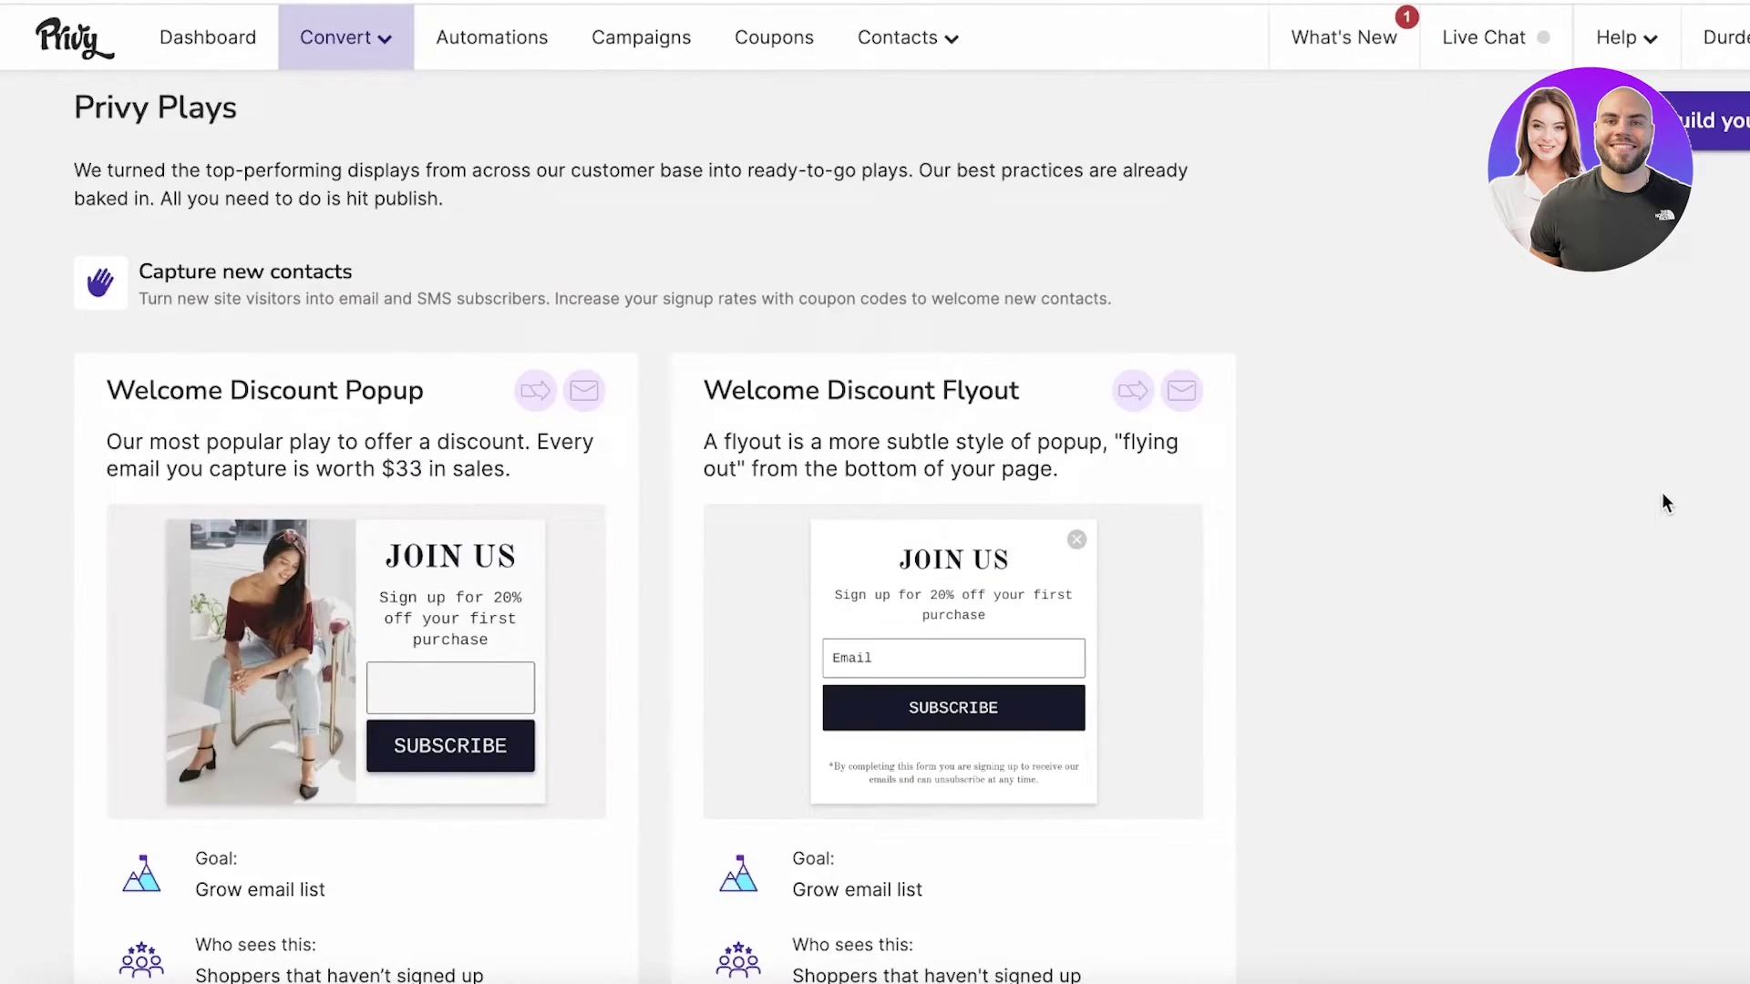
scroll(1580, 558, down, 3)
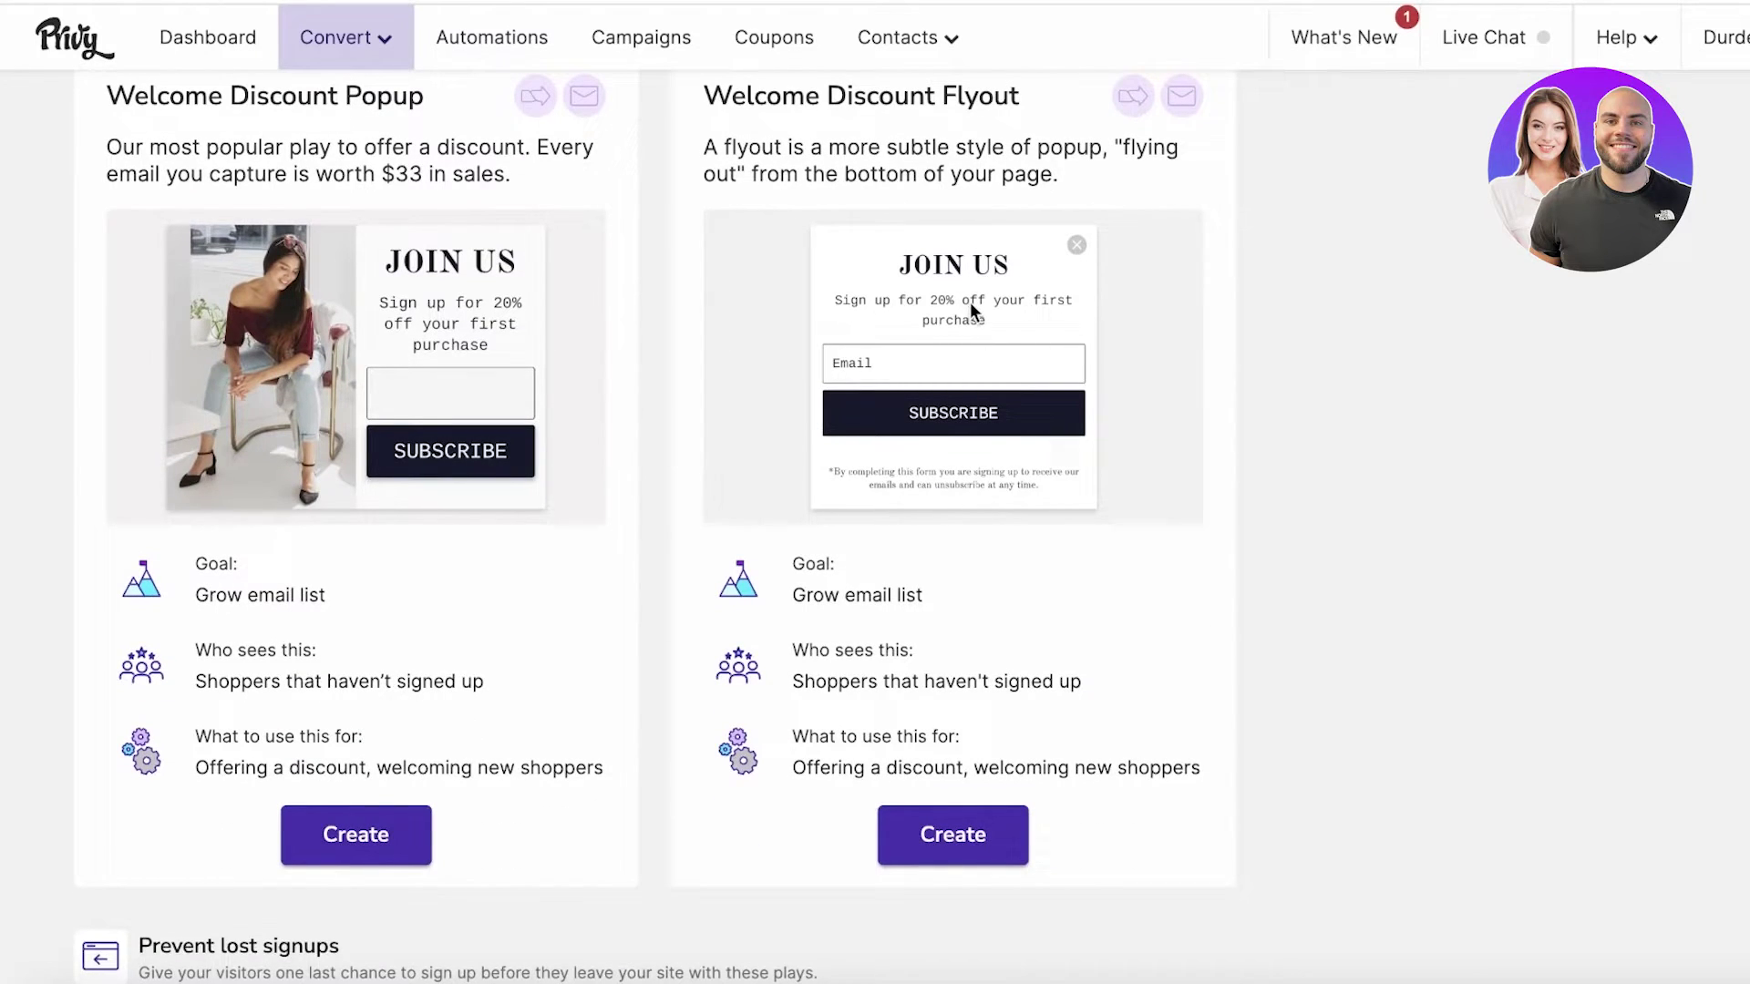
scroll(961, 303, down, 7)
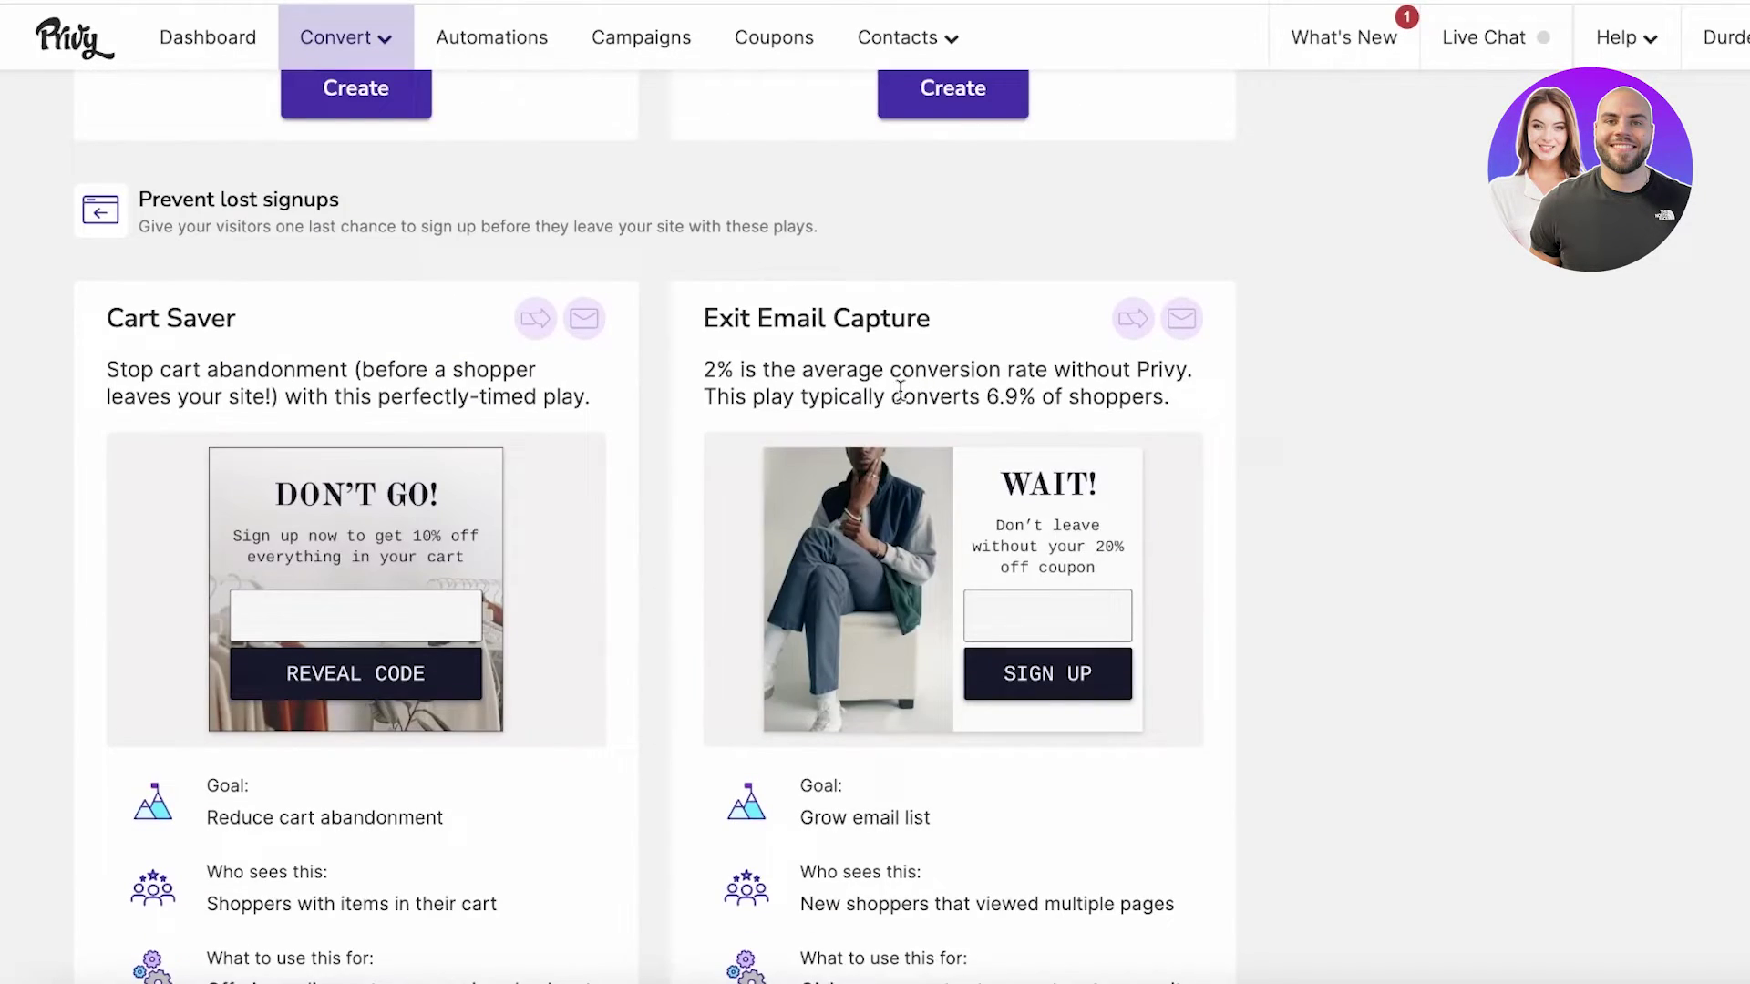
scroll(561, 465, down, 1)
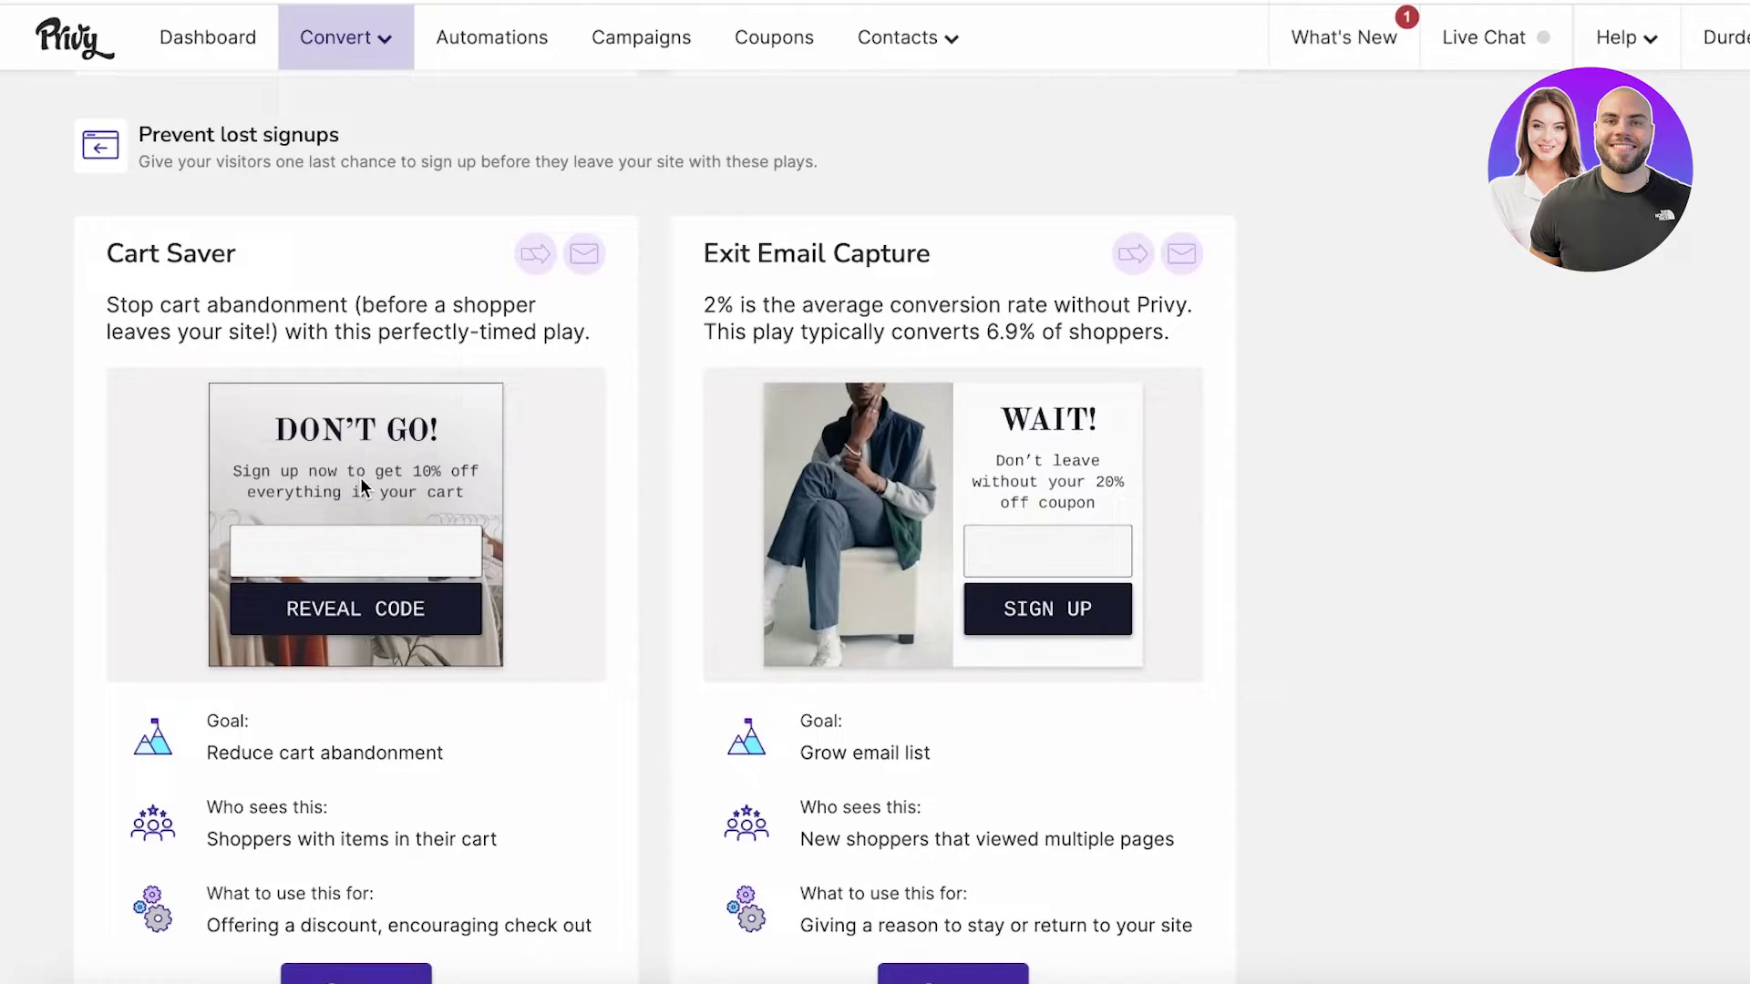
scroll(1150, 516, down, 5)
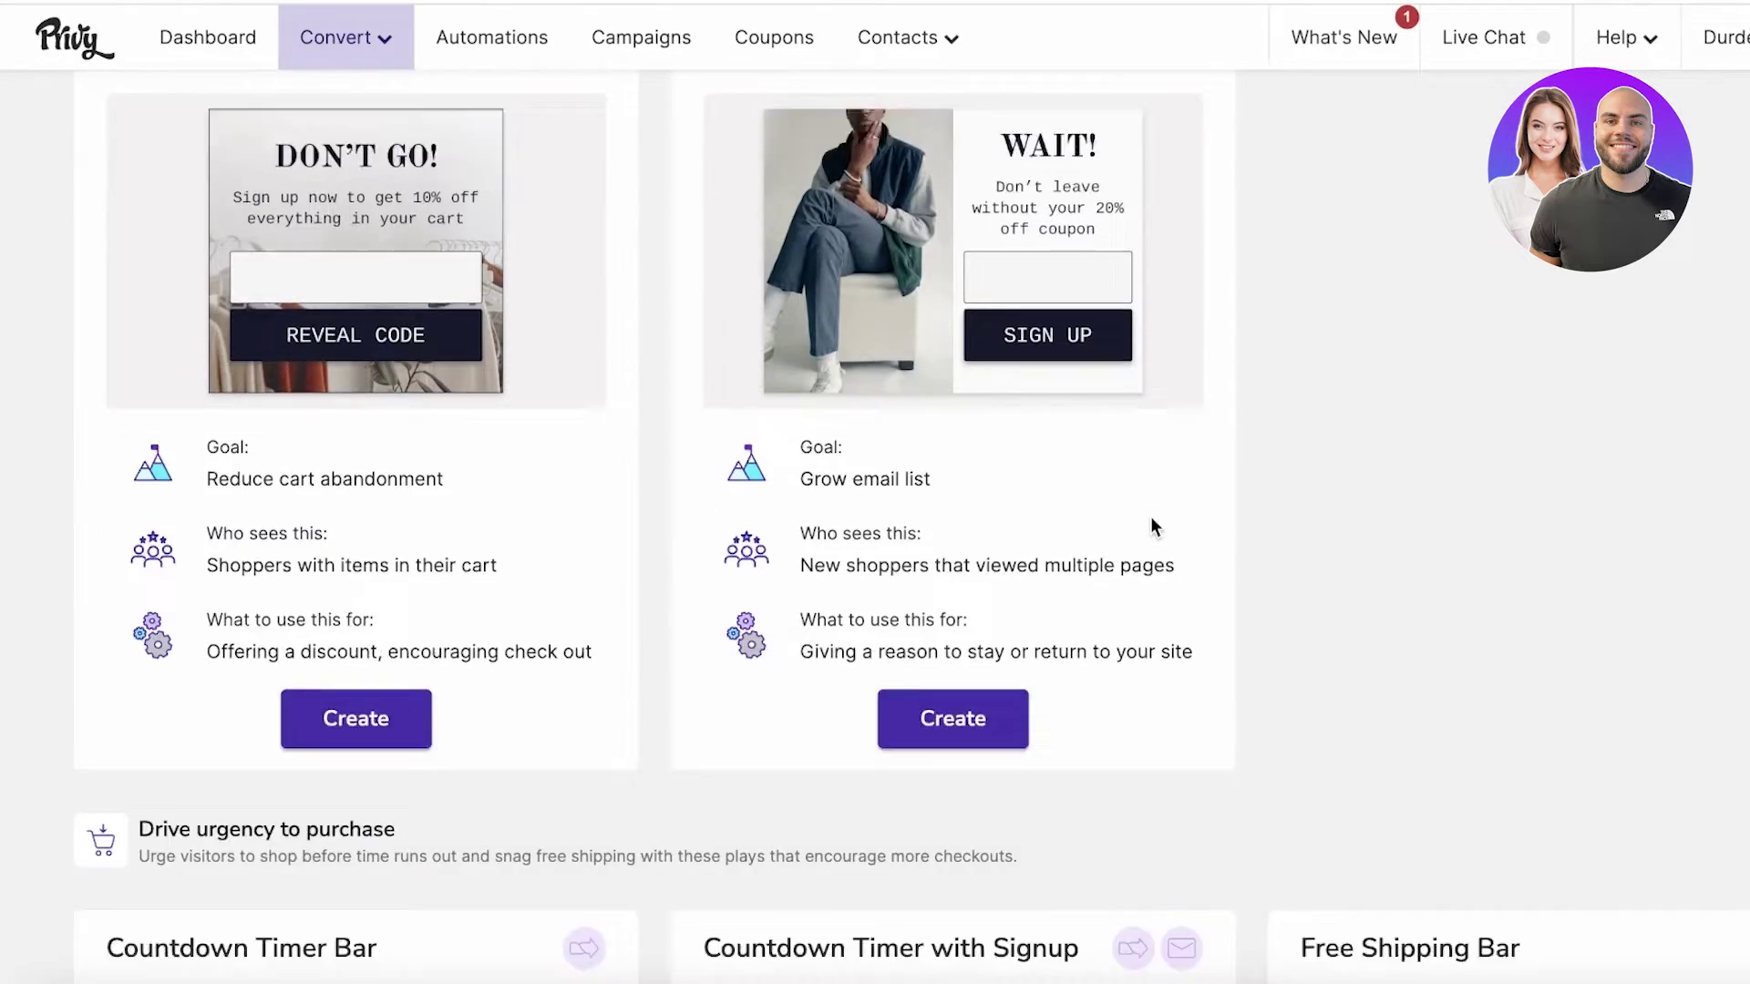
scroll(992, 466, up, 12)
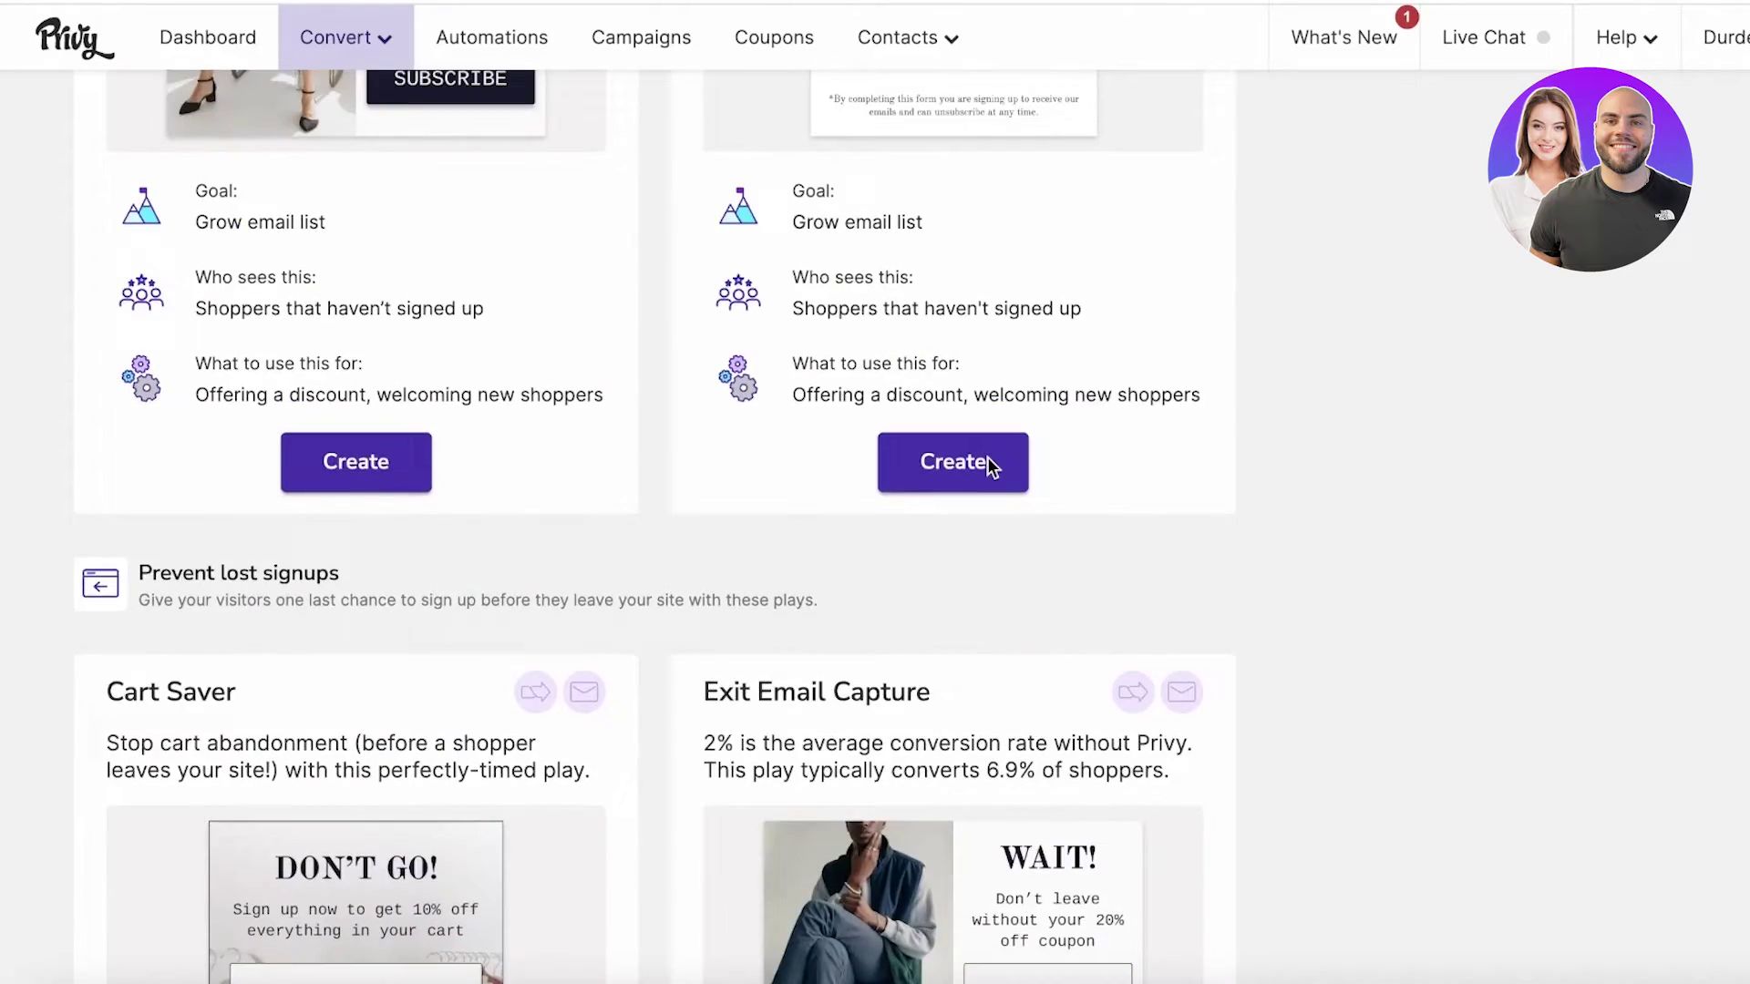
scroll(987, 456, up, 3)
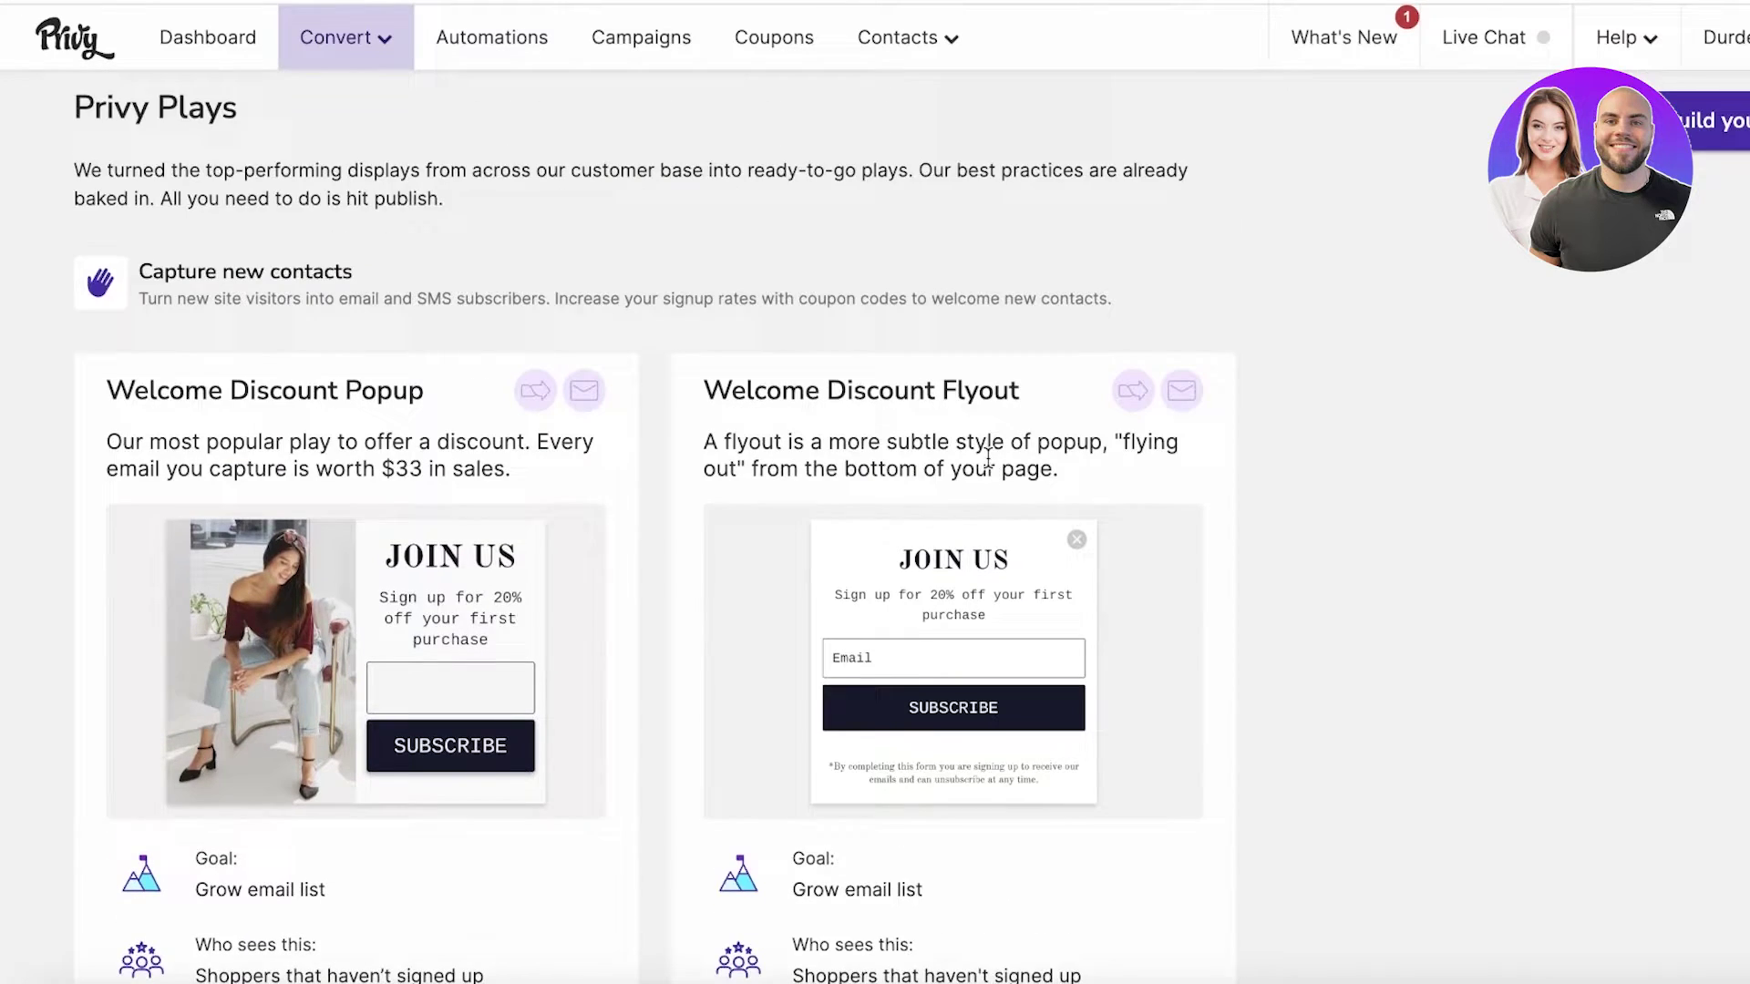
scroll(988, 456, down, 1)
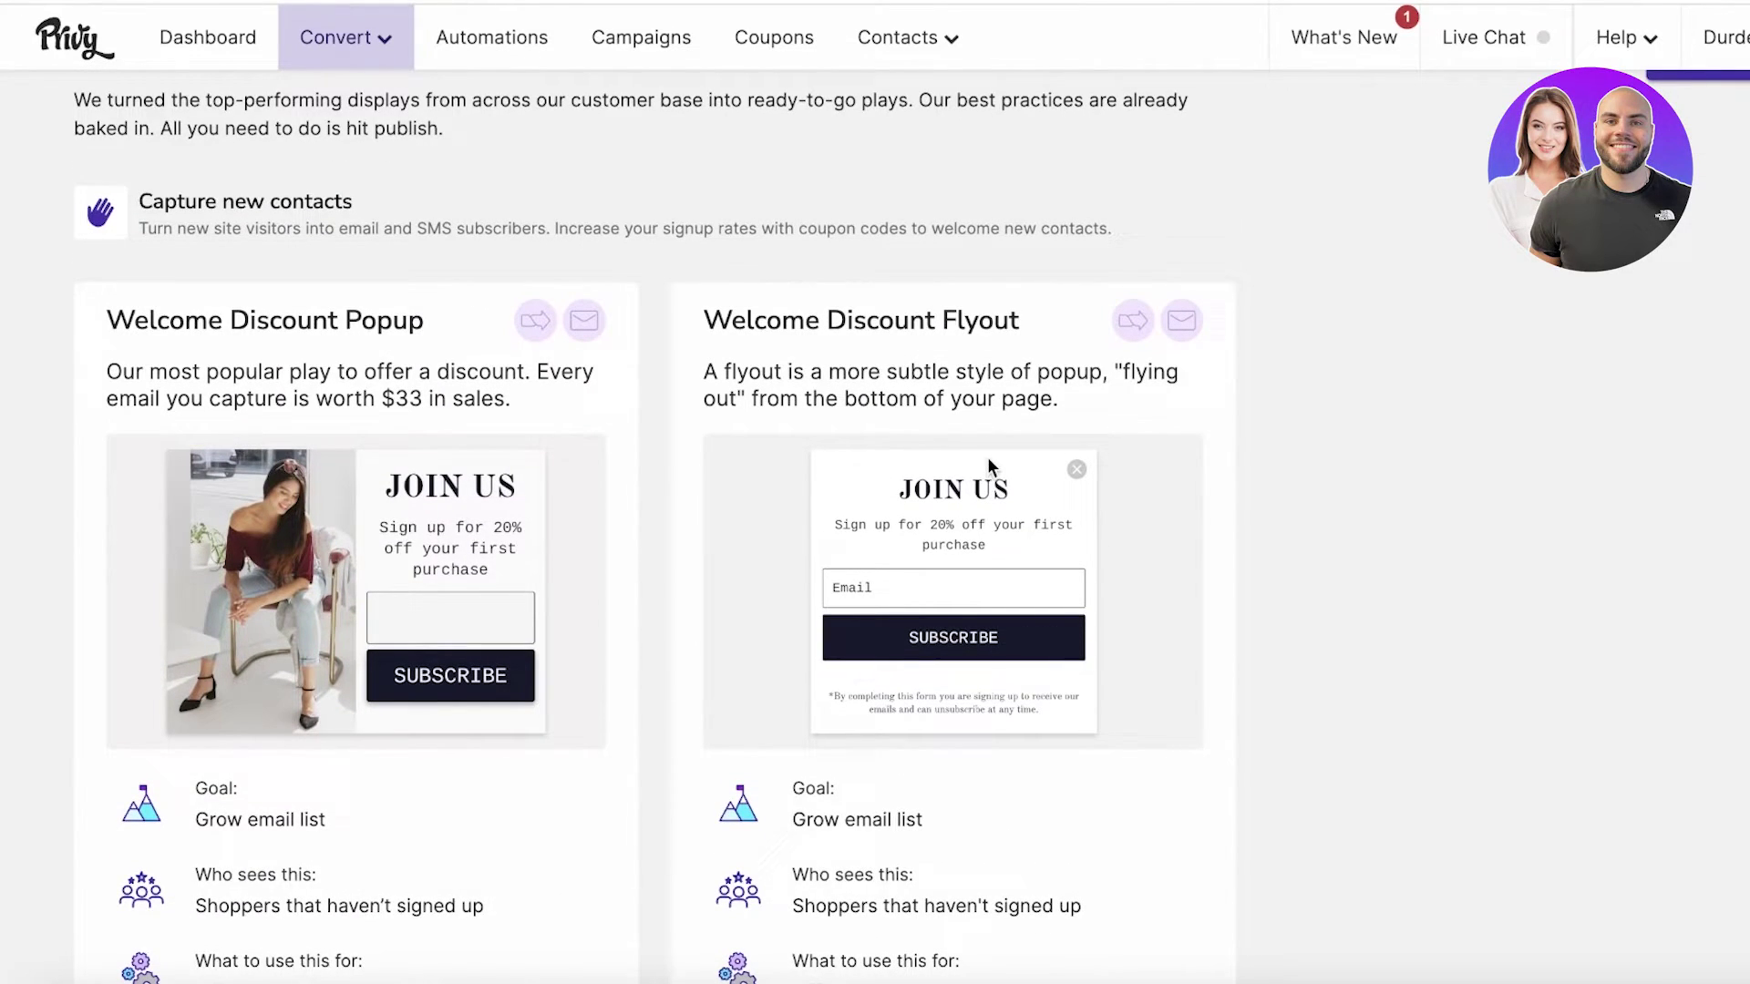
scroll(1498, 481, down, 12)
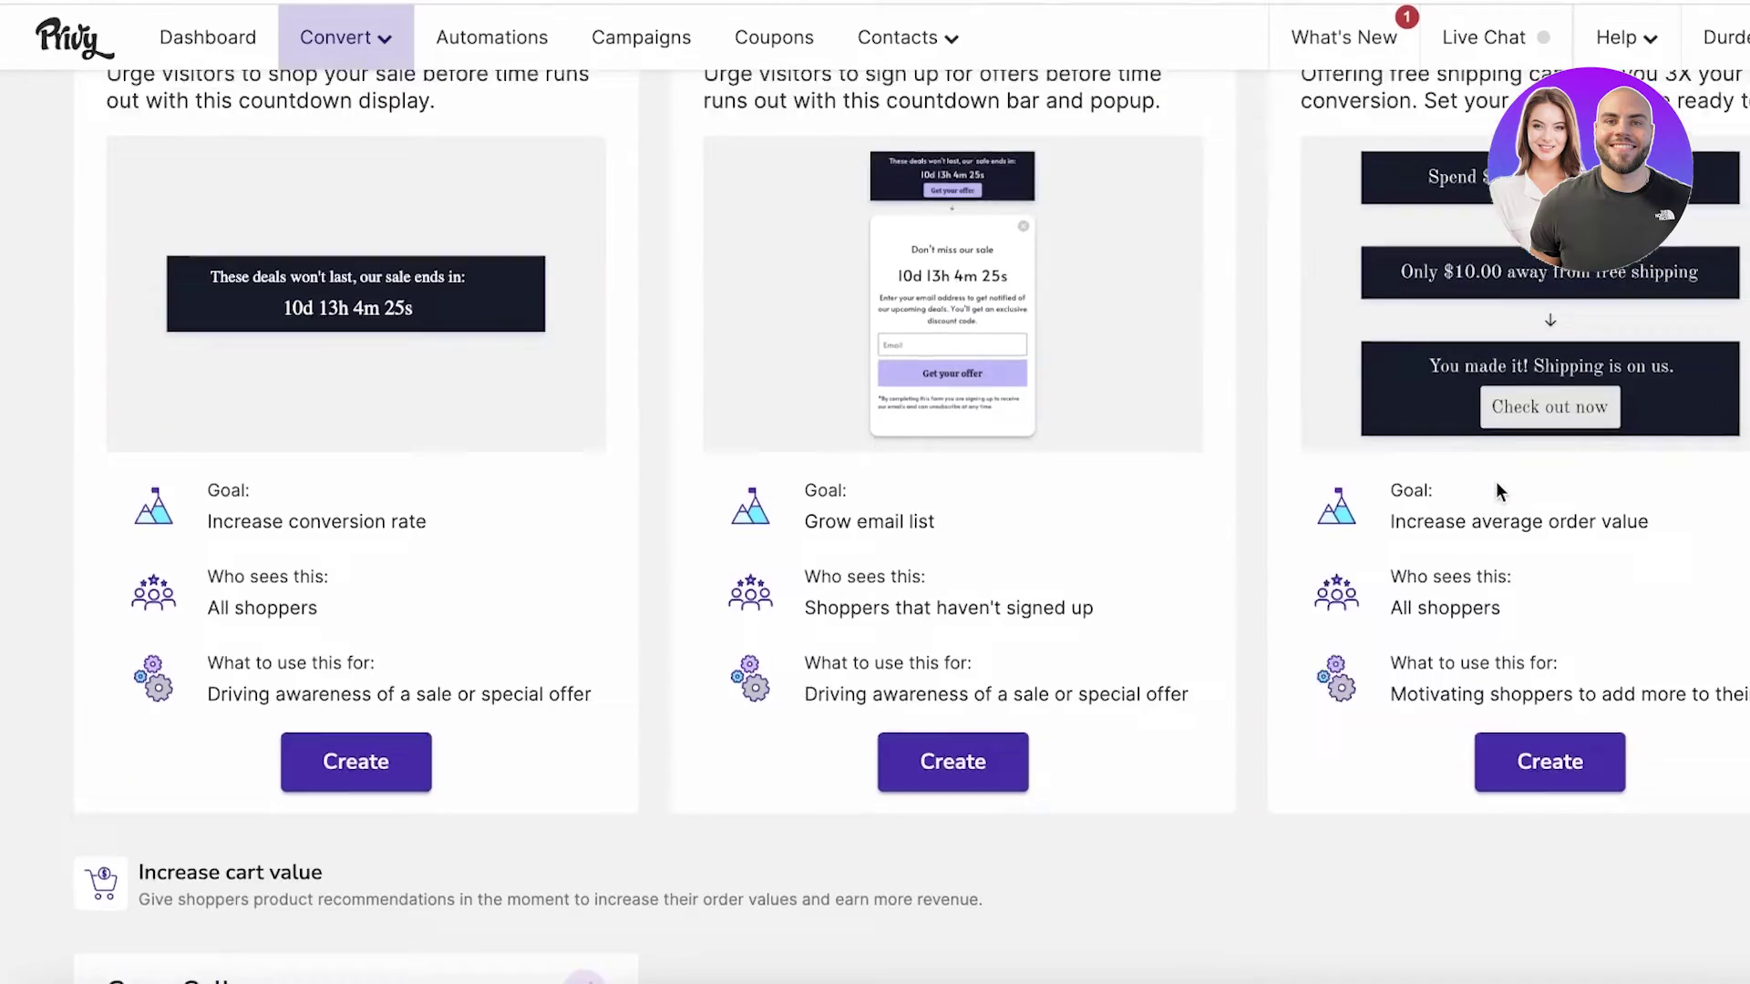
scroll(1495, 481, down, 7)
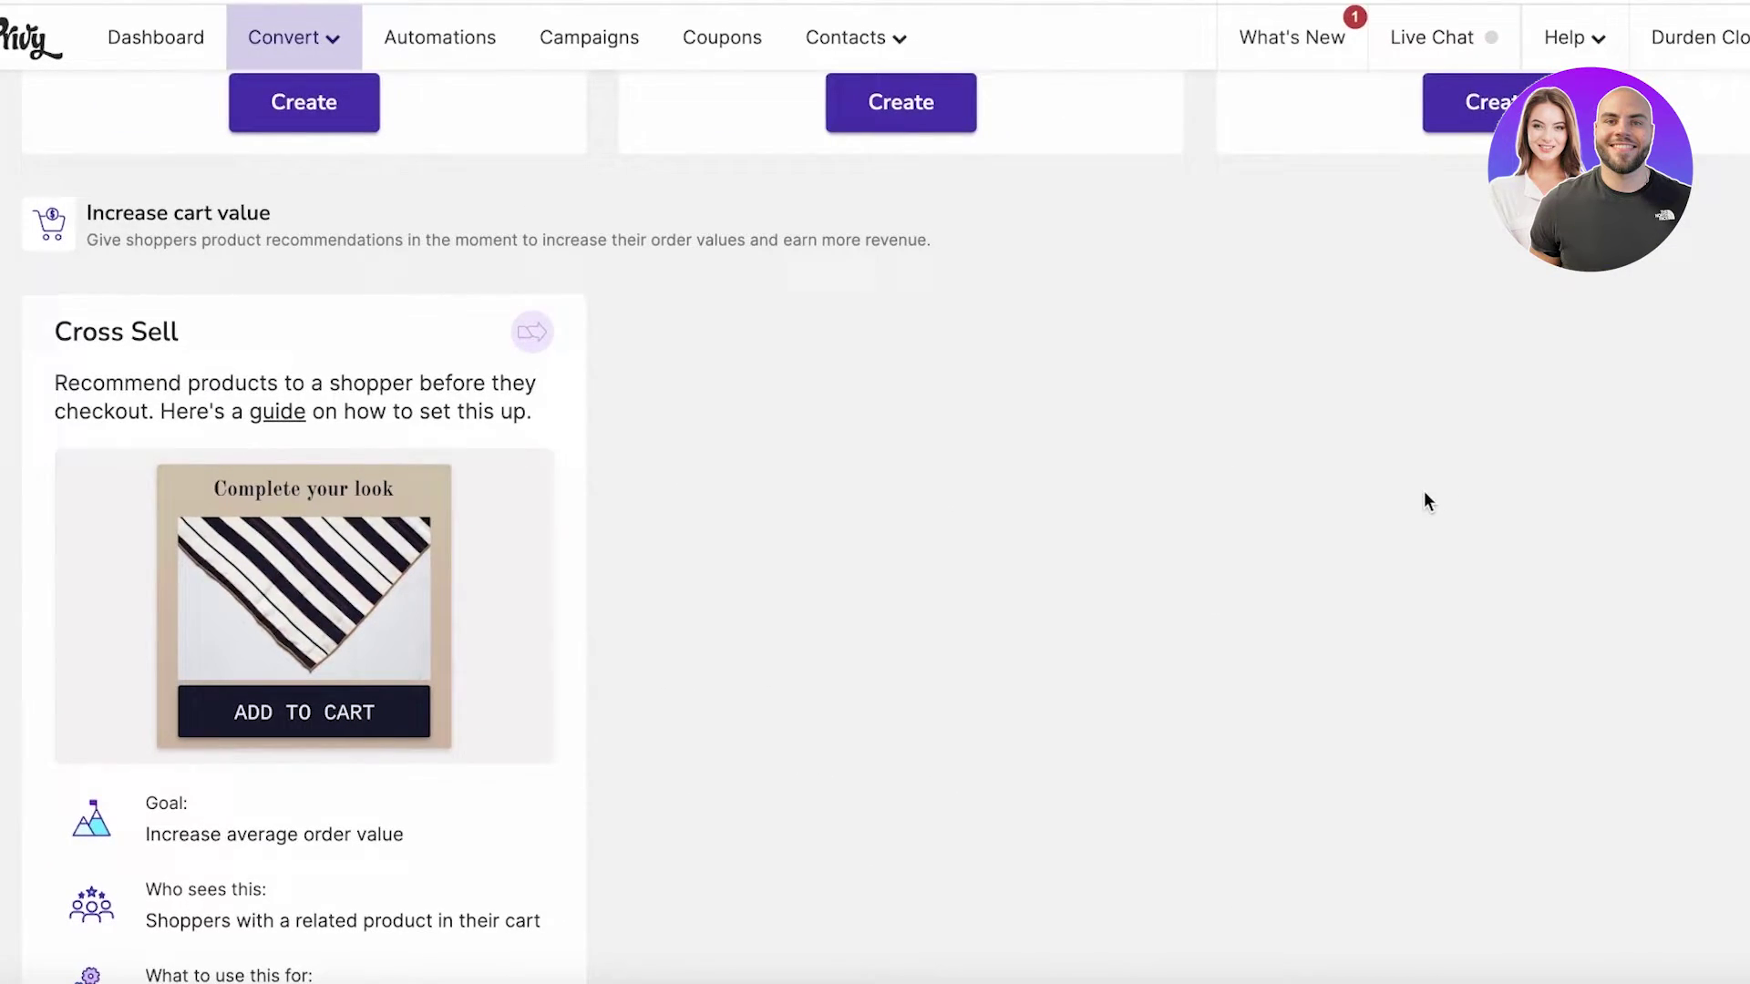
scroll(1424, 491, down, 1)
scroll(1423, 490, up, 8)
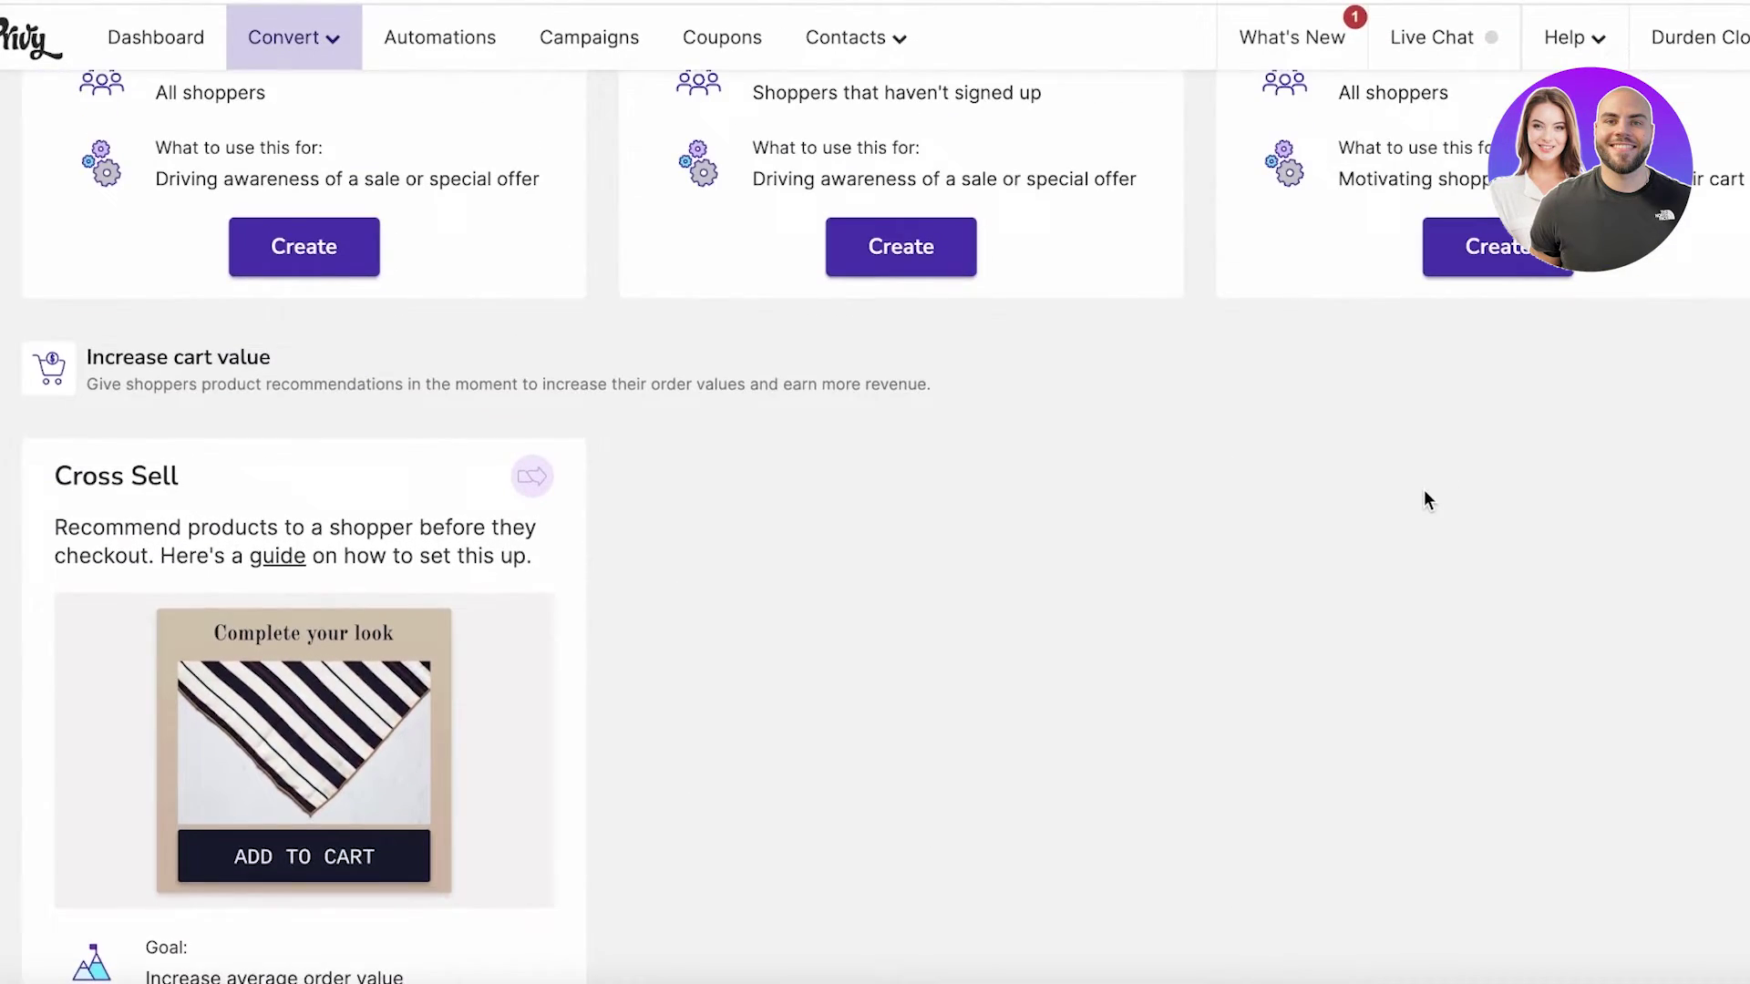
scroll(740, 430, up, 1)
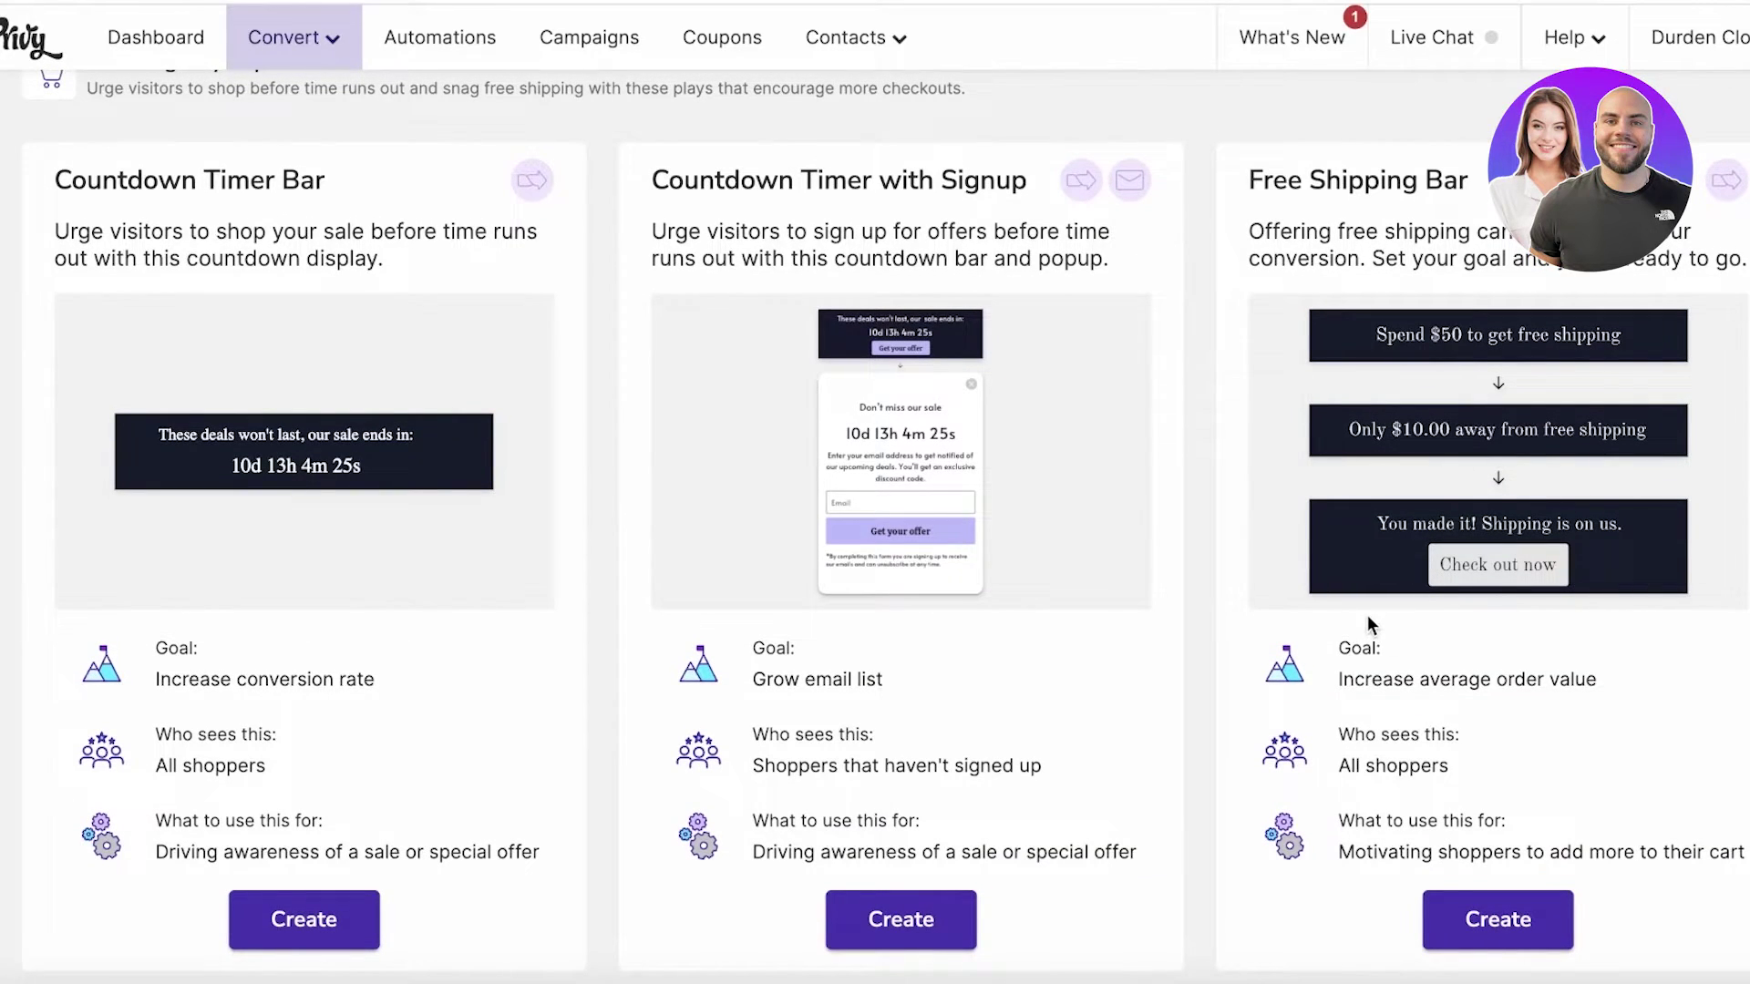
scroll(1324, 411, up, 3)
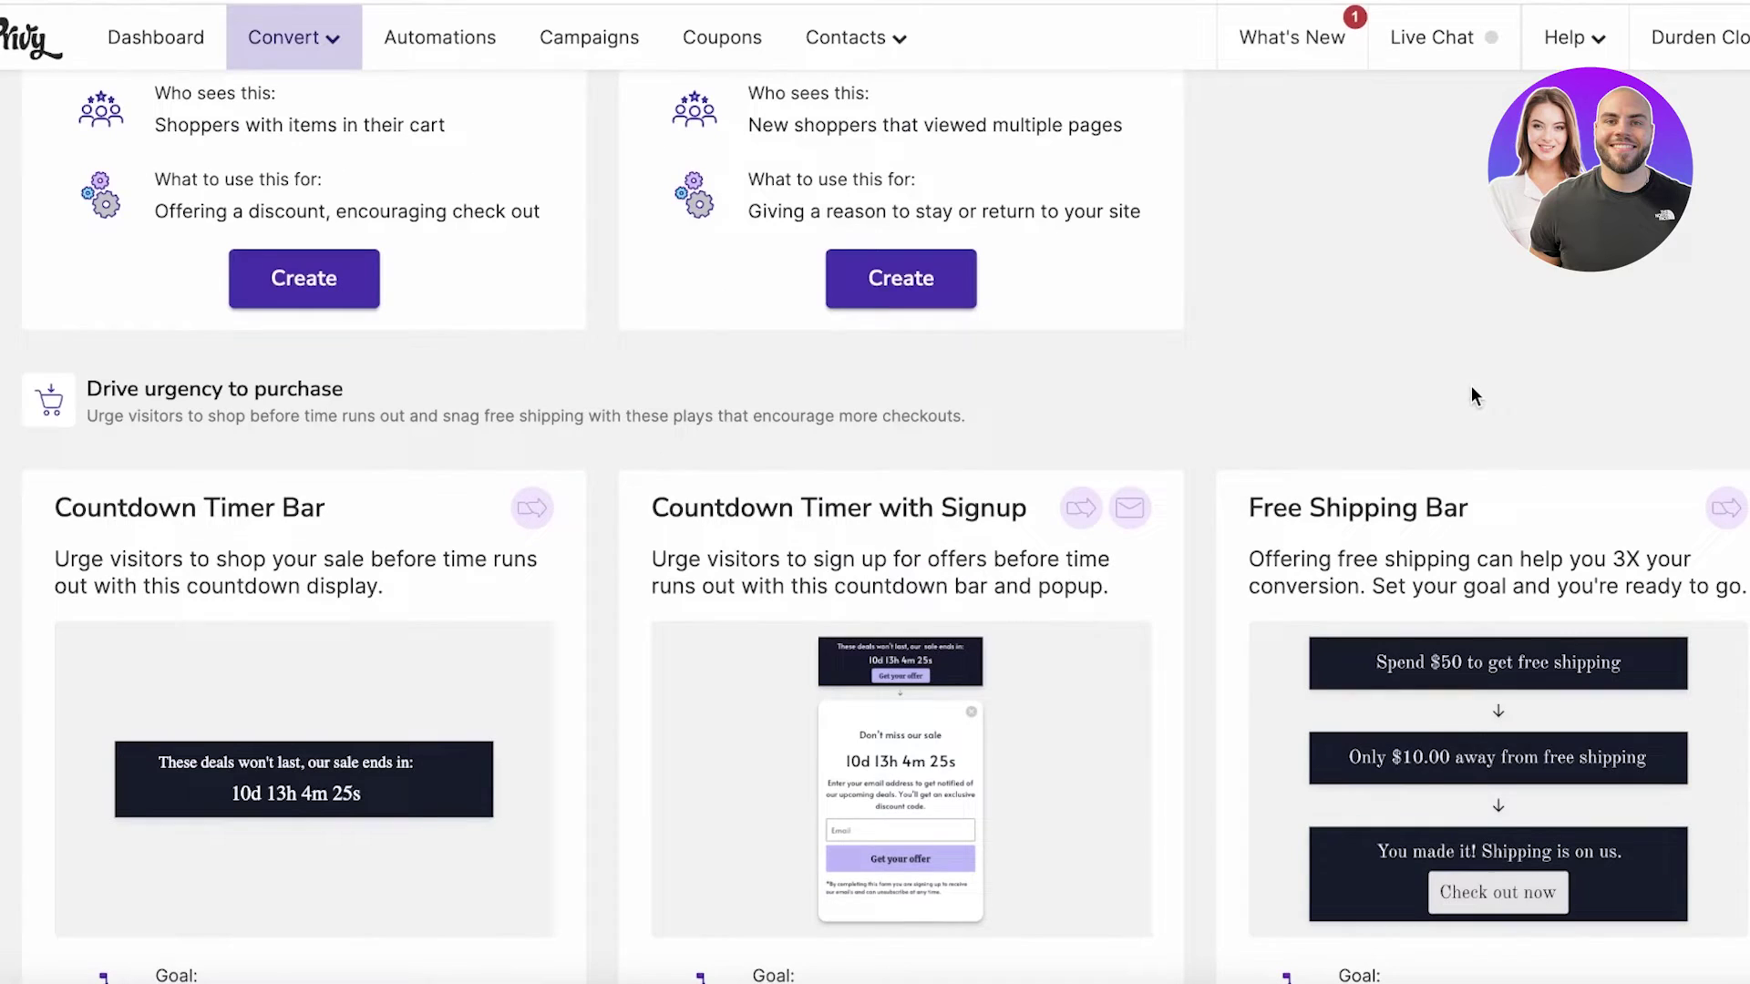
scroll(1471, 390, up, 3)
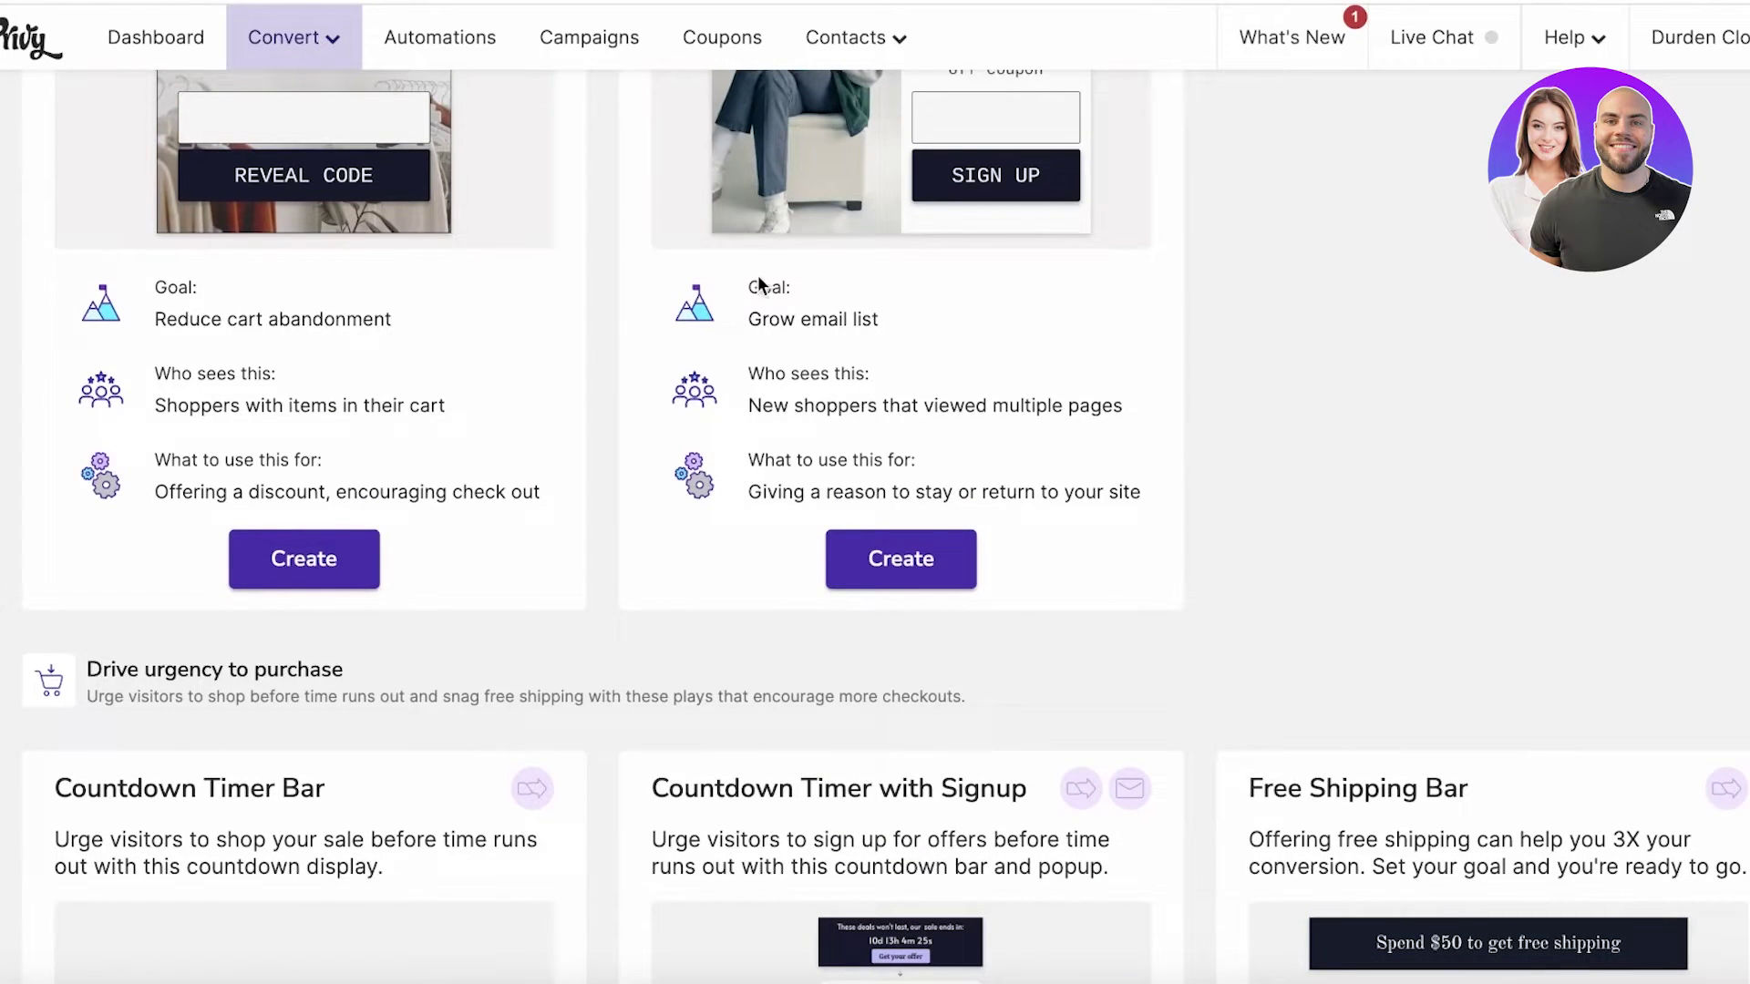
scroll(759, 283, up, 1)
scroll(514, 319, up, 8)
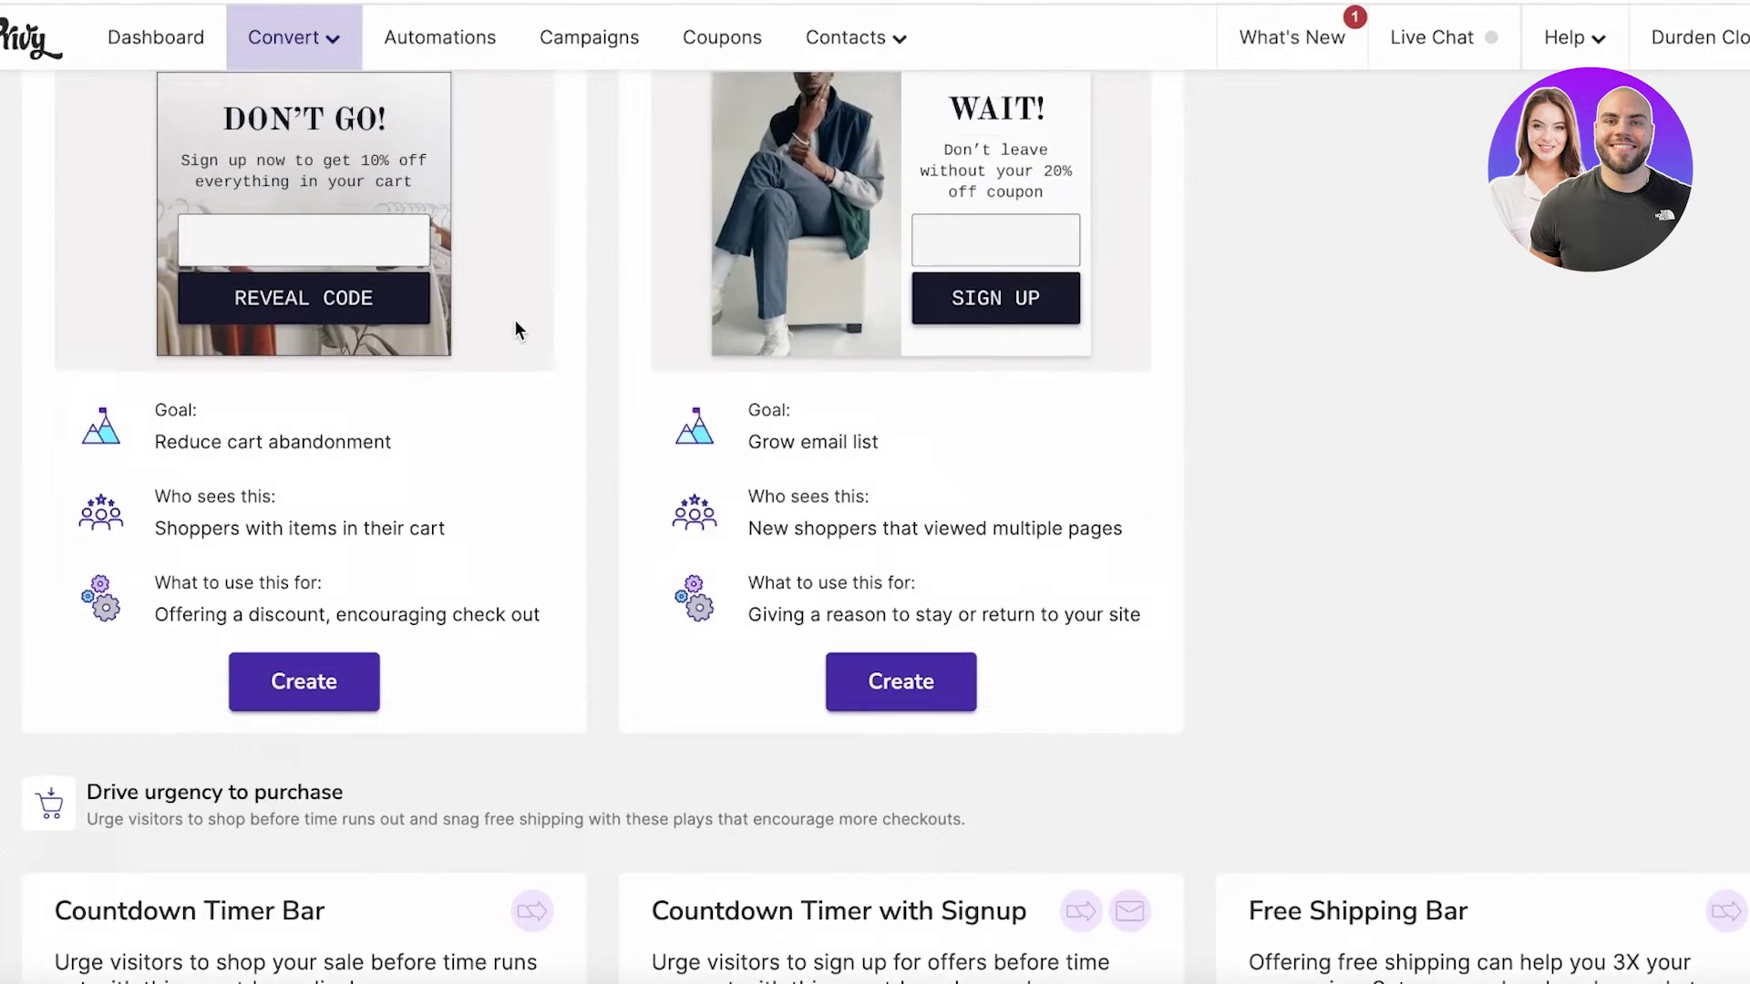
From All Displays, start the first popup and activate a 10% off sign-up coupon instead of Free Shipping
click(310, 42)
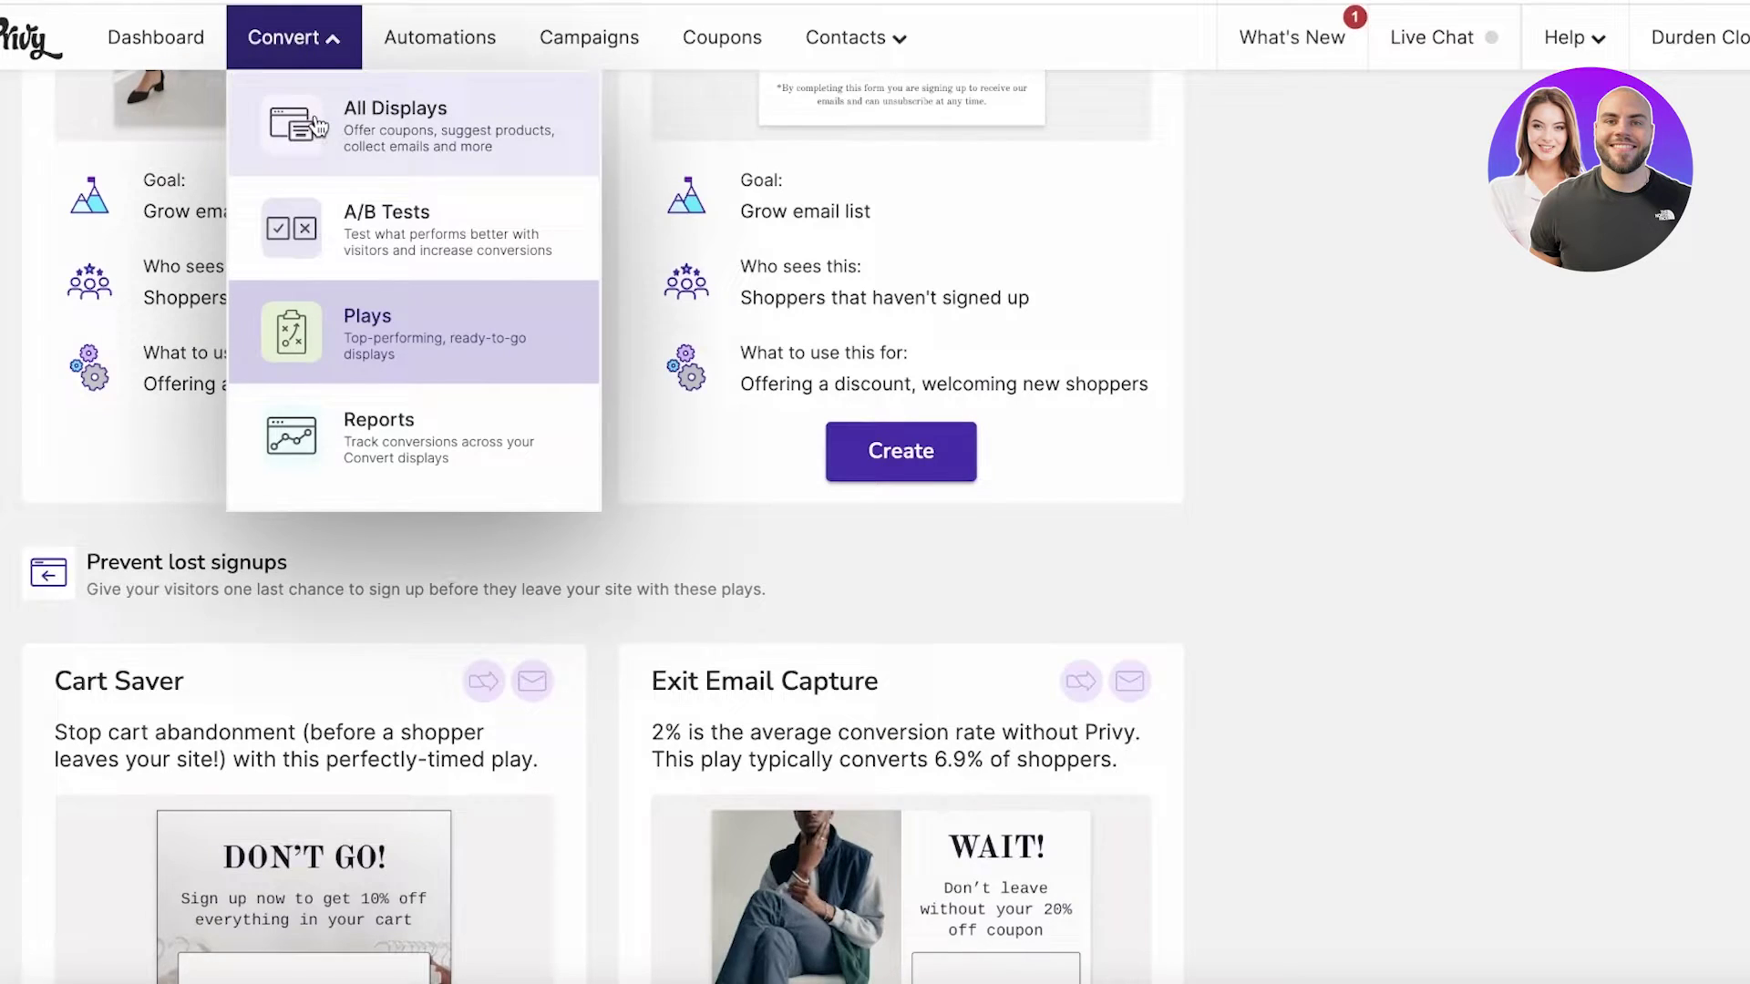
click(316, 124)
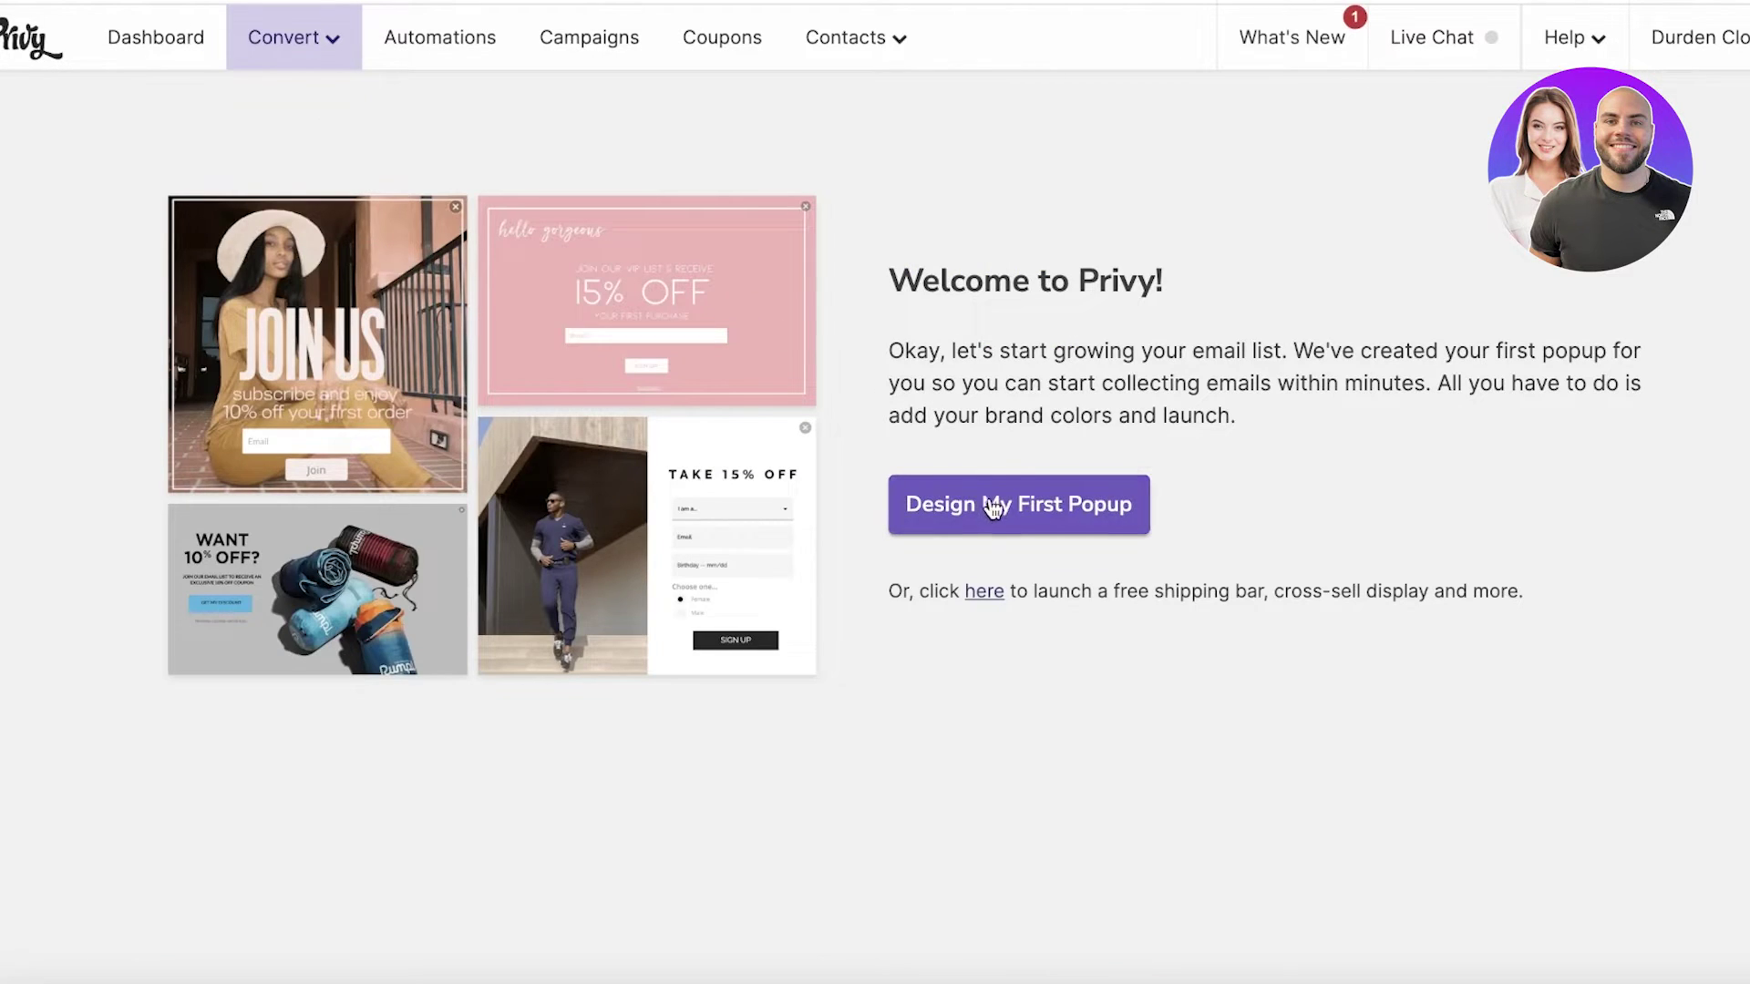
click(995, 507)
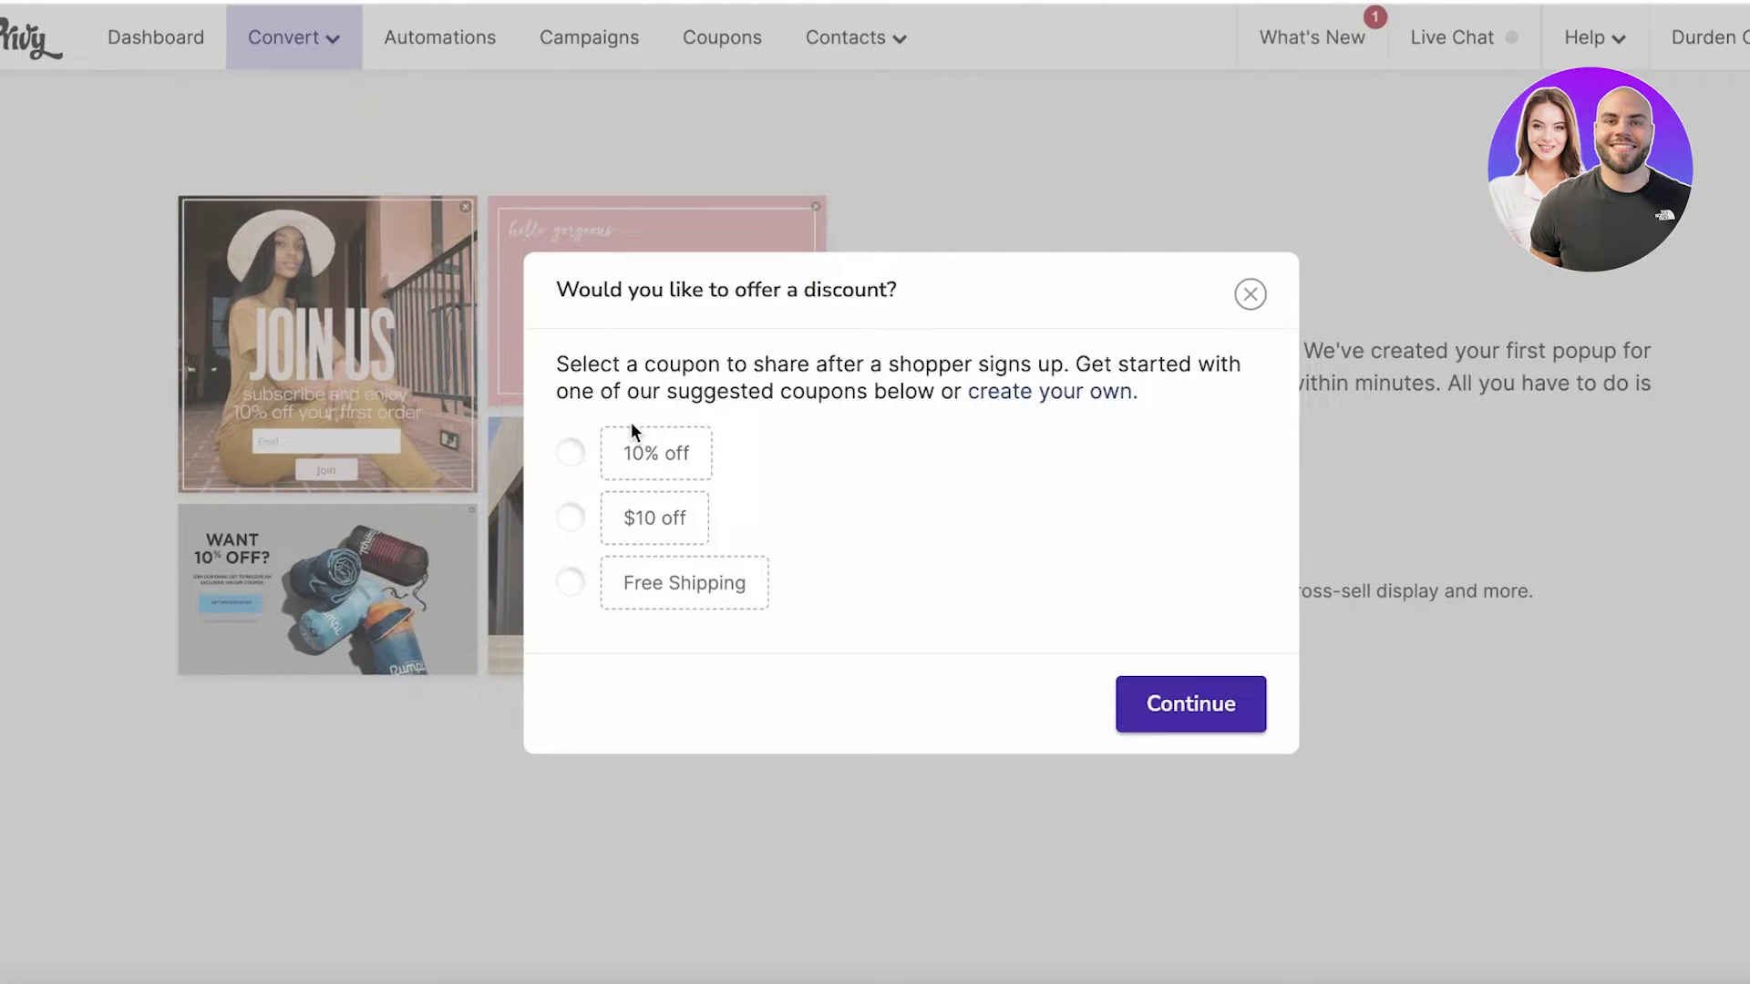
click(571, 583)
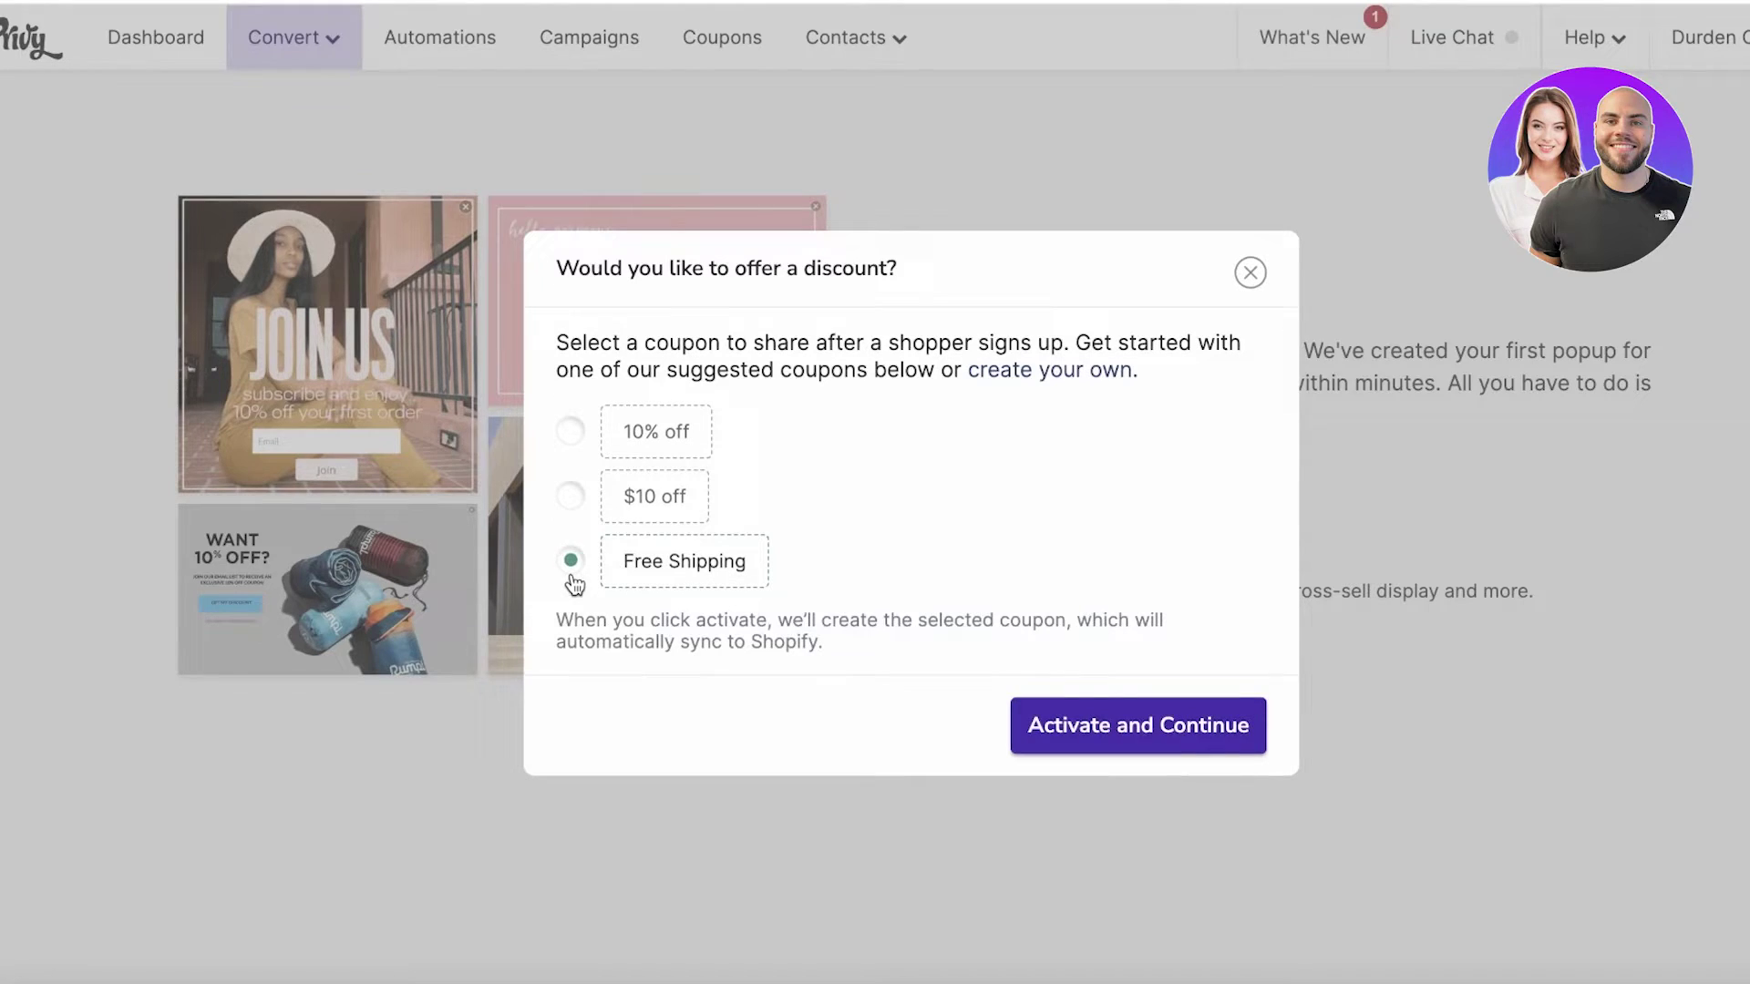
click(596, 445)
click(1106, 738)
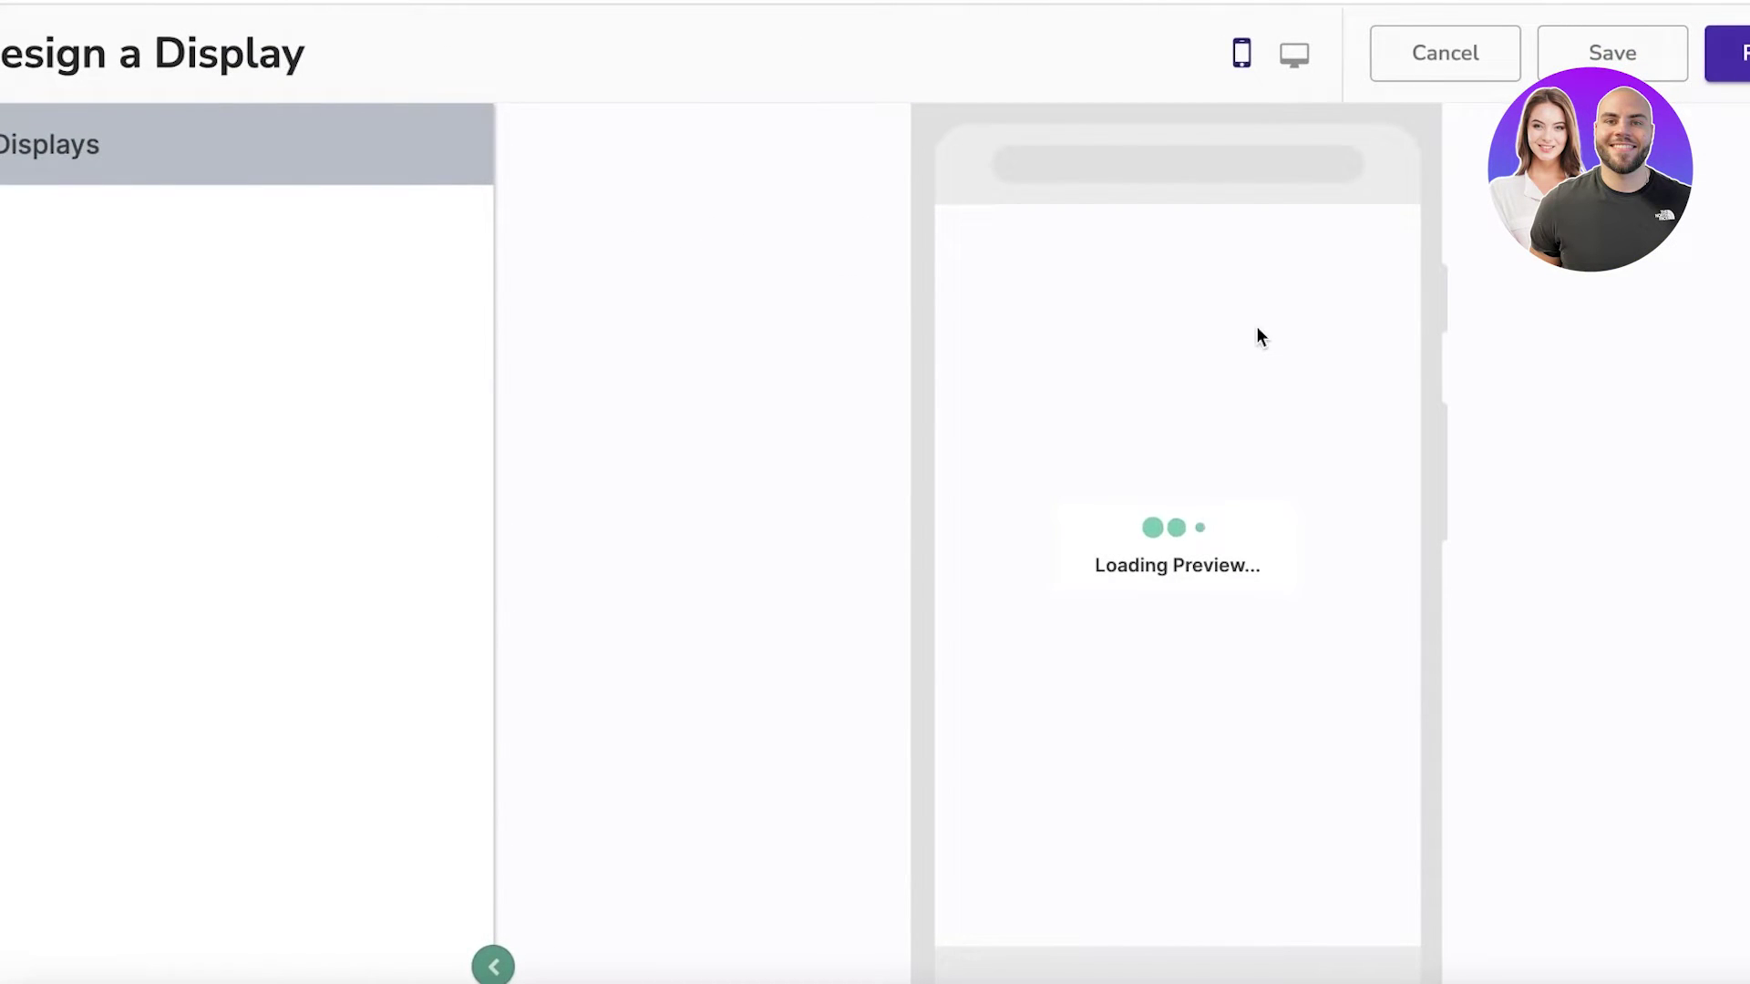
Preview the popup on desktop and inspect its product image element
click(1321, 56)
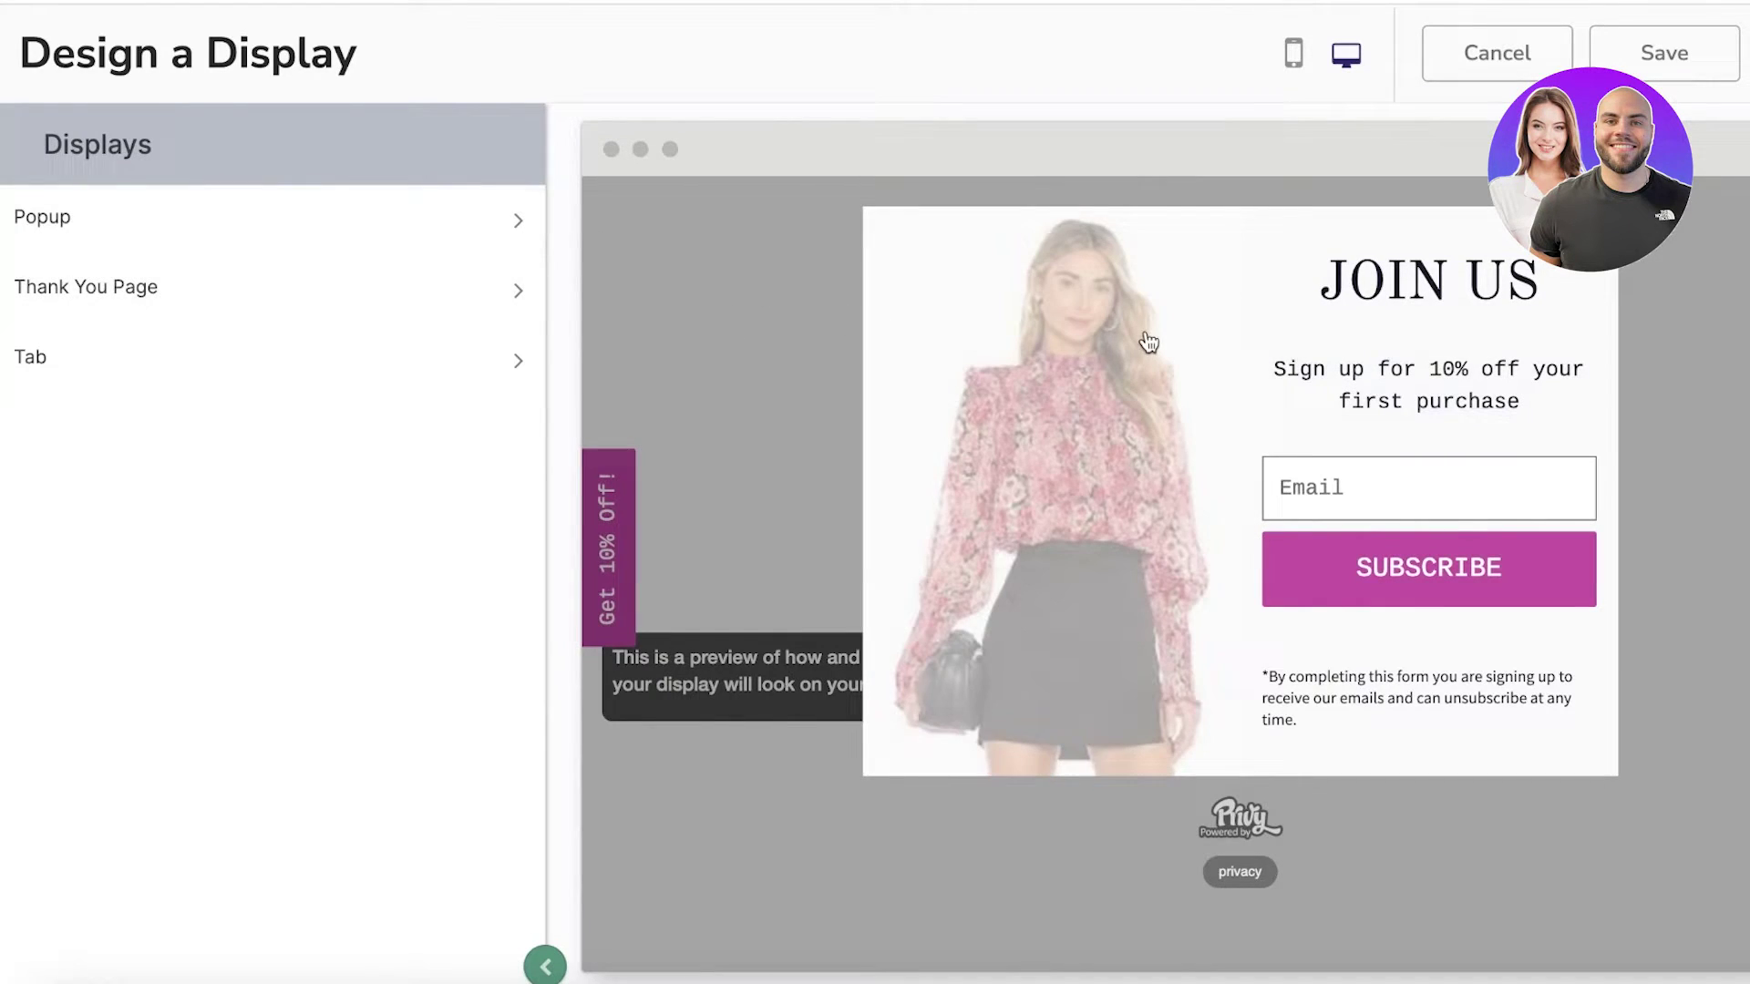
click(297, 224)
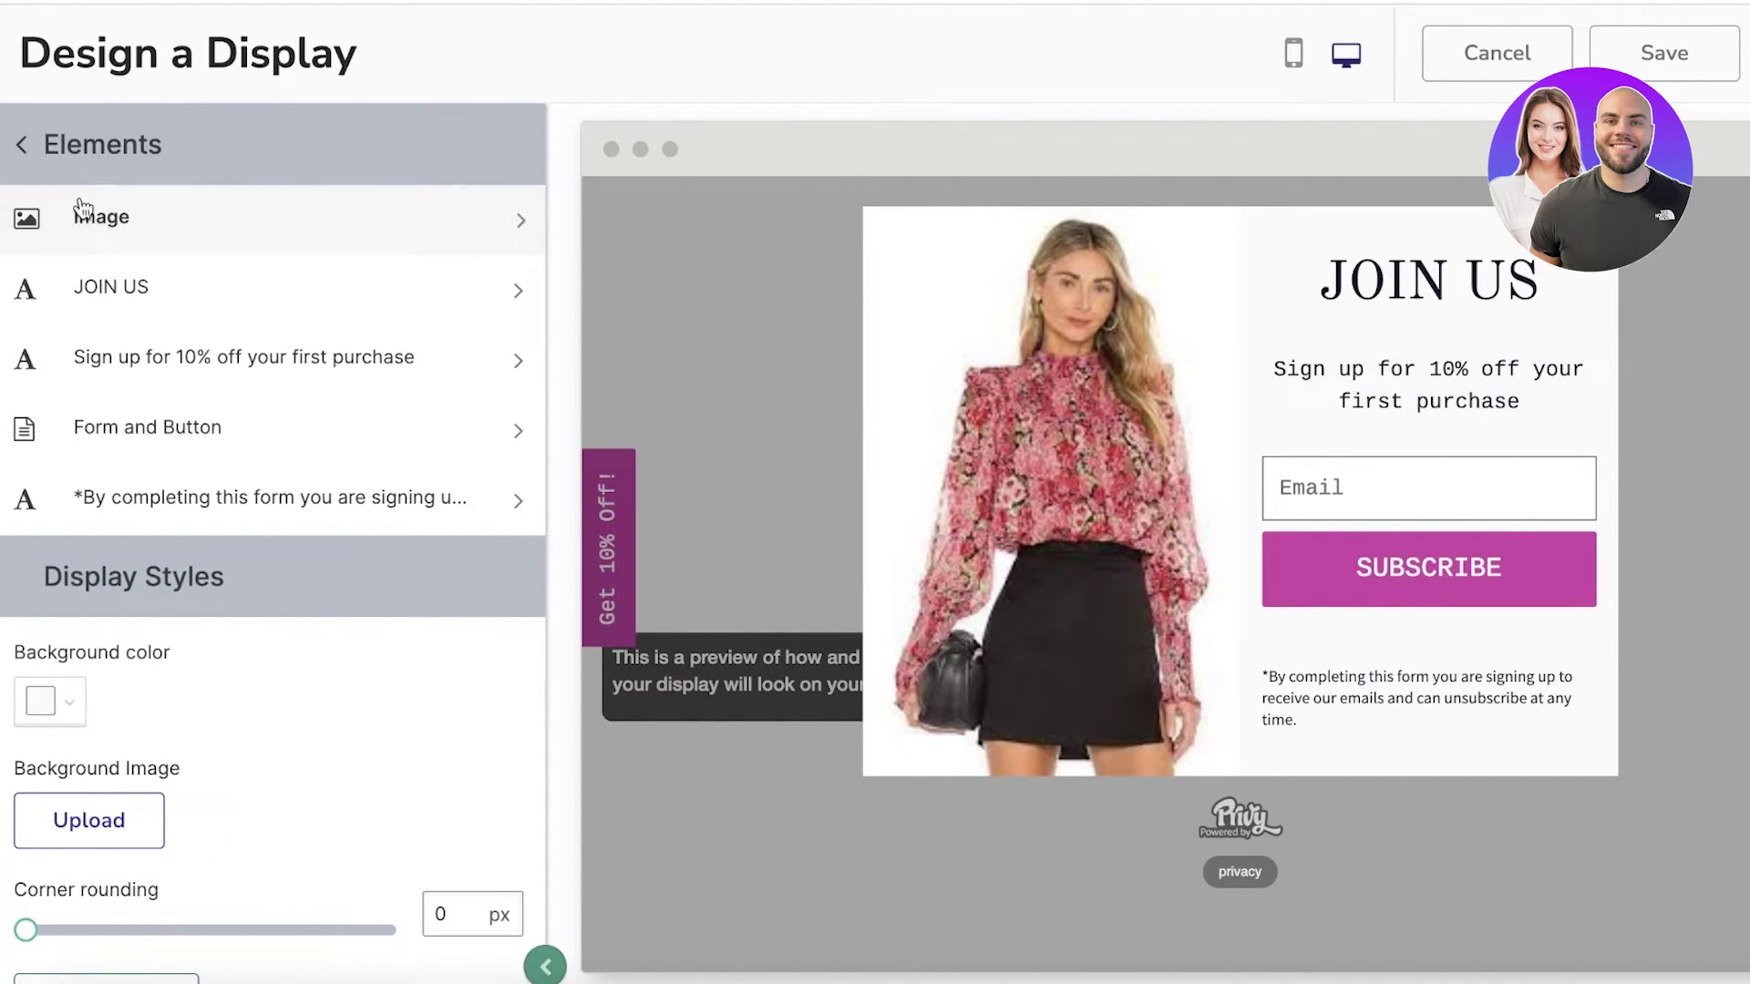
click(292, 215)
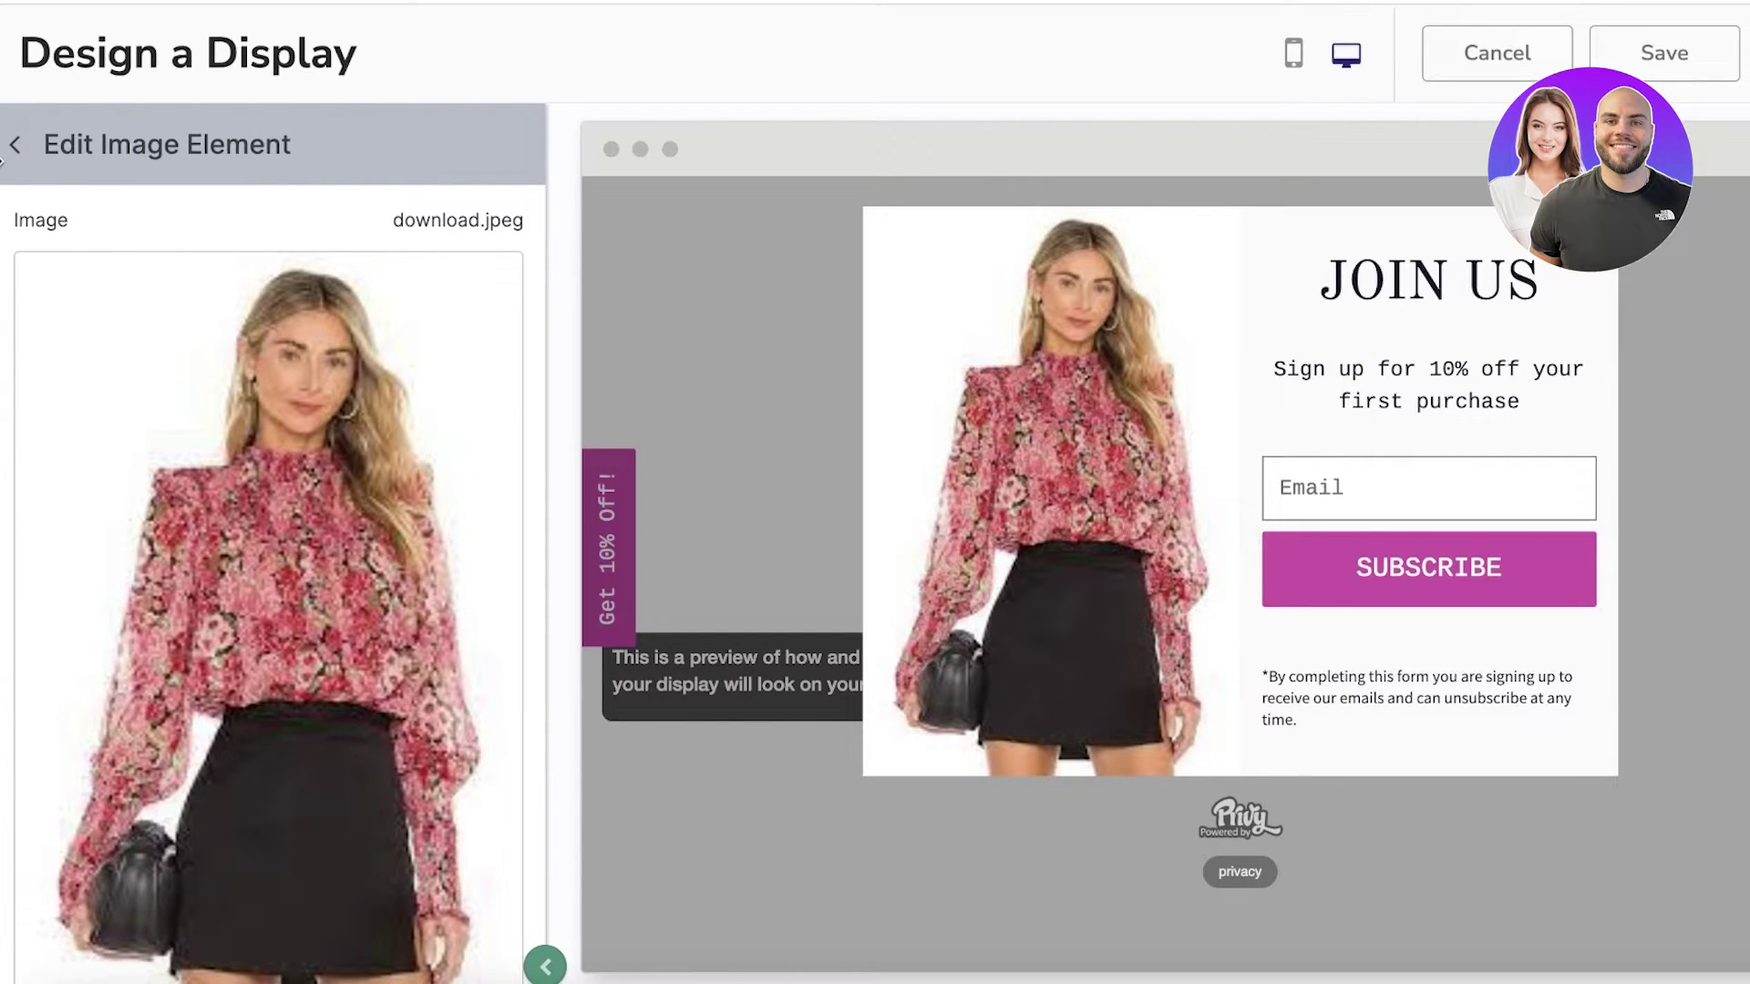
click(4, 147)
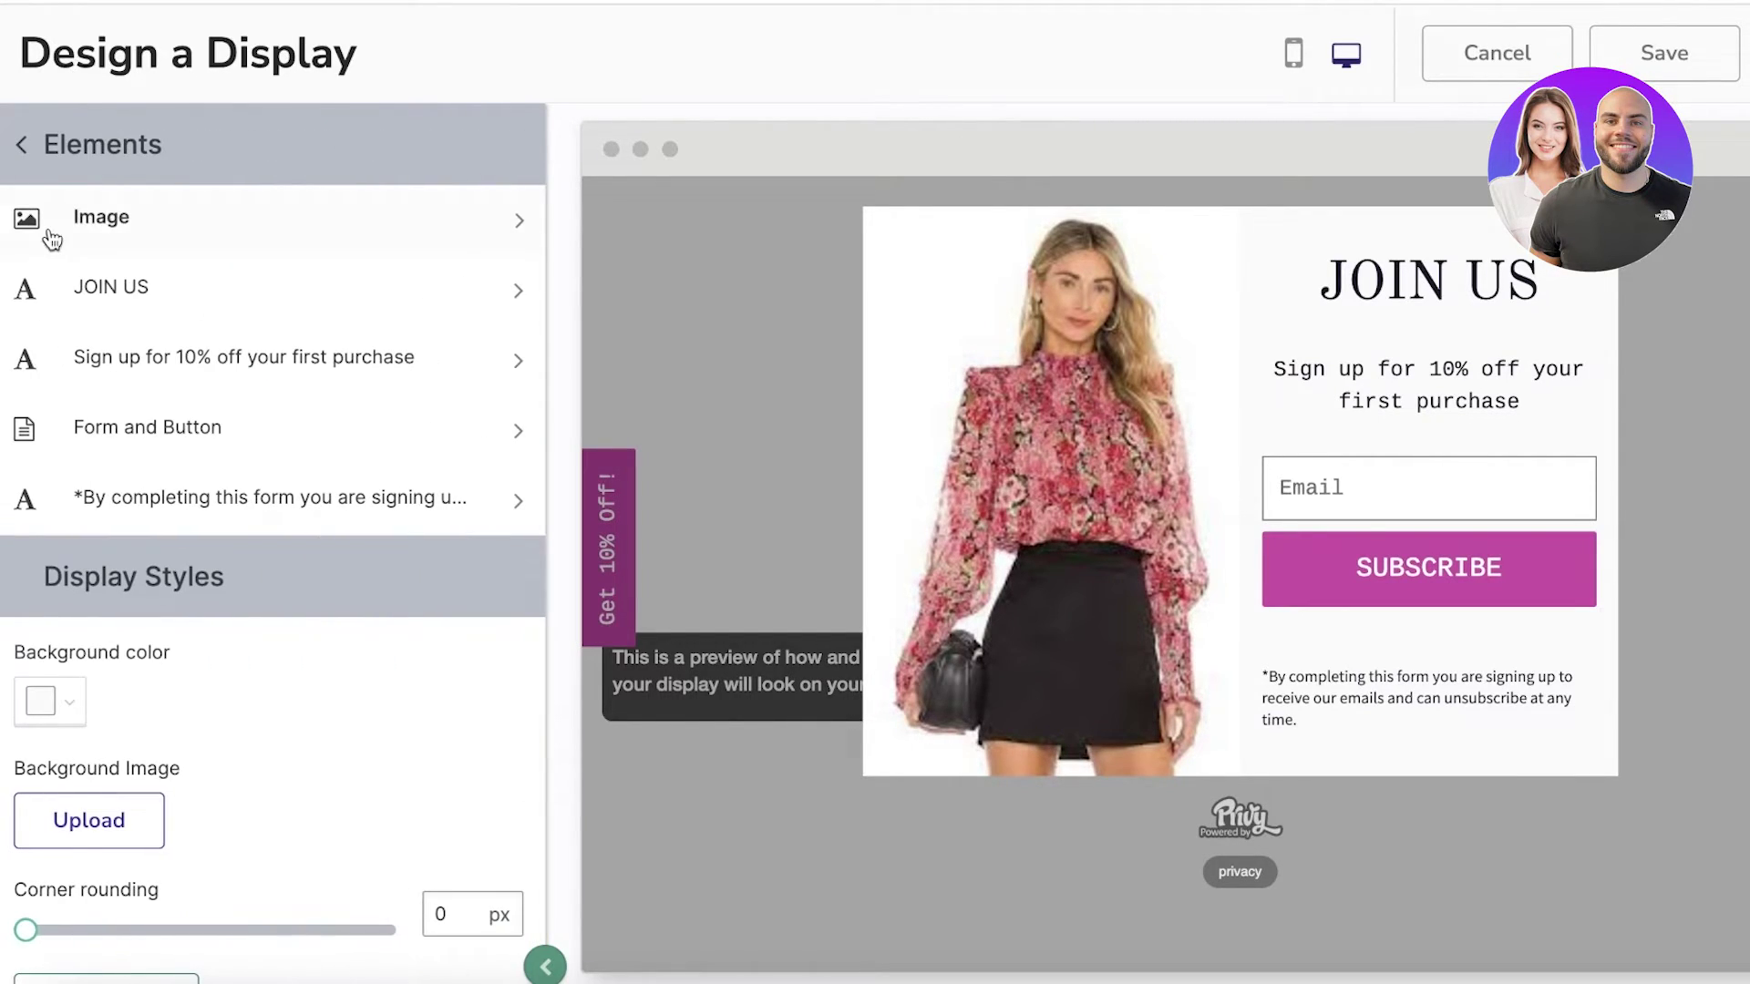
Centre-align the 'Sign up for 10% off your first purchase' text and return to Elements
click(233, 375)
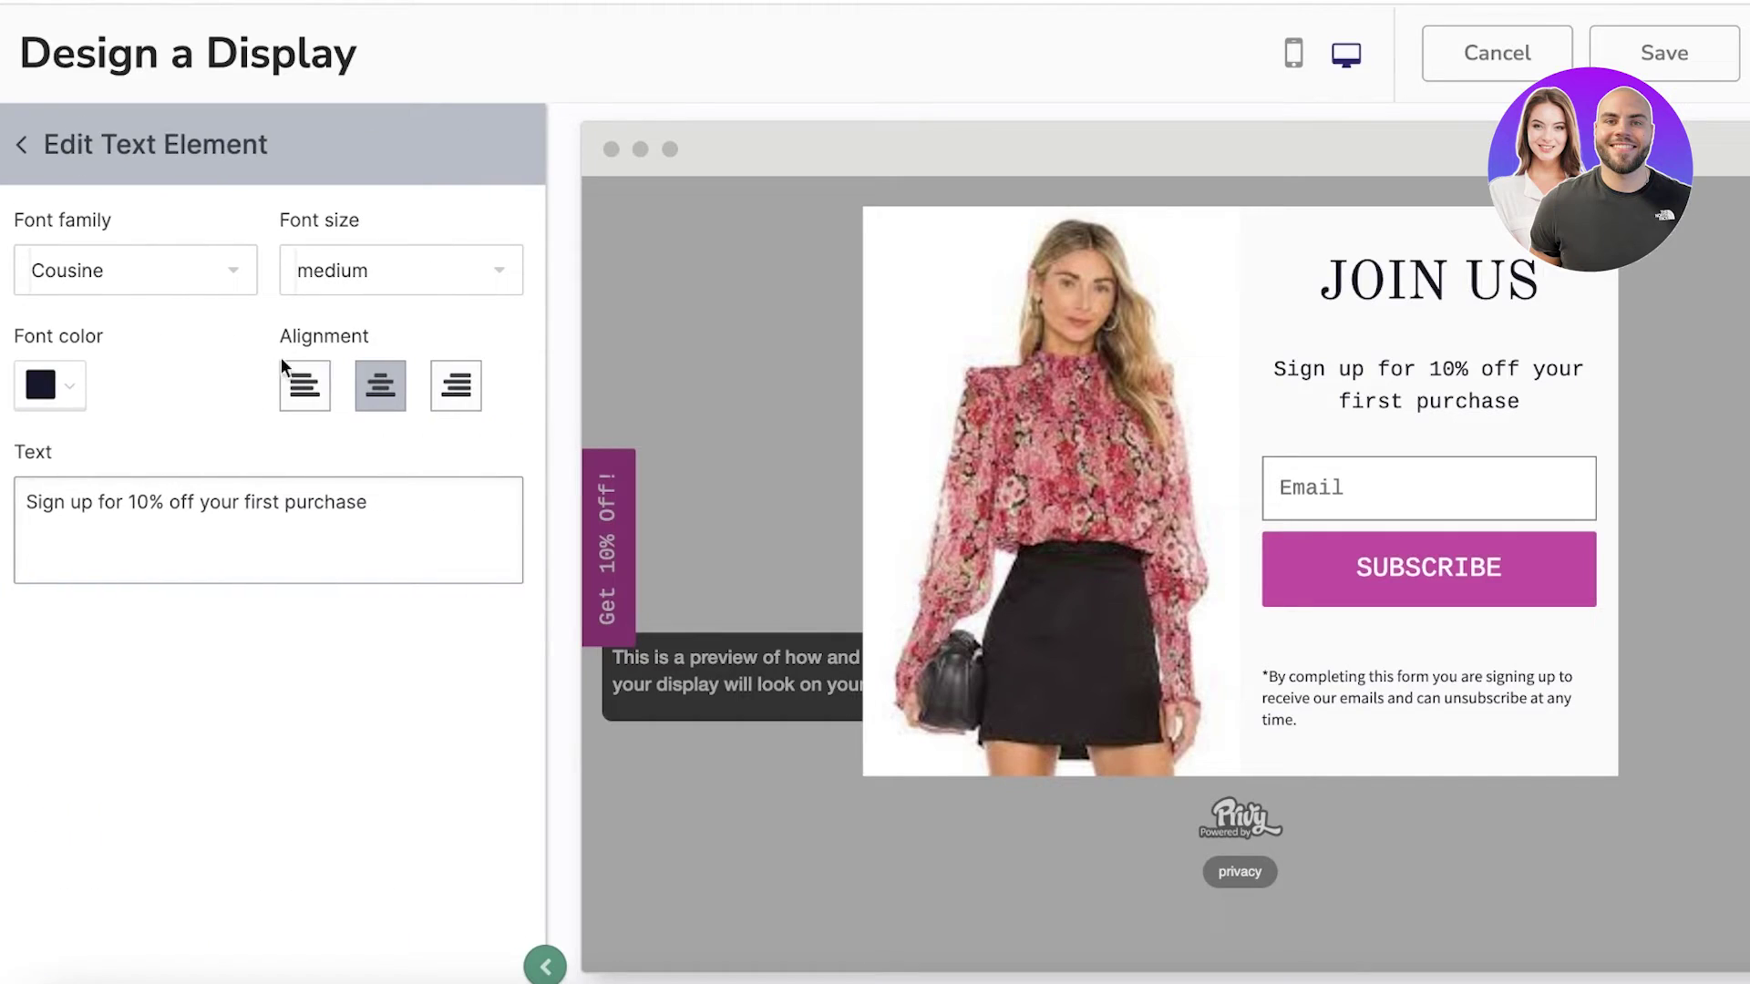
click(146, 285)
click(144, 289)
click(449, 391)
click(308, 388)
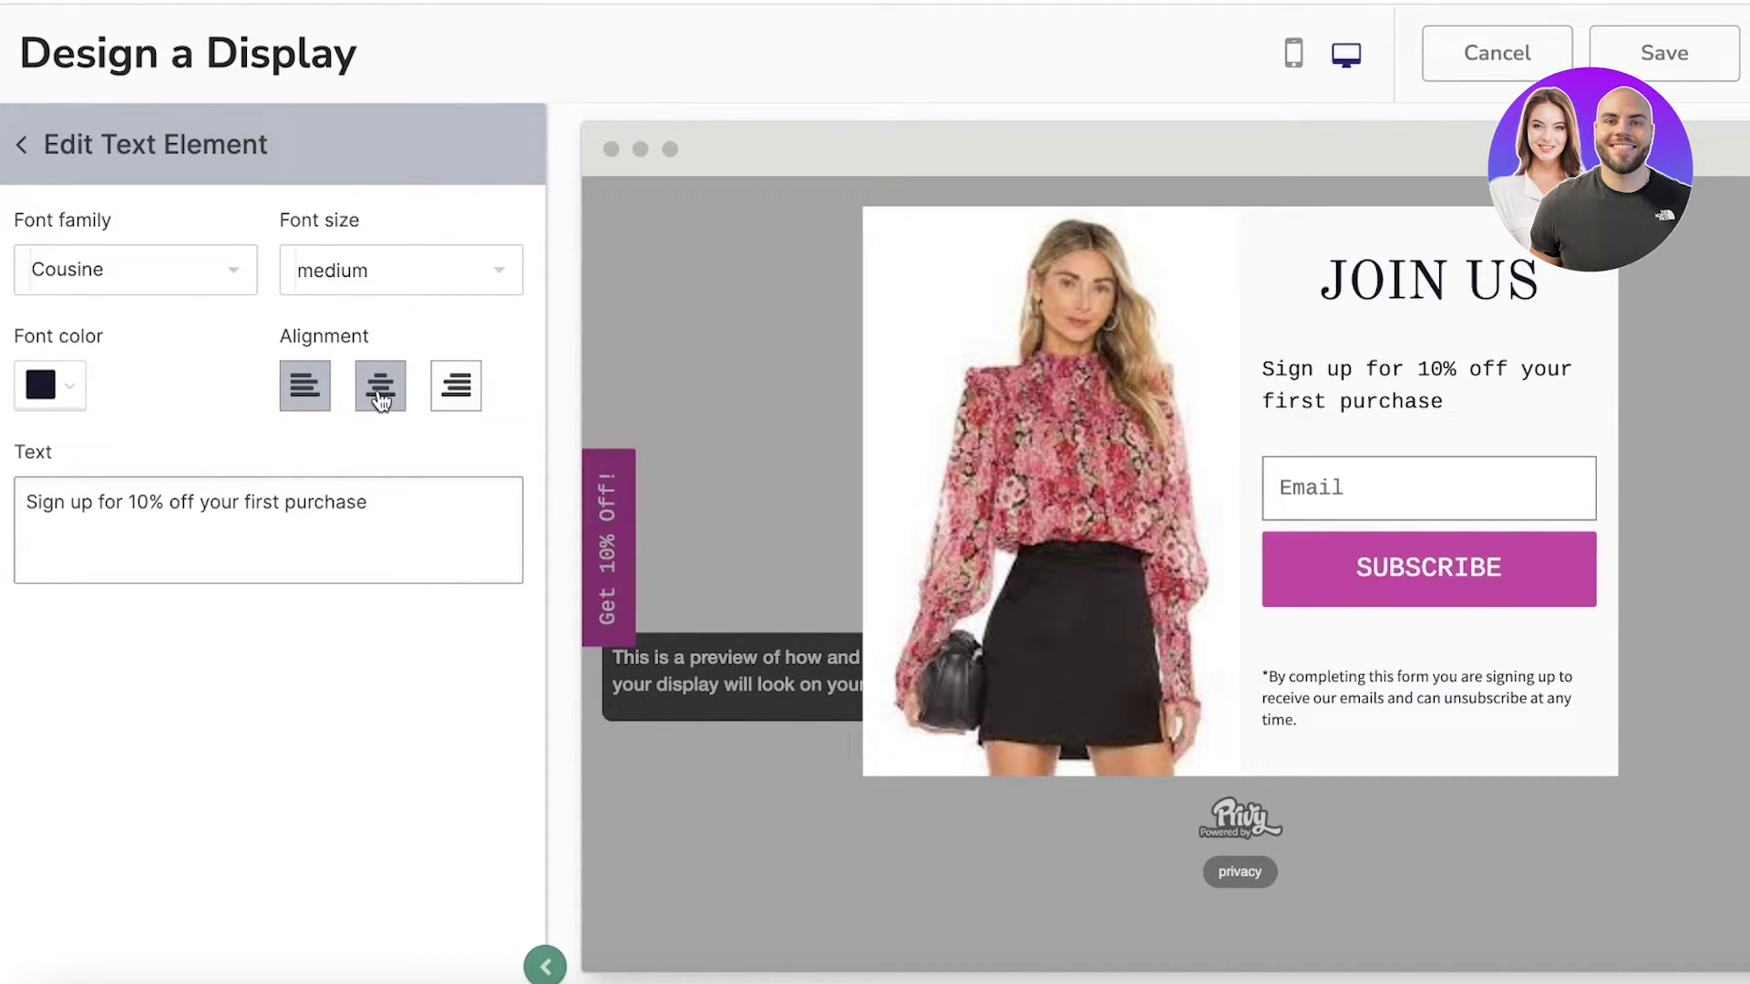
click(380, 399)
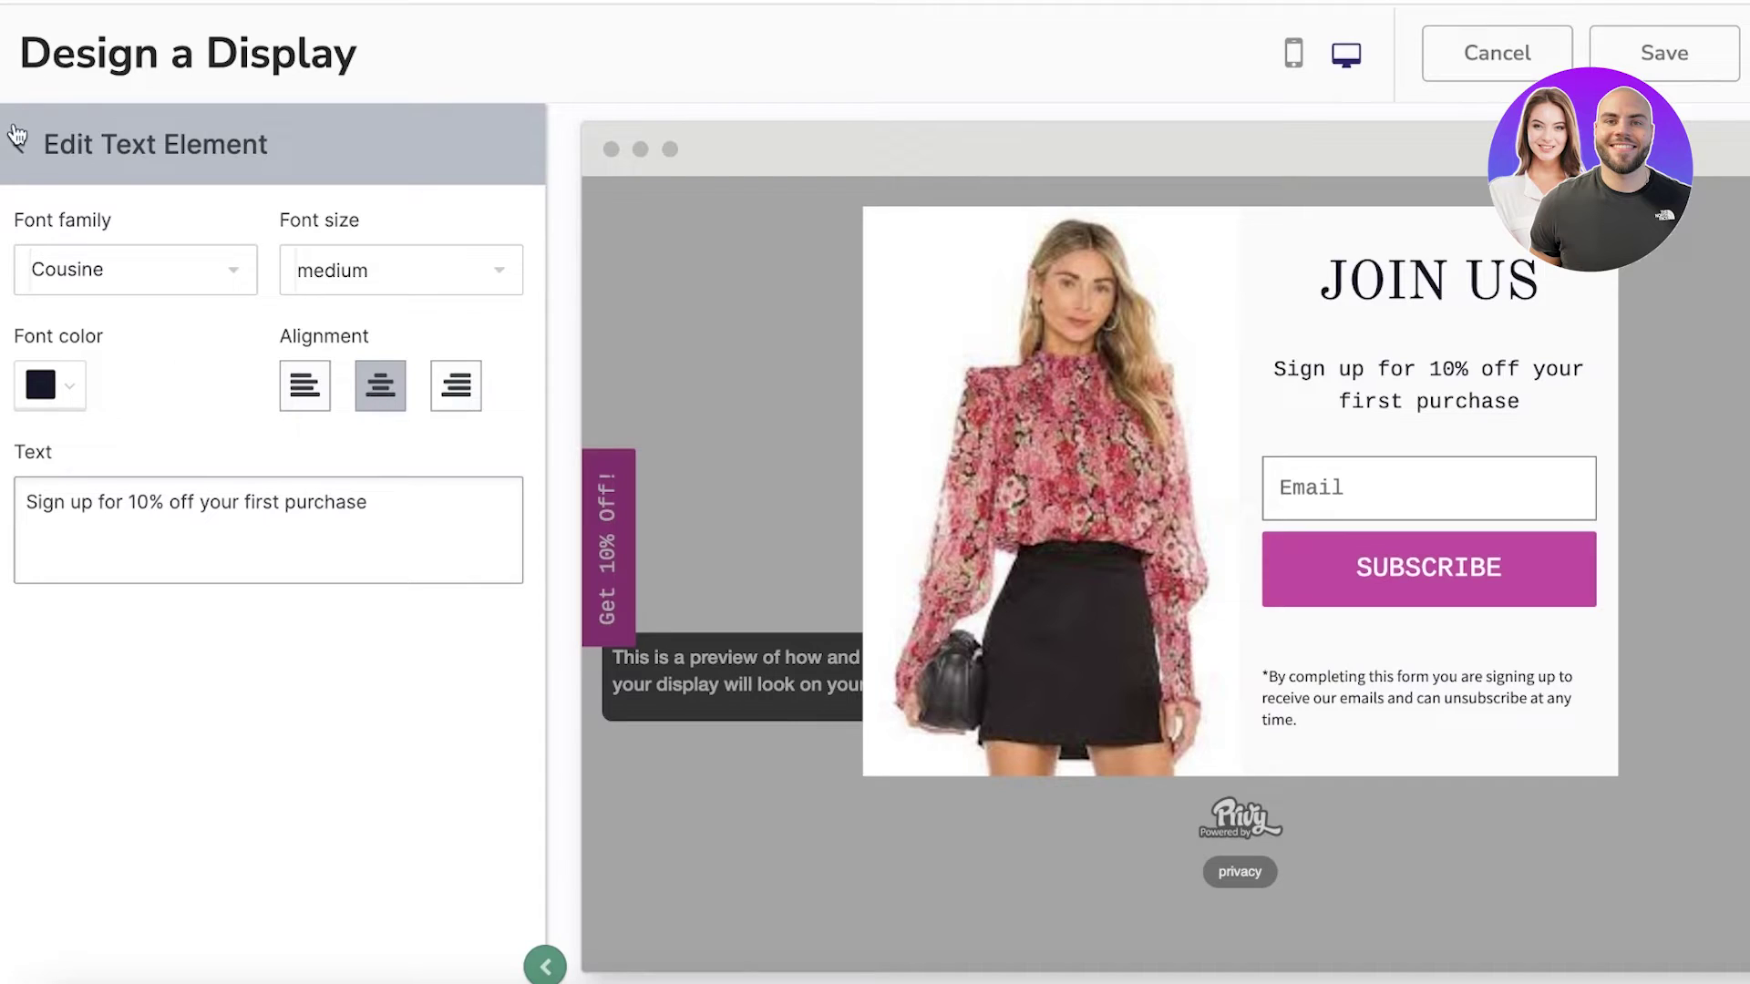
click(20, 144)
scroll(335, 572, down, 1)
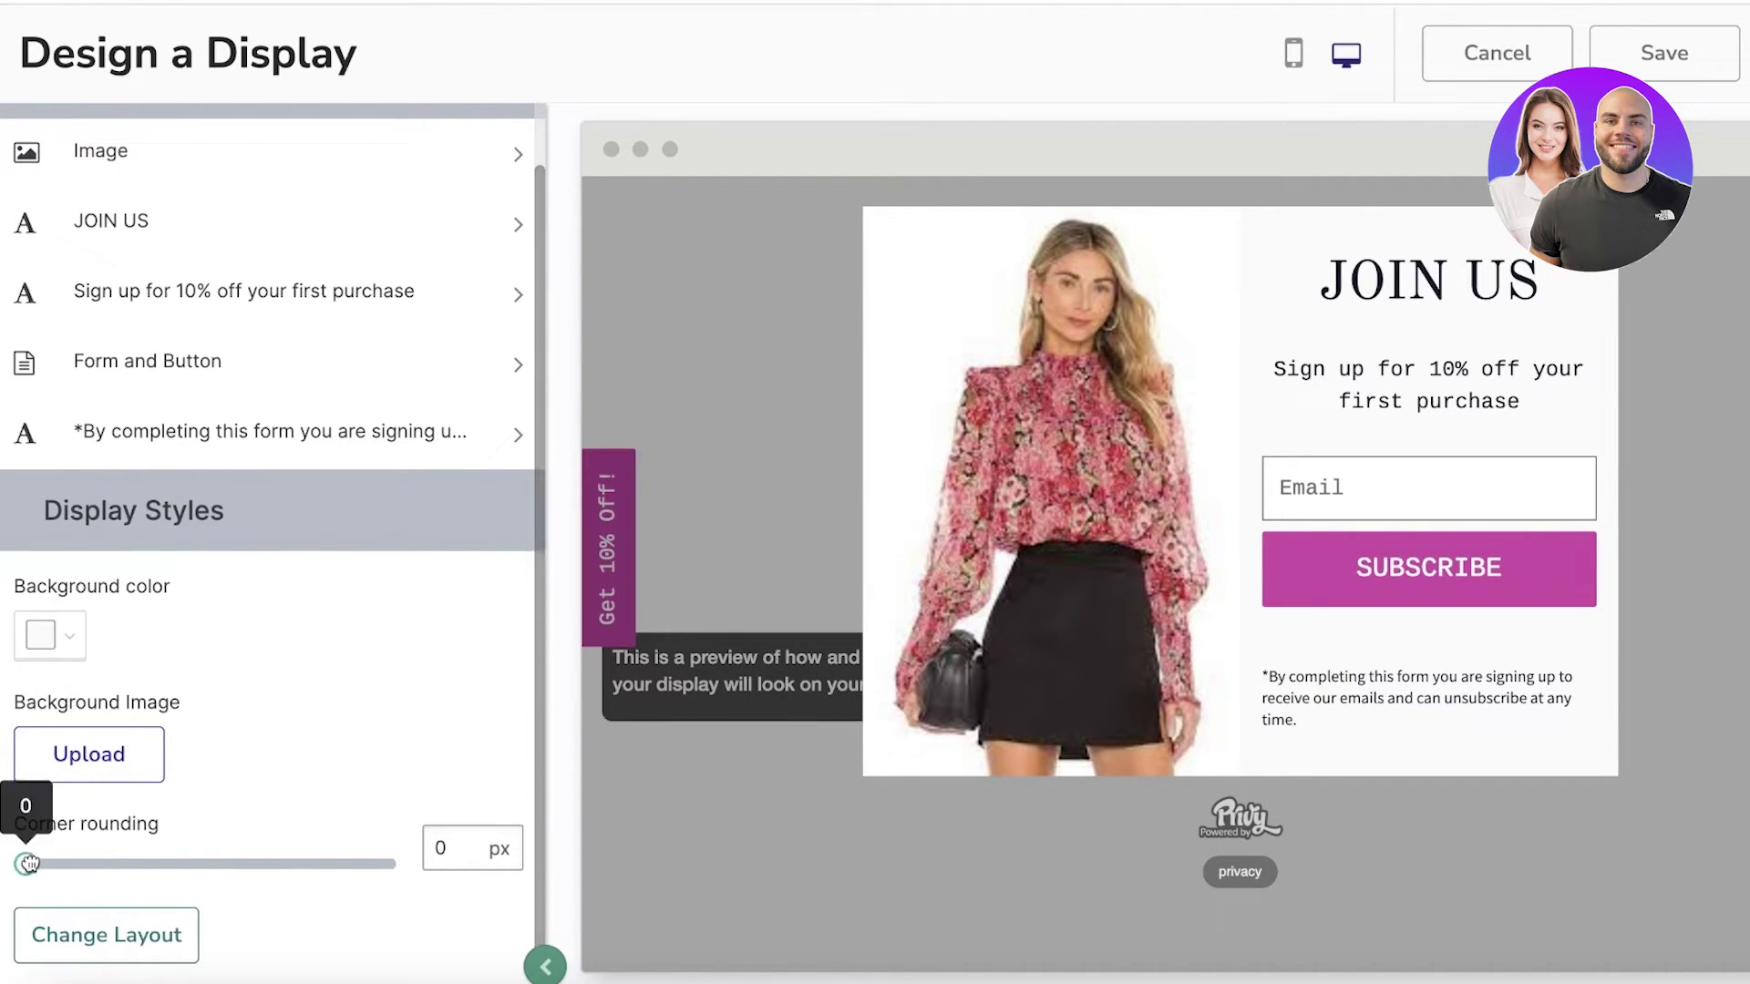
drag(26, 864, 27, 820)
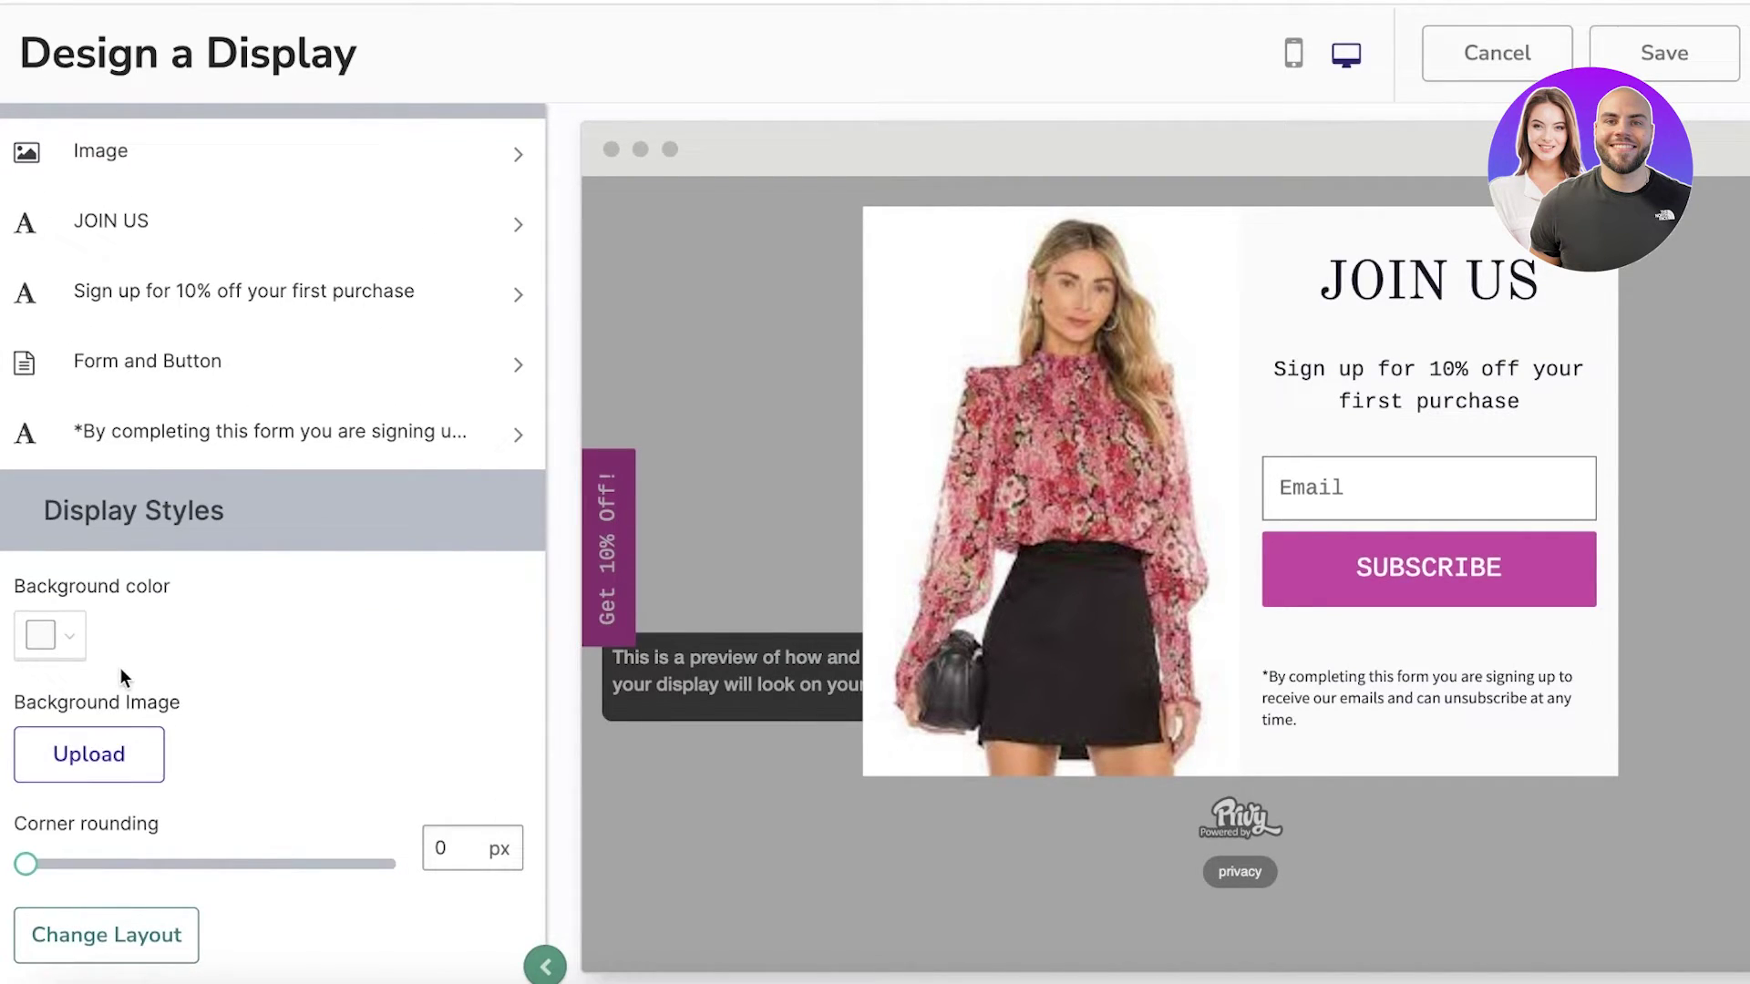
Set the pop-up's background colour to a pale pink shade
click(64, 638)
drag(101, 769, 7, 655)
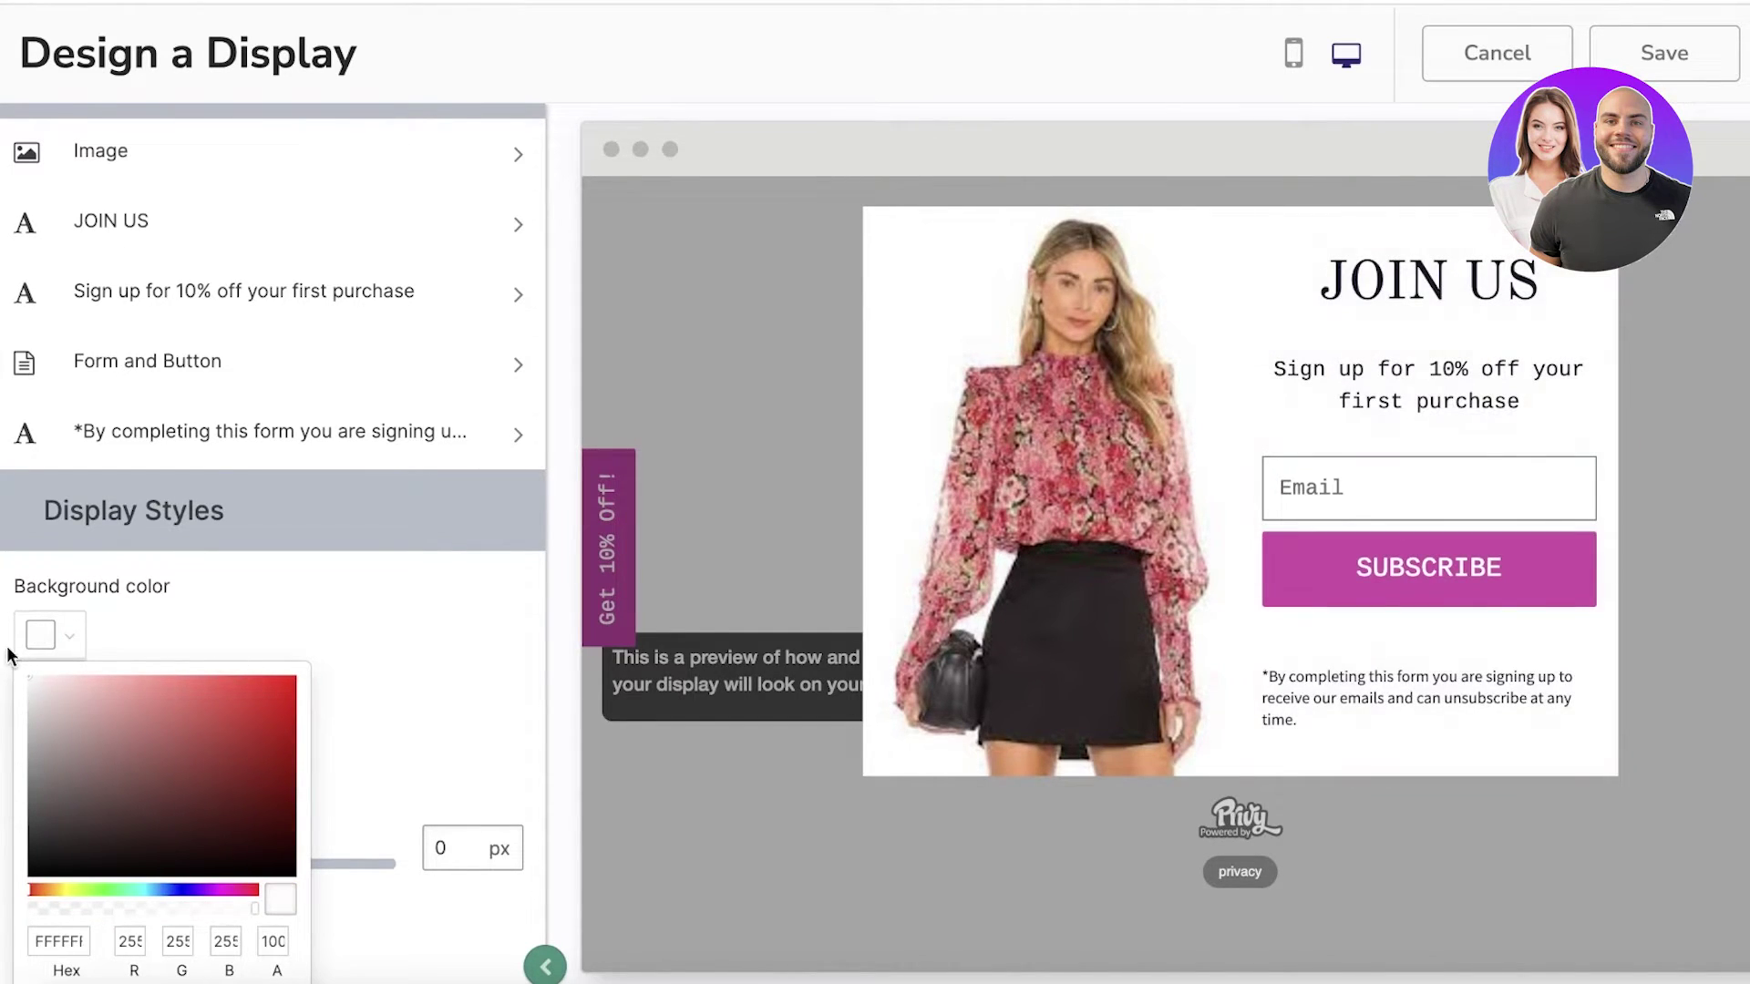
click(225, 890)
drag(45, 698, 40, 680)
click(354, 492)
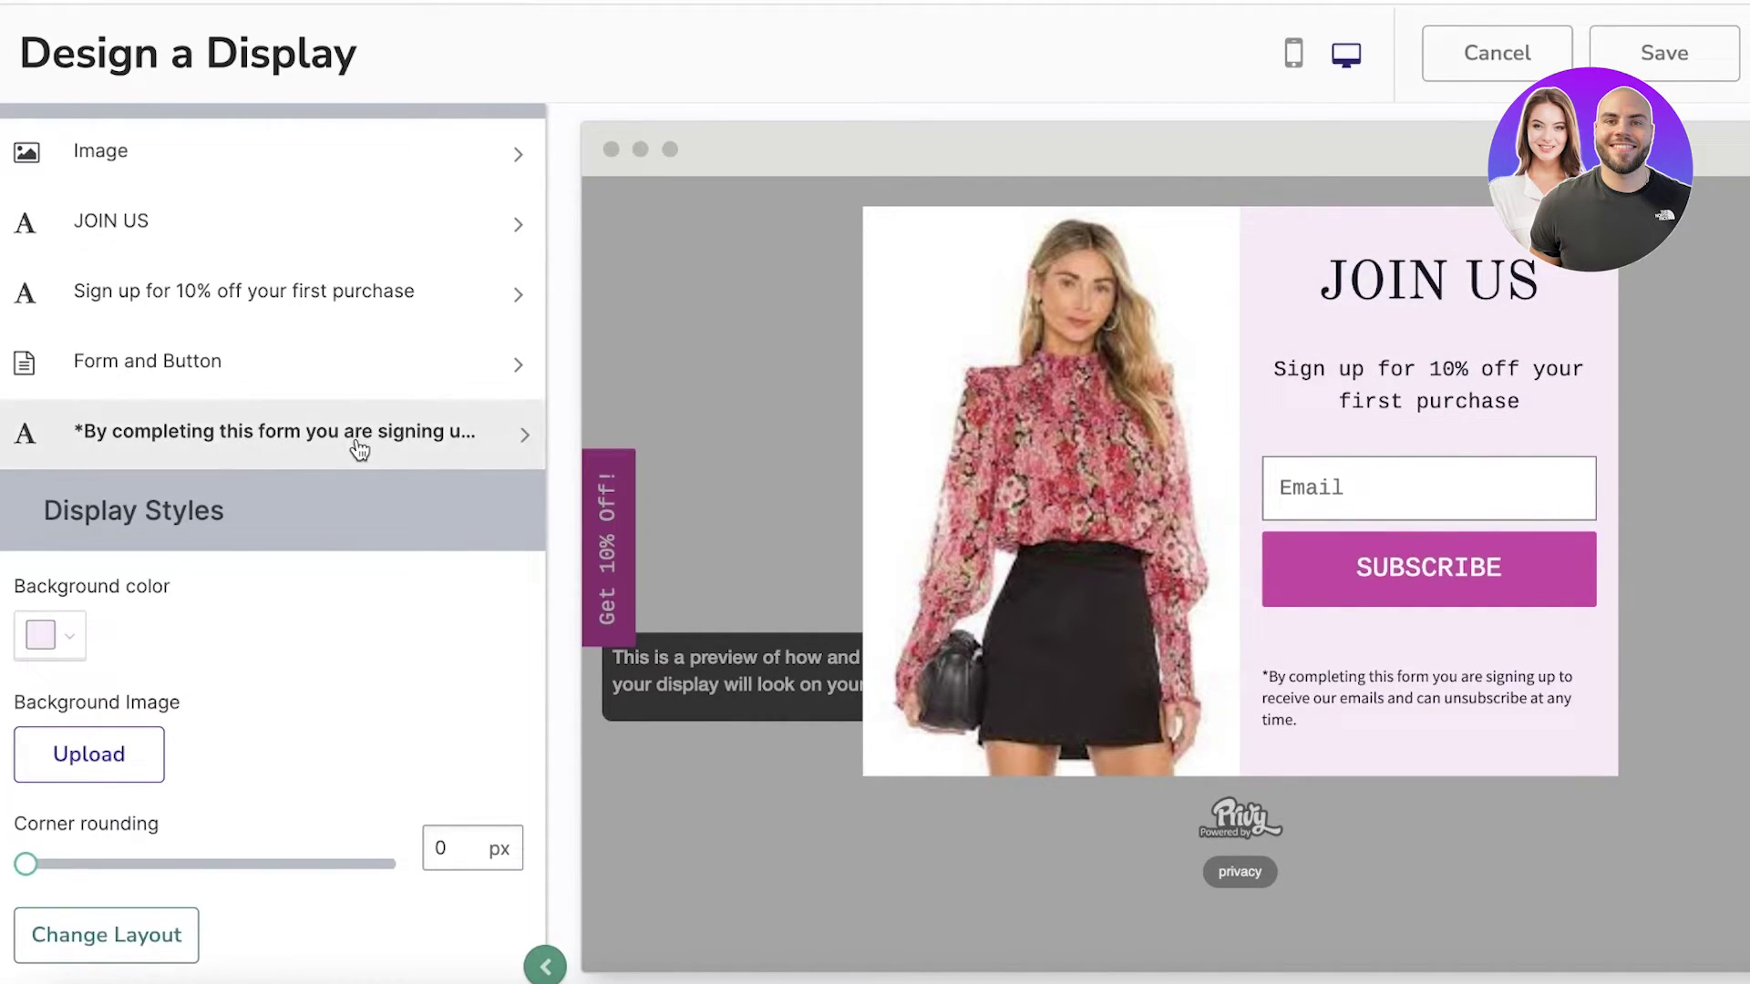
Delete the disclaimer text from the pop-up
click(359, 446)
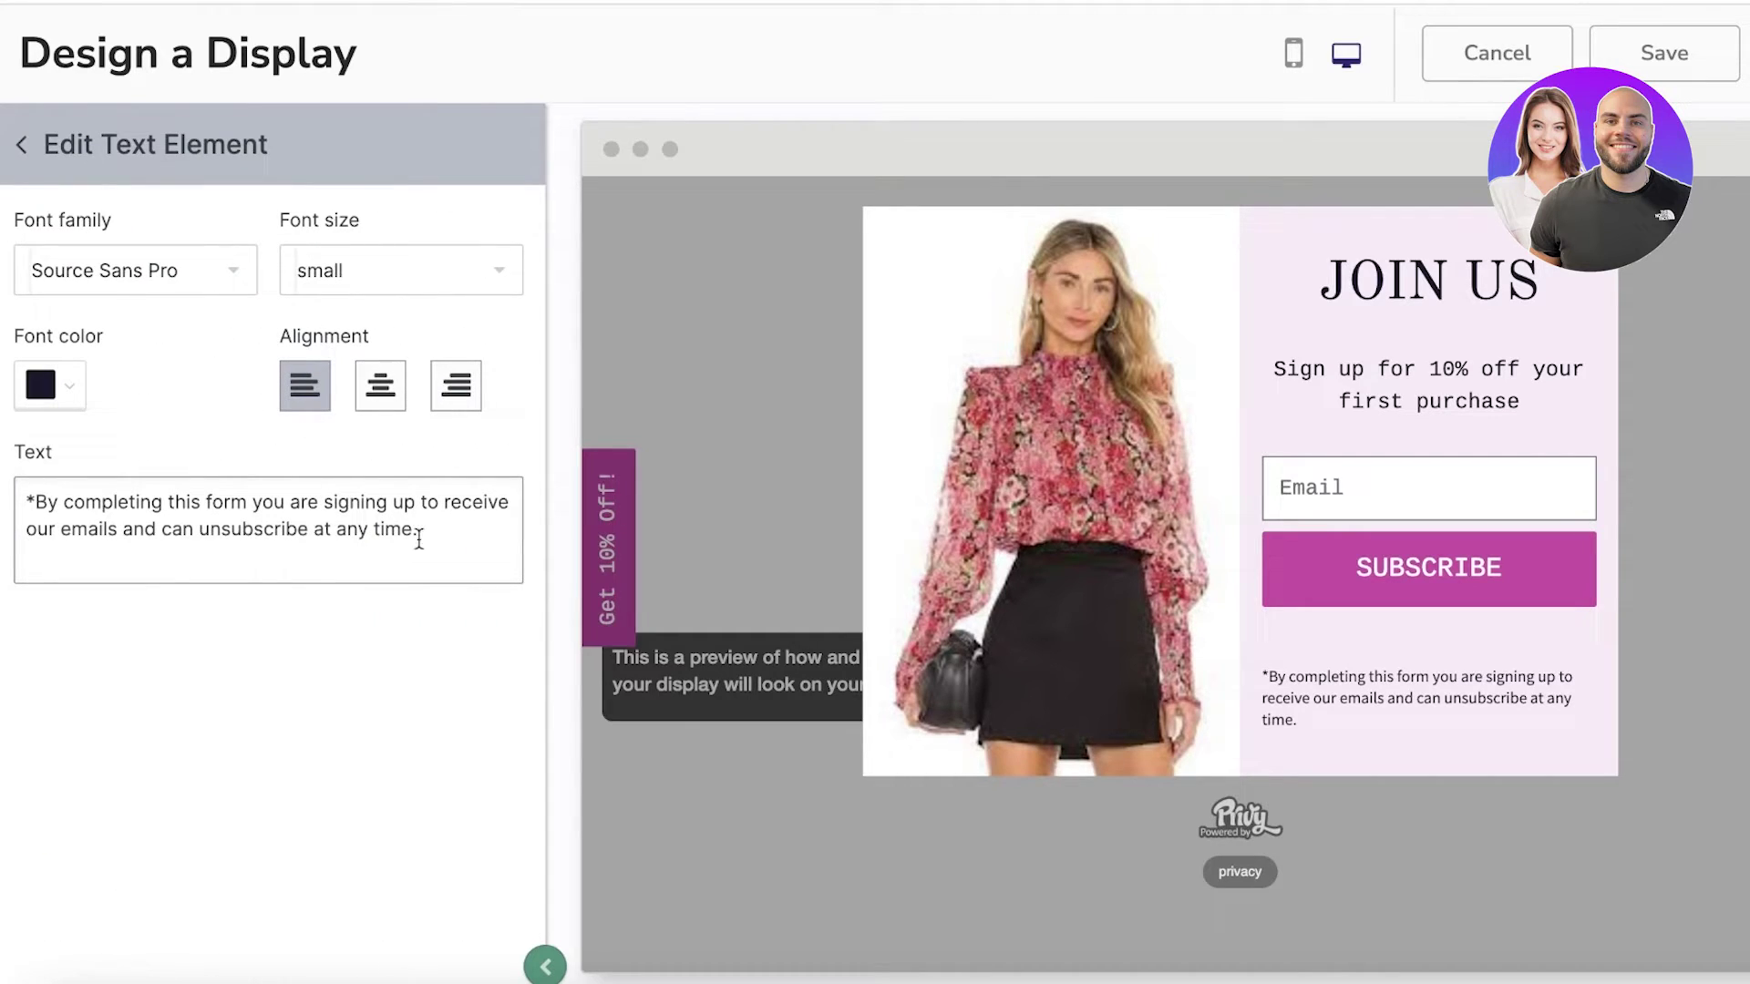
drag(416, 534, 4, 461)
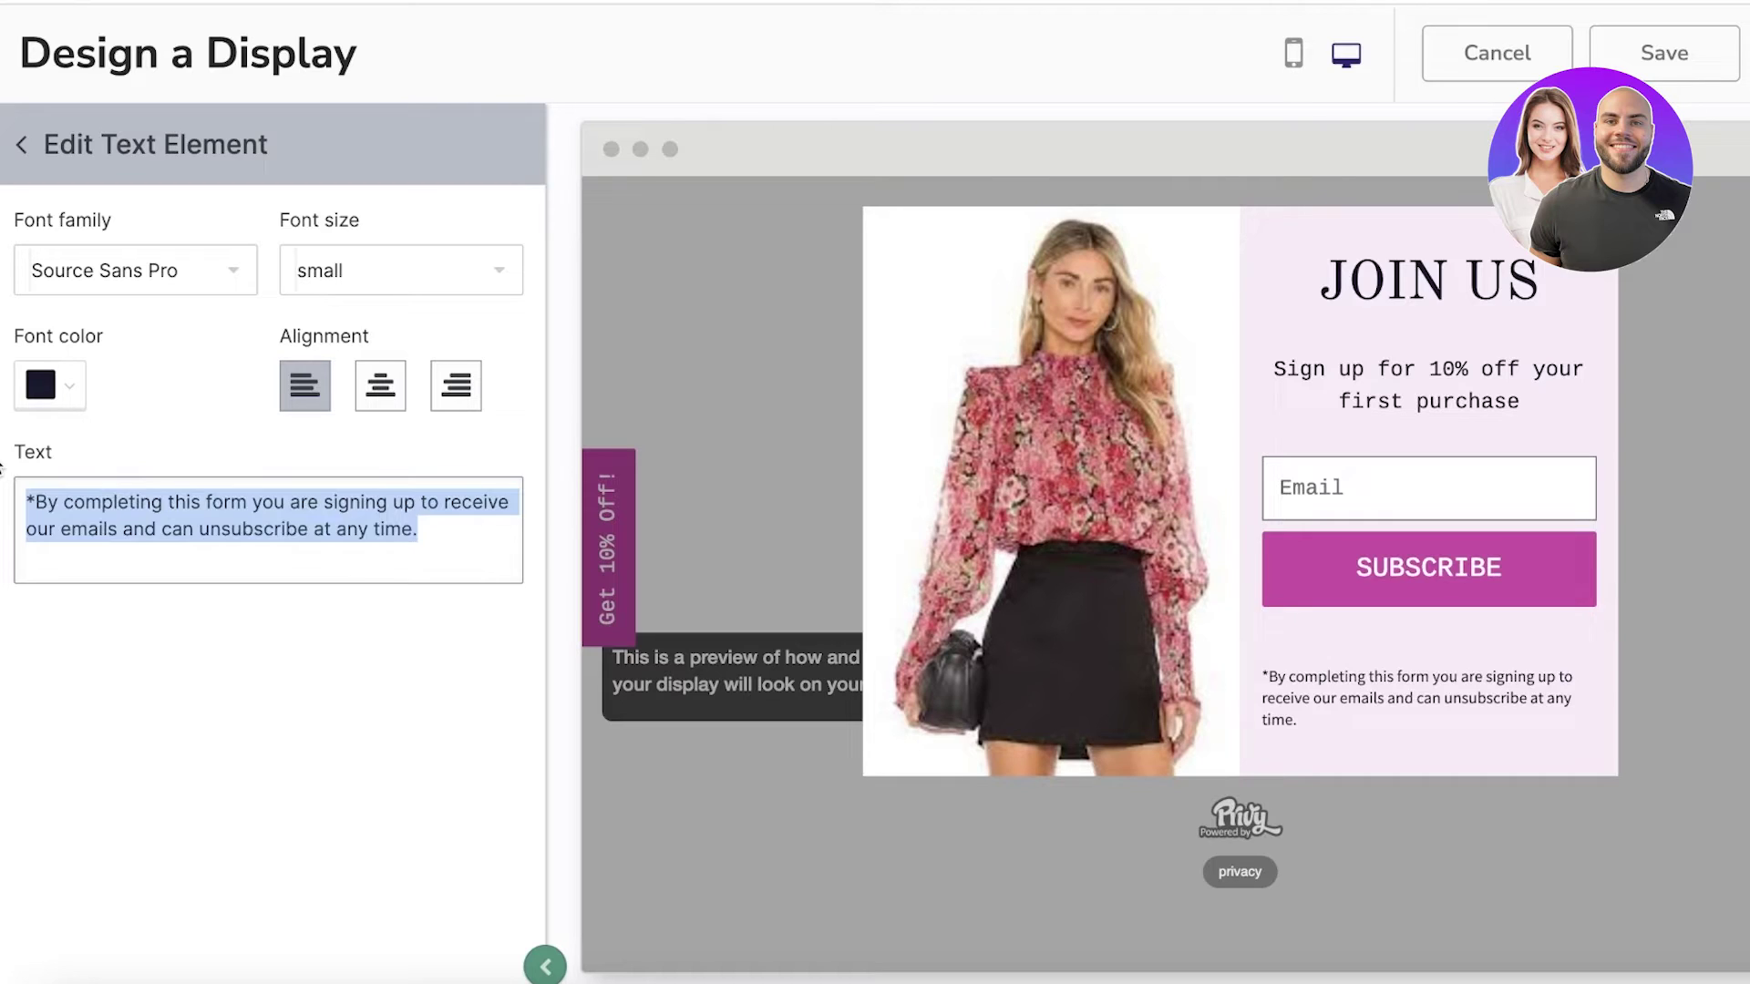
key(BackSpace)
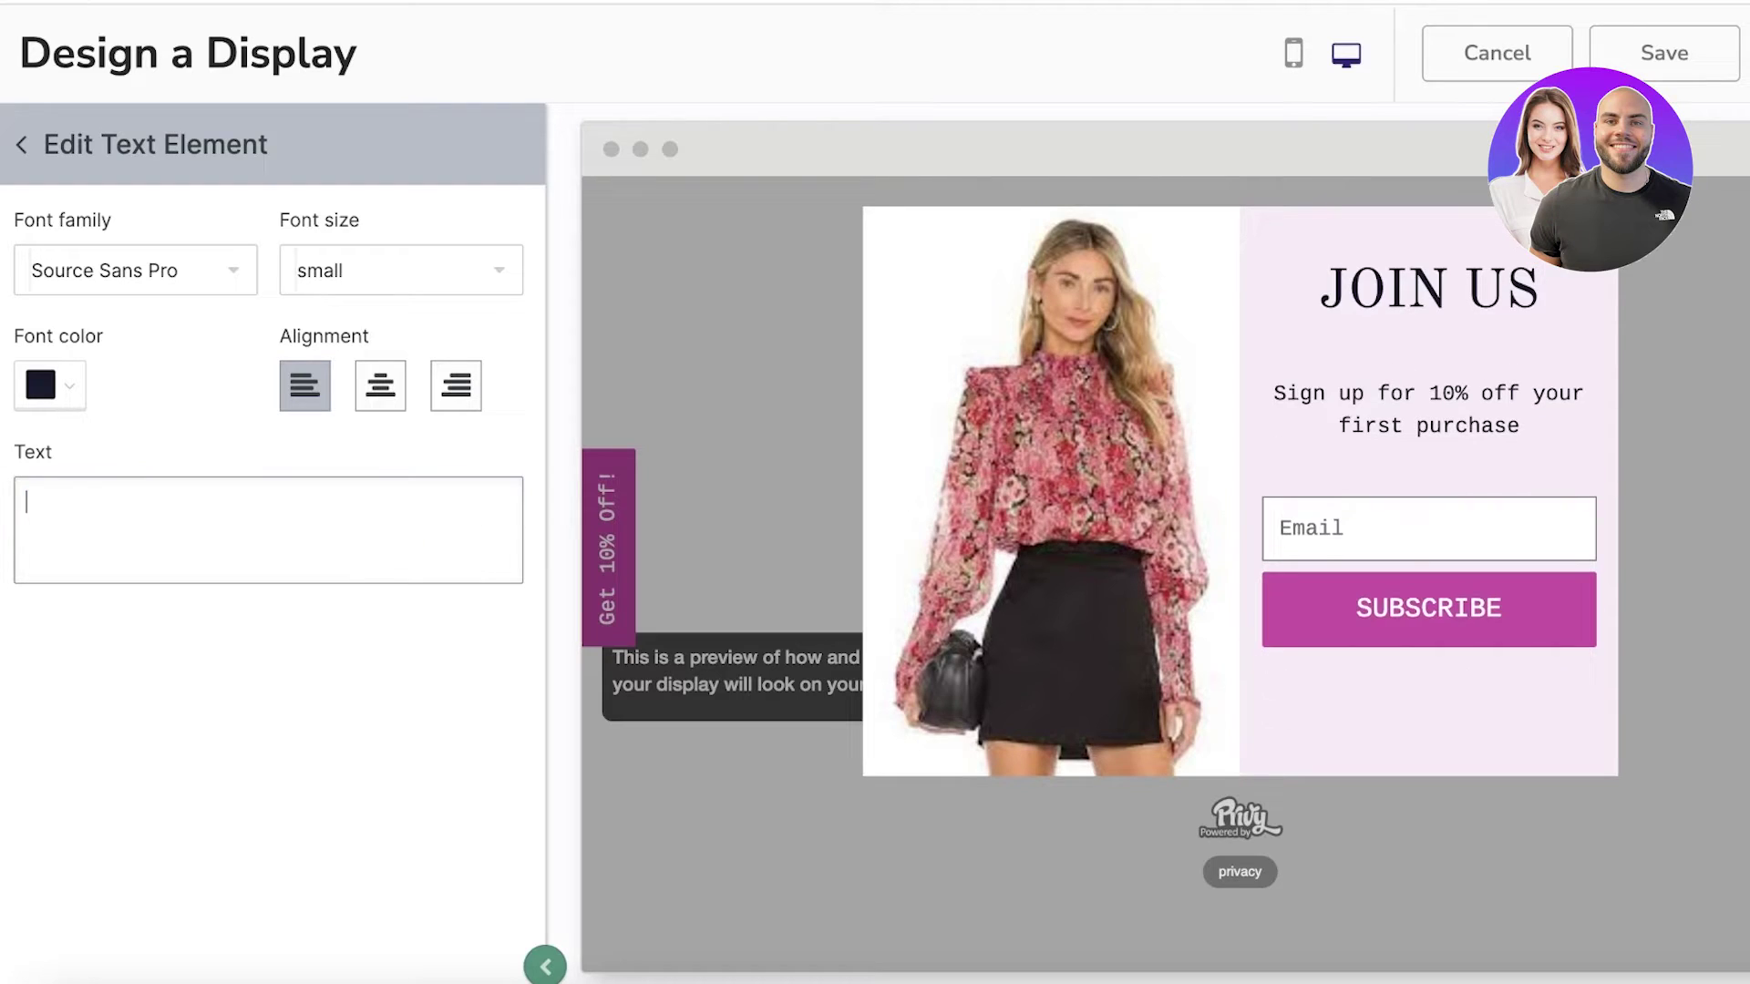
click(19, 153)
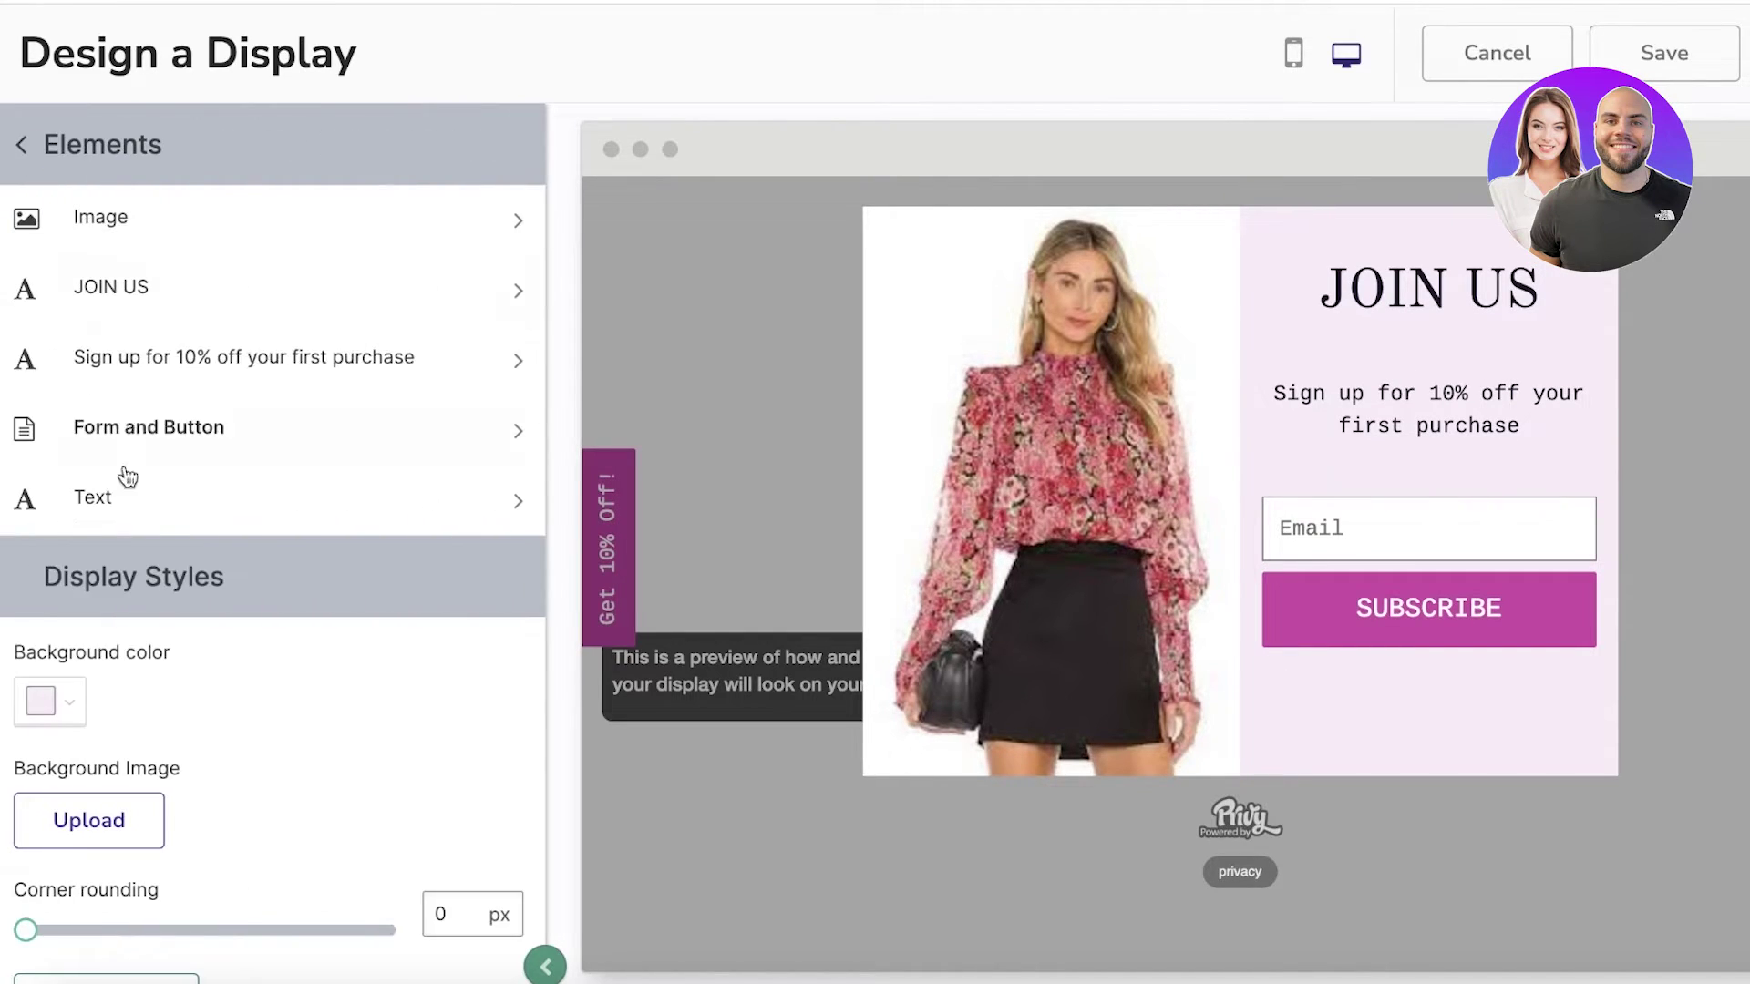
Review the form and button settings, then save the pop-up design
click(342, 445)
scroll(186, 523, down, 3)
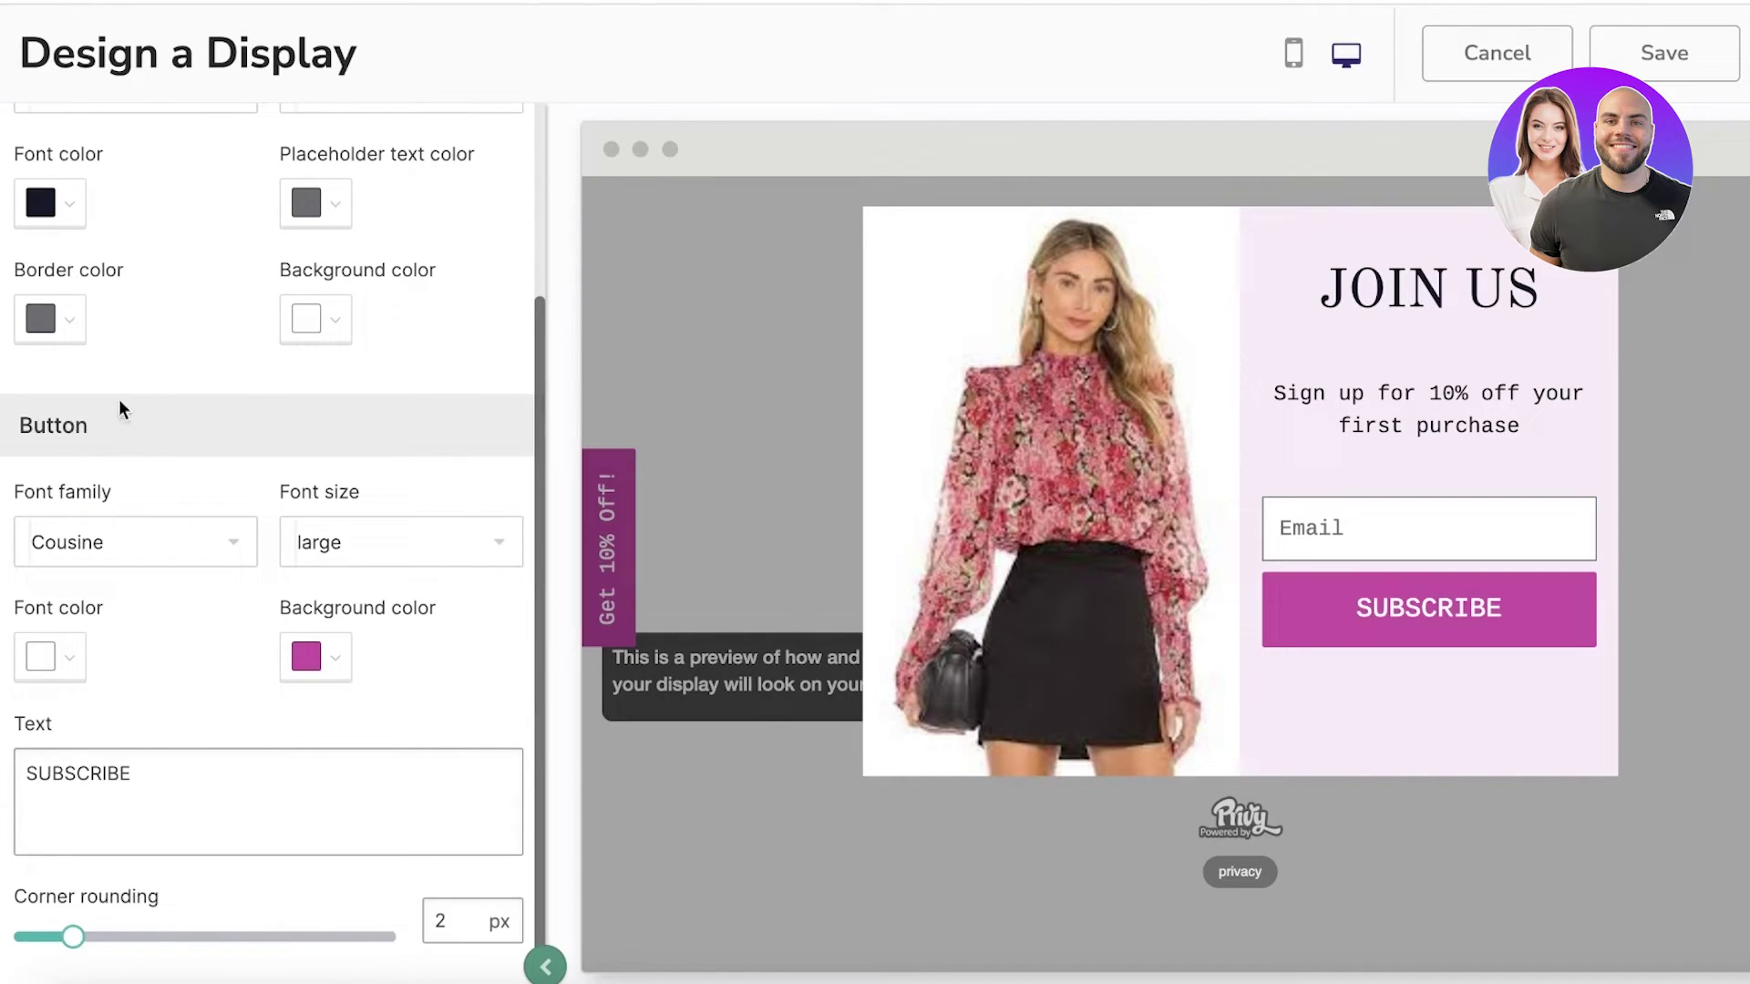
scroll(87, 241, up, 5)
click(28, 144)
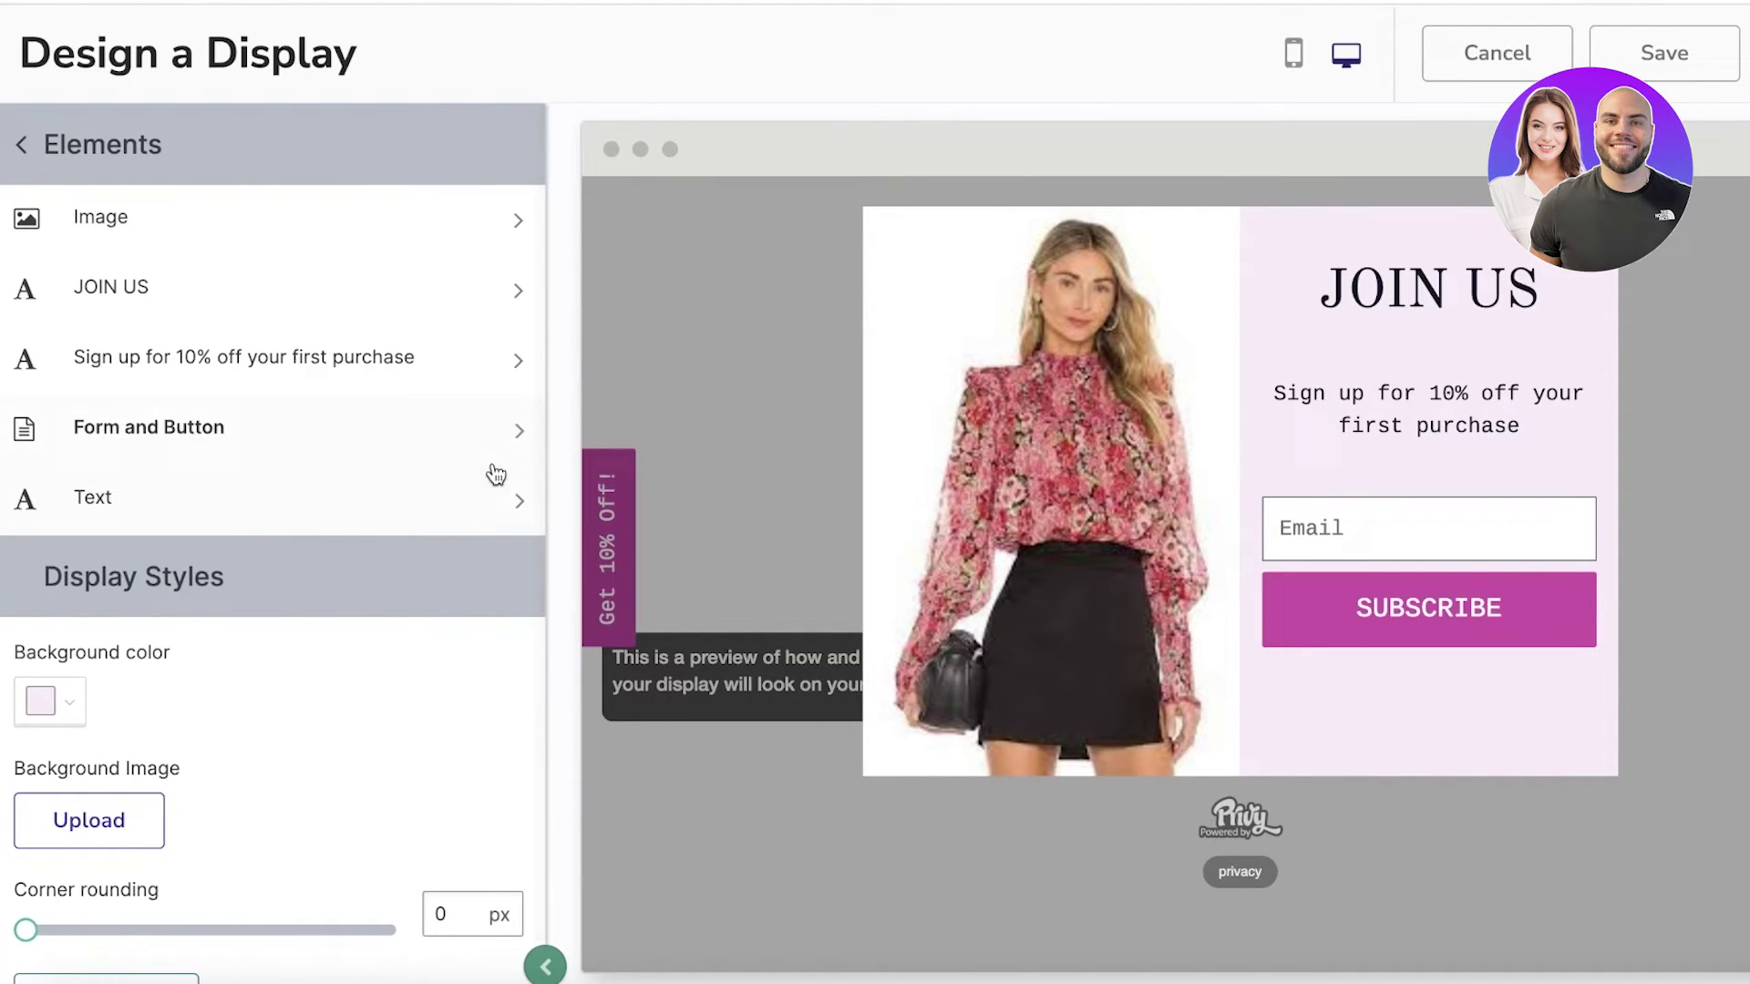
scroll(82, 935, down, 2)
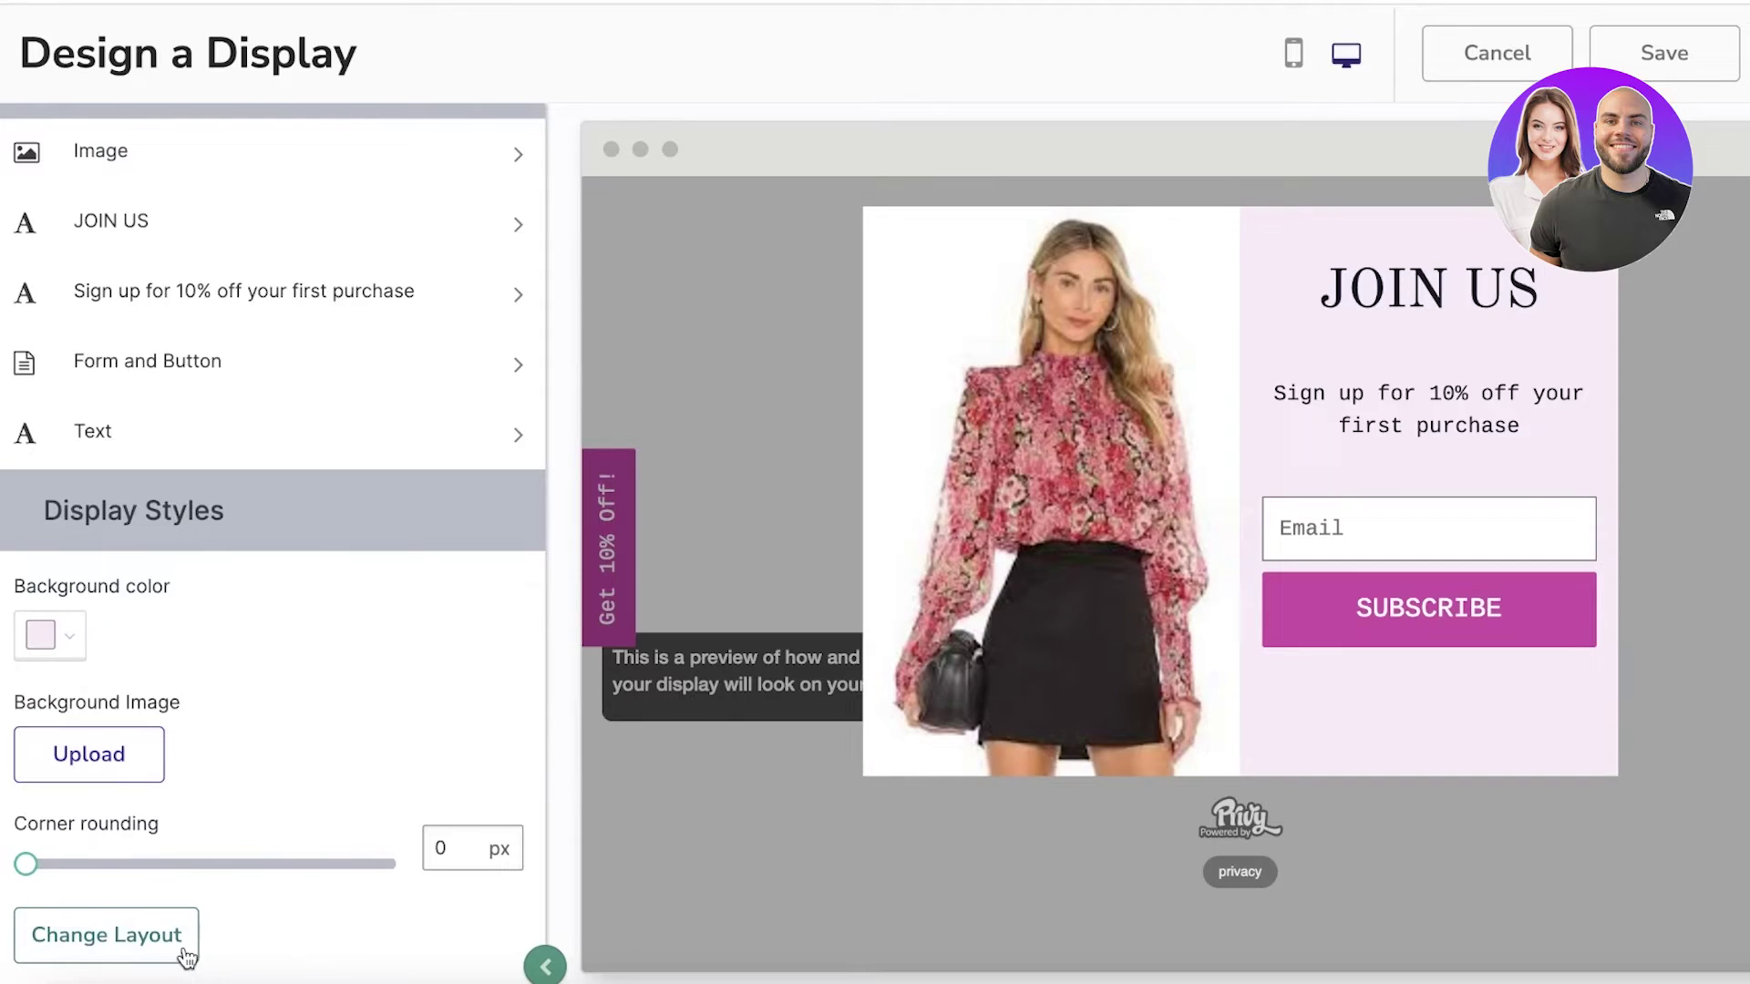
click(182, 953)
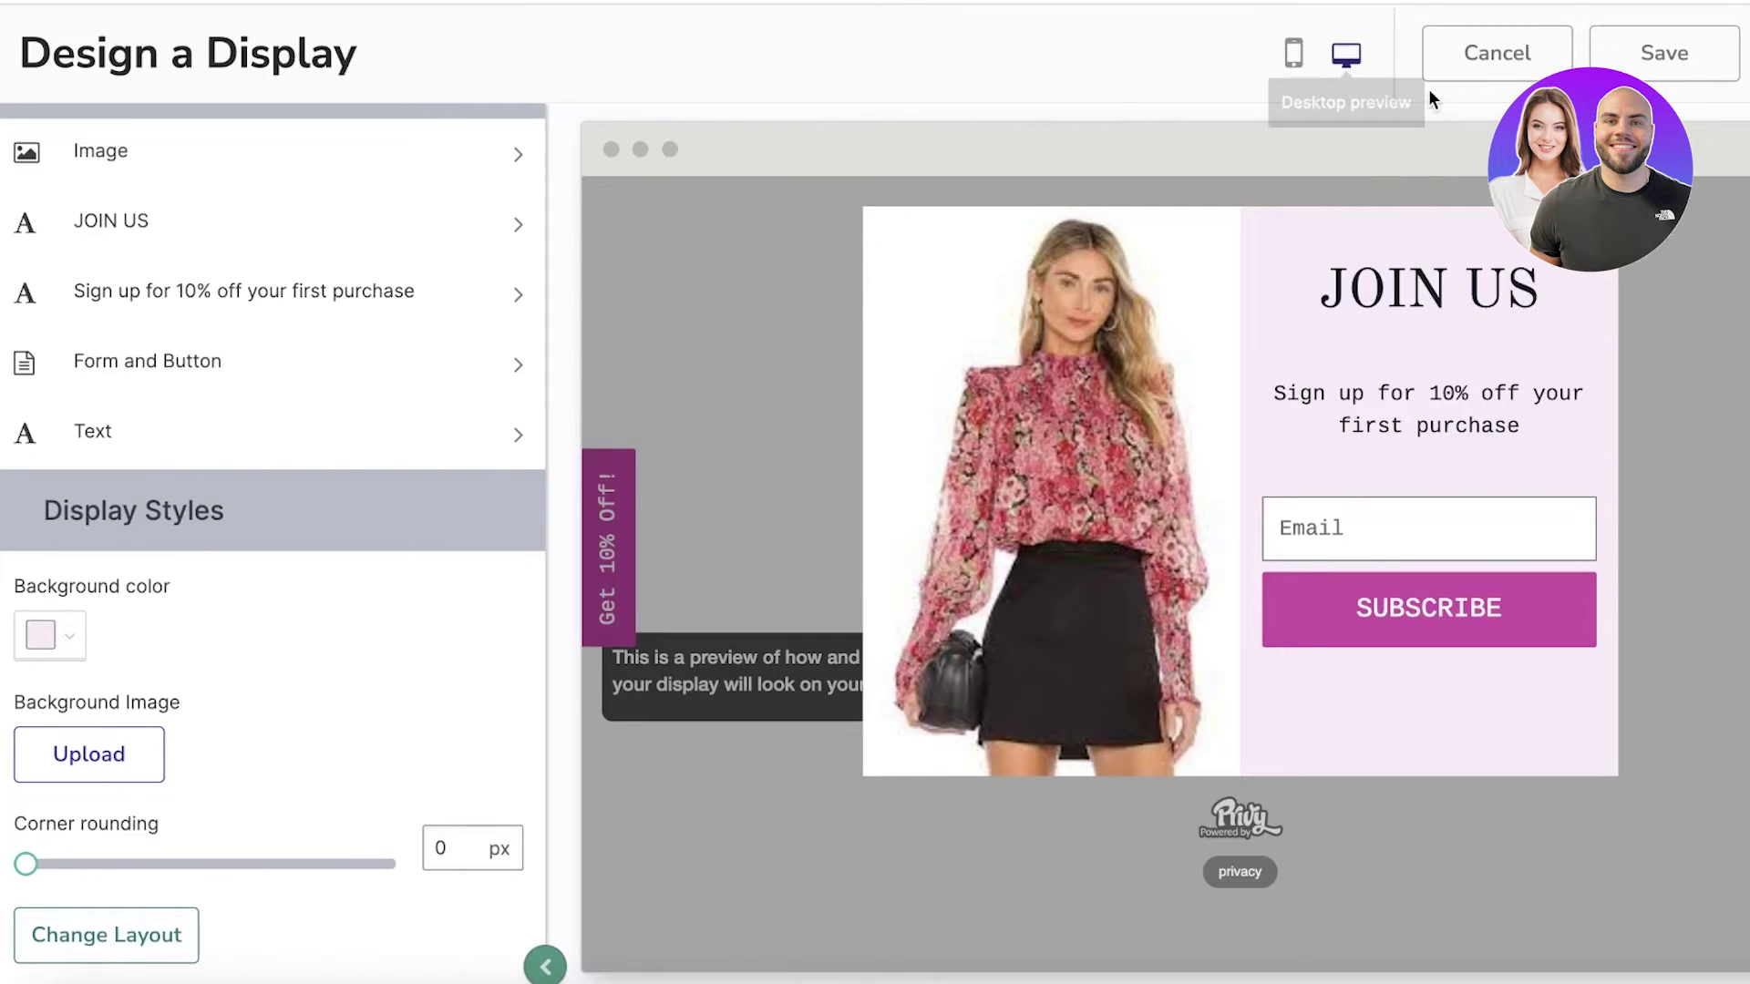
click(1703, 69)
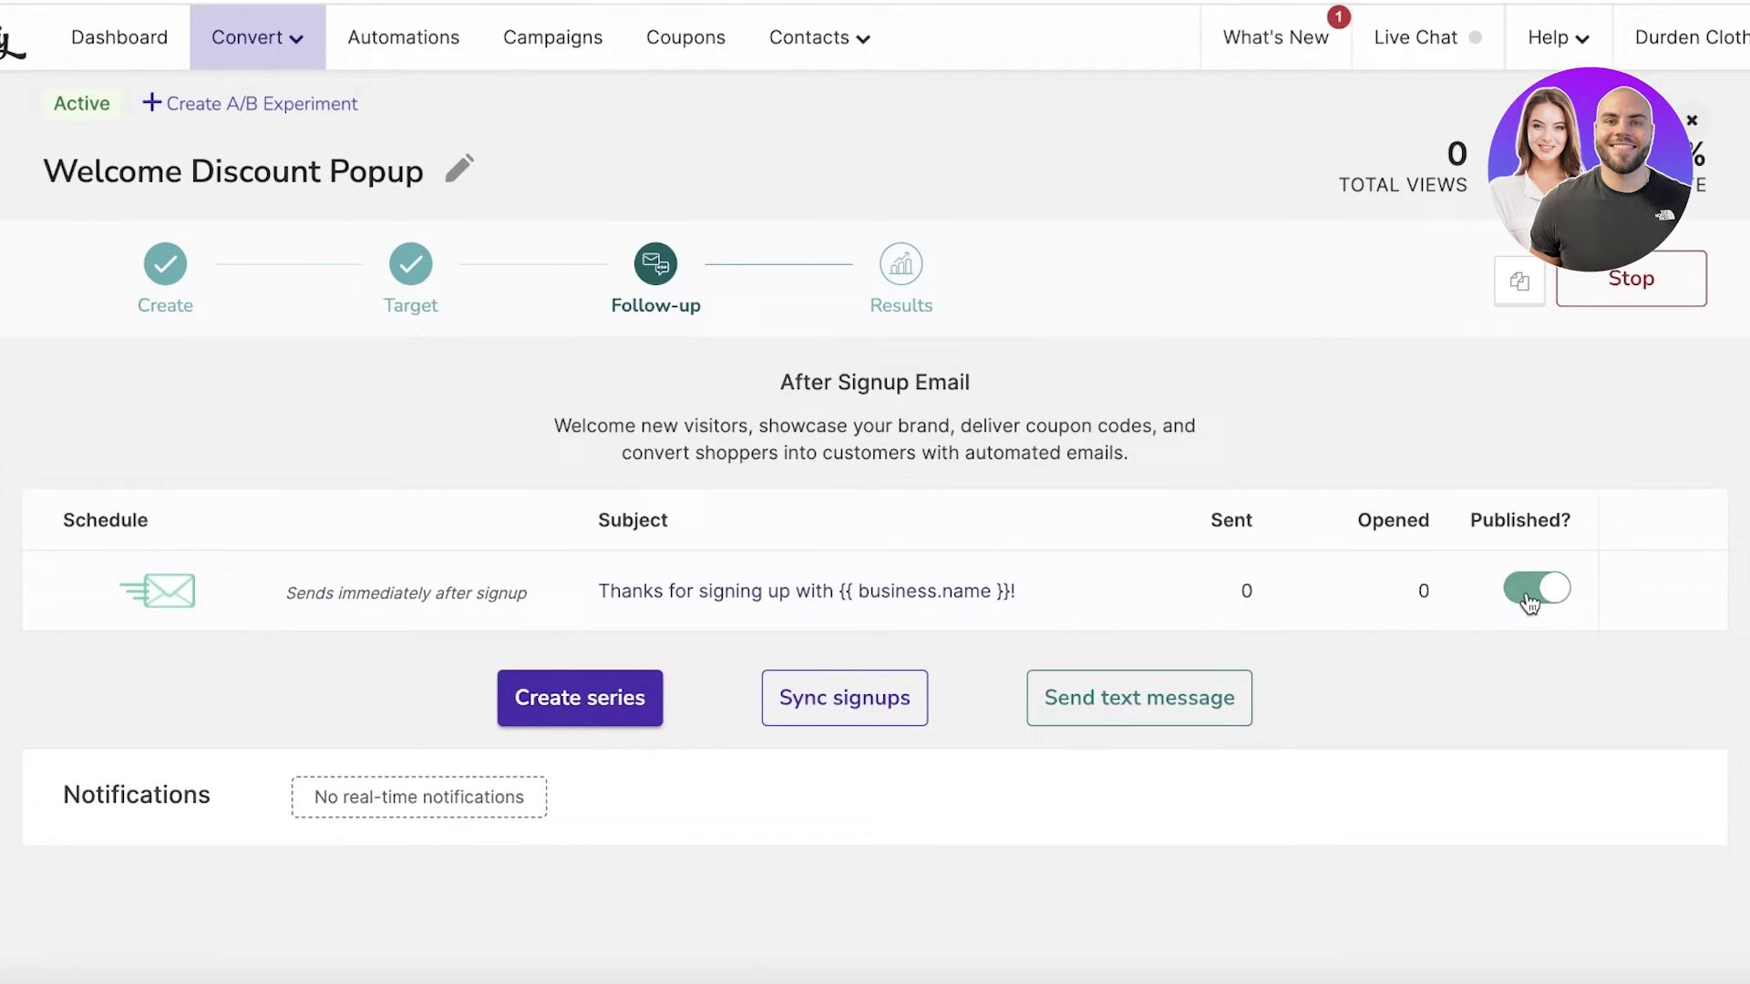
Re-publish the after-signup email, then go via the Dashboard to the Coupons page
click(1530, 602)
click(1531, 602)
click(158, 55)
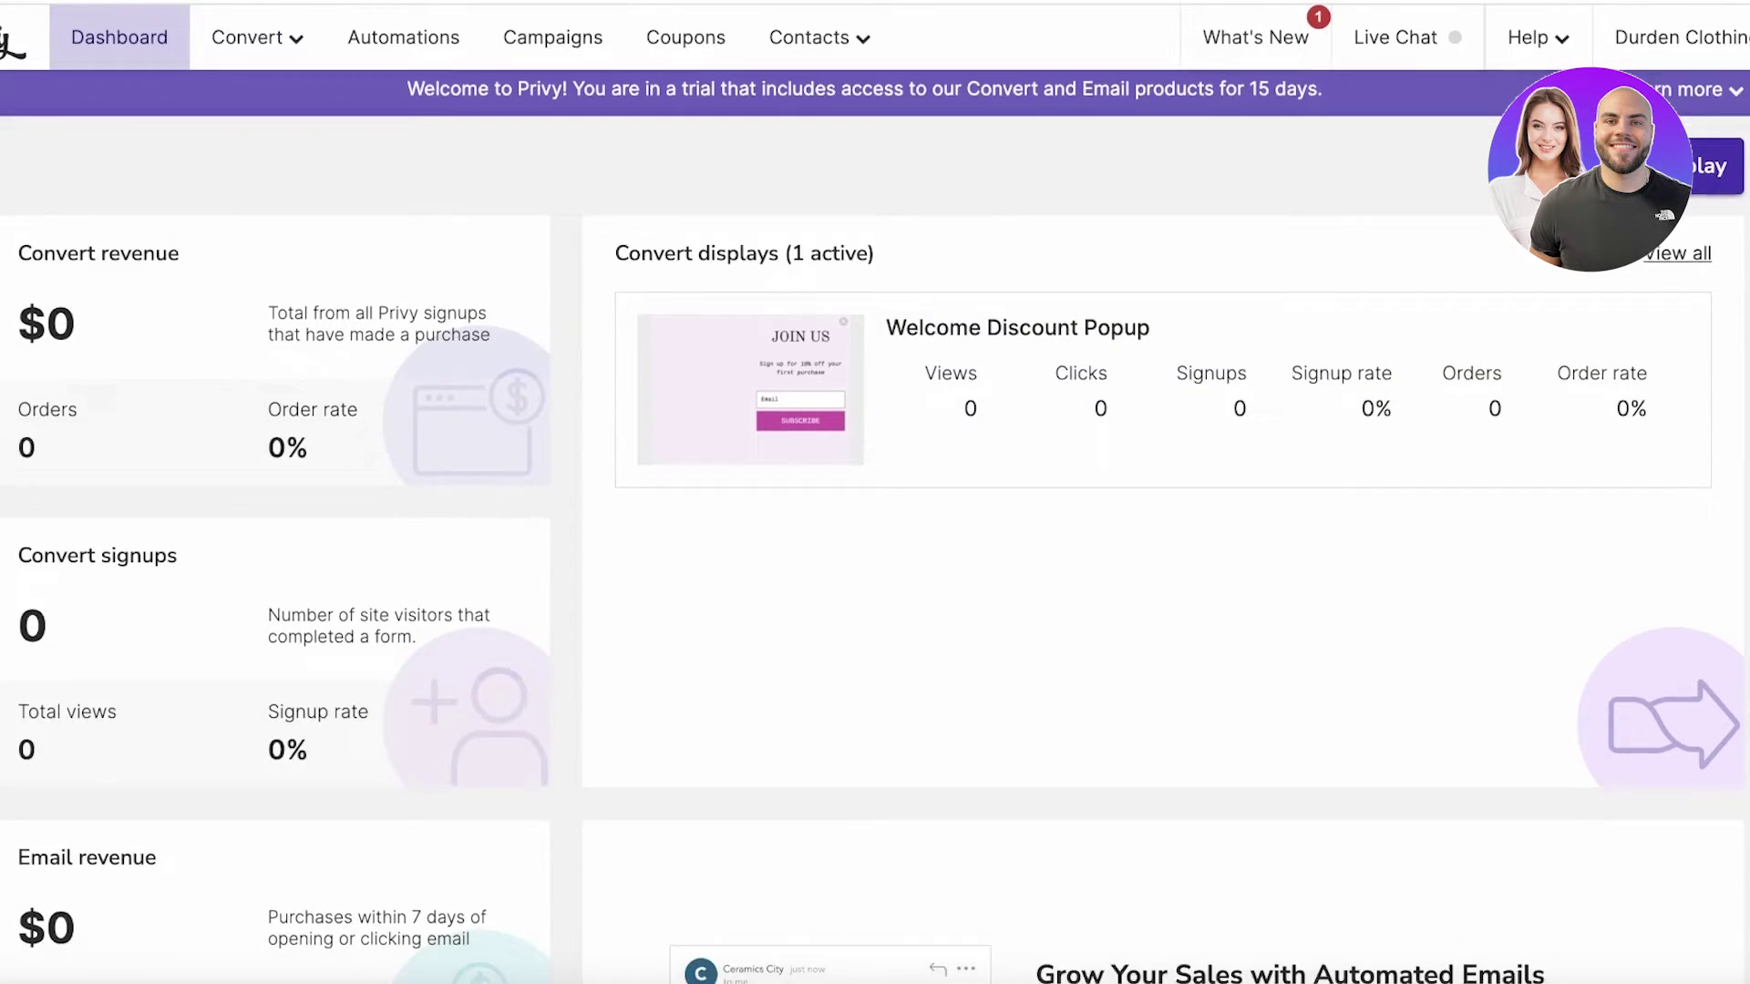
scroll(1344, 453, down, 3)
scroll(1339, 447, up, 3)
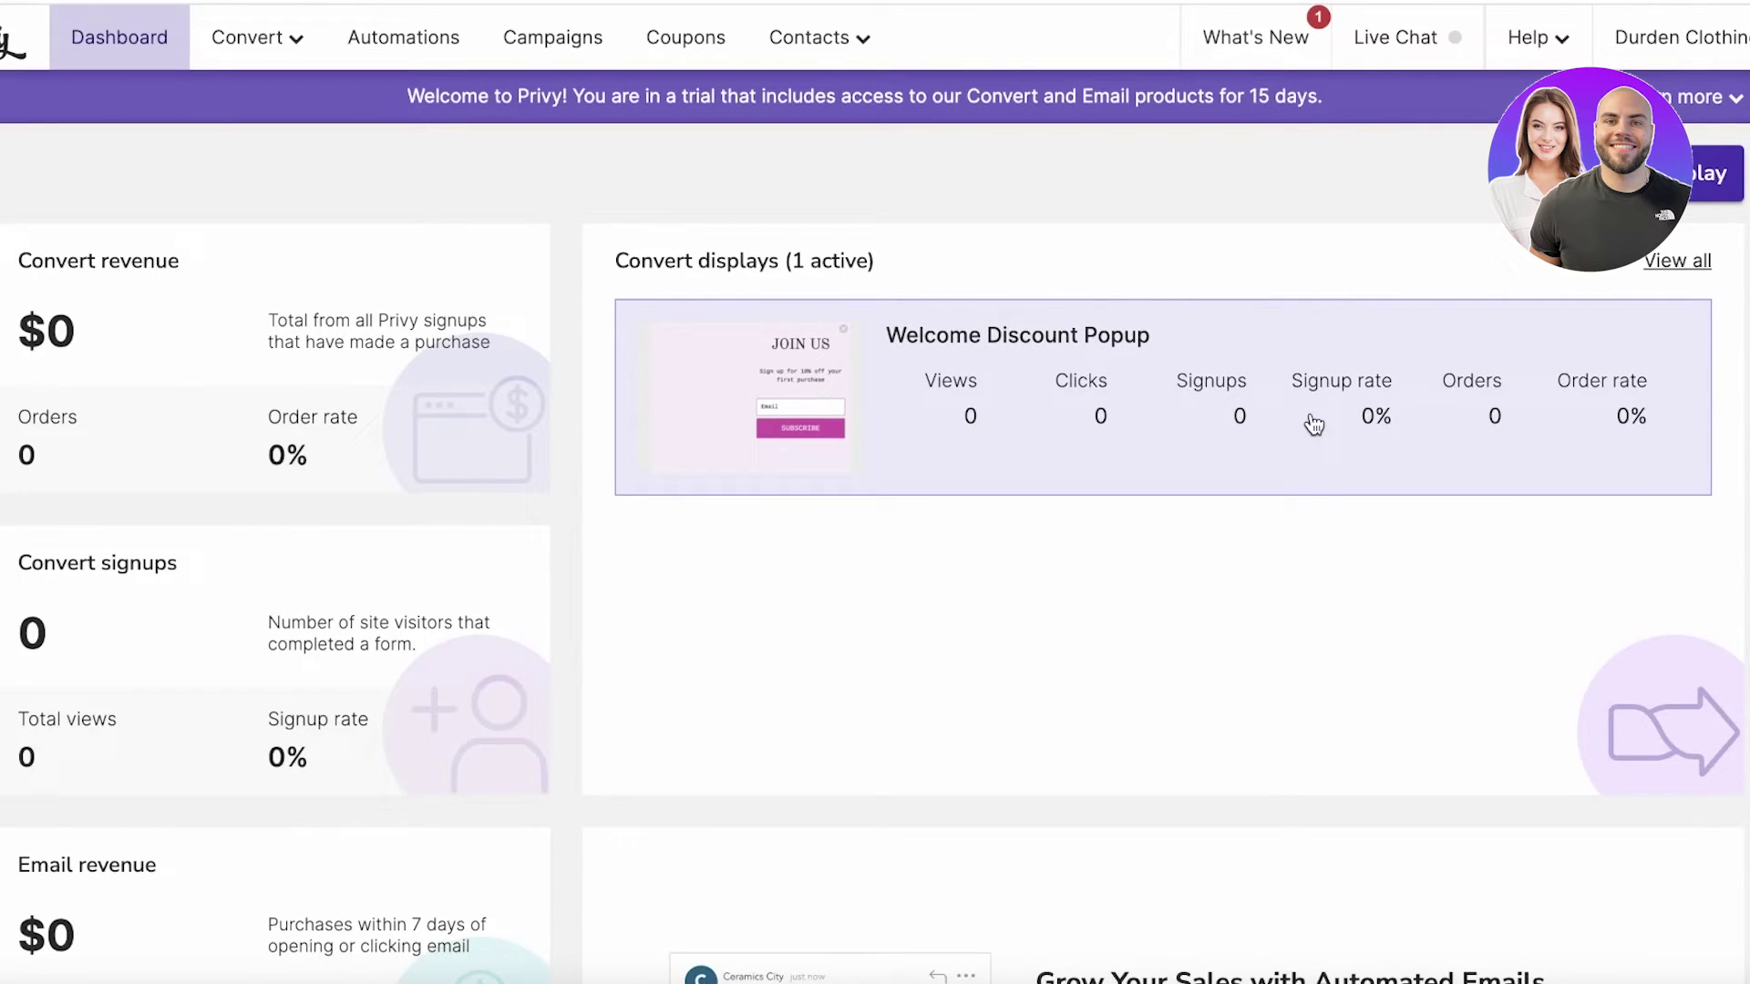
click(709, 29)
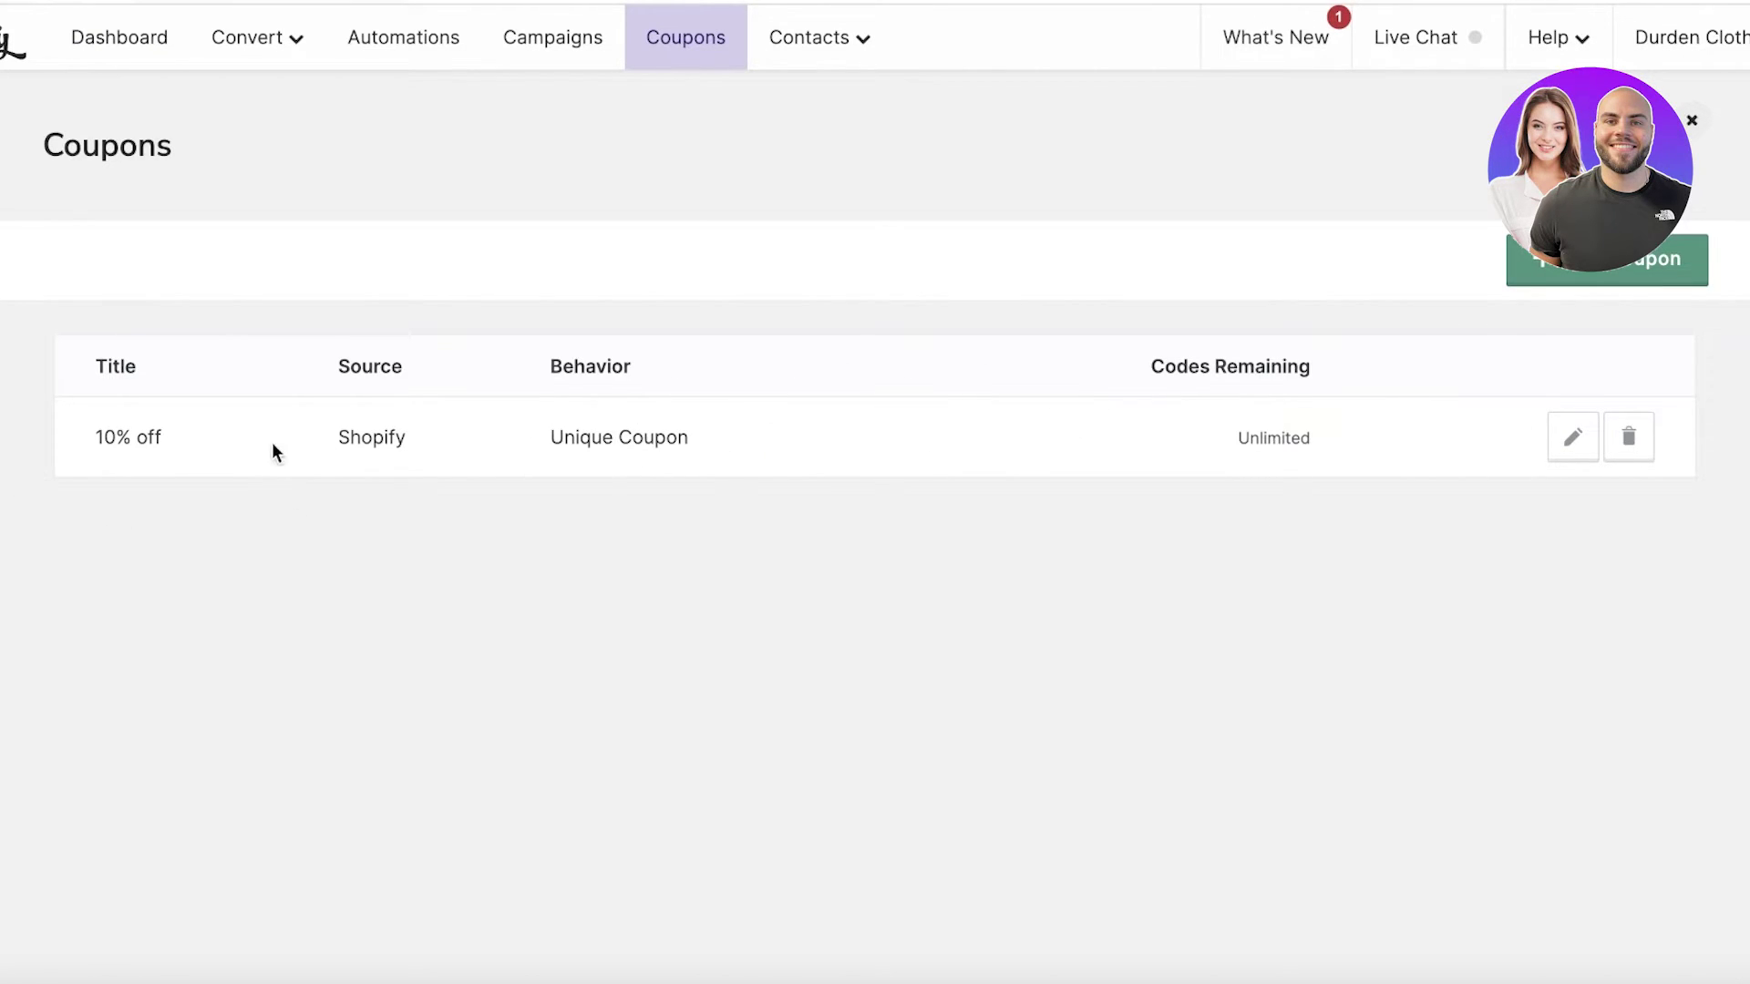
Review the 10% off coupon's discount and schedule form, then return to Coupons unsaved
click(1586, 440)
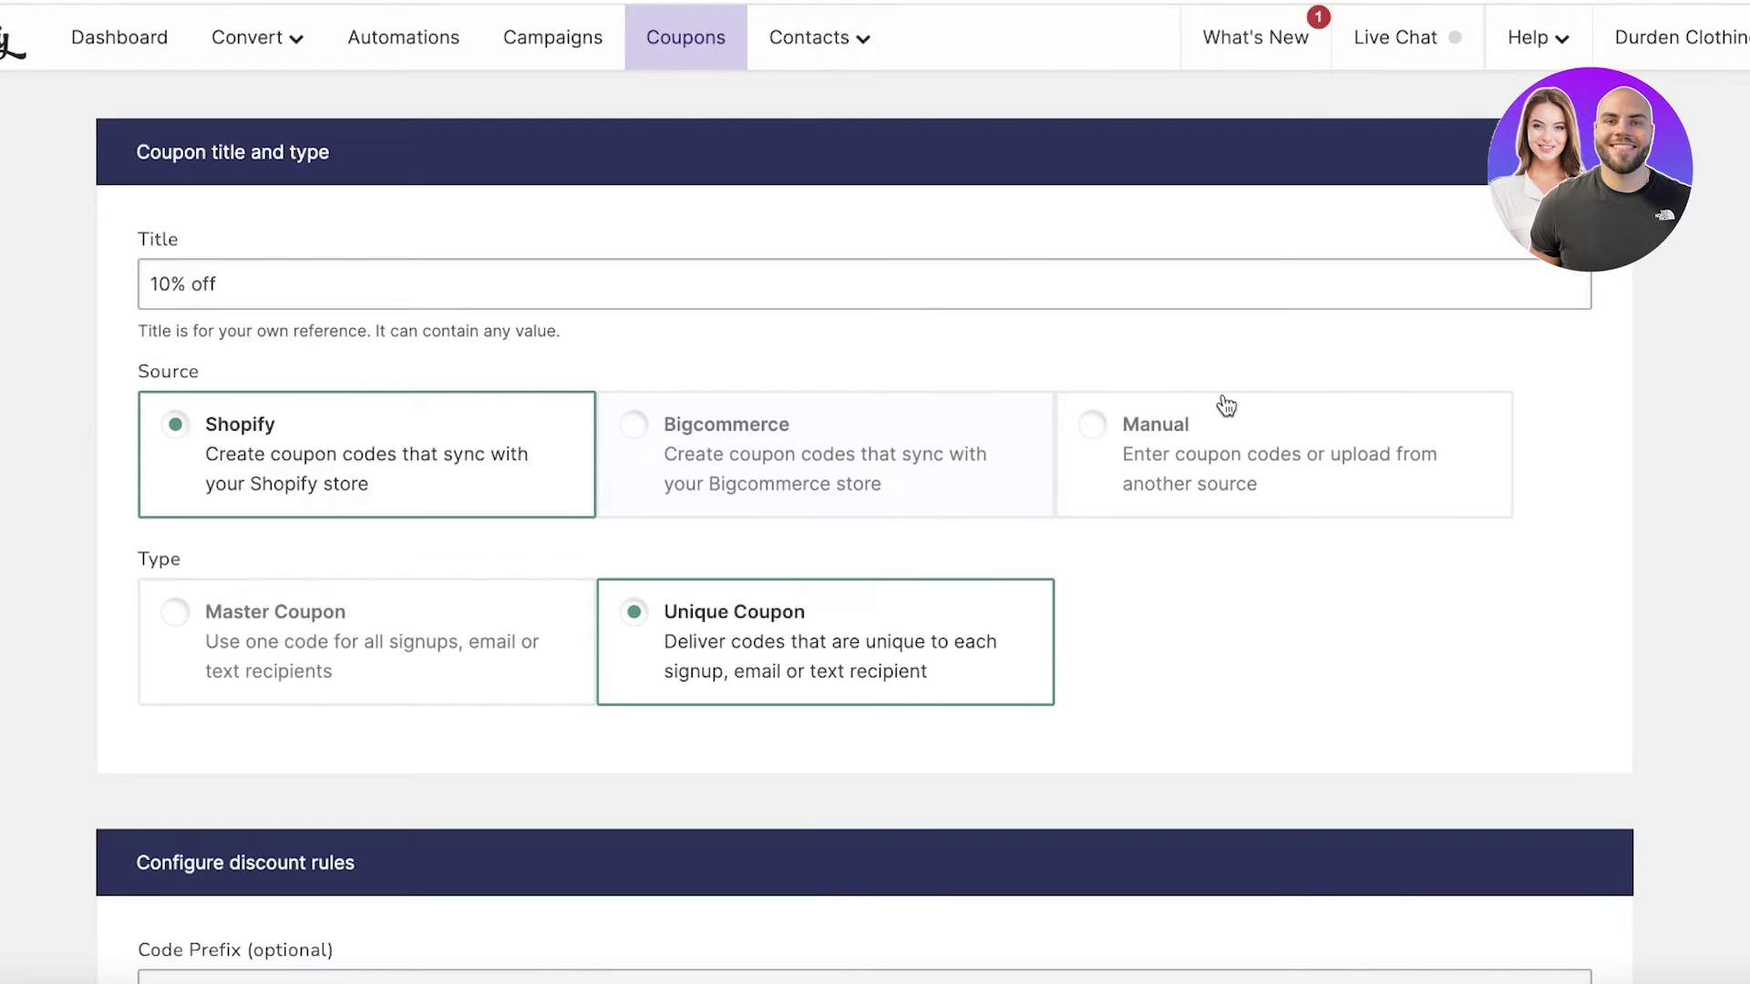
scroll(308, 418, down, 6)
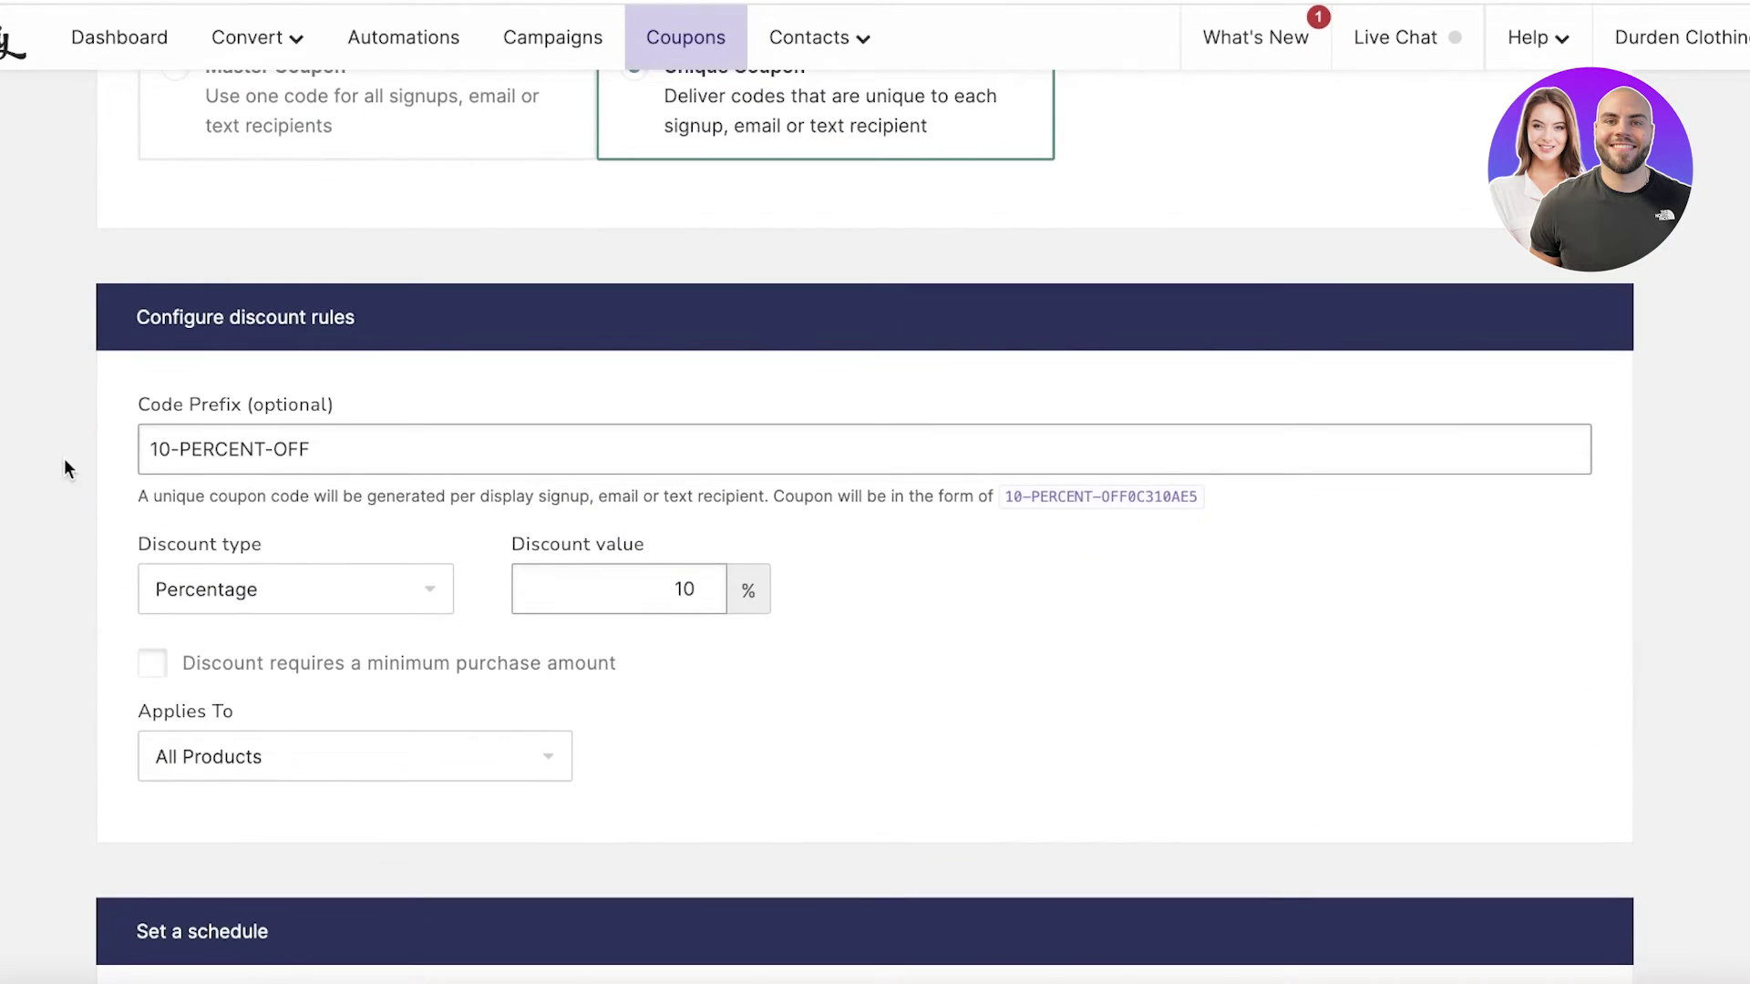
scroll(385, 638, down, 4)
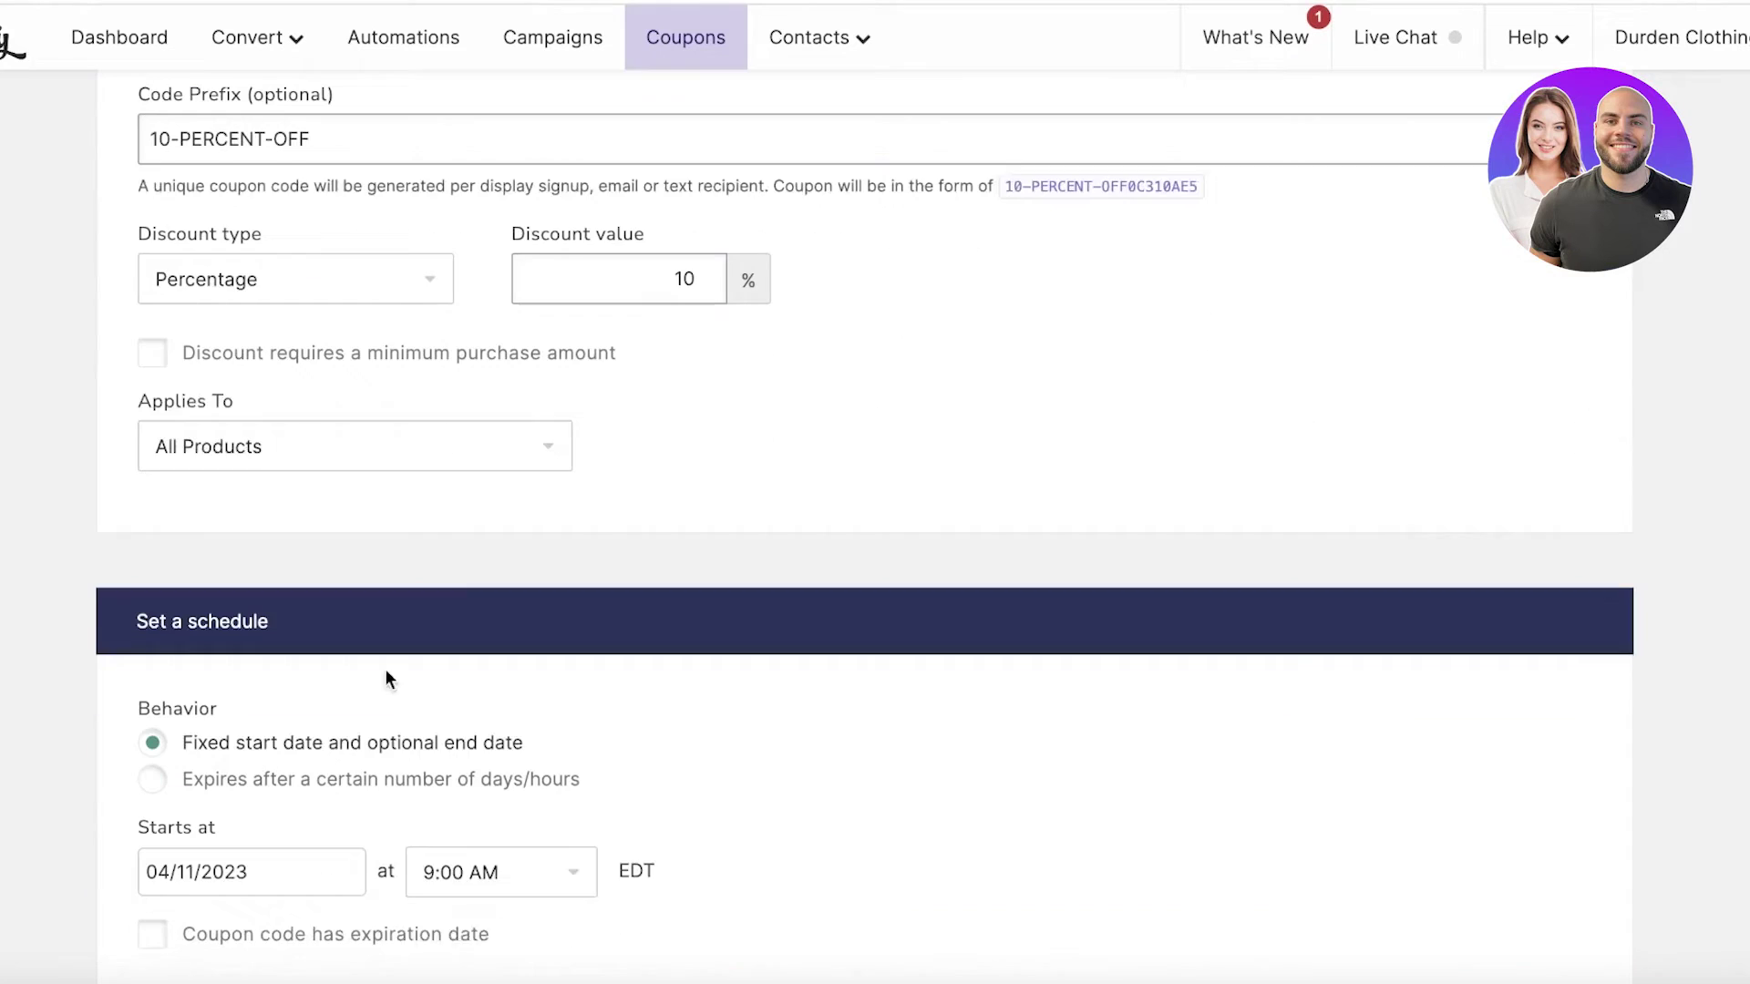
scroll(375, 547, down, 4)
scroll(392, 720, down, 3)
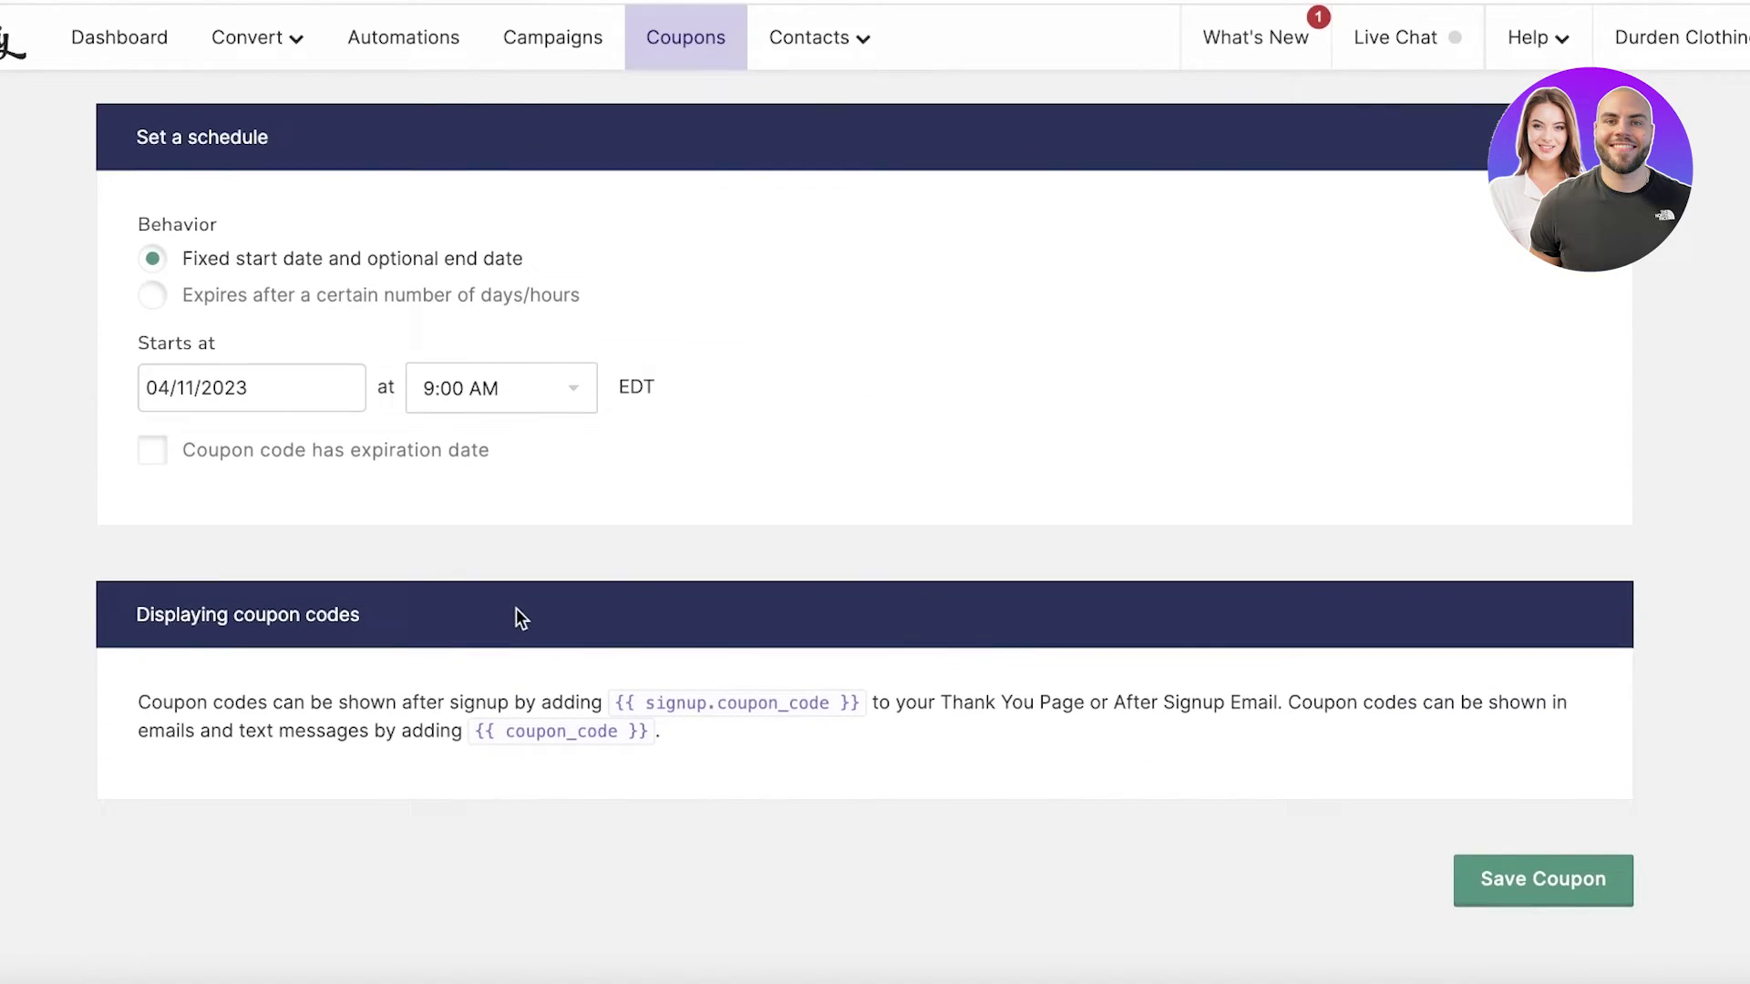
scroll(321, 605, up, 7)
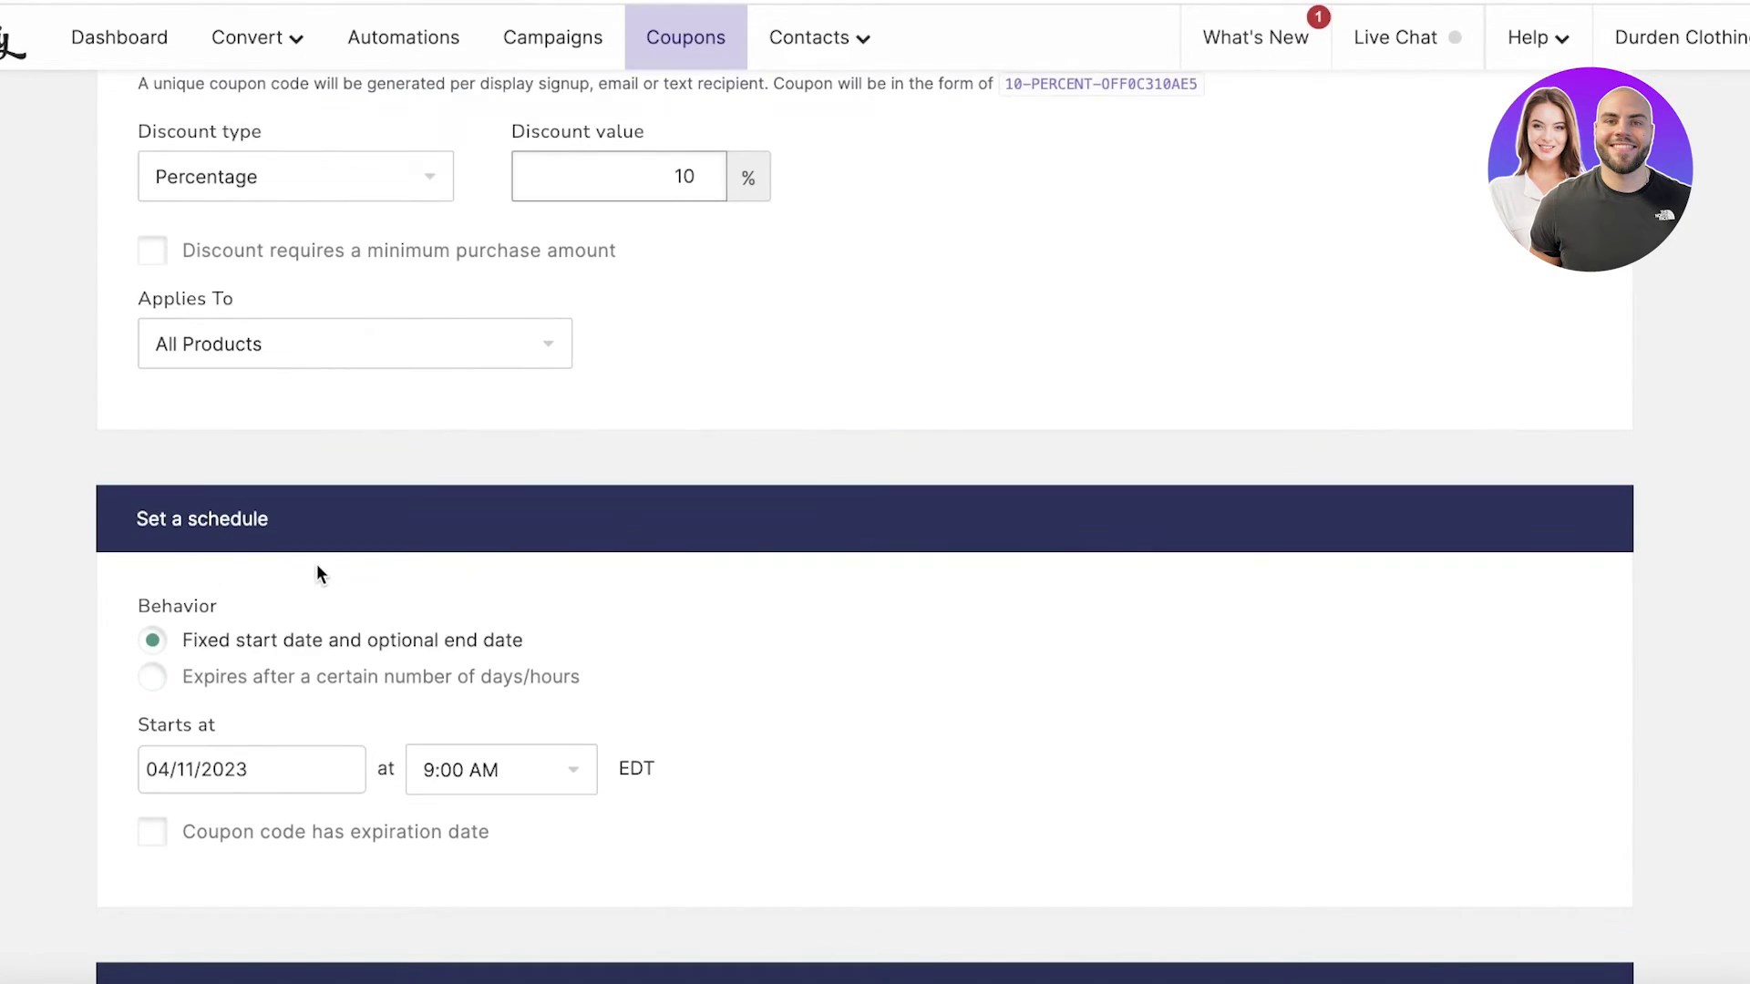
scroll(293, 621, up, 8)
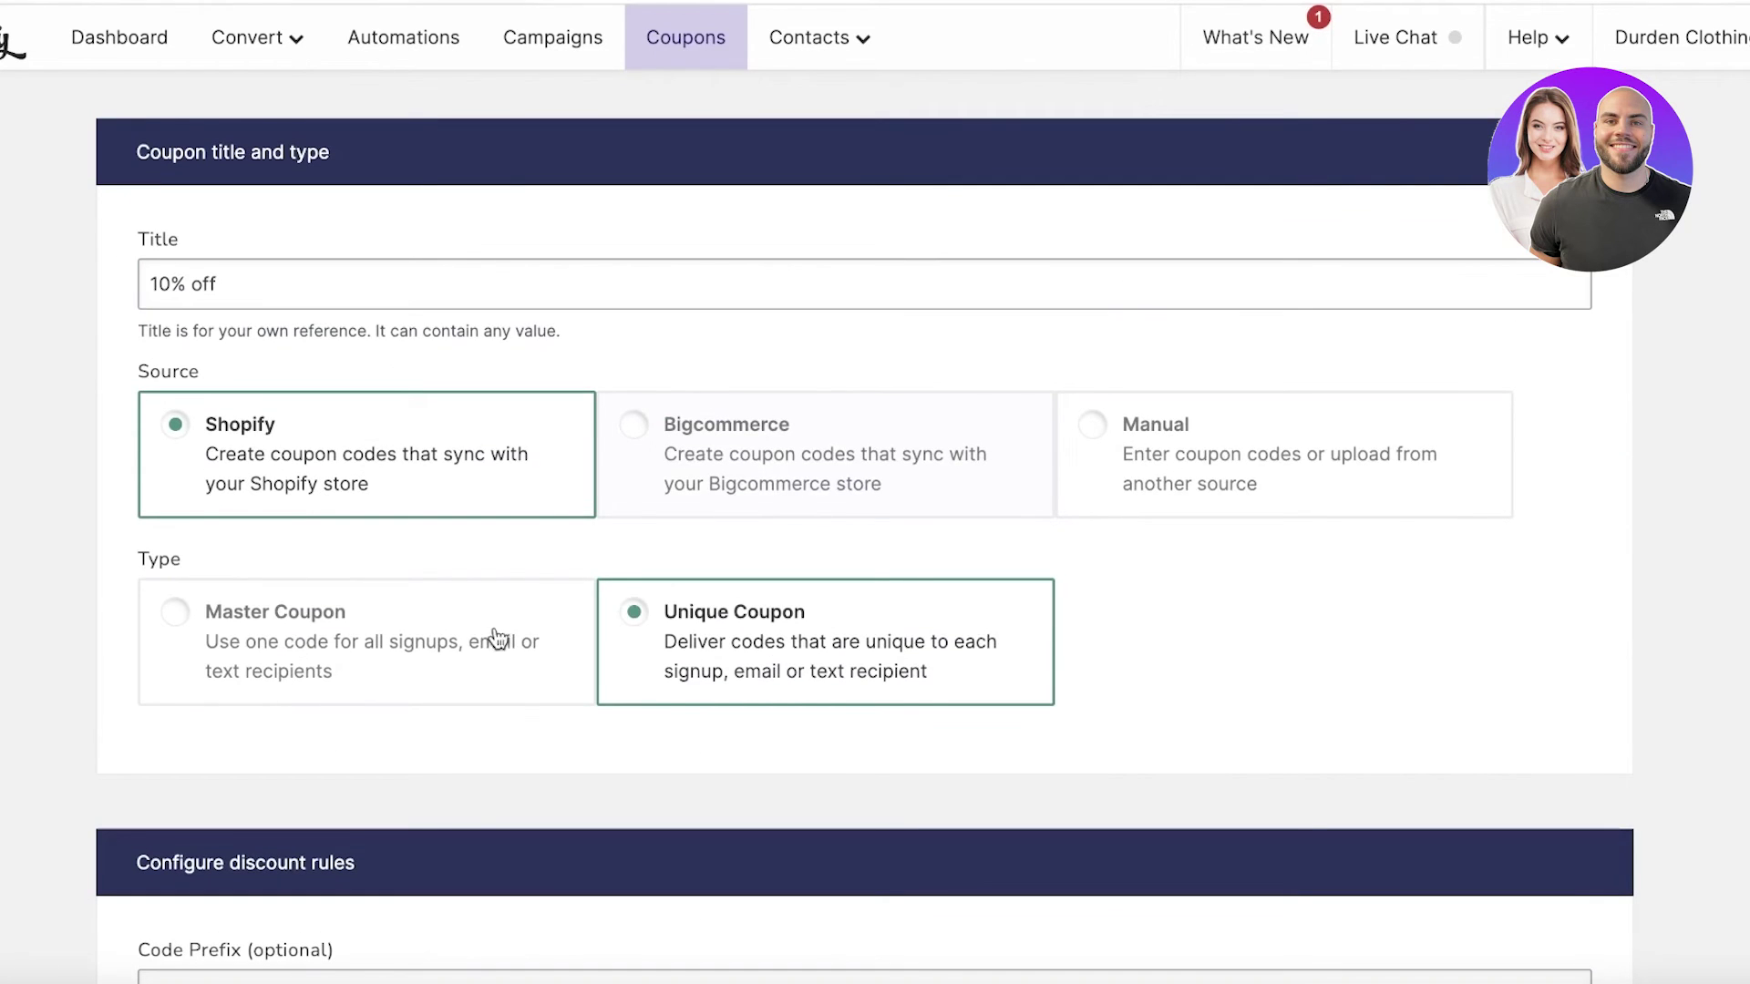
click(685, 36)
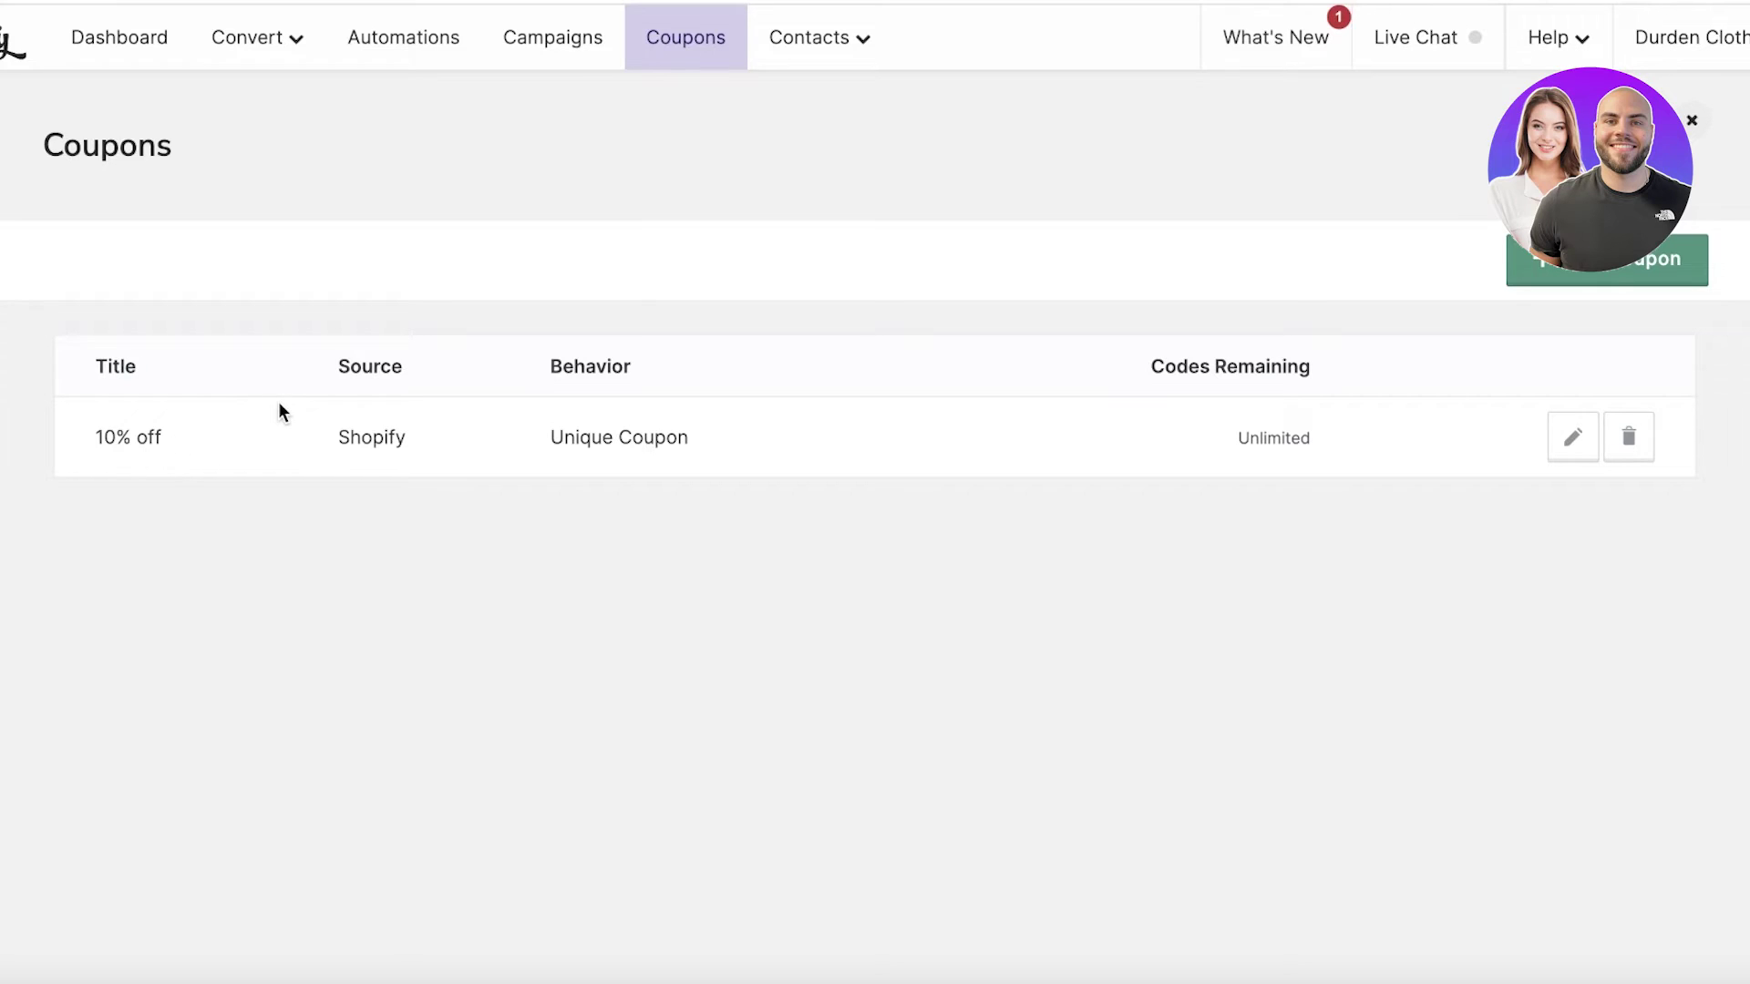
click(1574, 438)
Open the Welcome Discount Popup's Results page from the Privy dashboard, showing zero views
click(538, 34)
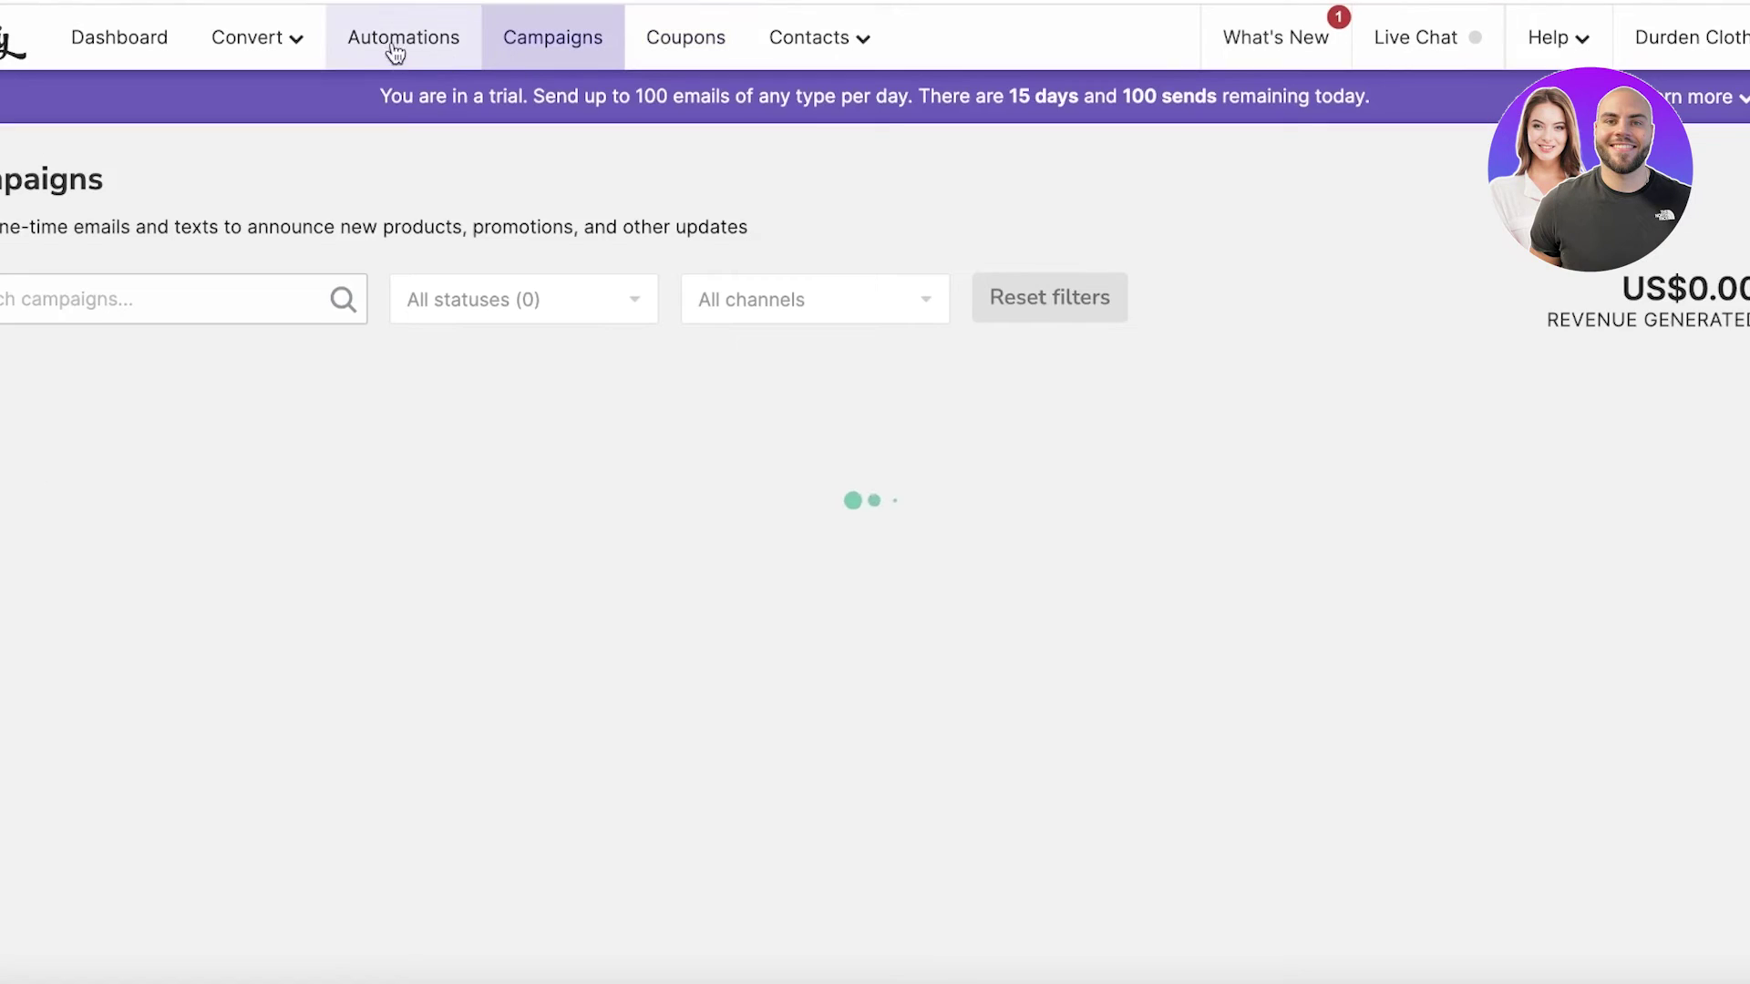
click(297, 43)
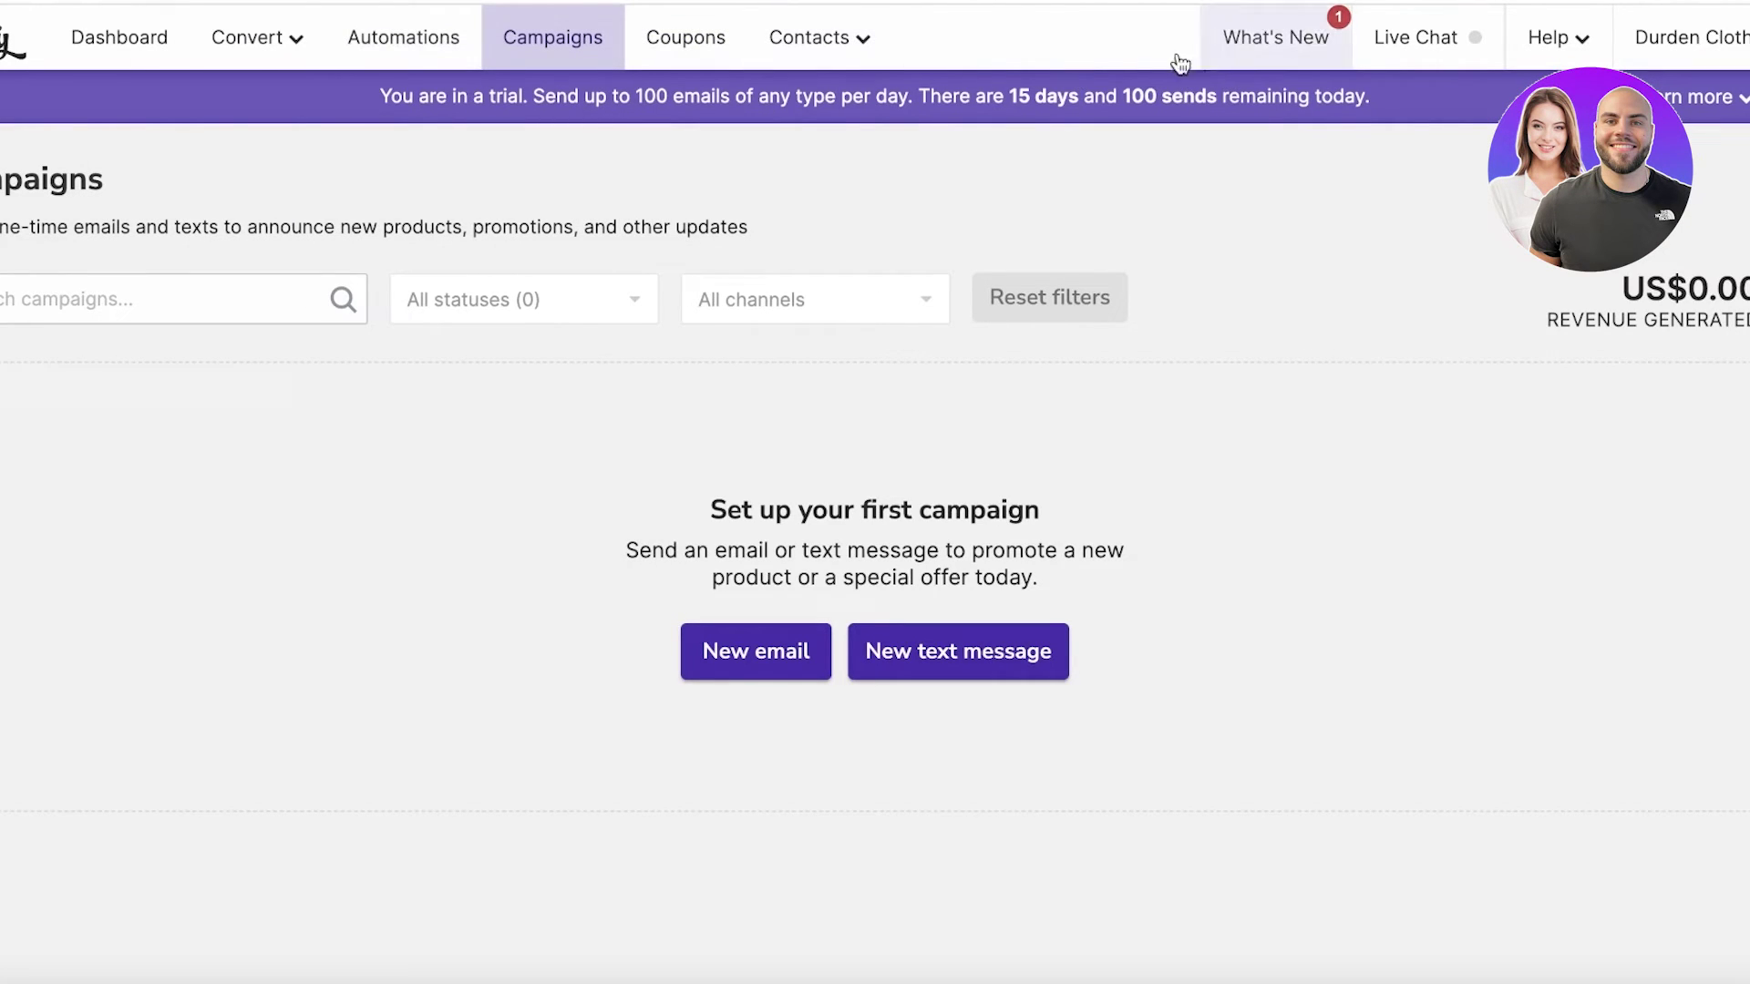
click(137, 41)
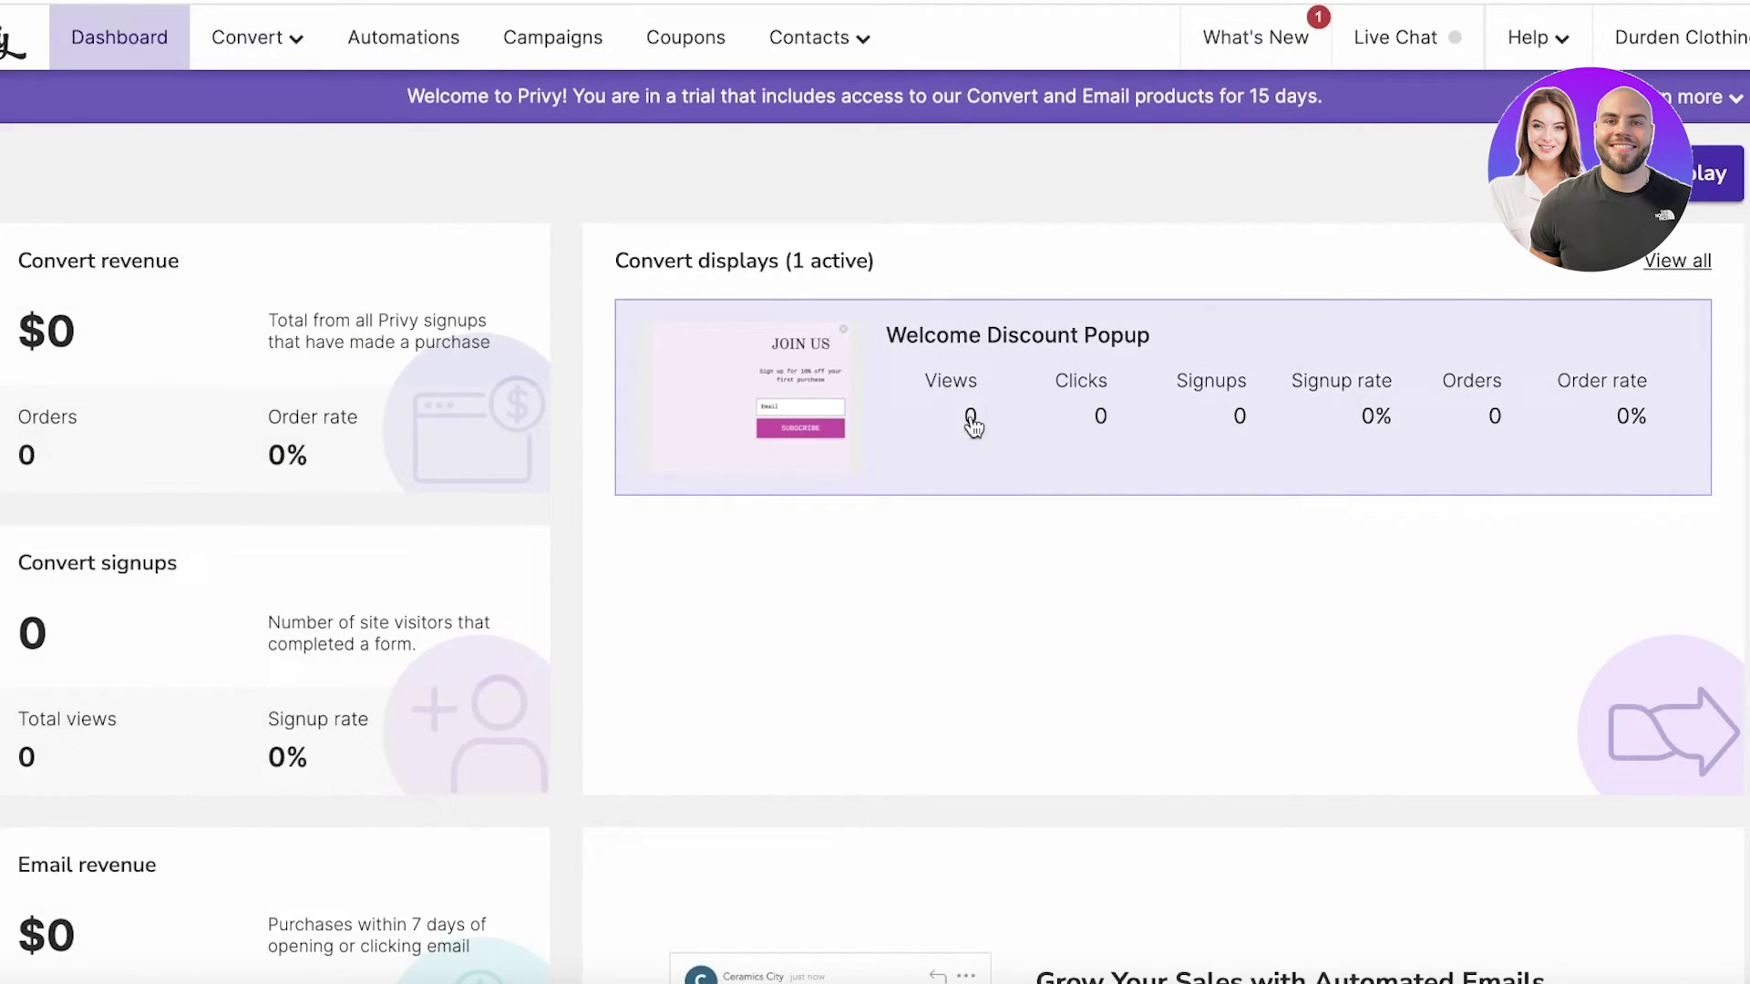
click(1367, 410)
scroll(1183, 407, down, 1)
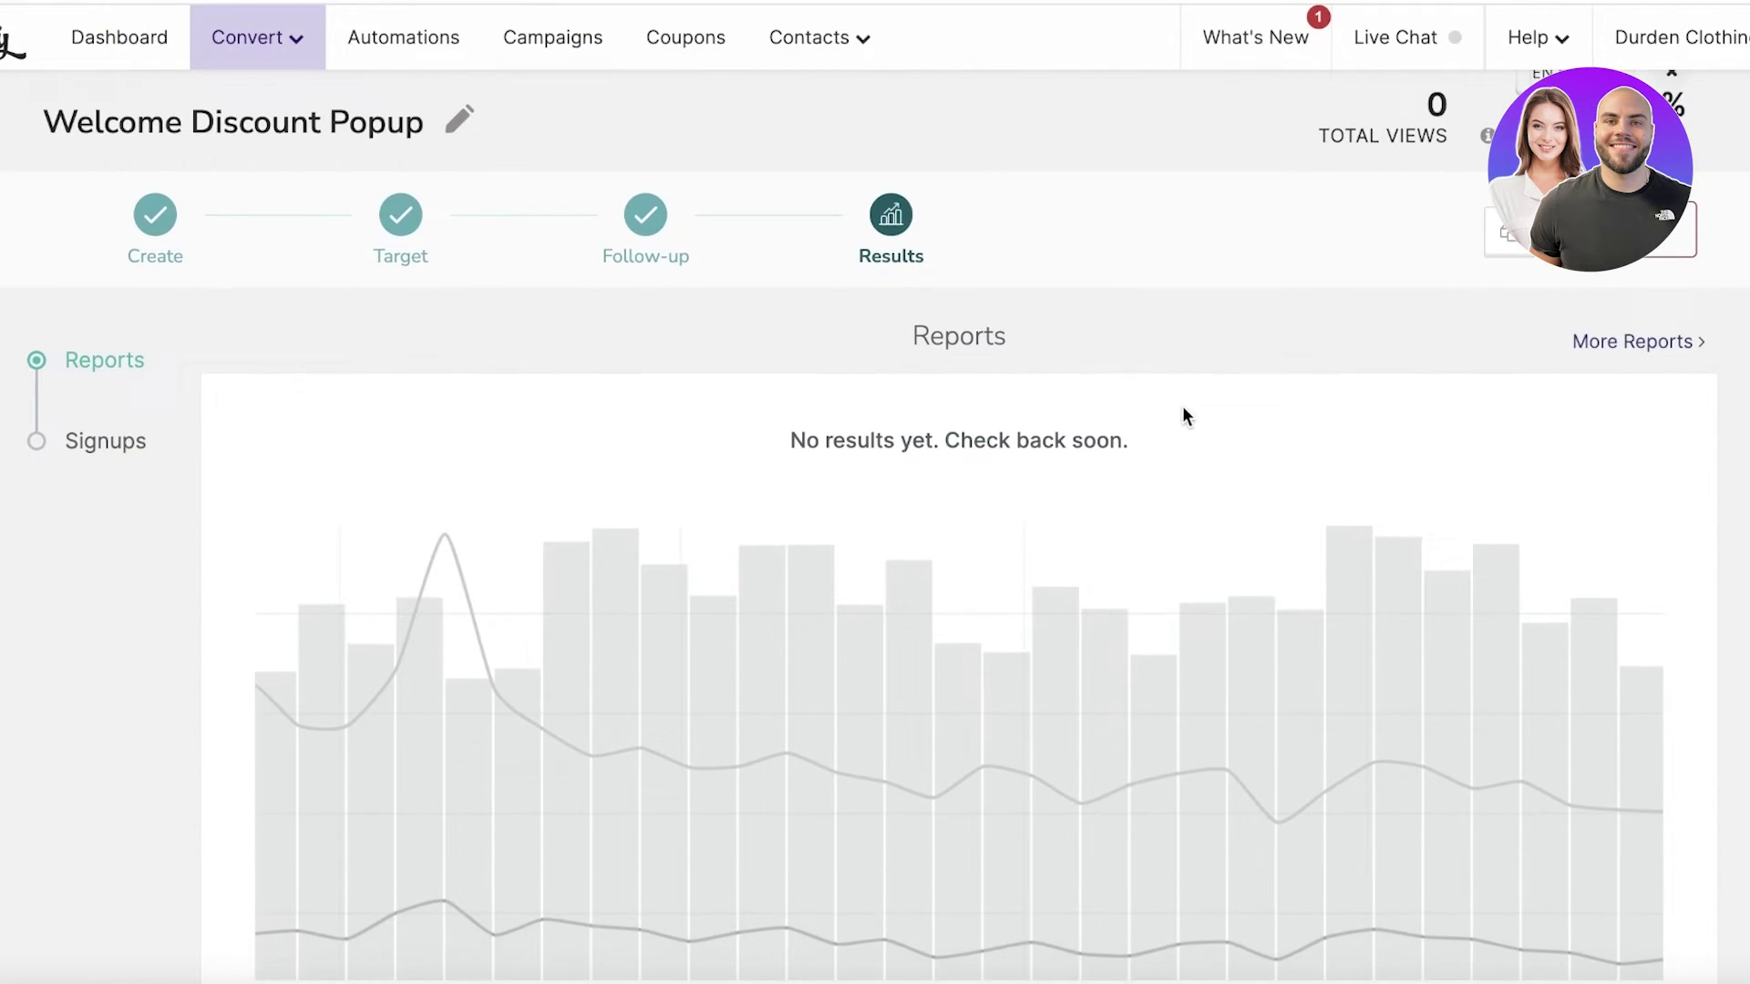
scroll(138, 9, up, 1)
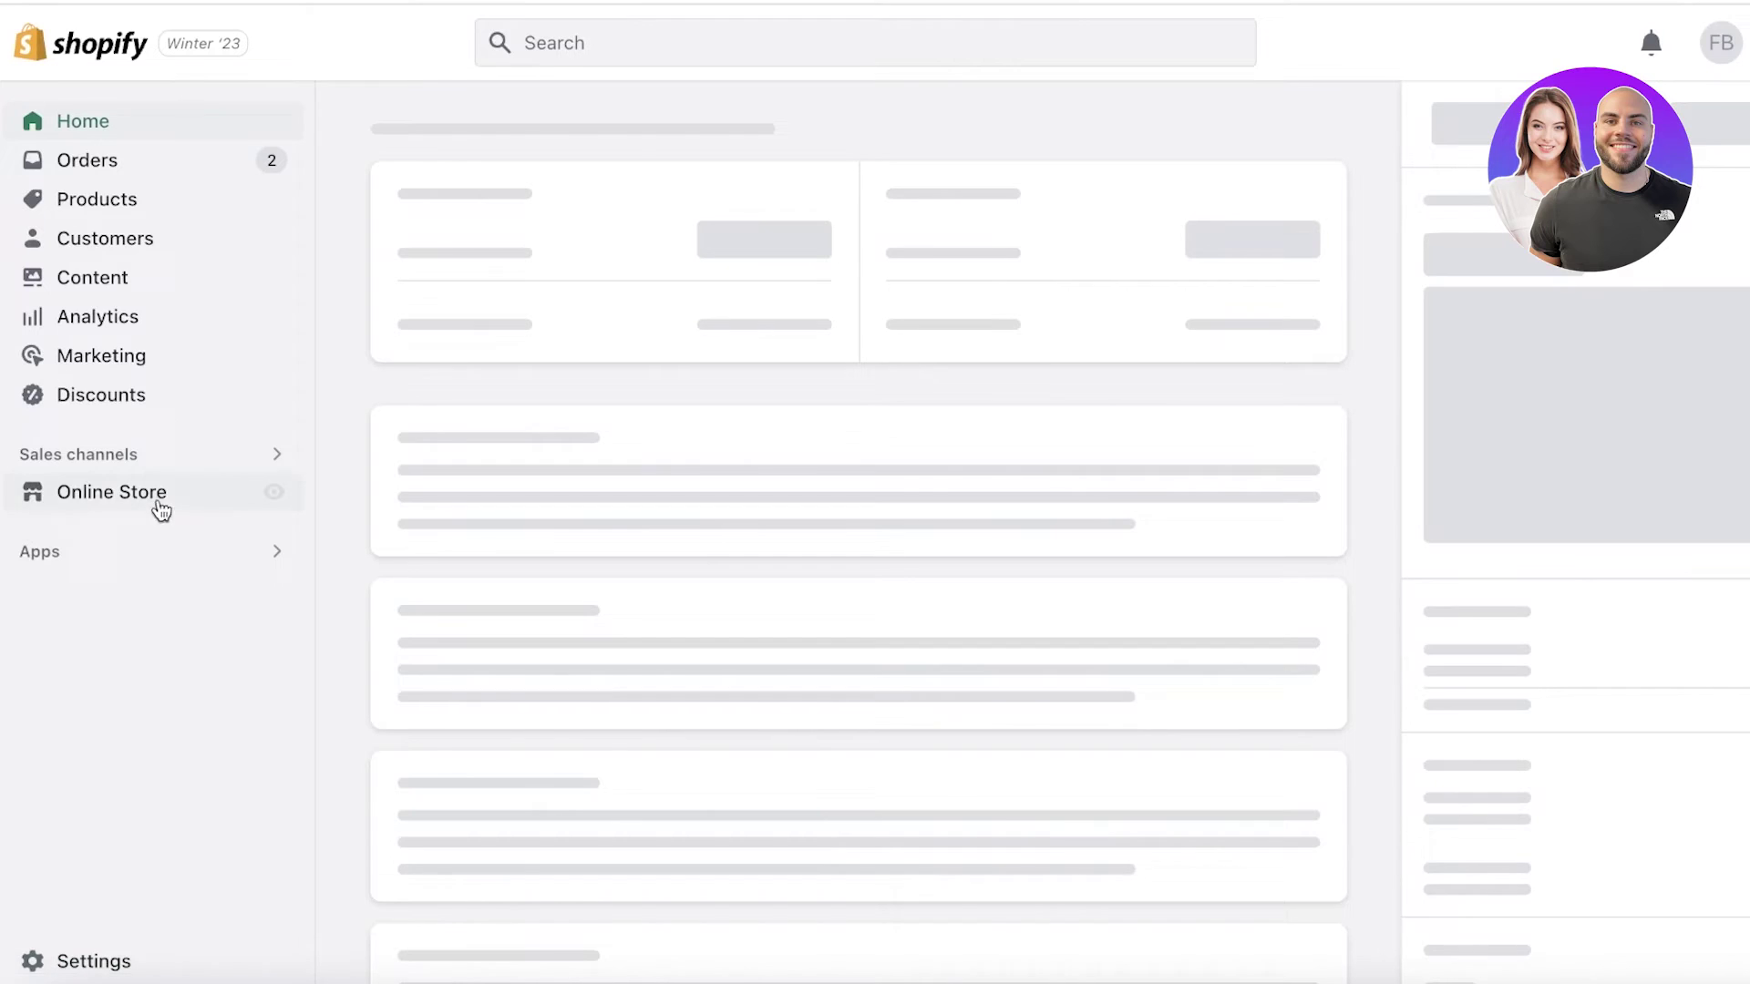
Load the Durden Clothing storefront in an incognito window and open the Get 10% Off! popup
click(273, 495)
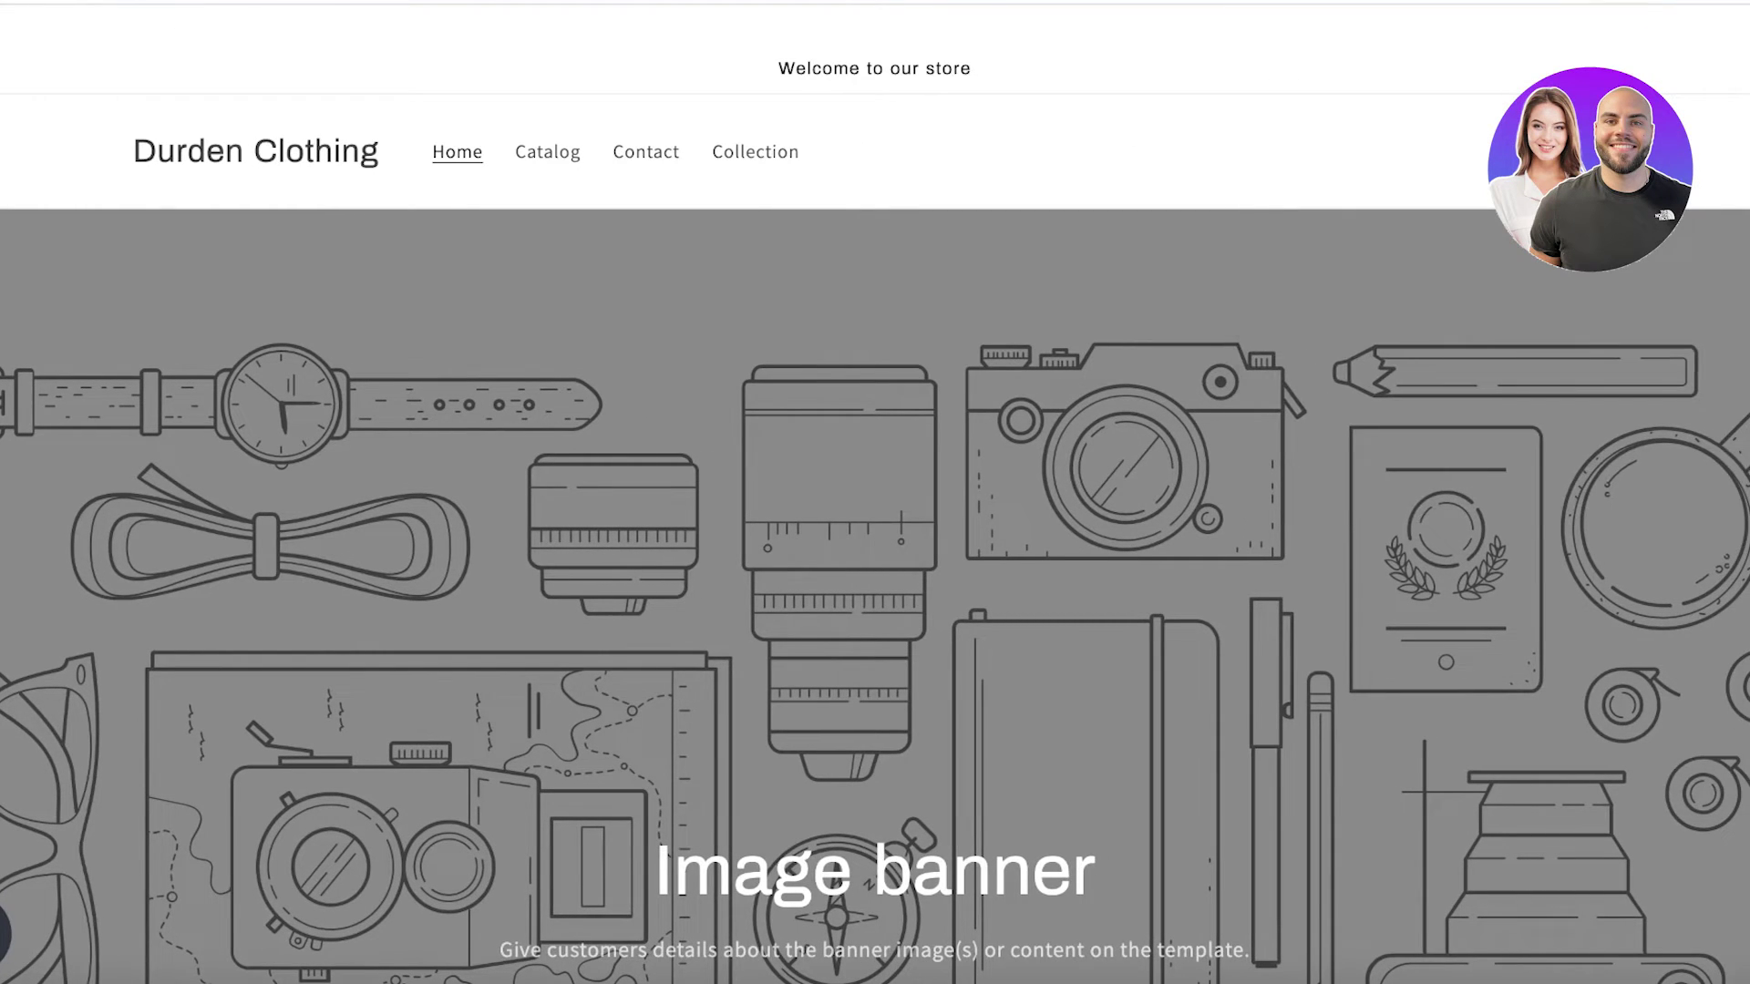
right_click(1258, 5)
click(1294, 148)
click(1745, 3)
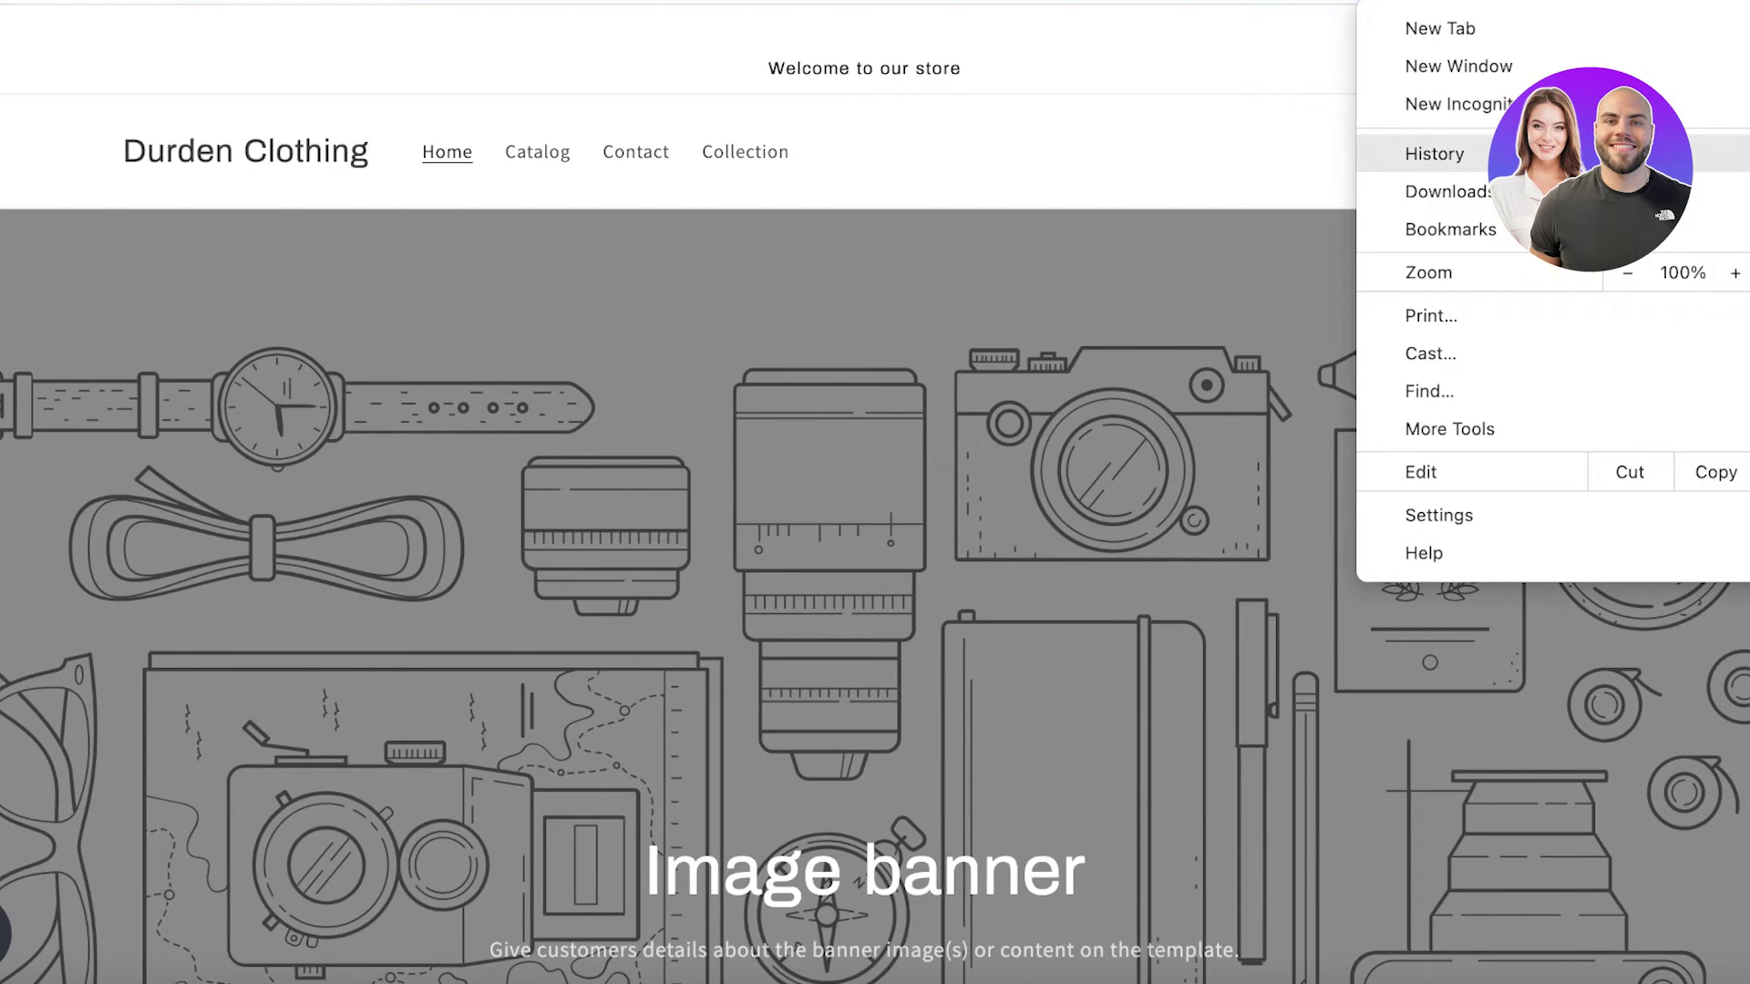
click(1459, 104)
right_click(547, 55)
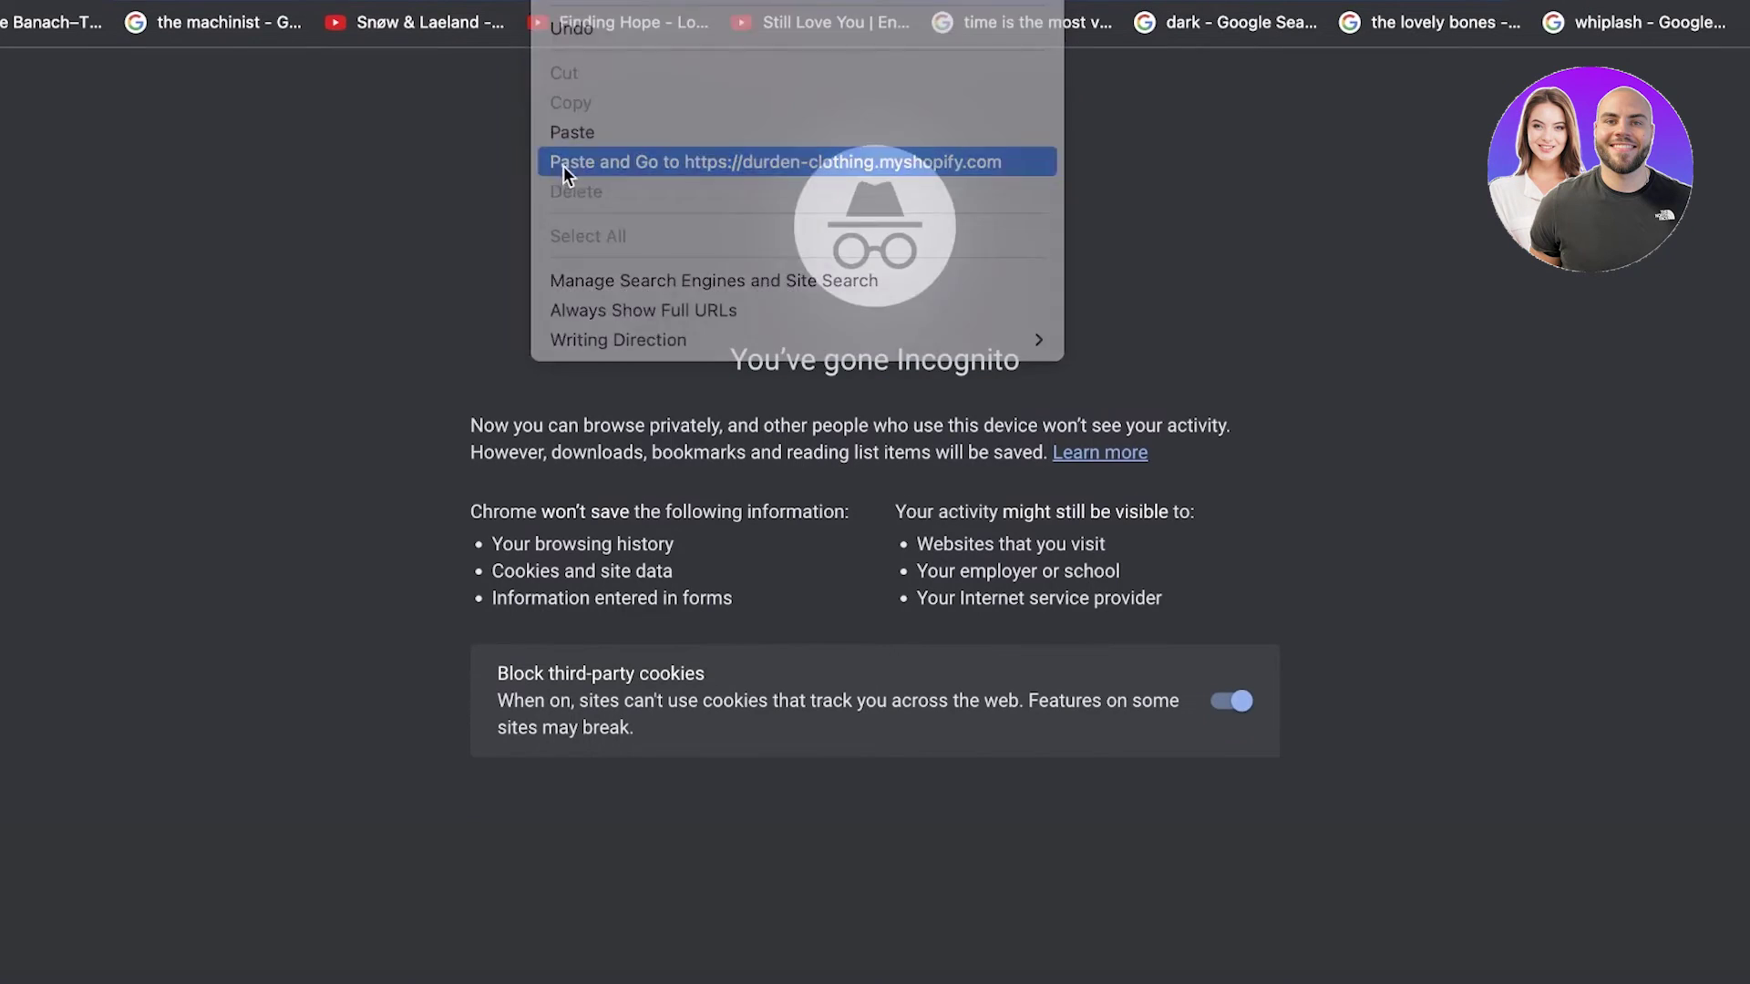
click(564, 165)
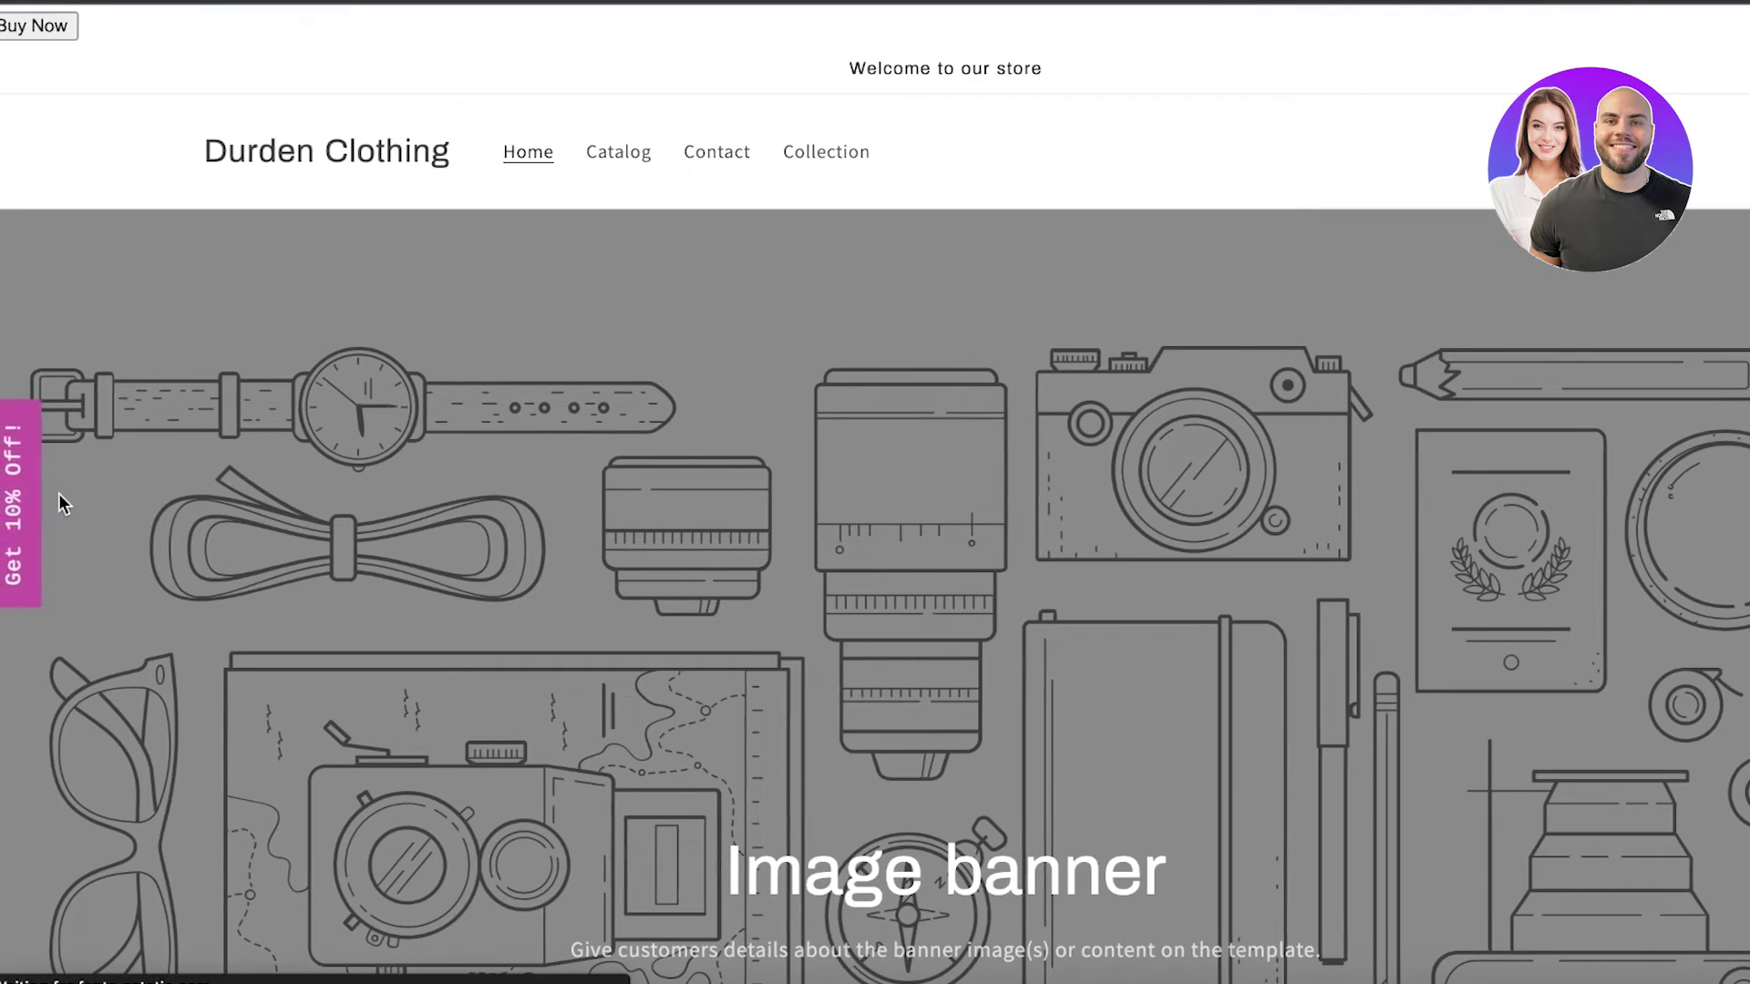
click(27, 483)
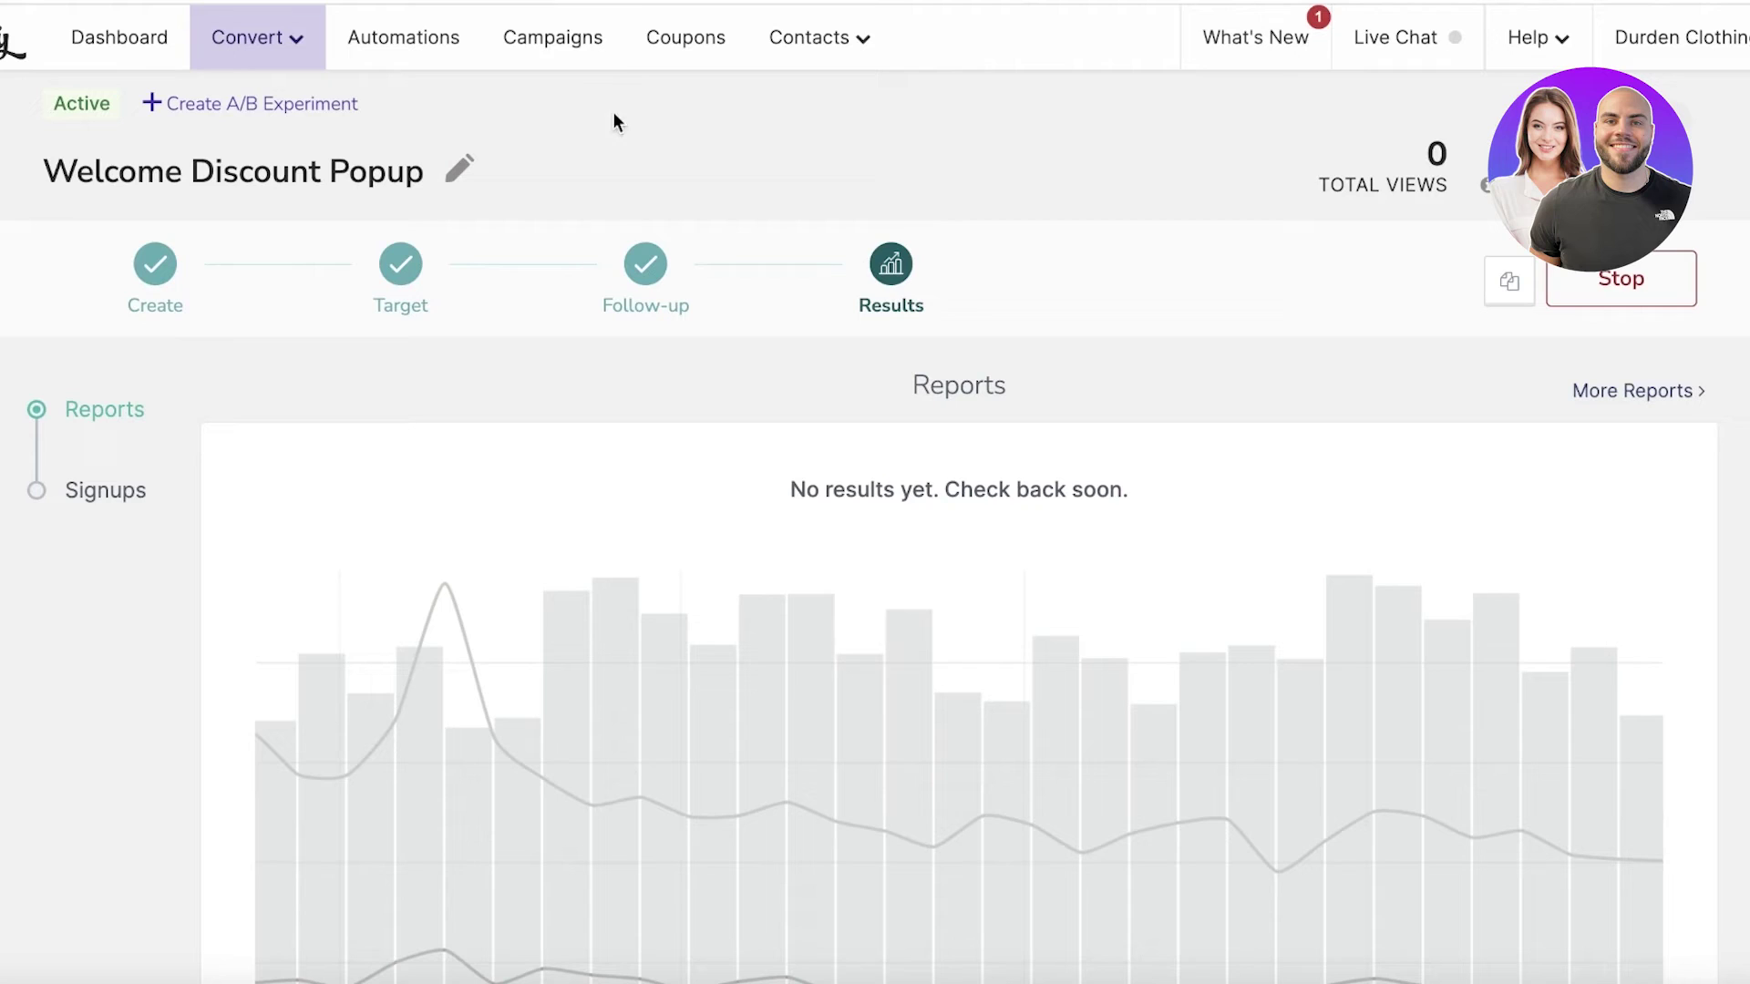
Browse Privy's Convert, Campaigns, Coupons and Plays pages
click(287, 50)
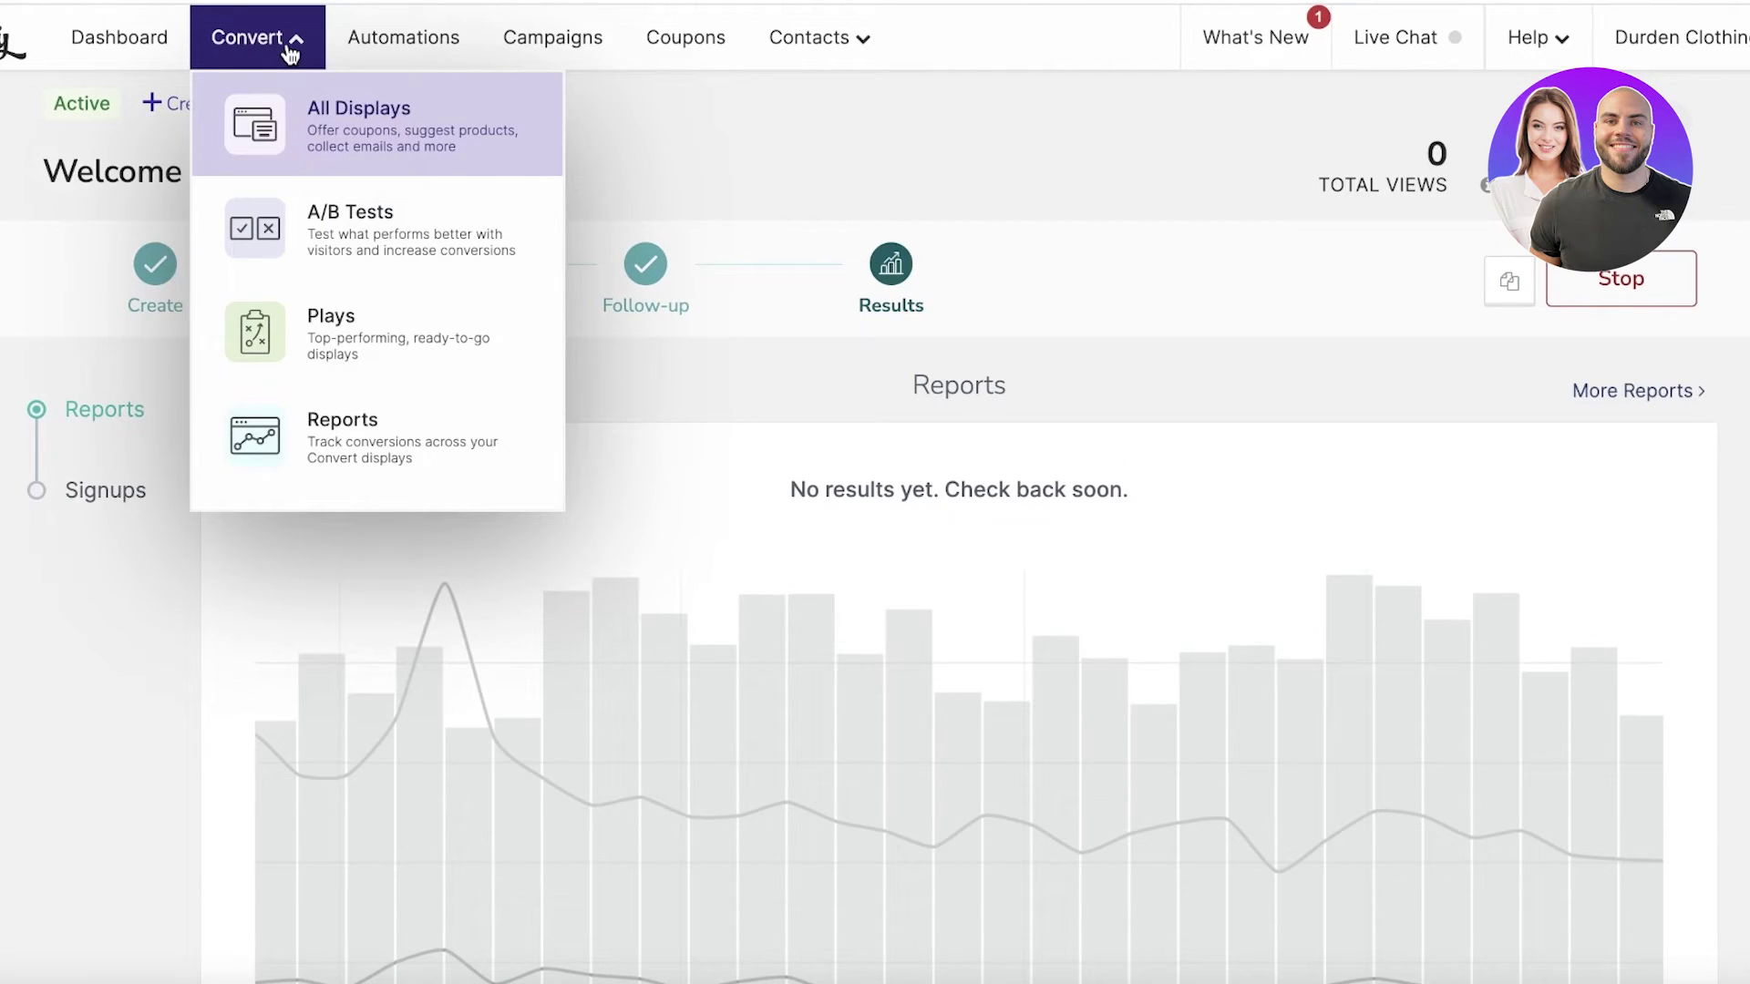
click(556, 53)
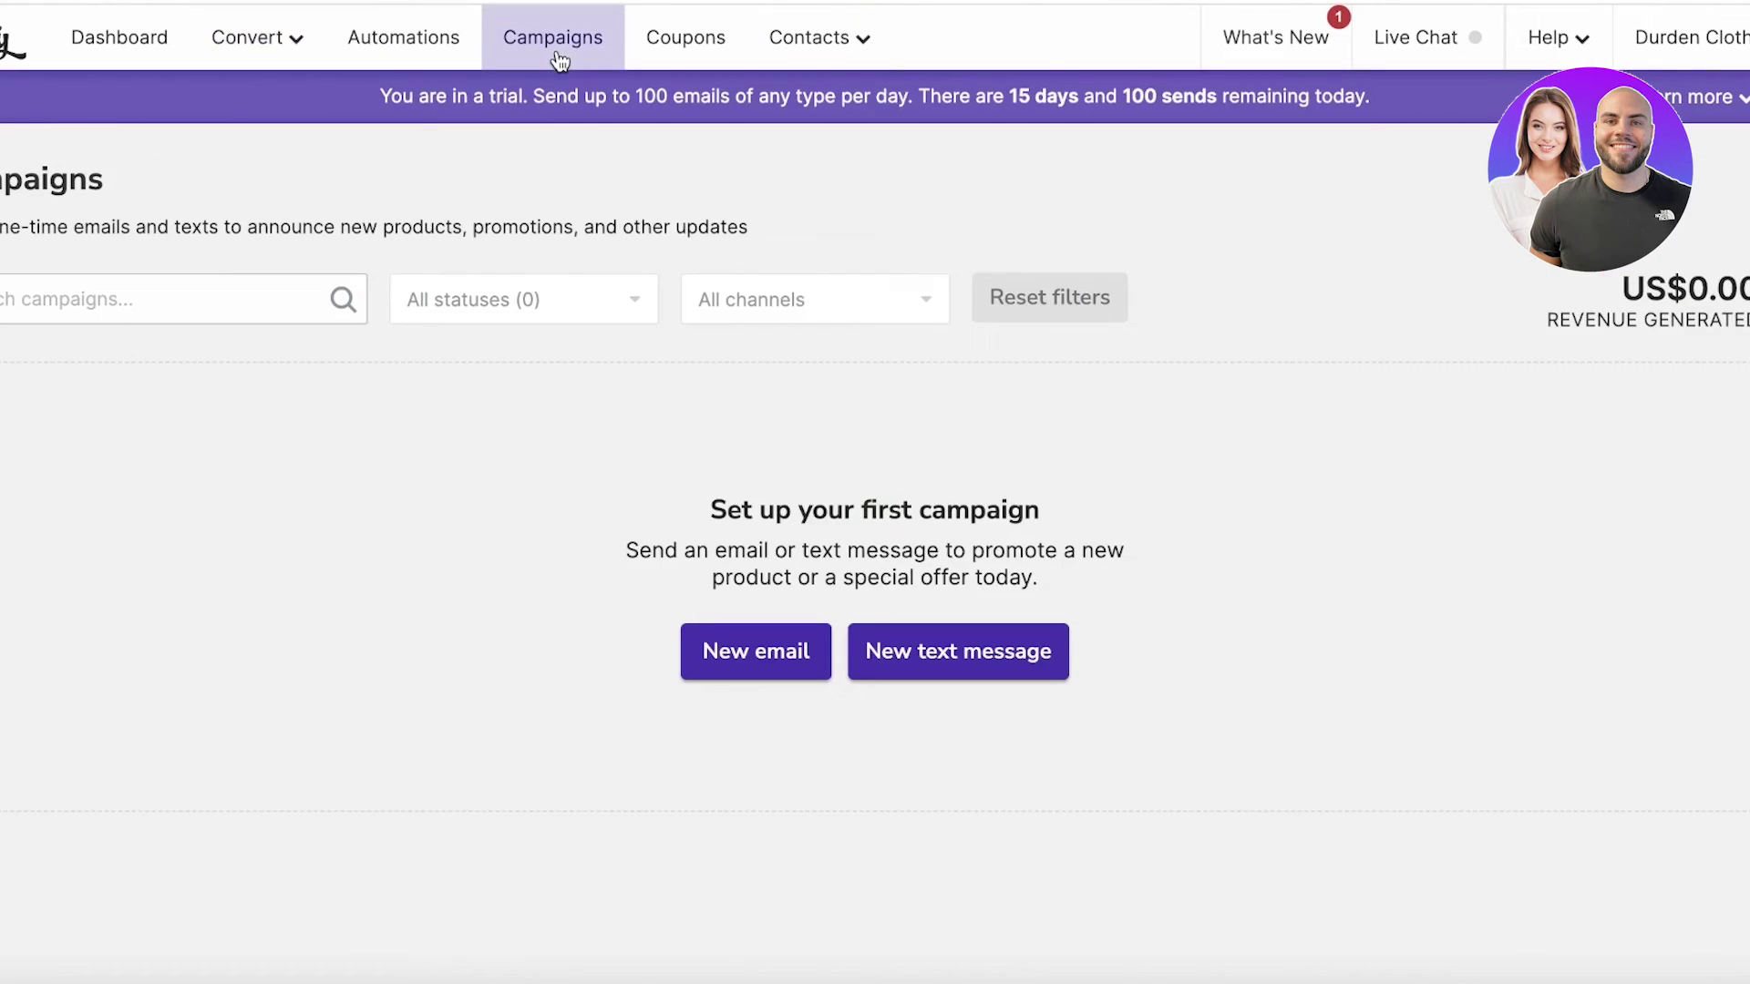
click(688, 53)
click(298, 47)
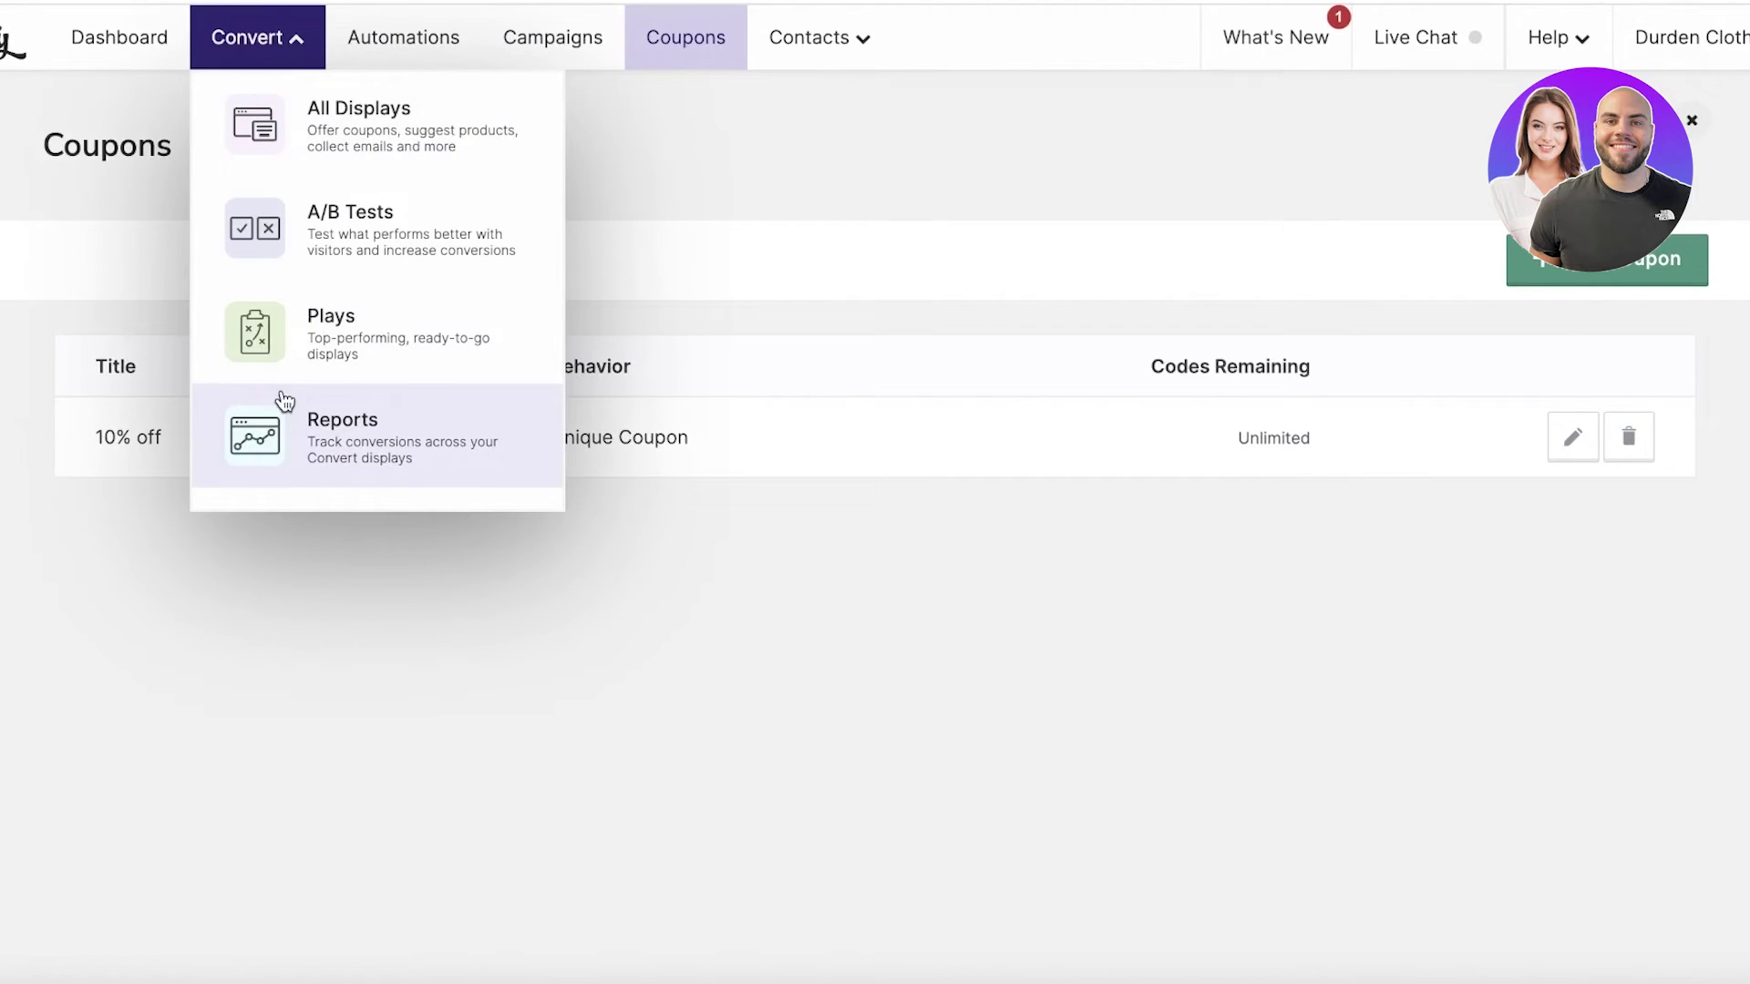
click(278, 339)
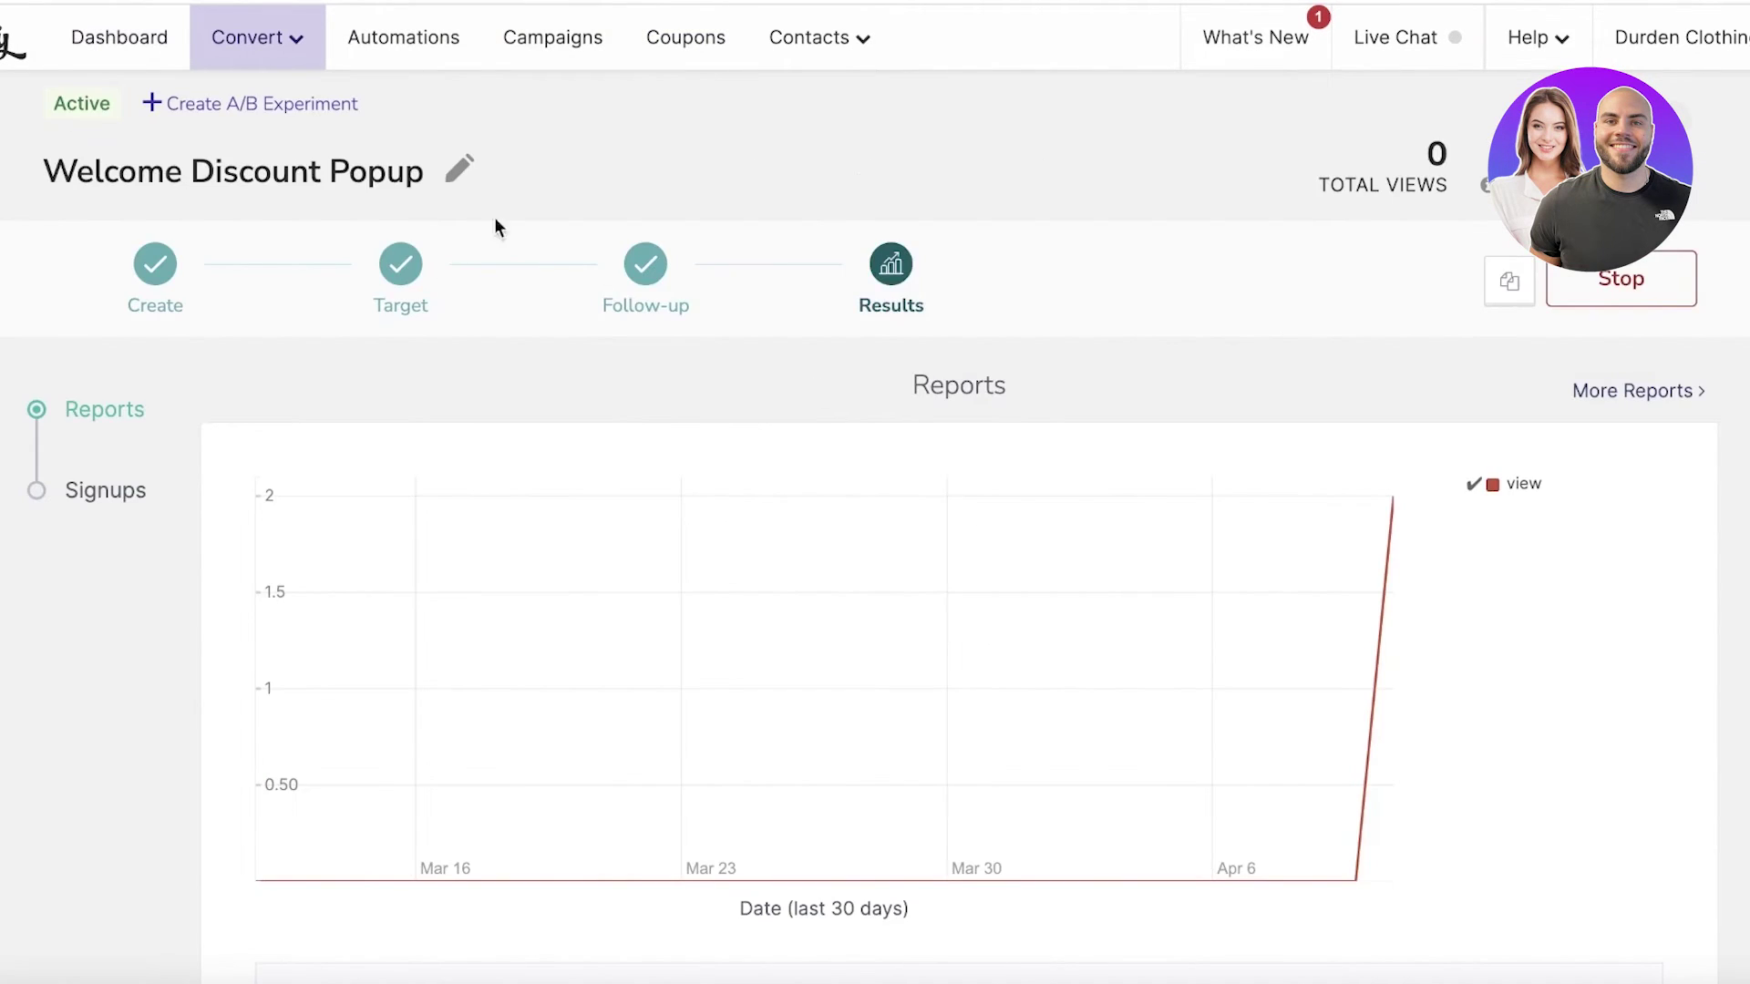
scroll(957, 268, down, 3)
scroll(958, 268, up, 3)
Stop the Welcome Discount Popup display and confirm
click(1673, 279)
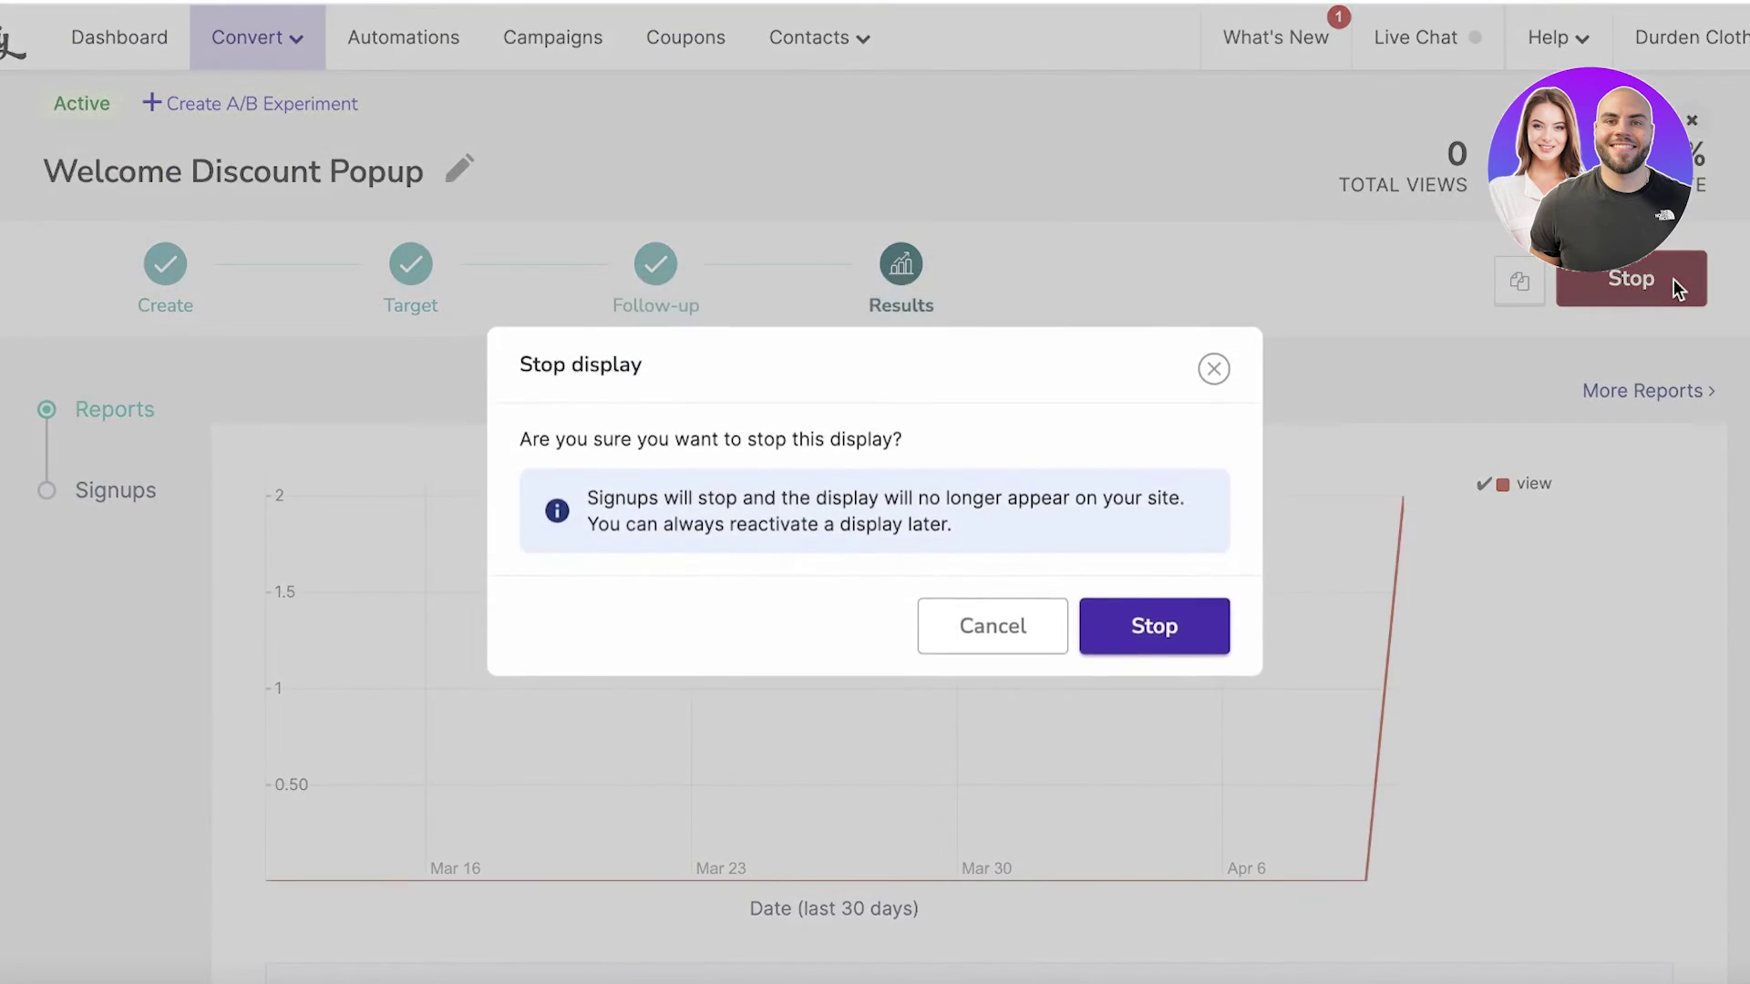
click(1154, 641)
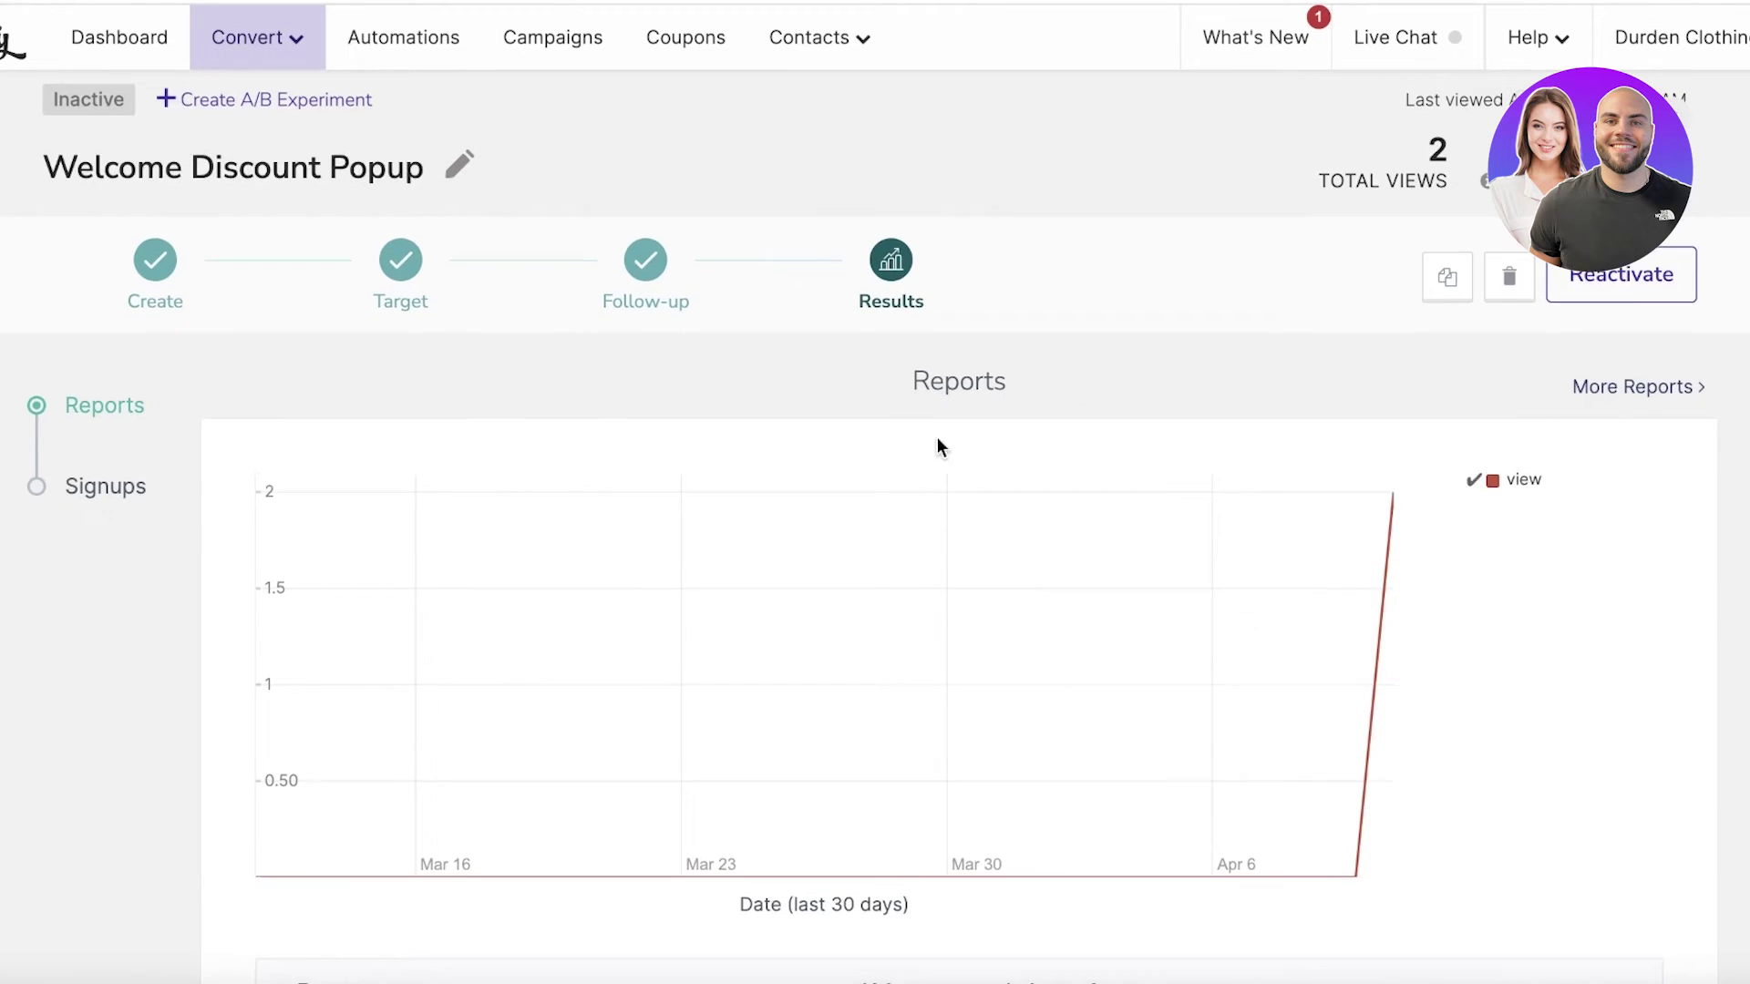
scroll(930, 498, down, 7)
scroll(984, 495, up, 7)
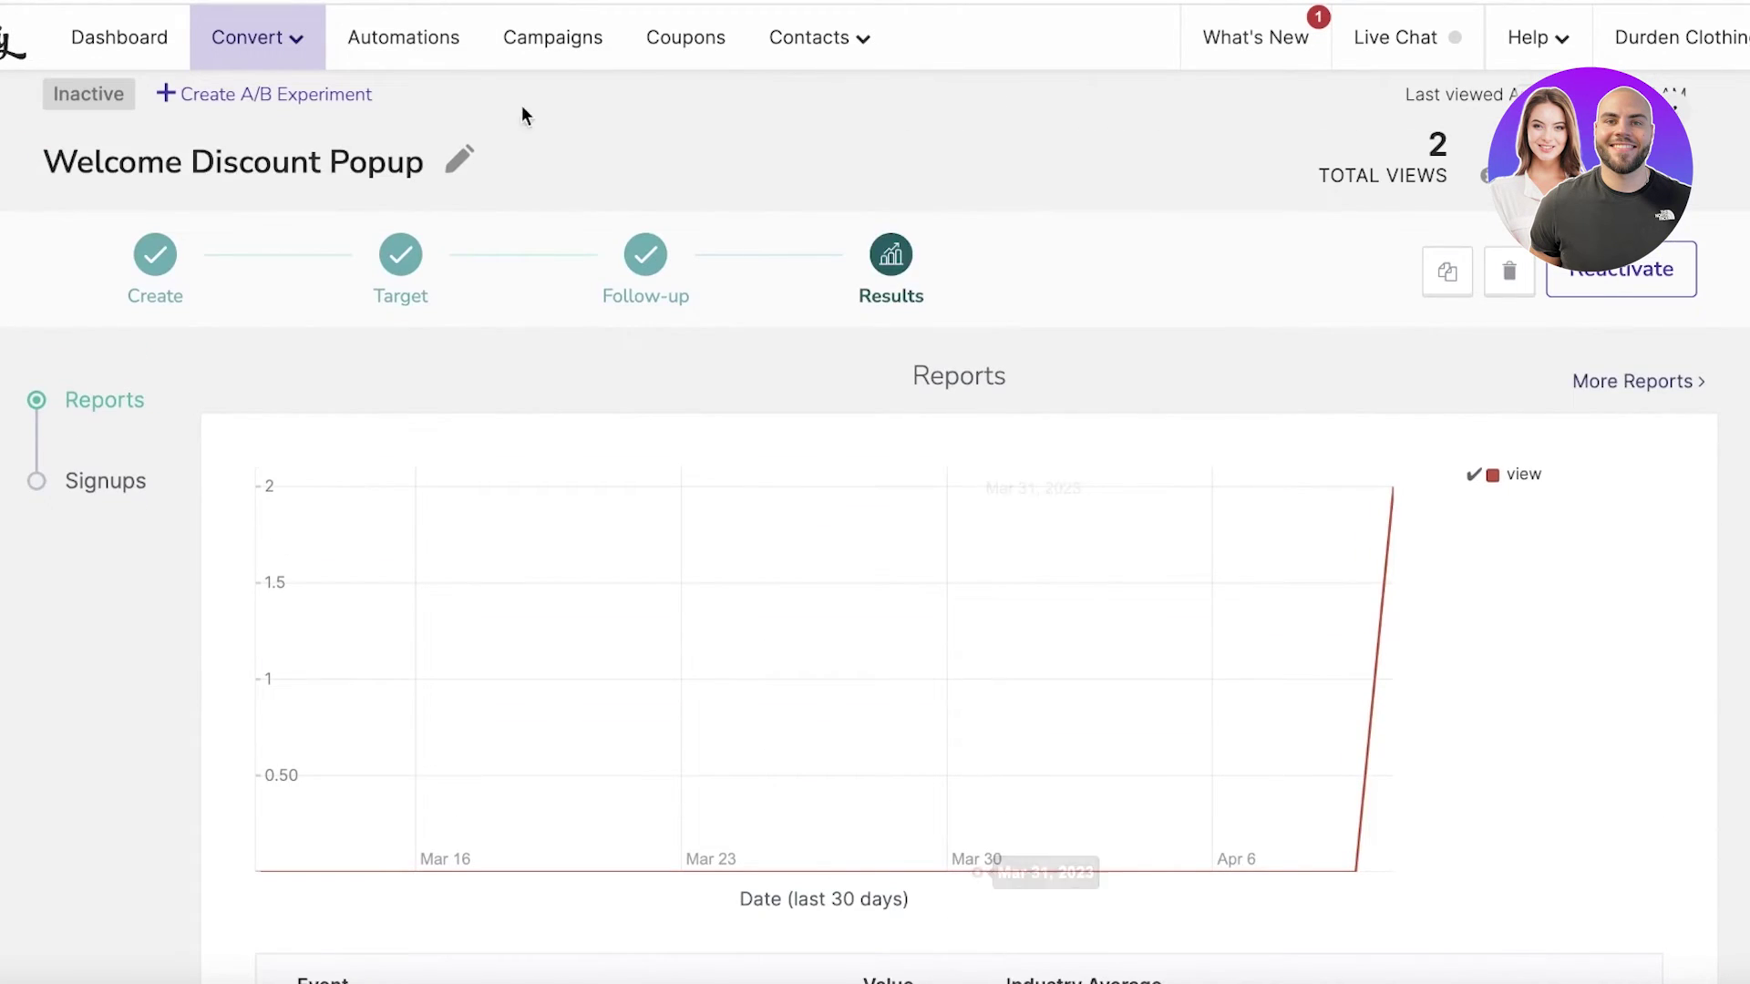
click(128, 37)
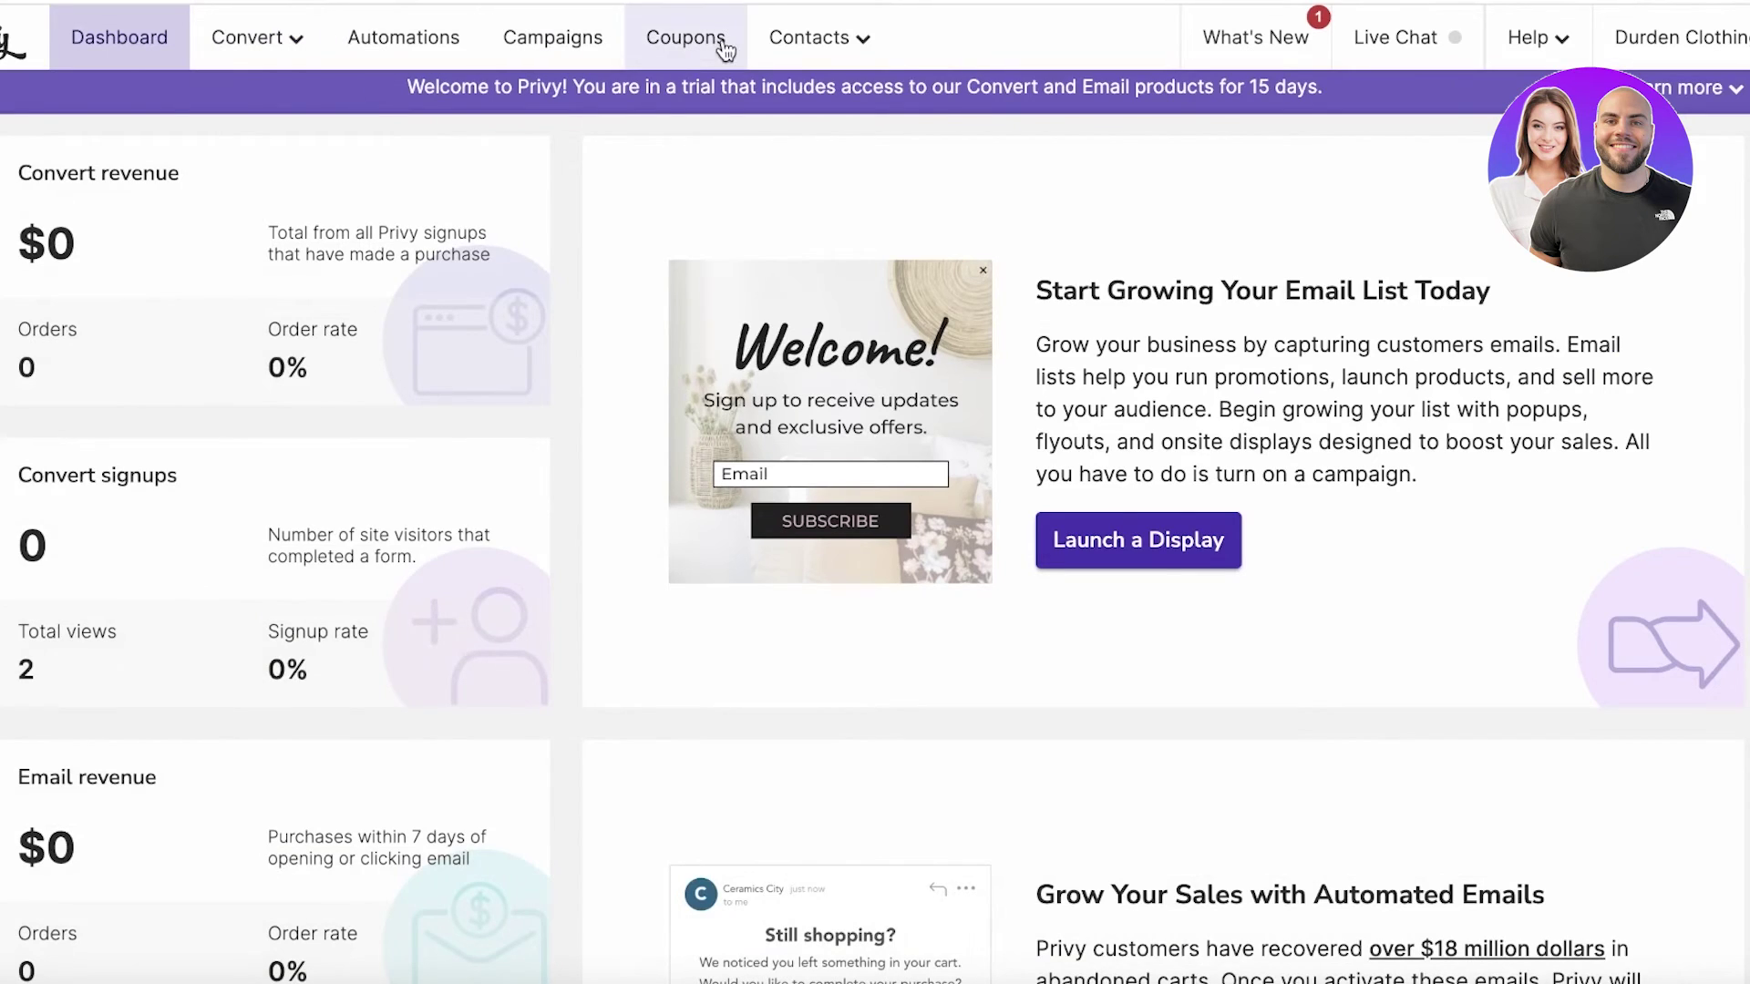
Reactivate the popup from Convert > All Displays and start copying it
click(255, 36)
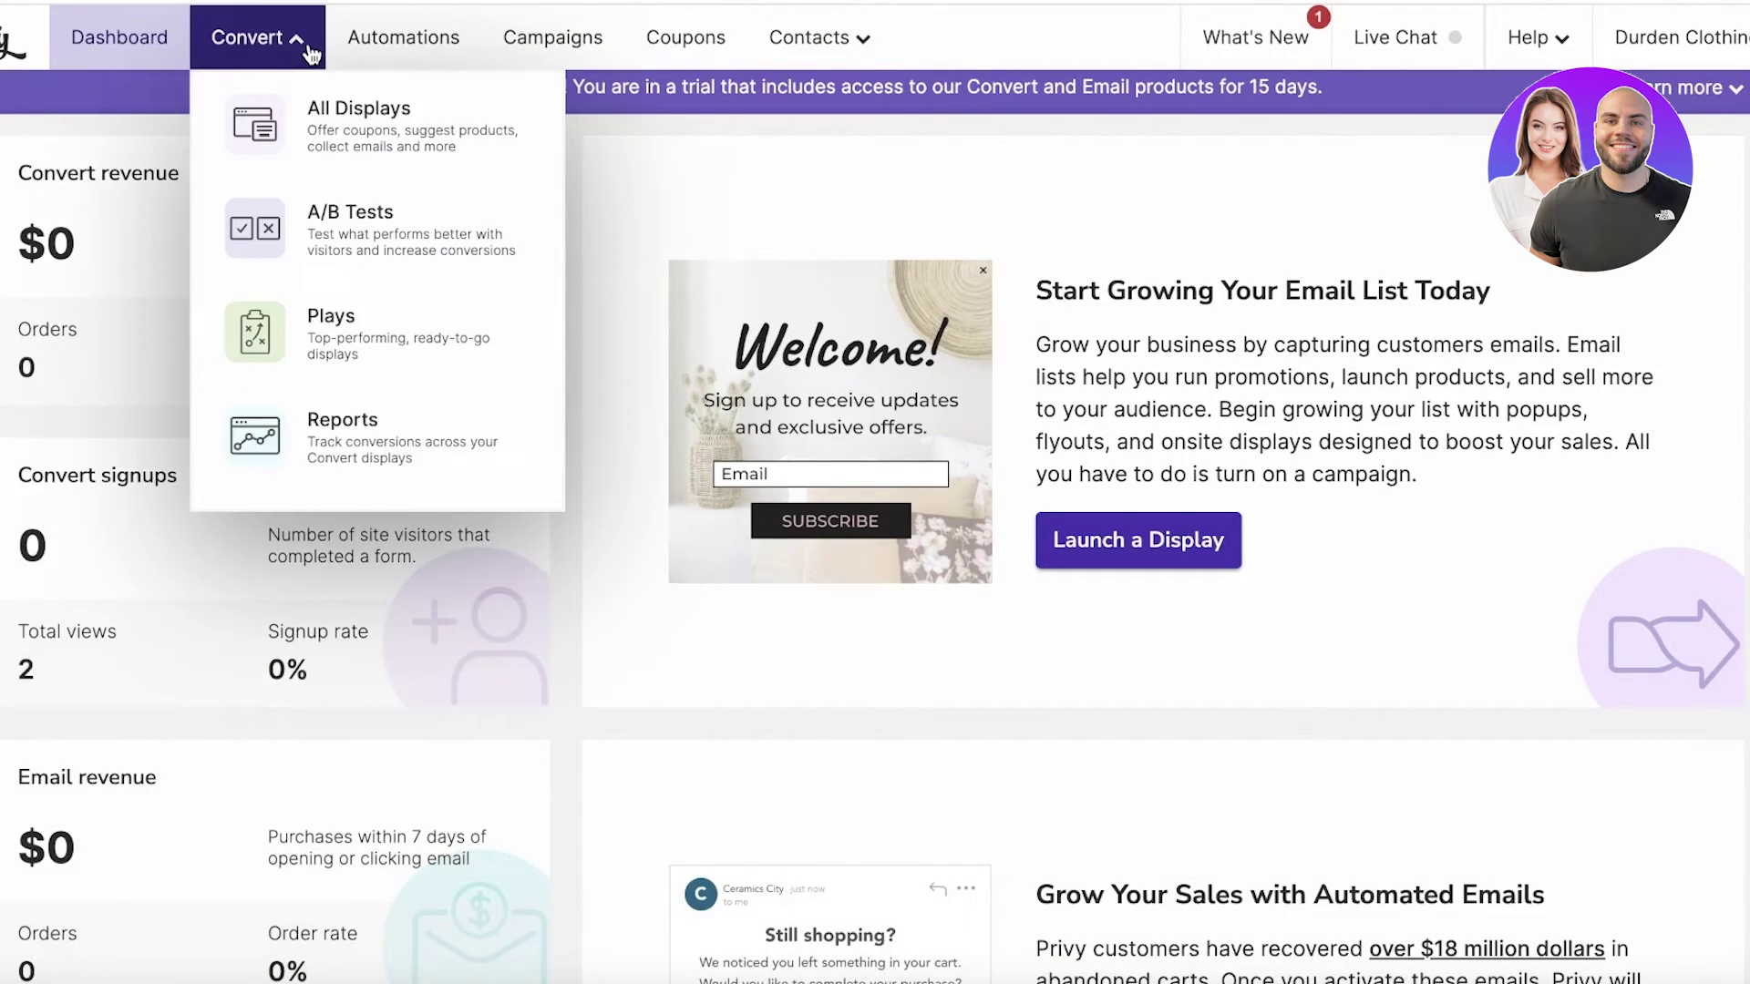
click(337, 223)
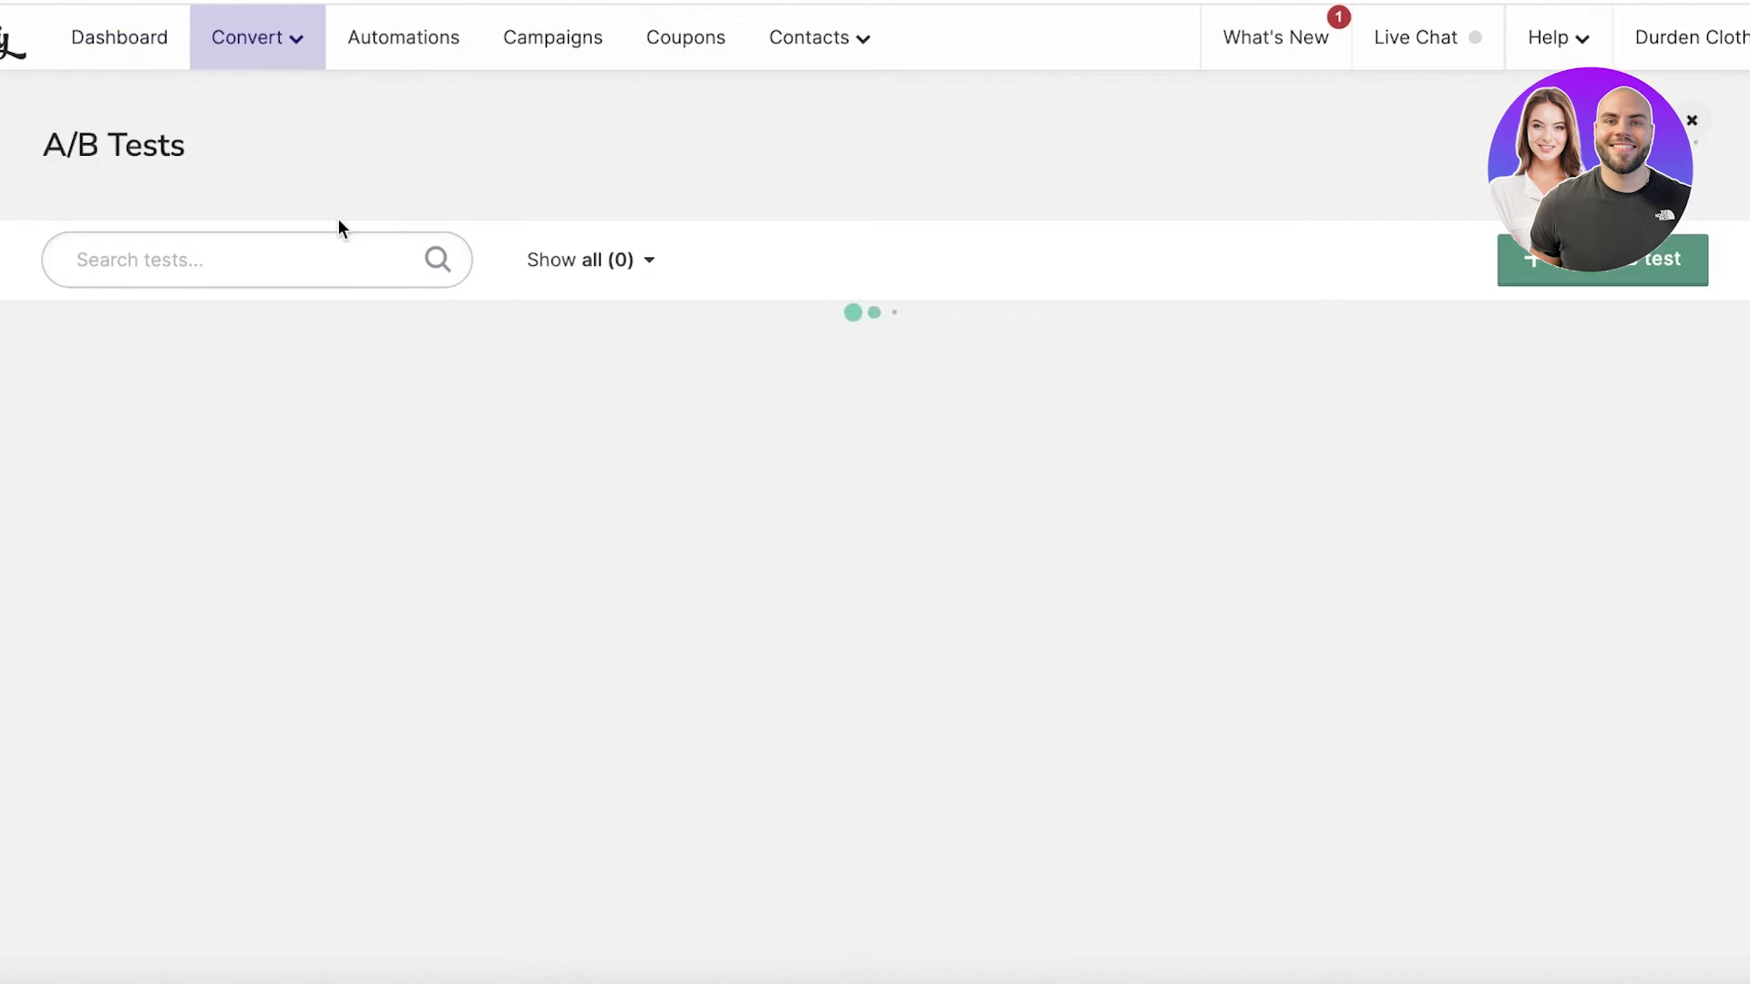
click(299, 68)
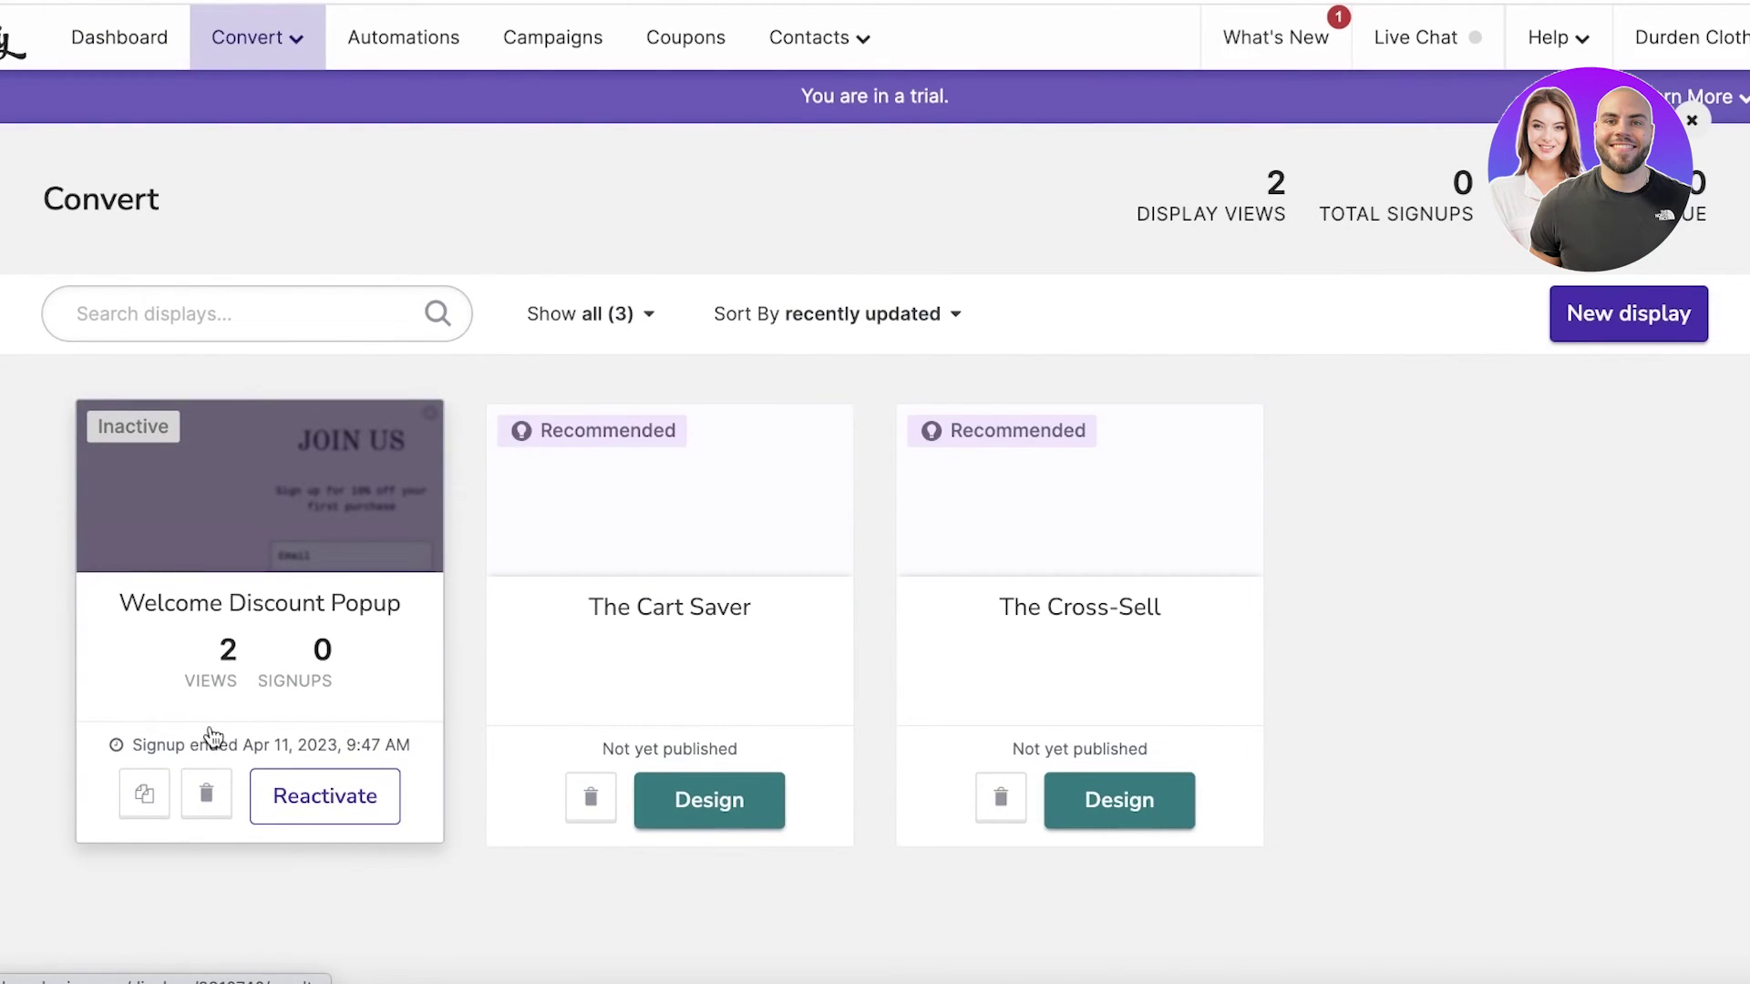
click(333, 801)
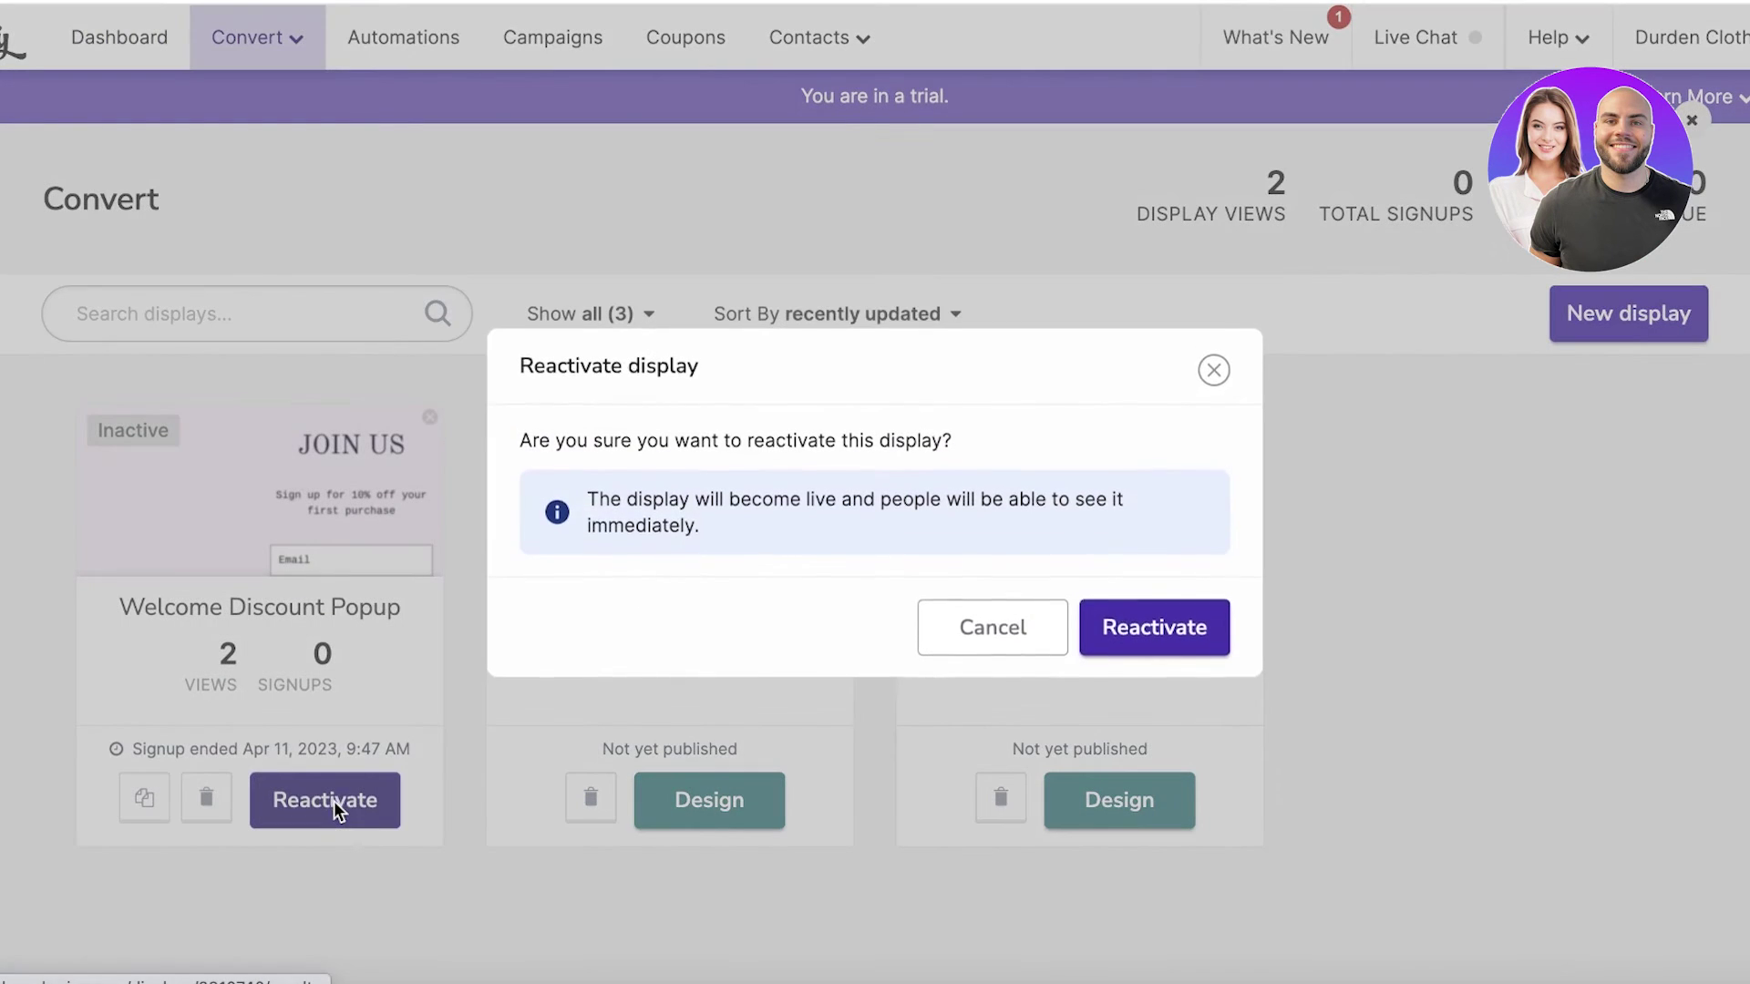
click(1207, 635)
click(179, 799)
Copy the display as a draft '(Copy) Welcome Discount Popup' and view its Target, Follow-up and Results stages
click(1099, 347)
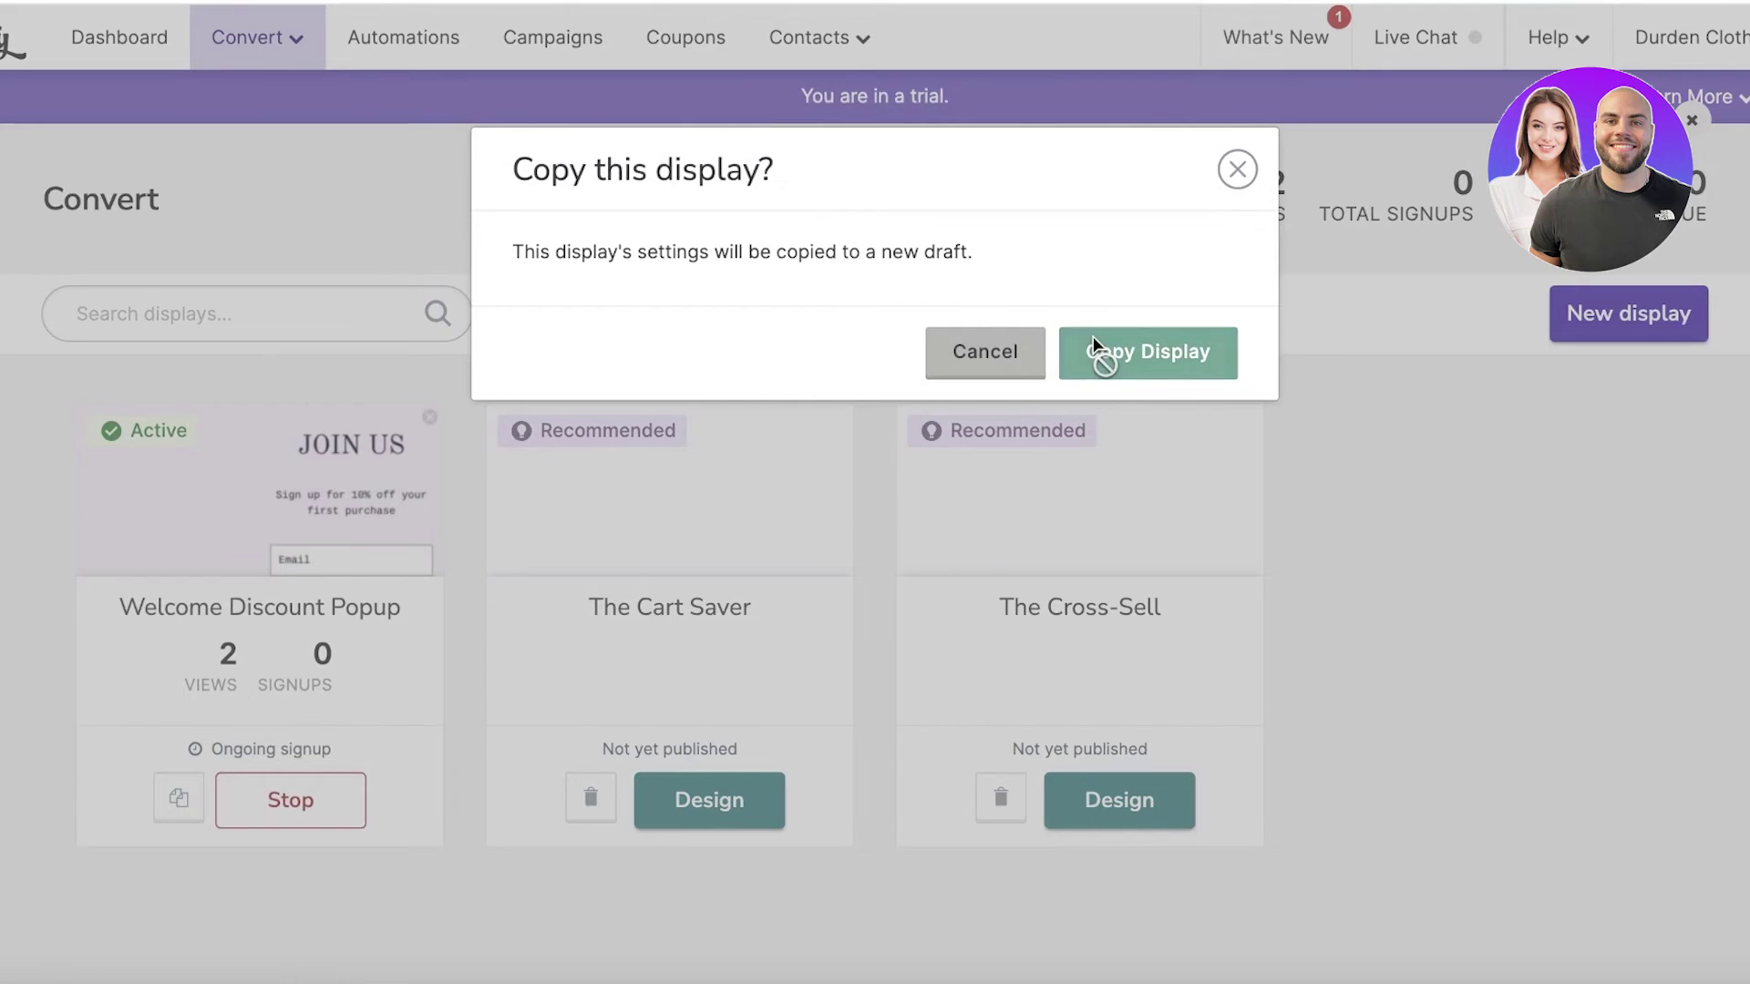
click(1127, 358)
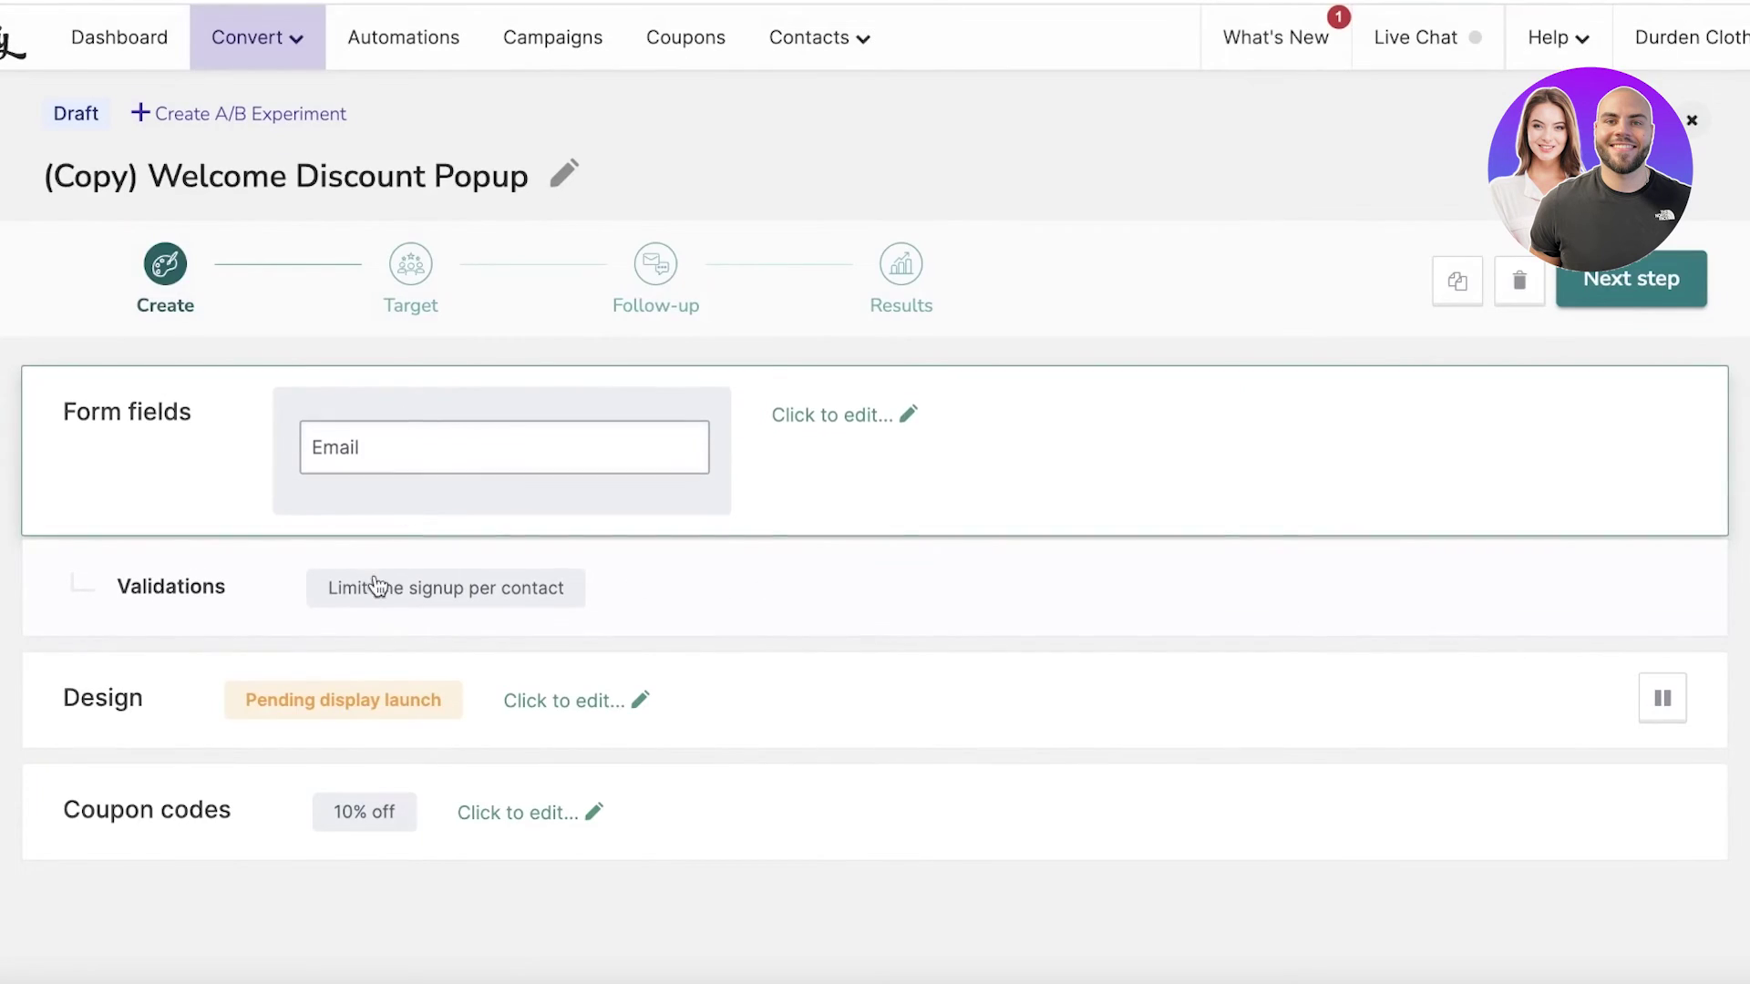
click(410, 265)
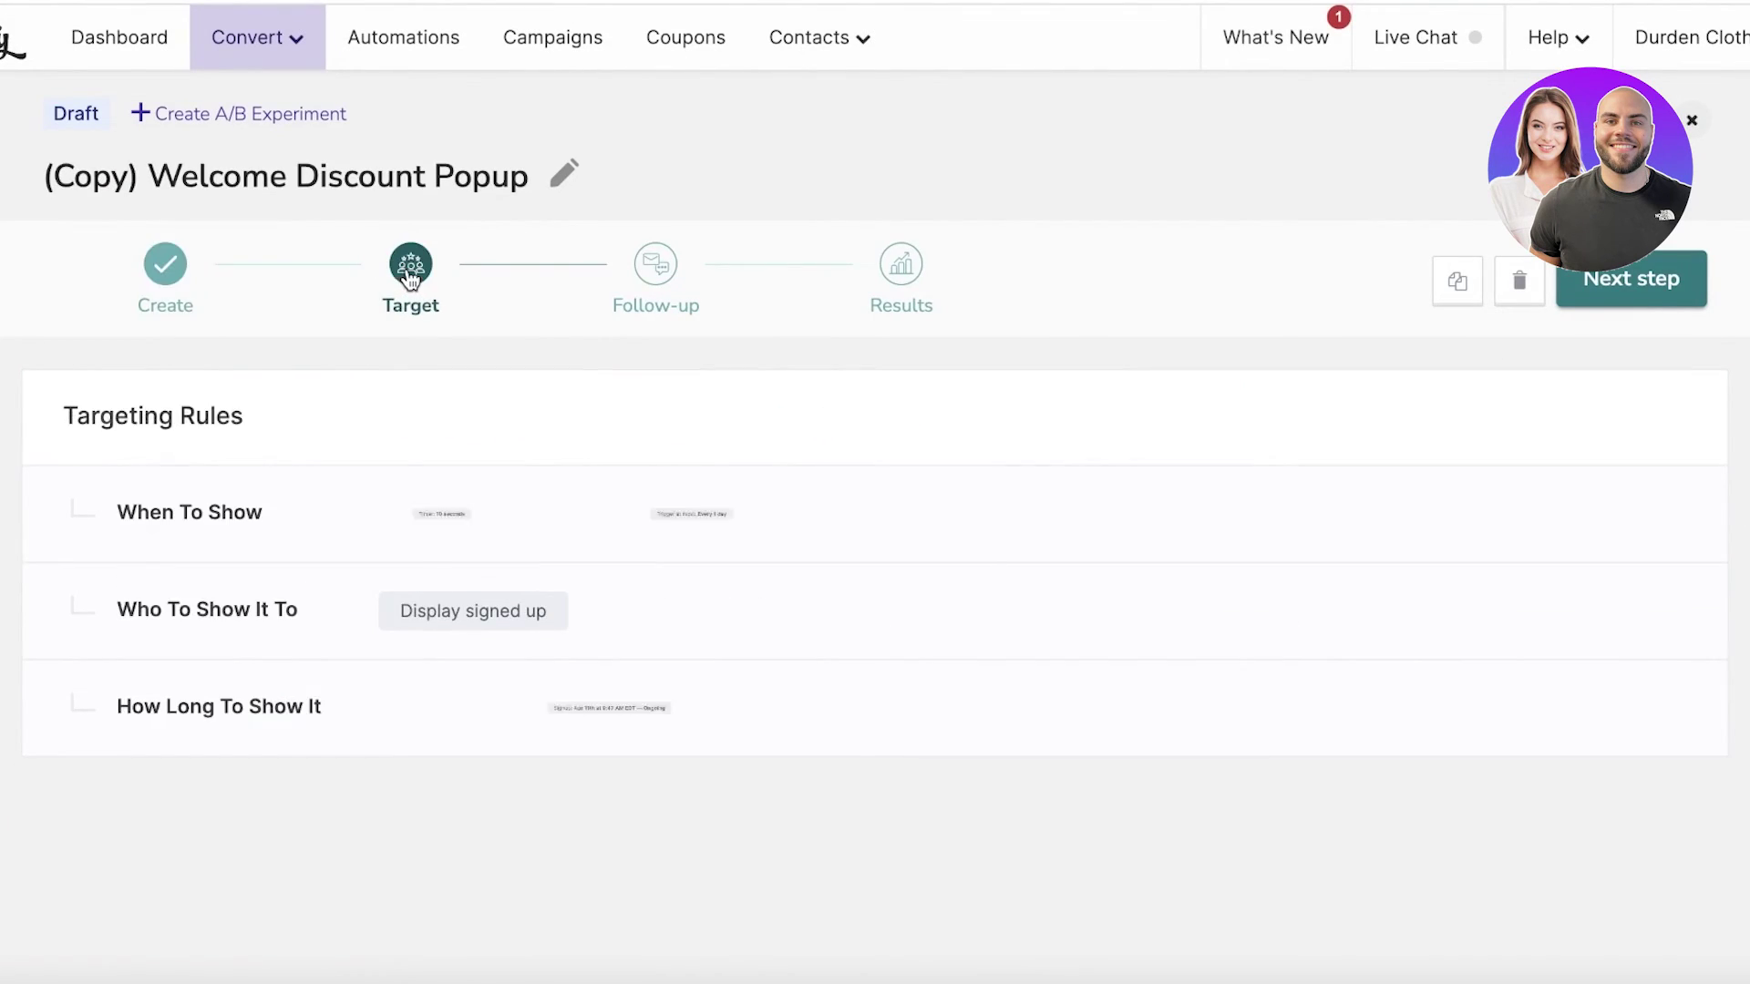
click(655, 265)
click(901, 264)
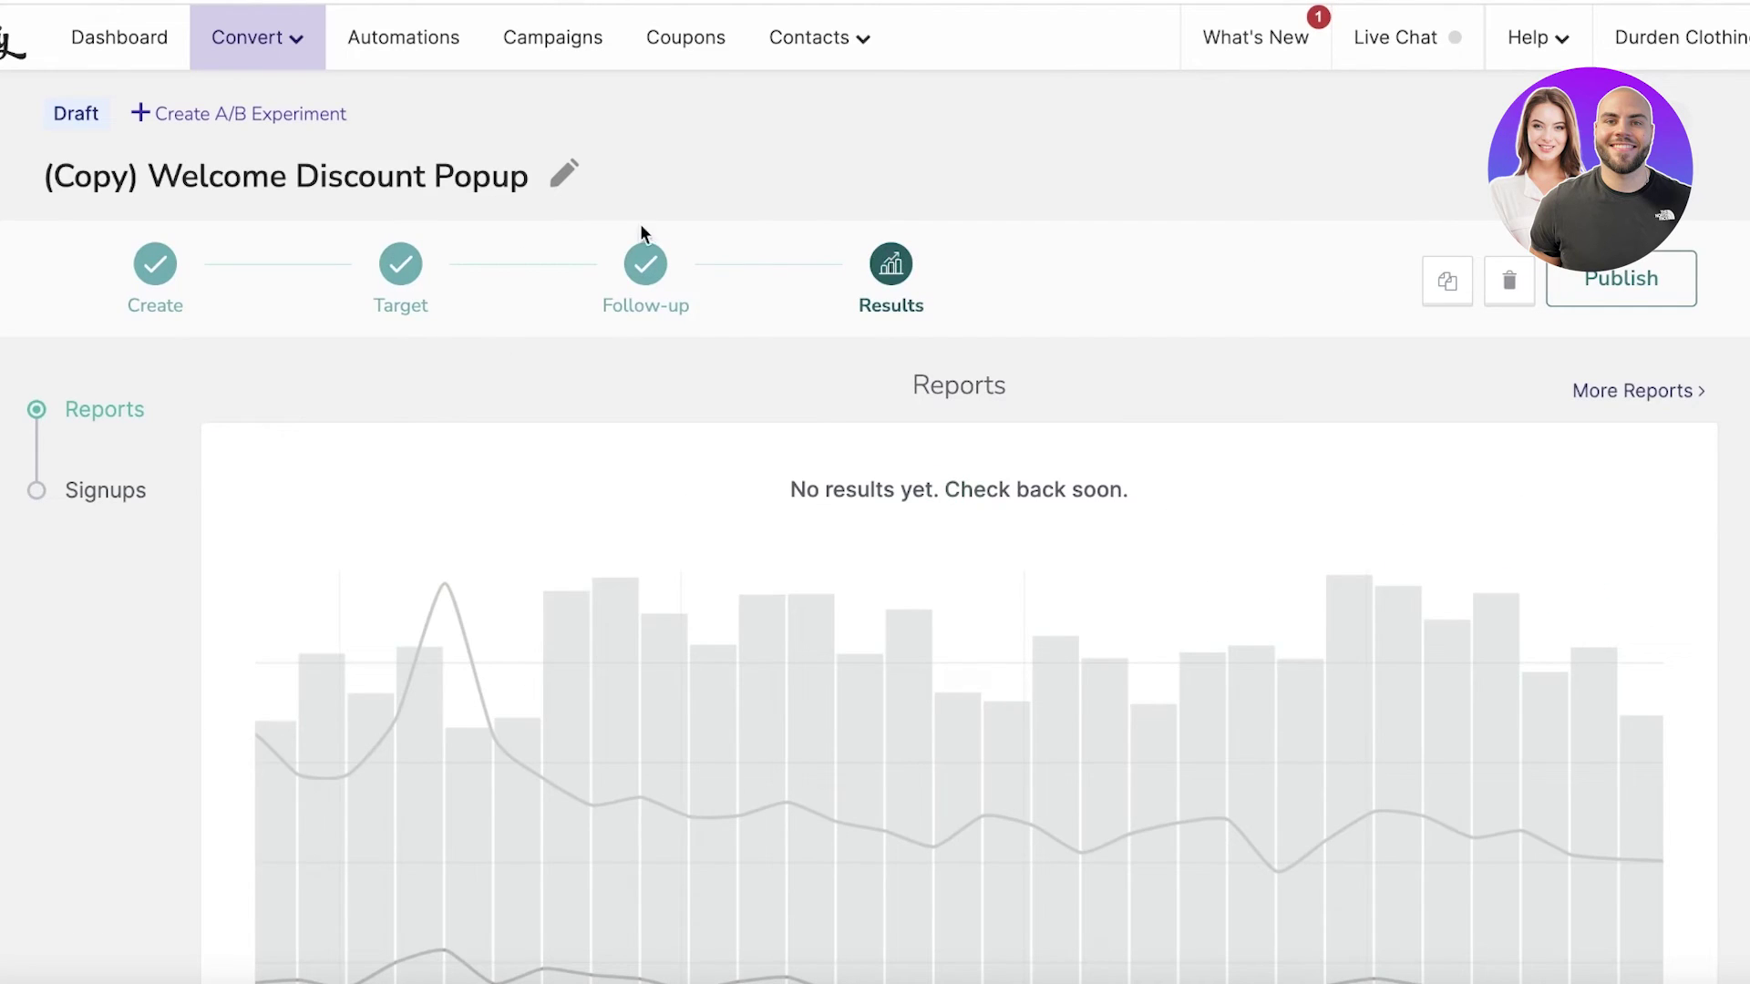
scroll(1398, 261, down, 6)
scroll(1207, 241, up, 6)
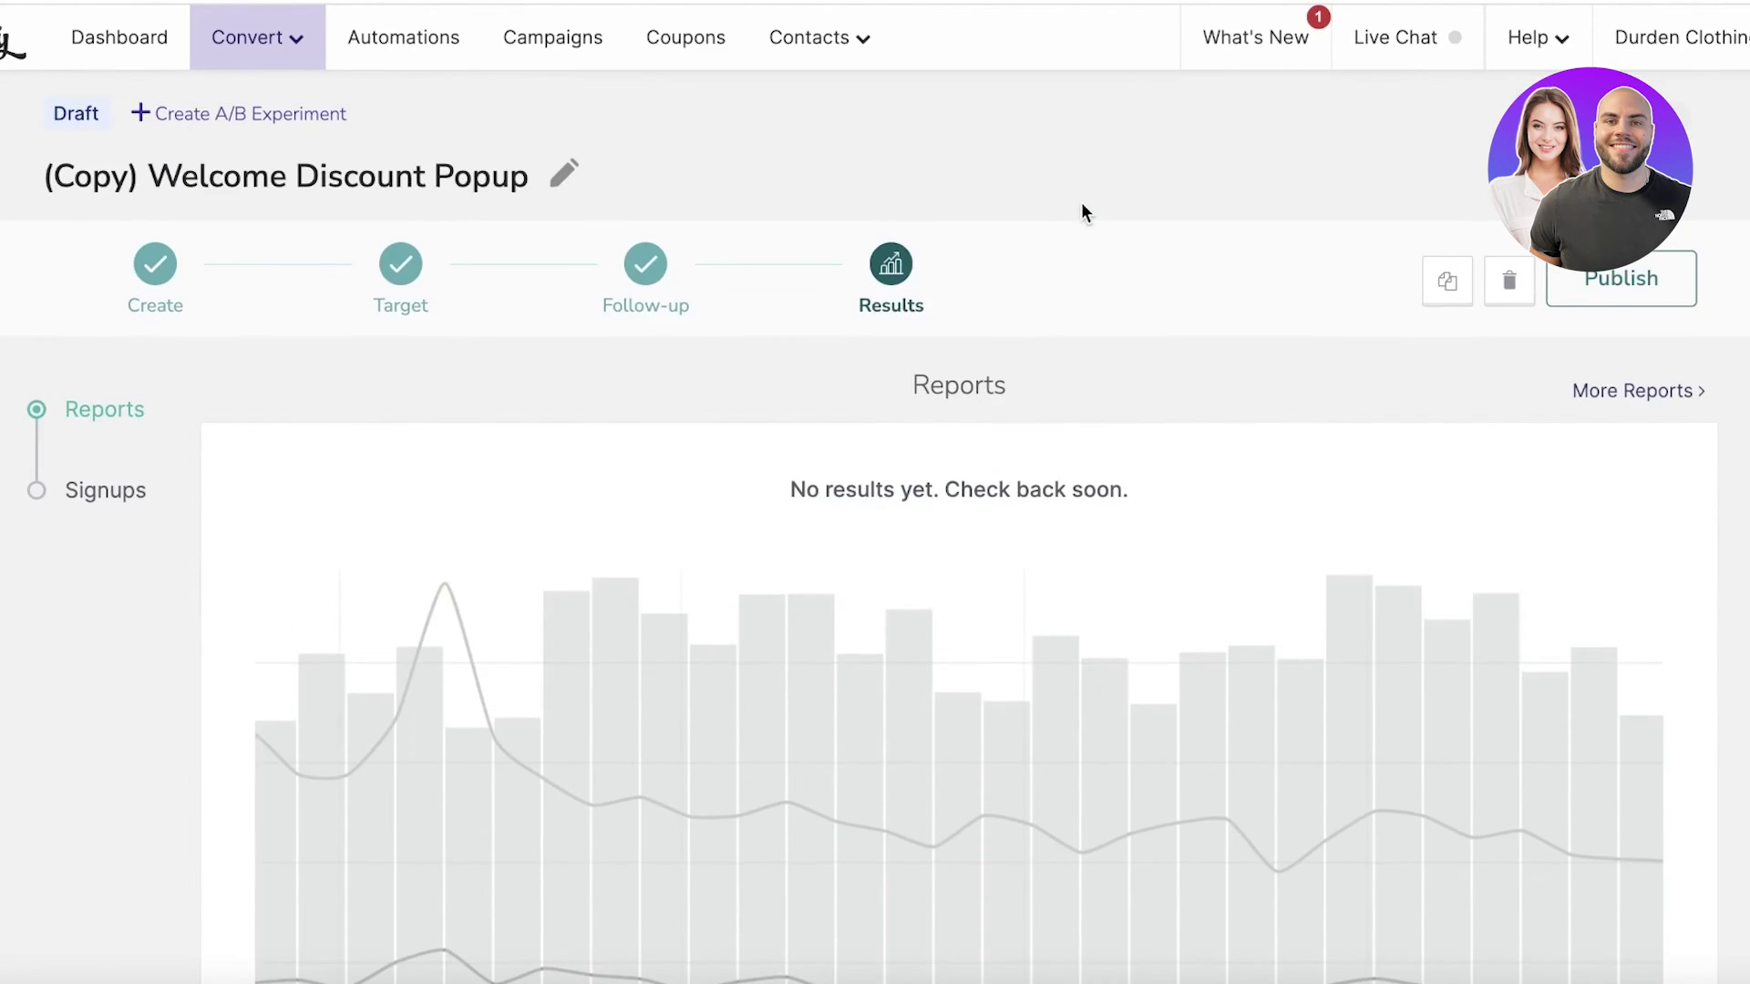